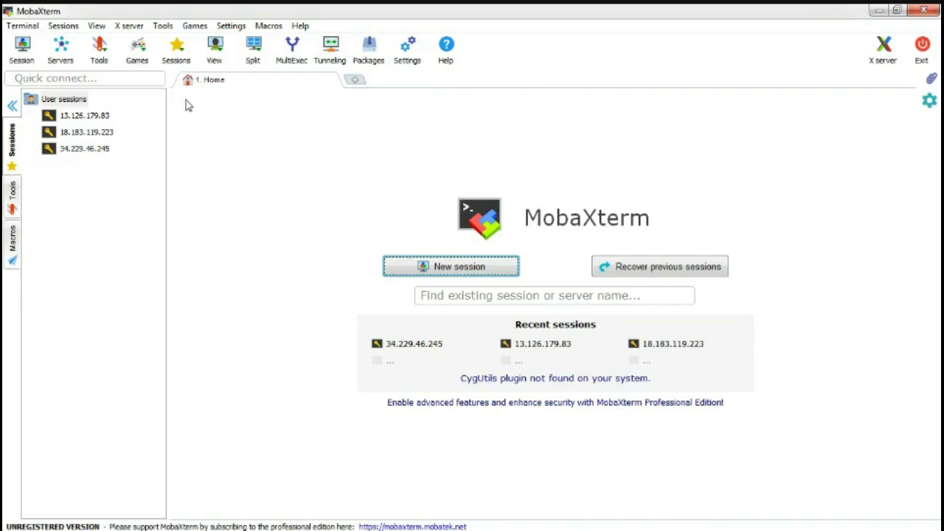
- Examine the session types offered for a new session without starting one
left_click(22, 58)
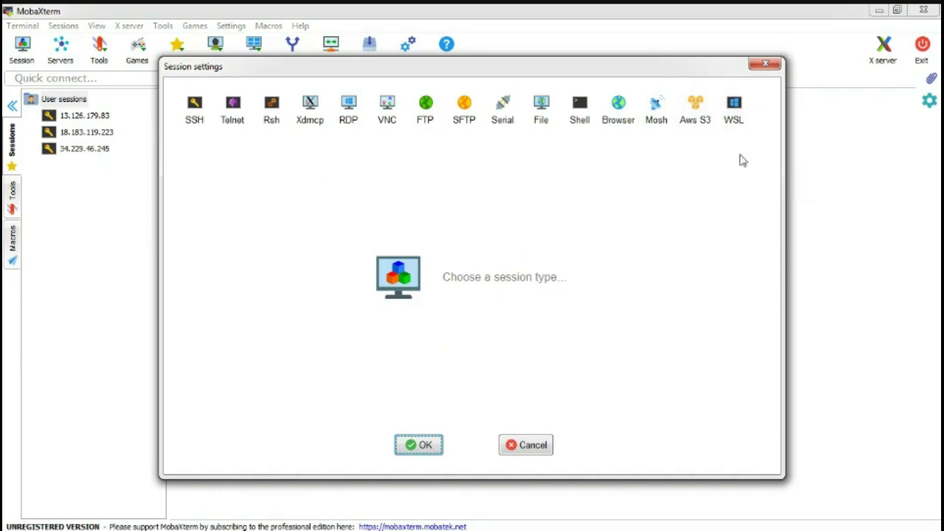
left_click(766, 65)
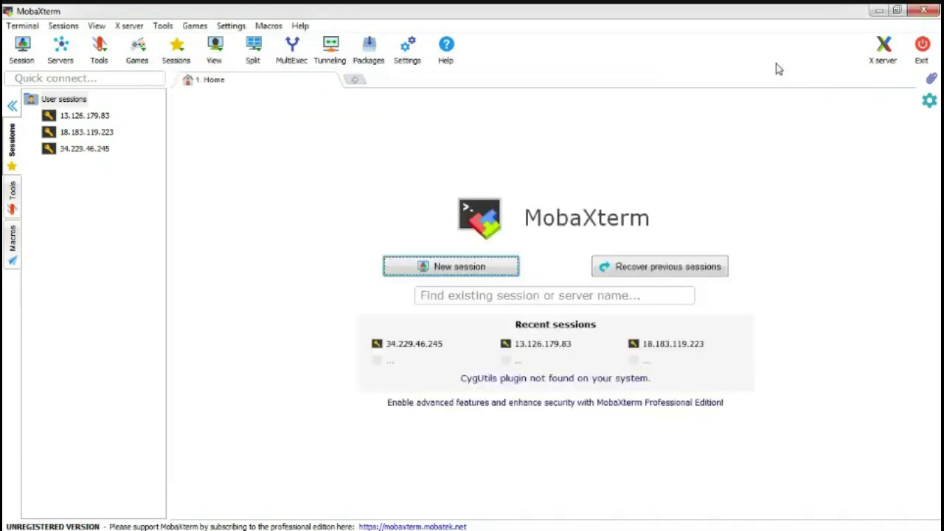
left_click(876, 13)
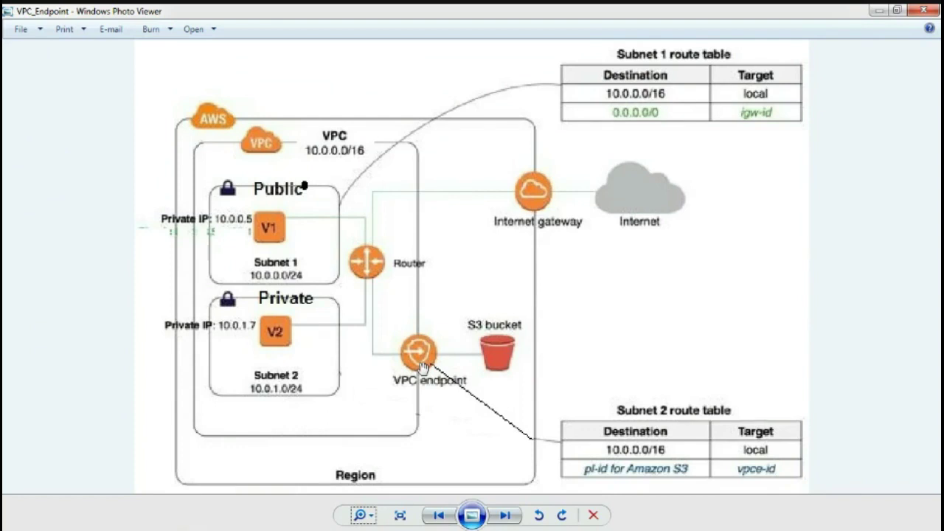
- Switch to the AWS Management Console in Chrome and check the list of available regions
left_click(879, 8)
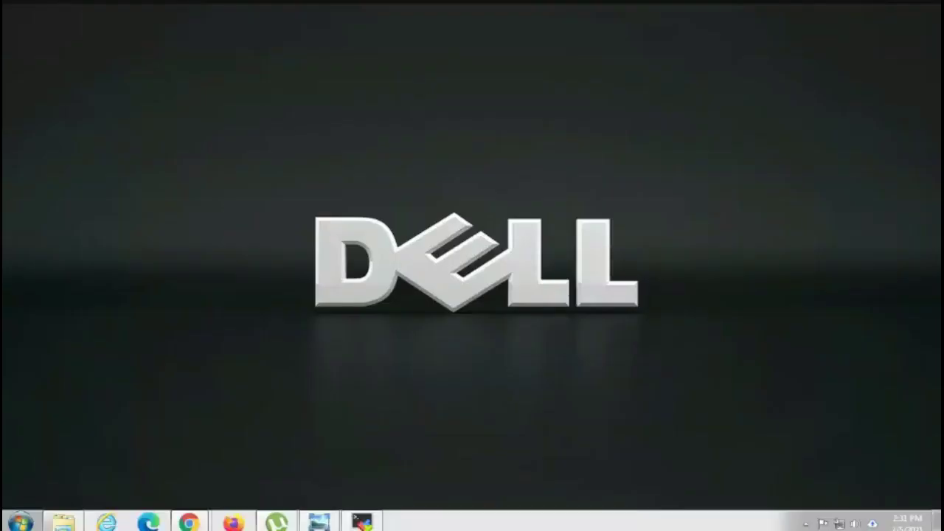
mouse_move(189, 521)
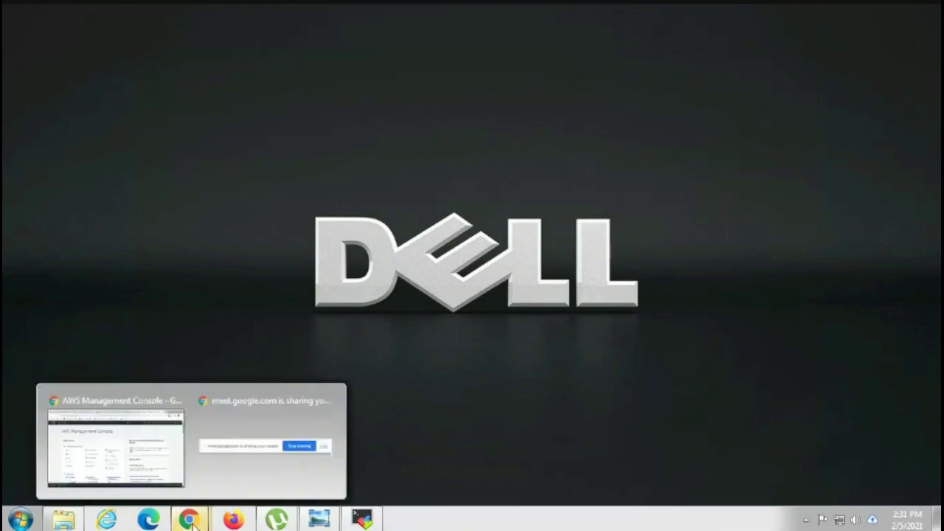
left_click(147, 464)
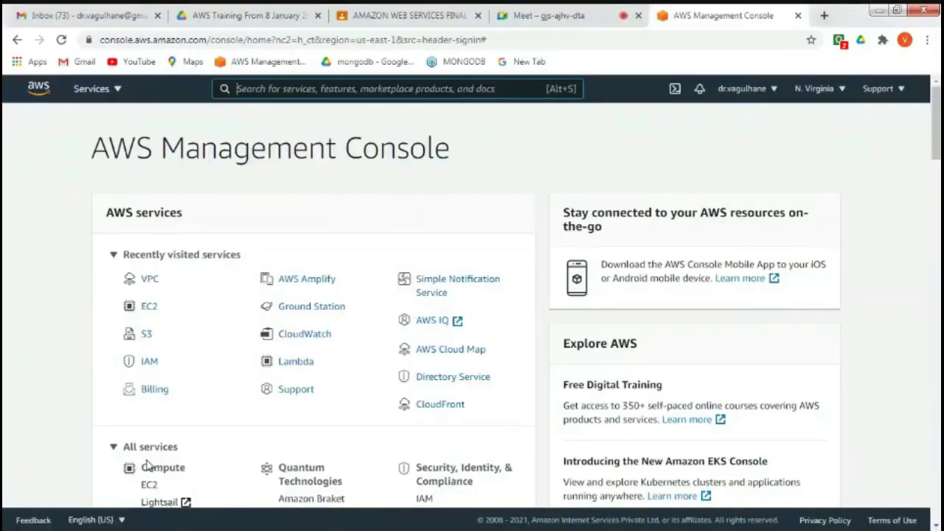
left_click(839, 90)
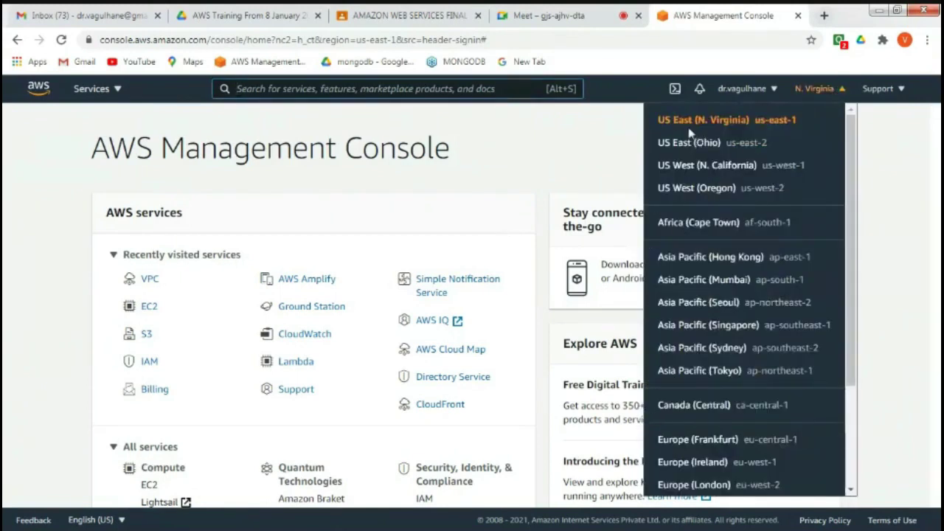
left_click(889, 154)
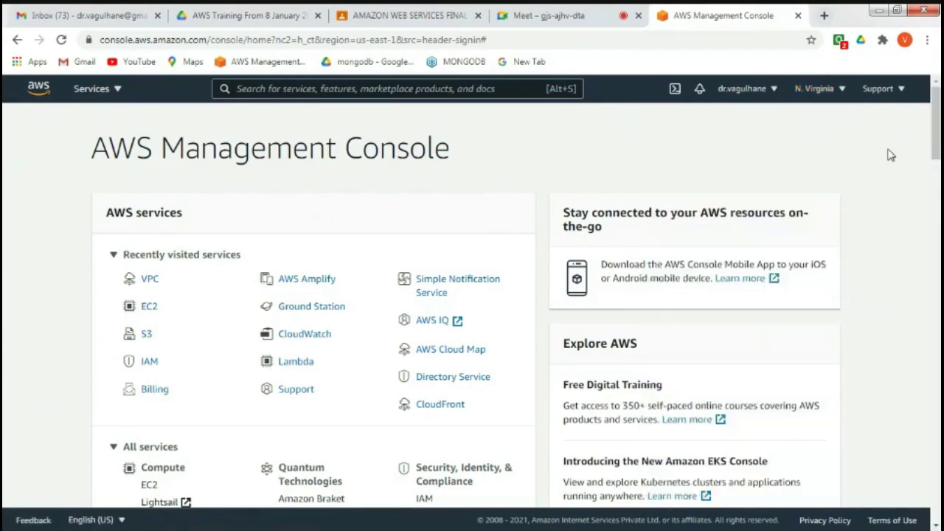
- Open the VPC service from the Networking & Content Delivery category
left_click(90, 88)
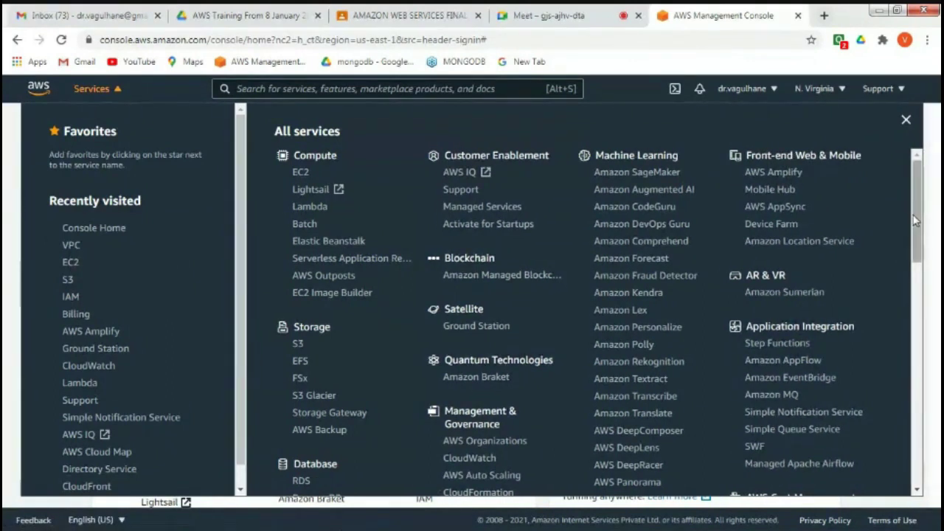
left_click_drag(910, 216, 904, 385)
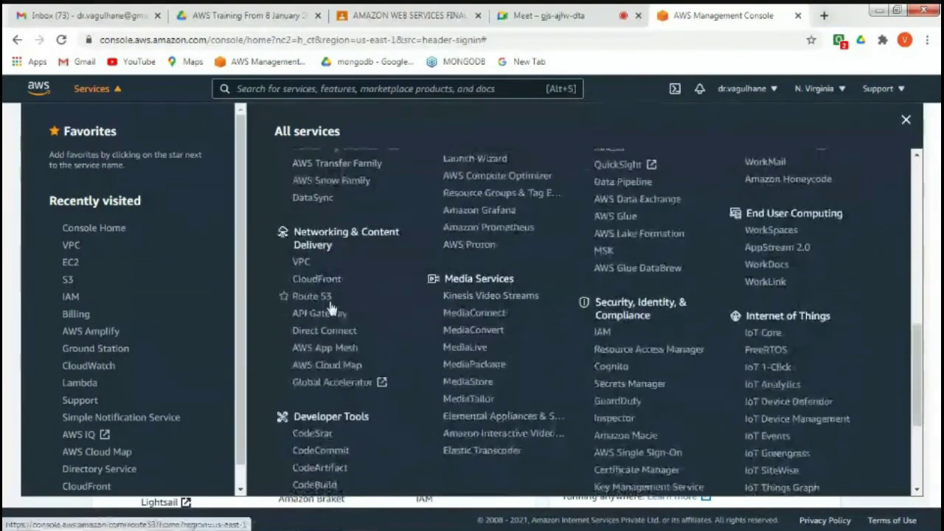
left_click(303, 267)
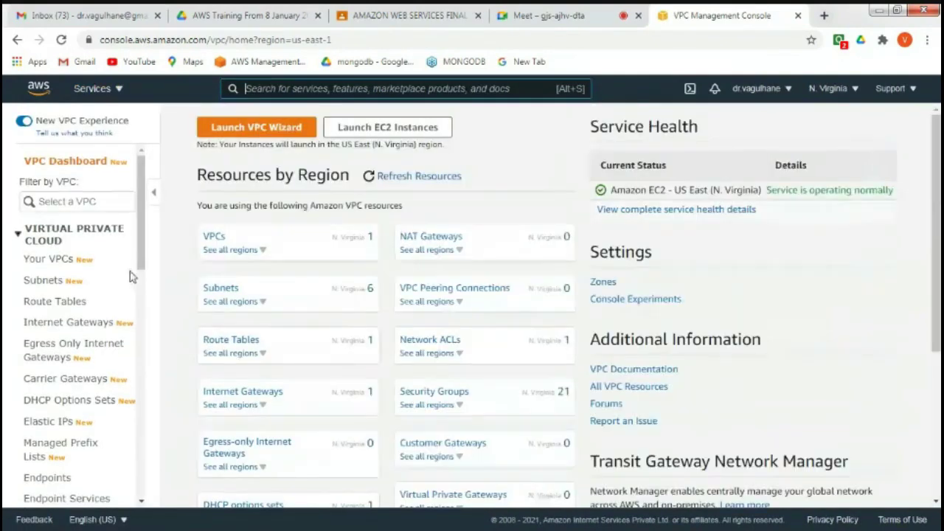
- Create a VPC named My-VPC with the IPv4 CIDR block 10.0.0.0/16, no IPv6 block and default tenancy
left_click(43, 268)
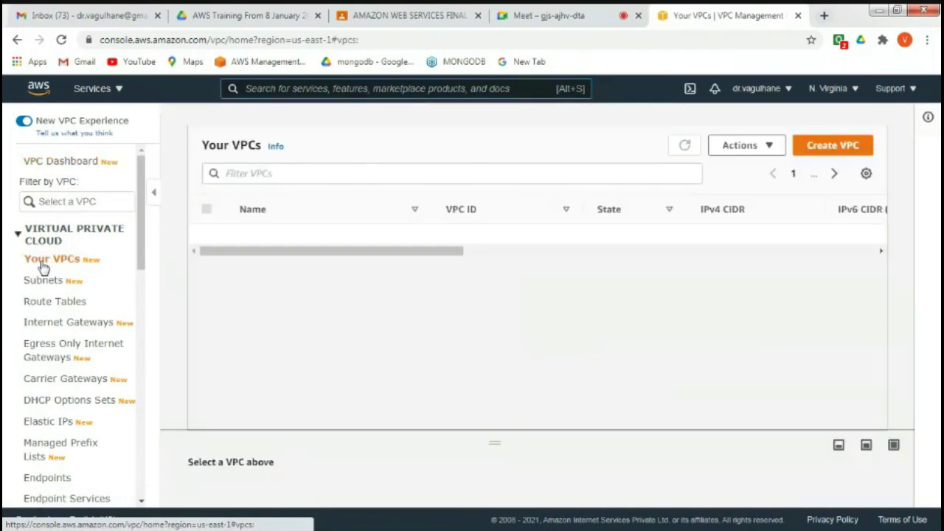
left_click(817, 153)
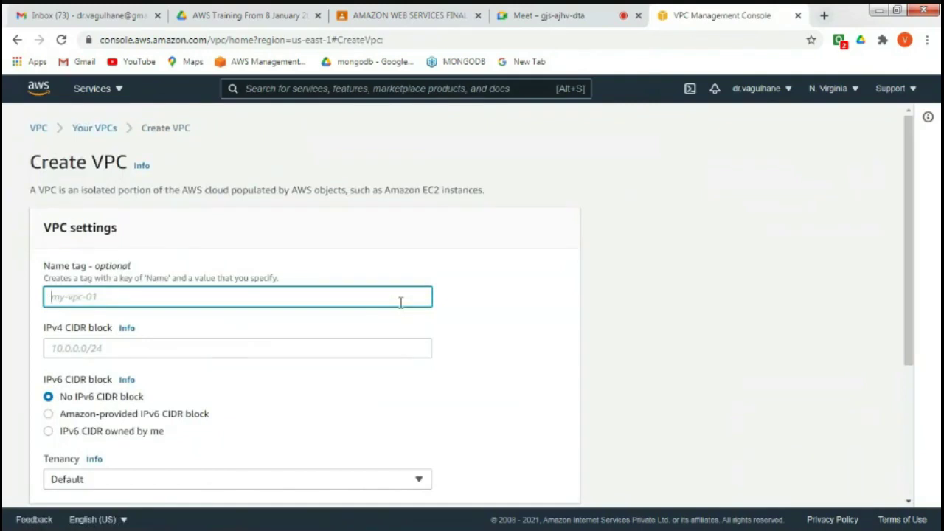
type("My-VPC")
left_click(355, 348)
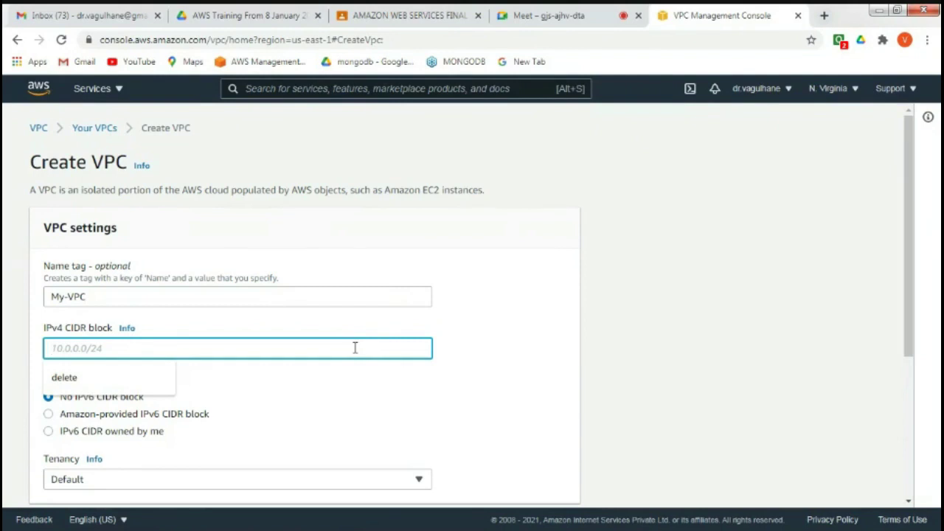
type("1")
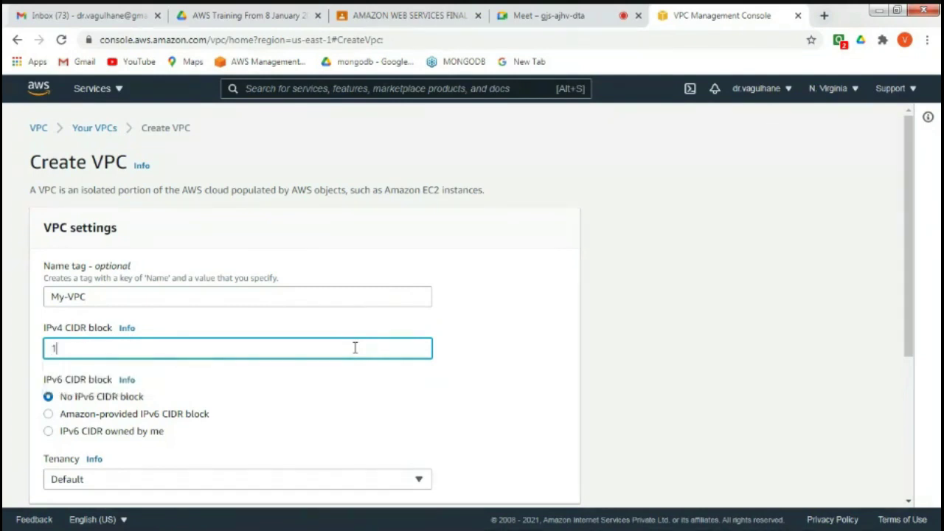
type("0.0.0.0/16")
left_click(571, 354)
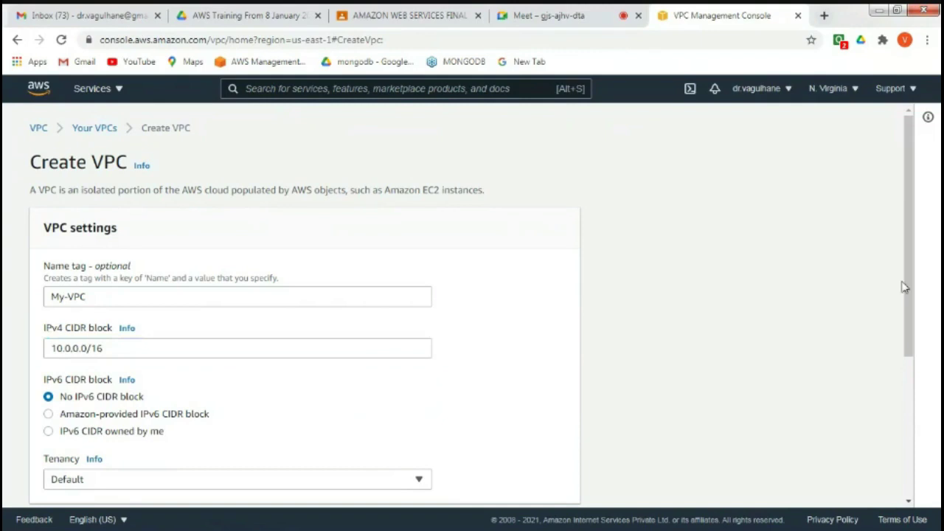
left_click_drag(907, 276, 910, 389)
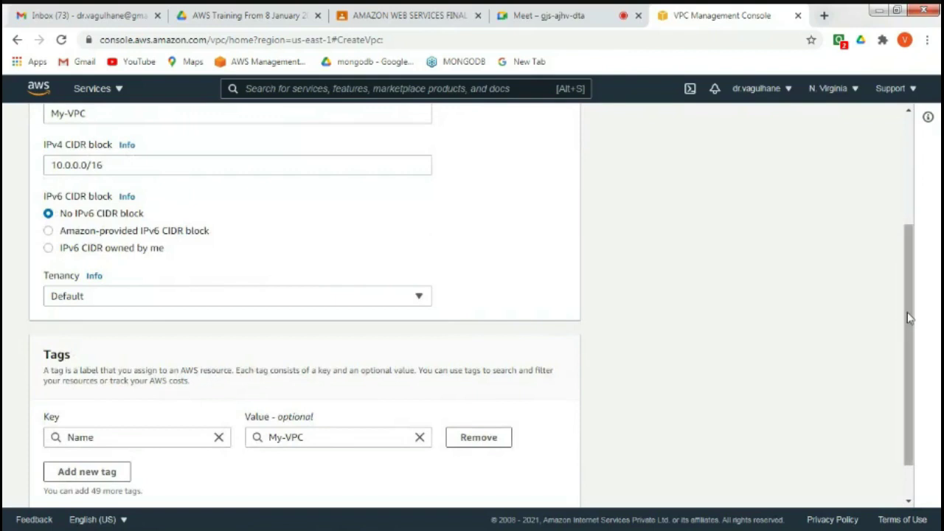
left_click_drag(909, 317, 911, 378)
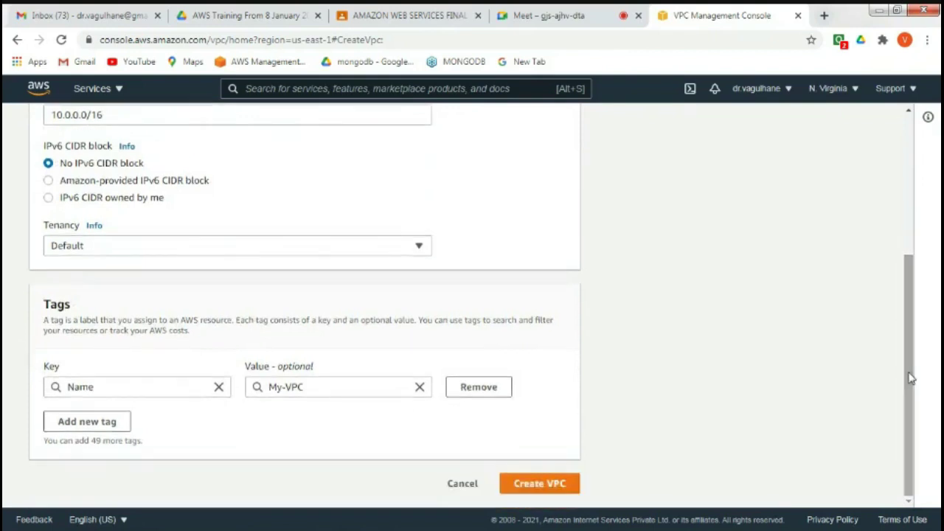
left_click(555, 488)
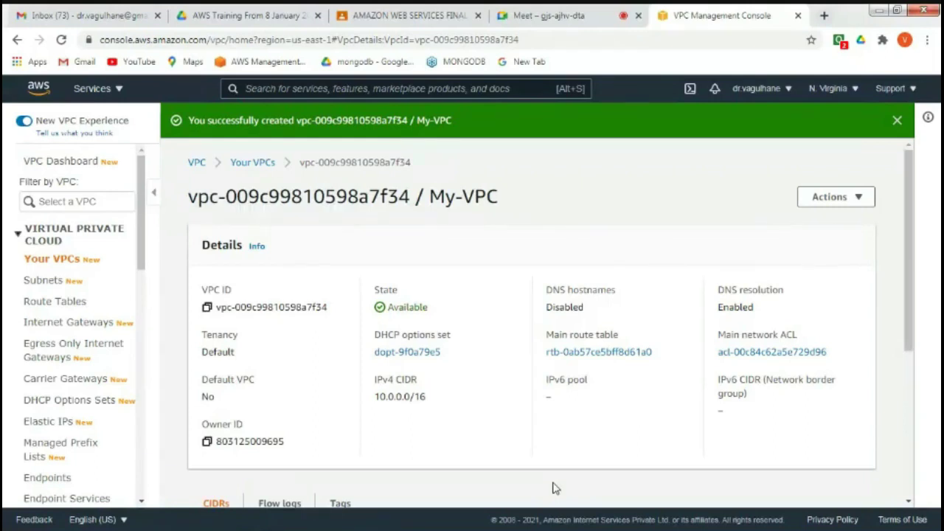
- Start creating a new subnet and choose My-VPC as the VPC it belongs to
left_click(42, 284)
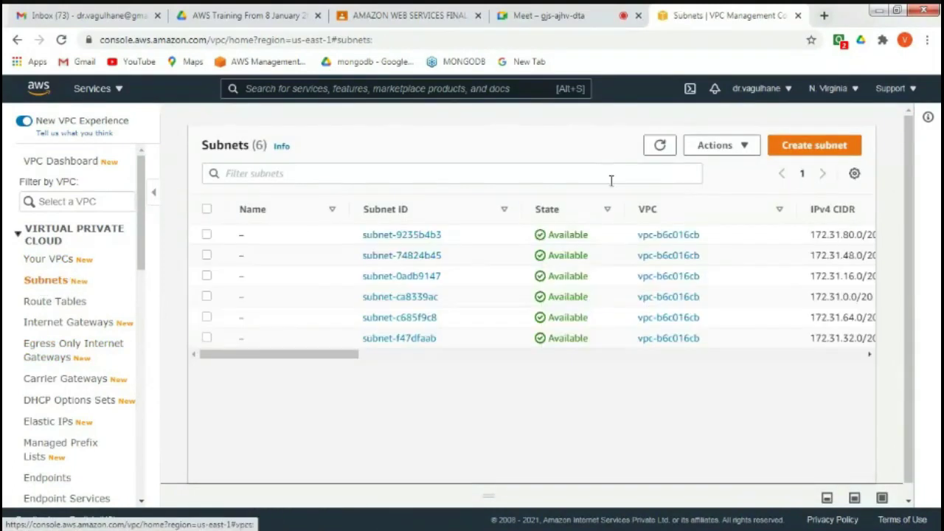
left_click(804, 146)
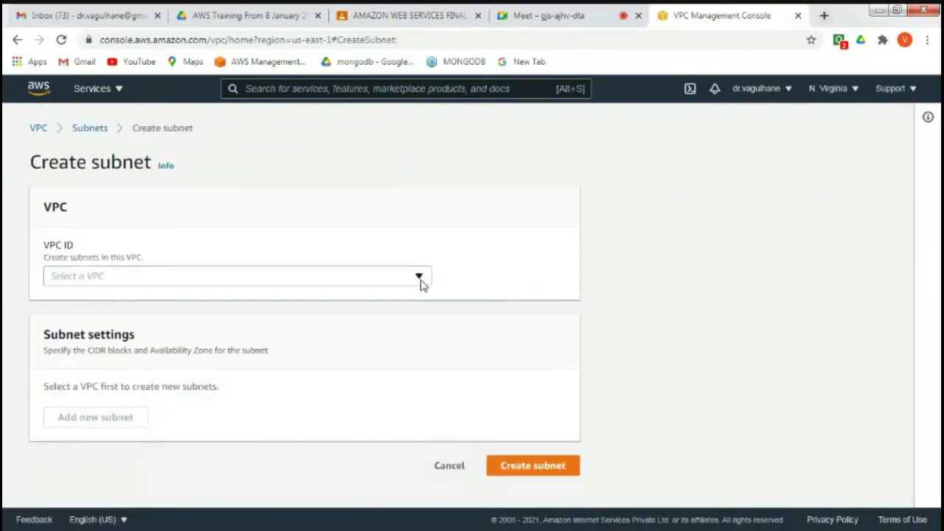
left_click(422, 286)
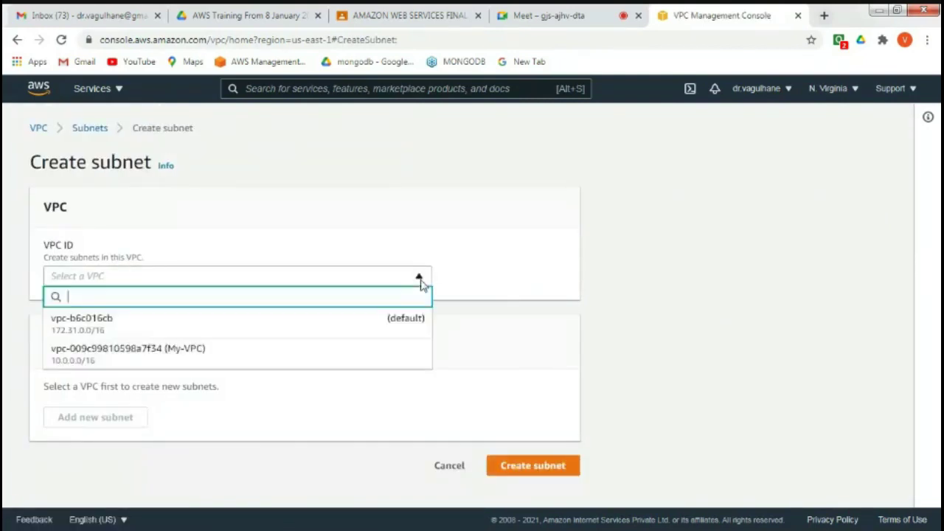
left_click(310, 356)
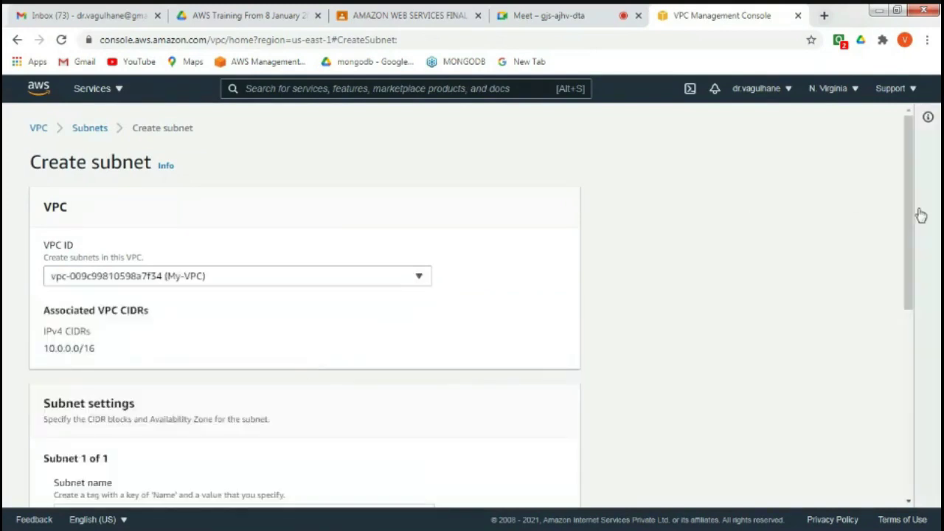
- Name the new subnet Public-Subnet, with a hyphen between the two words
left_click_drag(908, 211, 912, 348)
left_click(396, 236)
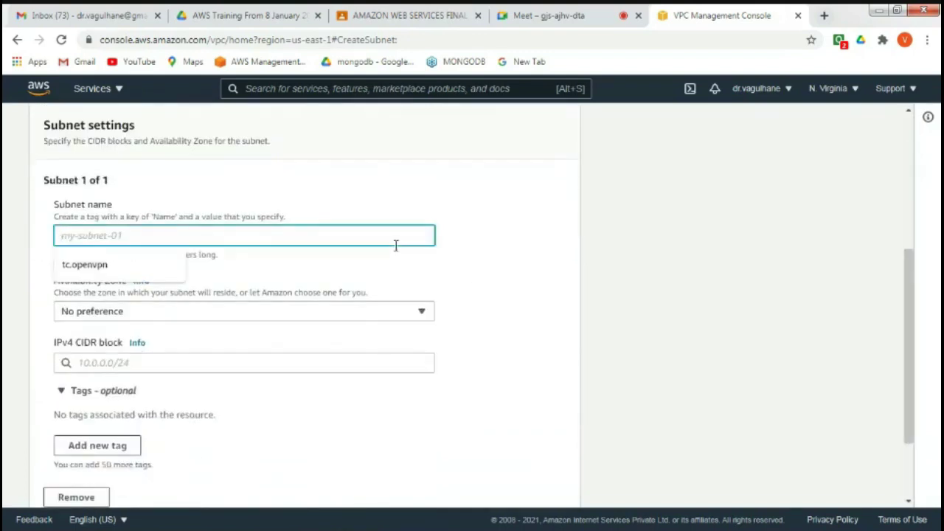
type("Pub")
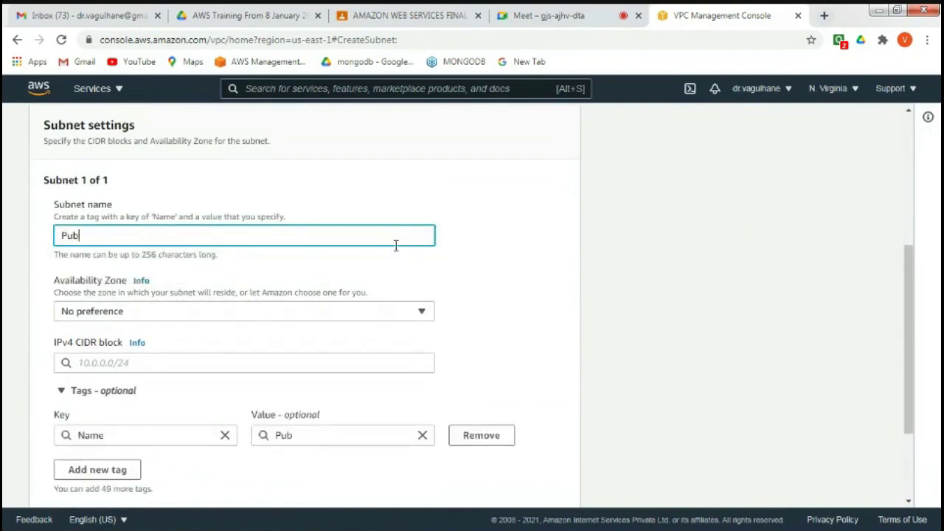
type("lic_Subnet")
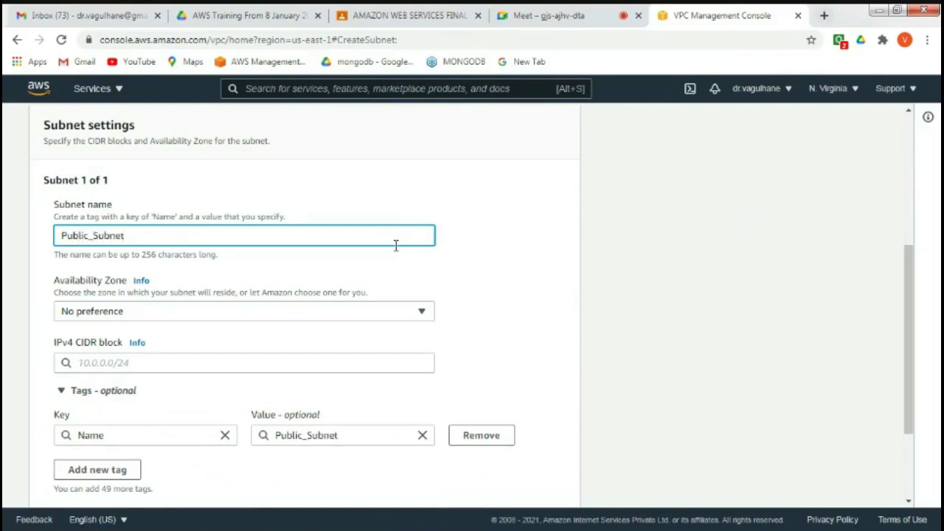
left_click(554, 298)
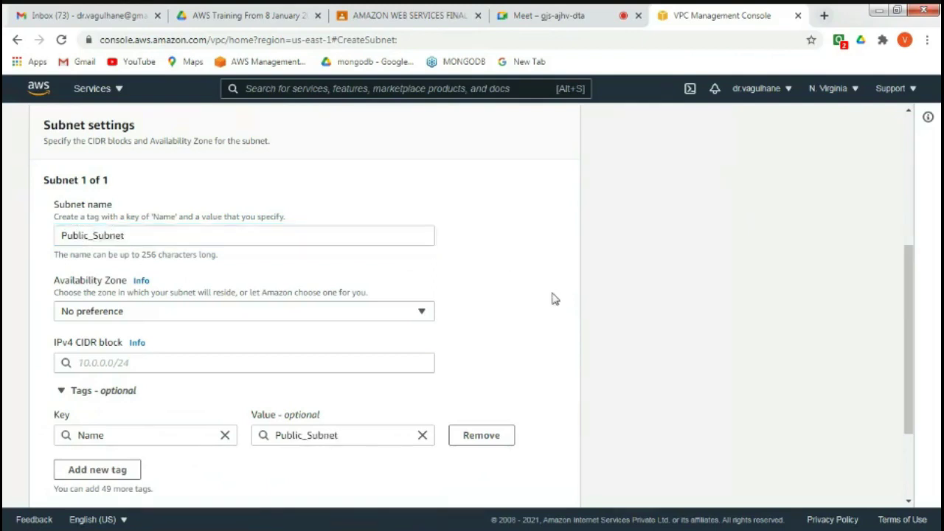
left_click(95, 238)
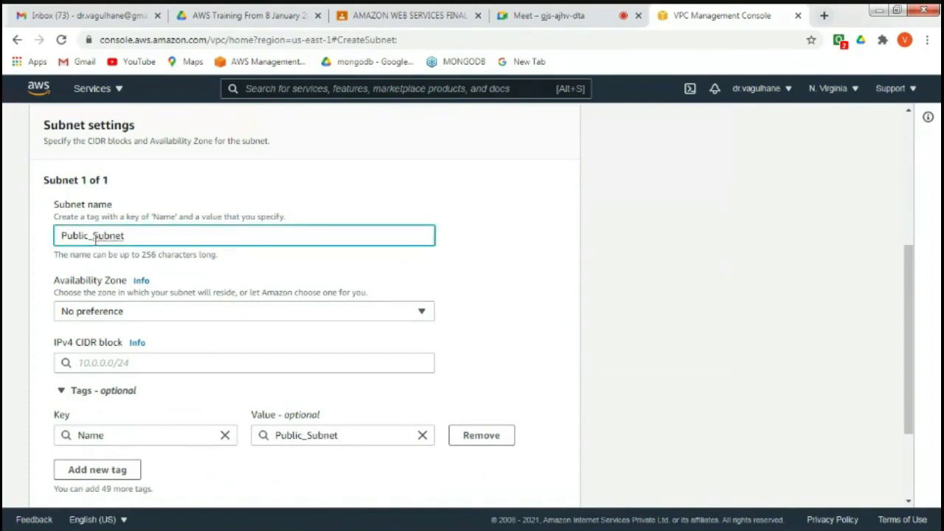
key("BackSpace")
type("-")
left_click(465, 249)
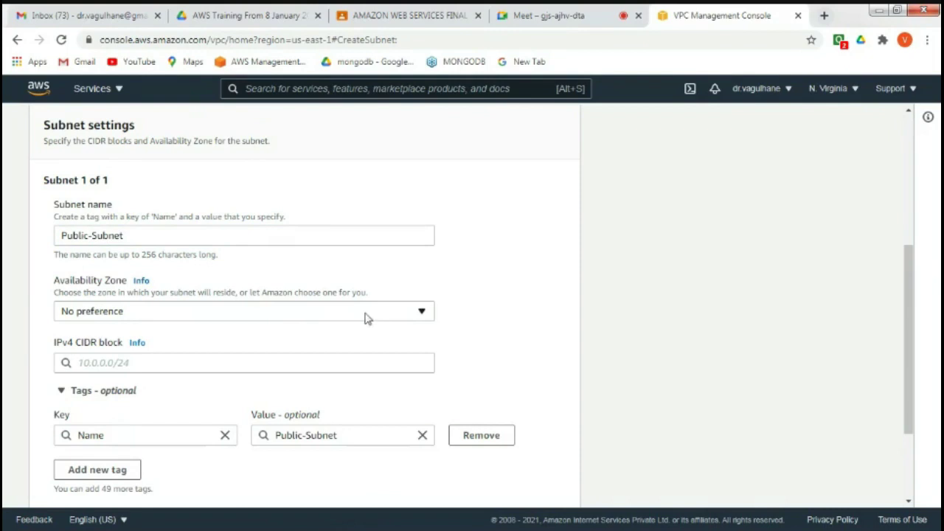
- Create Public-Subnet in the us-east-1a availability zone with the IPv4 CIDR block 10.0.0.0/24
left_click(424, 317)
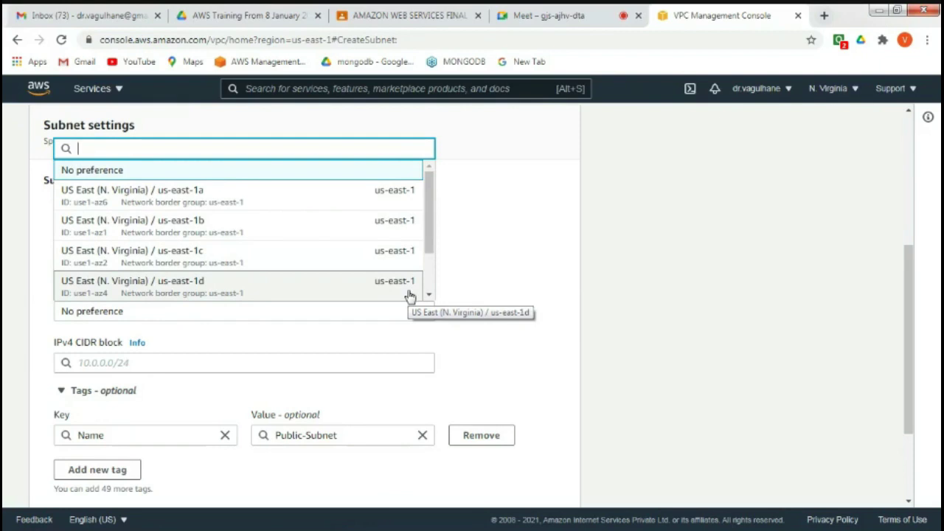
left_click(336, 205)
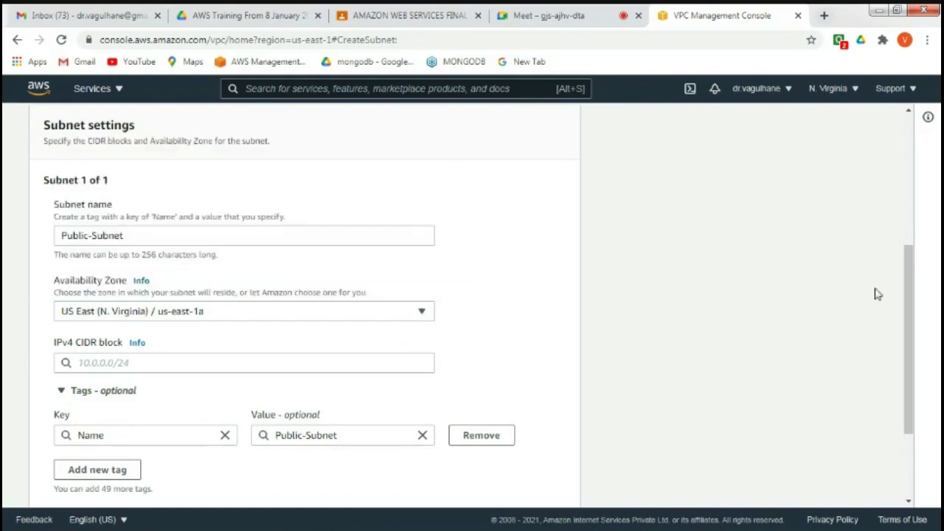
left_click(402, 364)
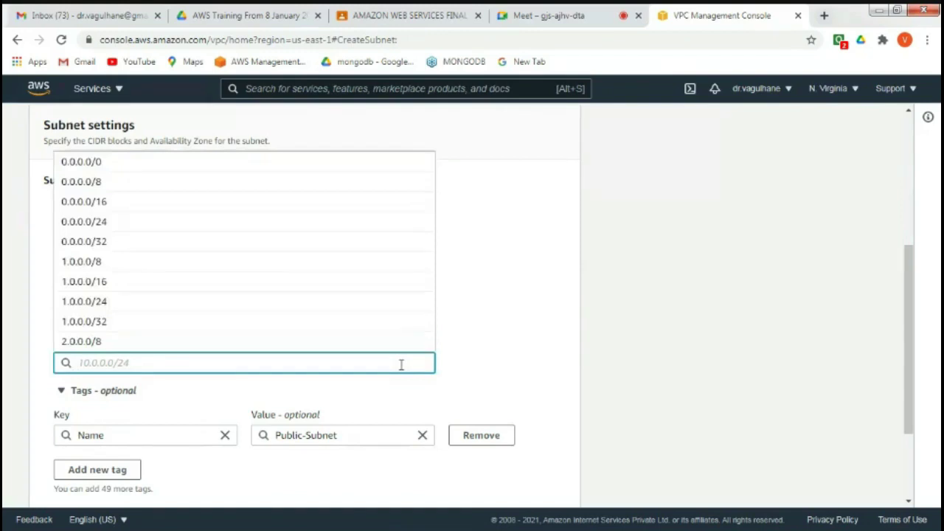
type("1")
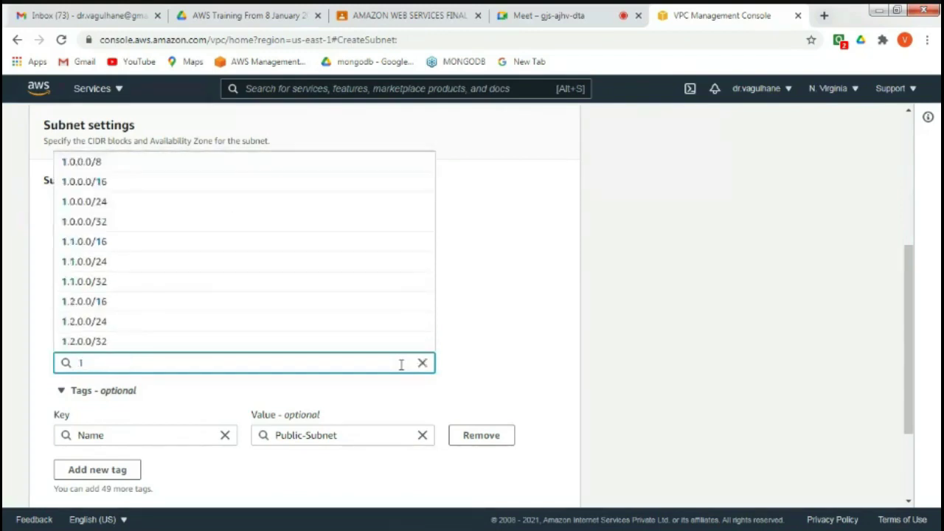
type("0.0.0")
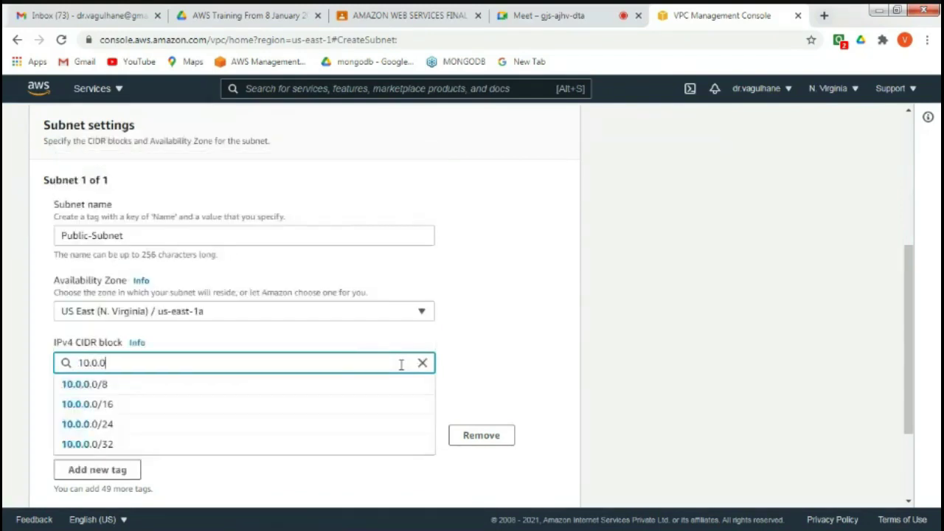
type(".0/")
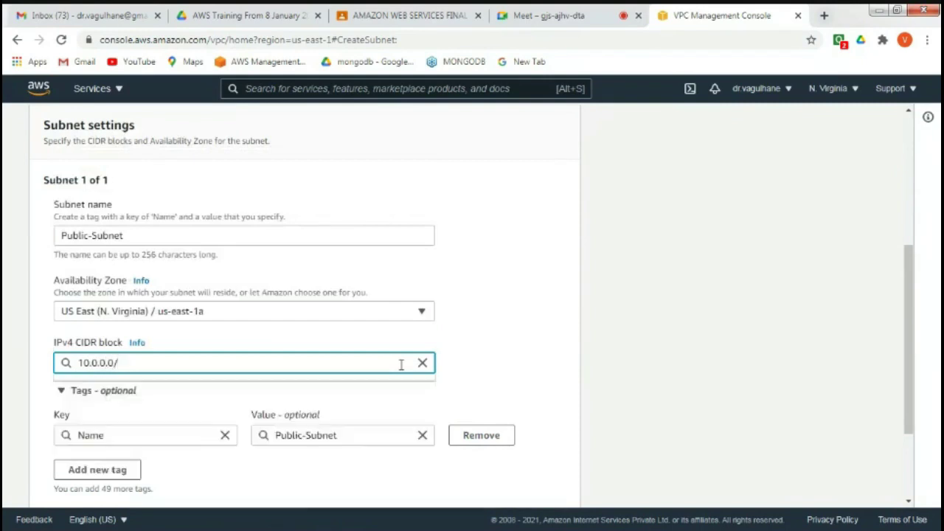
type("24")
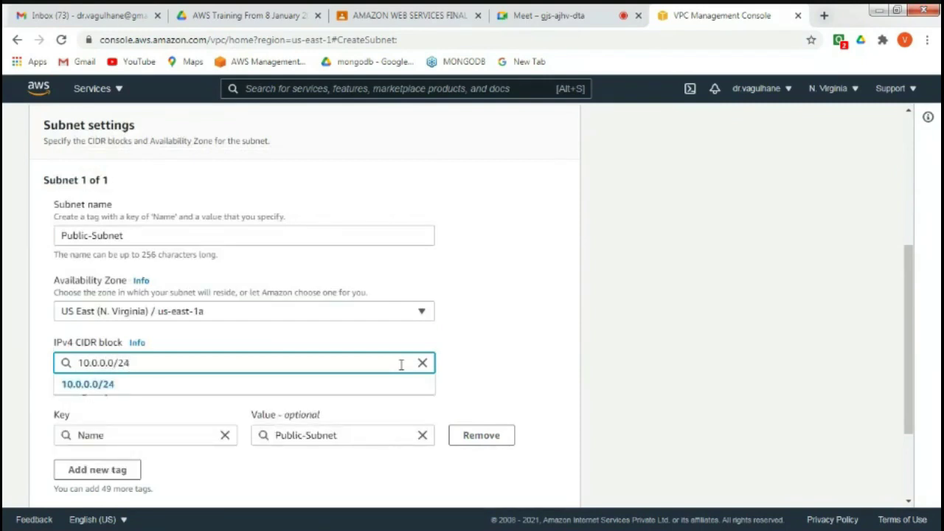
left_click(698, 357)
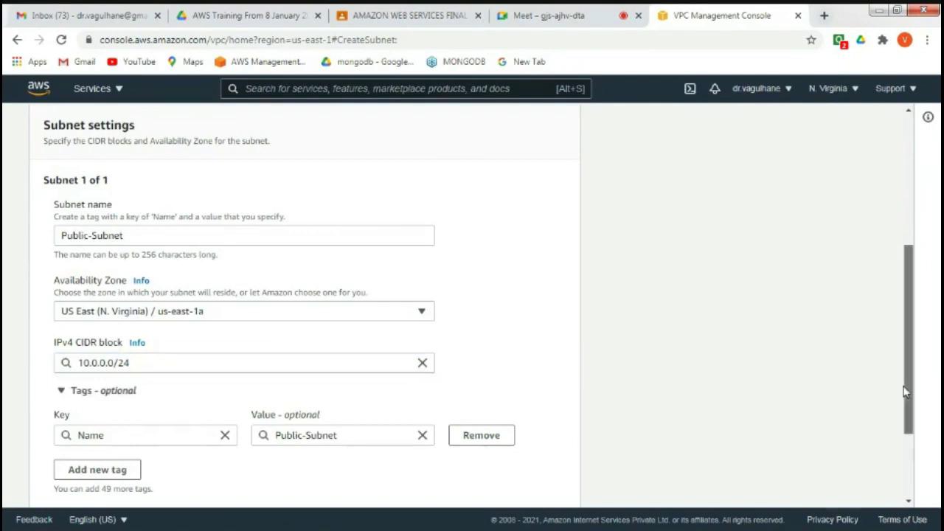
left_click_drag(909, 391, 907, 460)
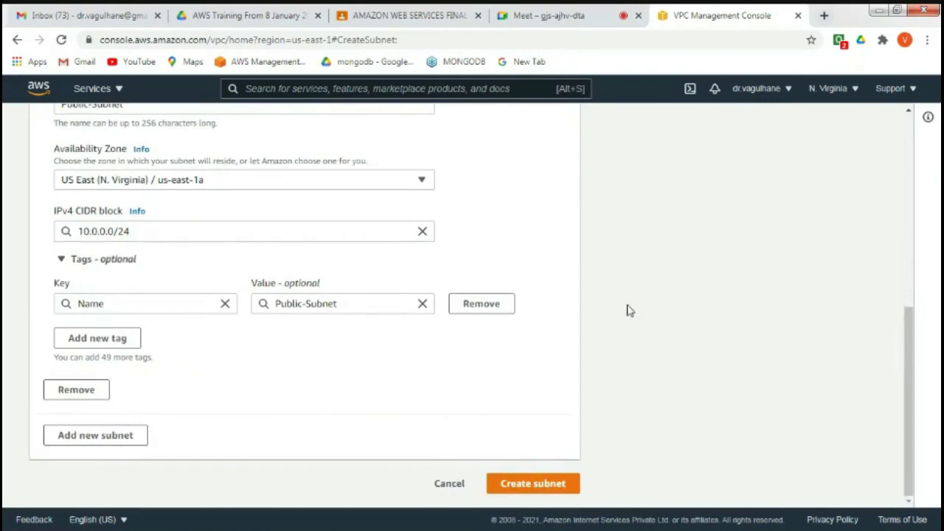
left_click(510, 485)
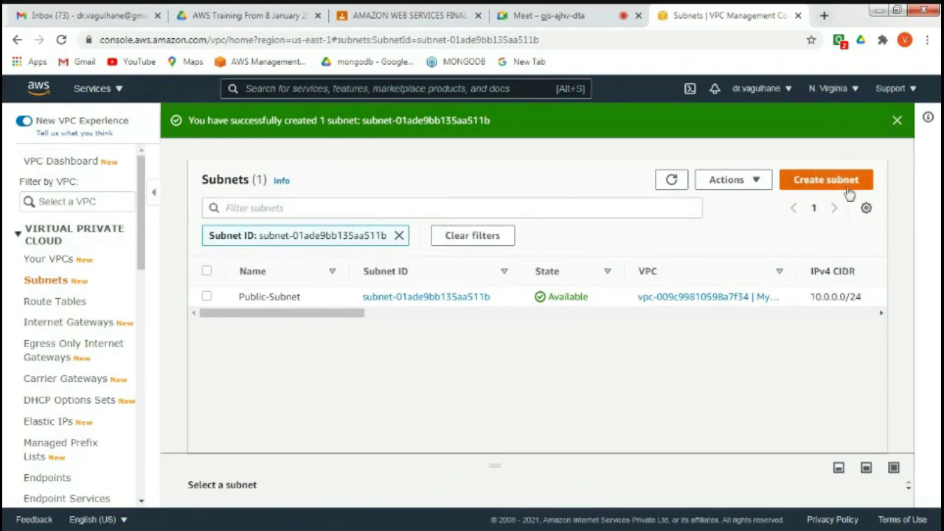
- Start creating another subnet in My-VPC and name it Private-Subnet
left_click(809, 189)
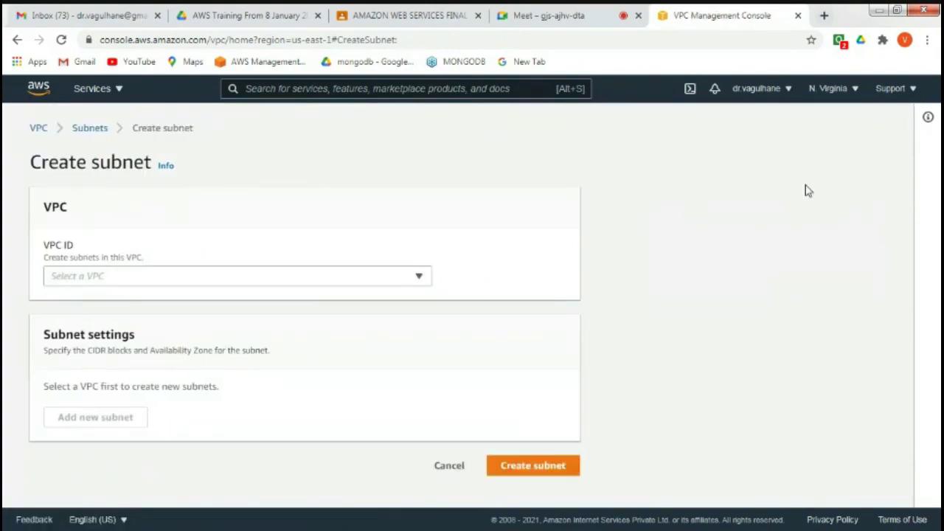
left_click(408, 280)
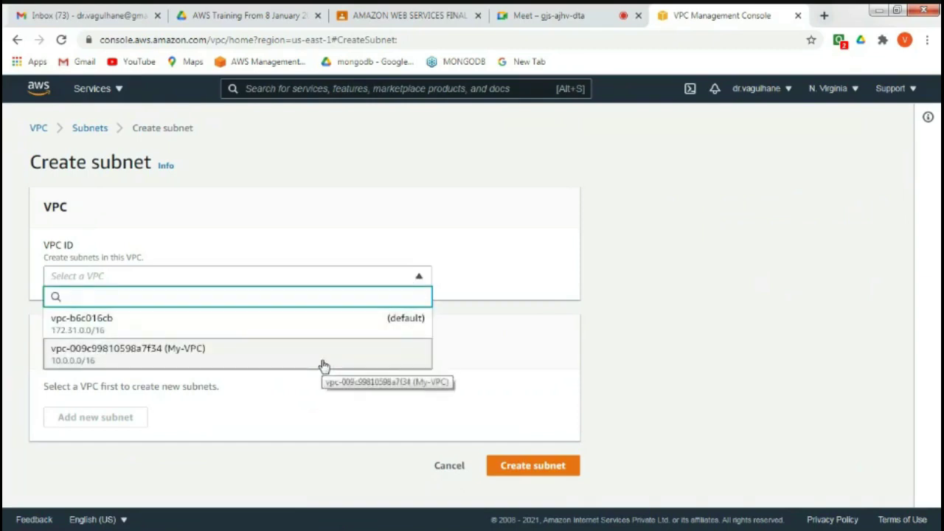
left_click(322, 364)
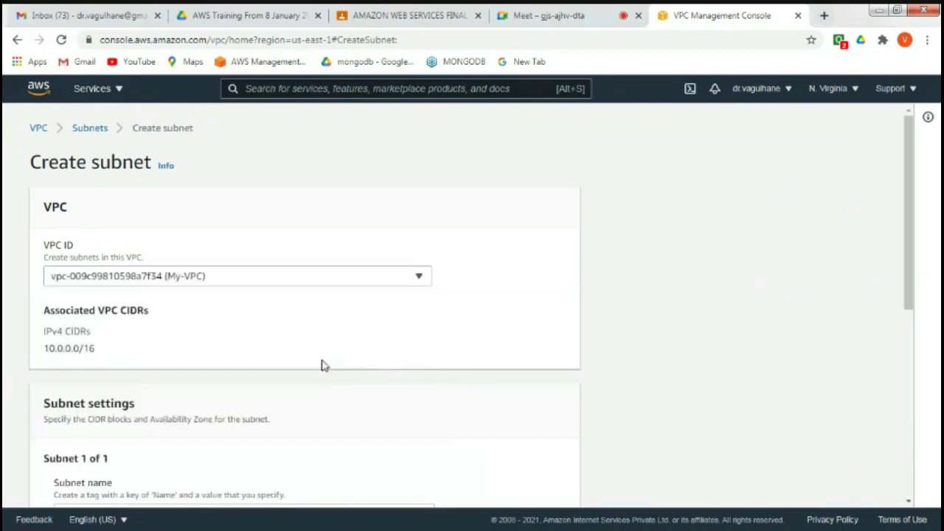
left_click_drag(912, 255, 907, 379)
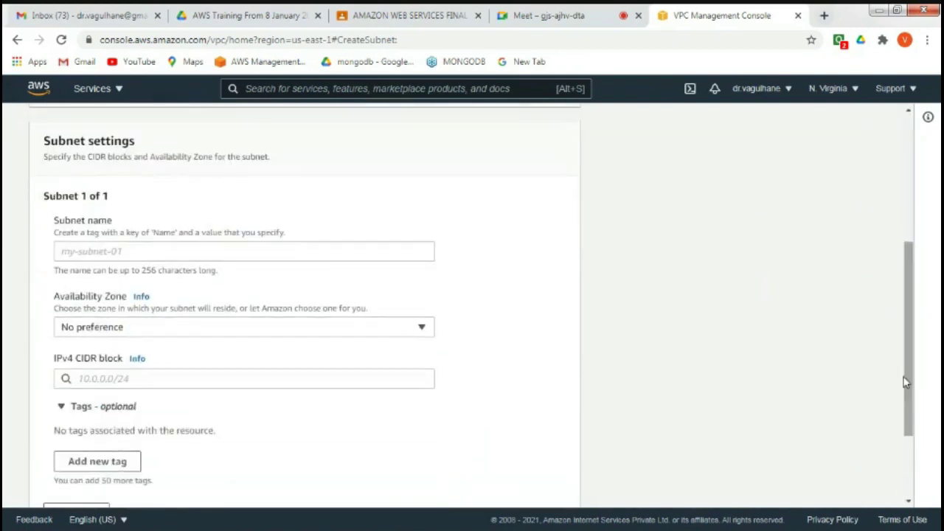
left_click(405, 249)
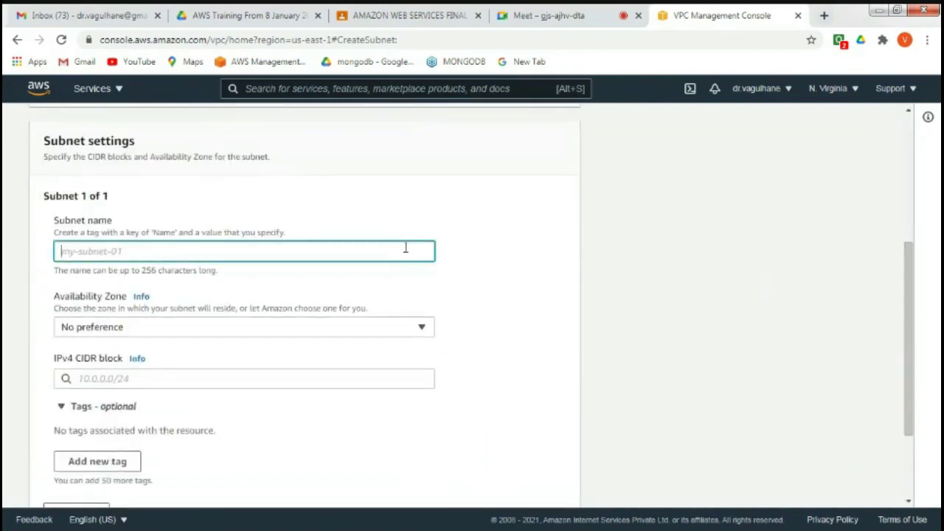
type("Pr")
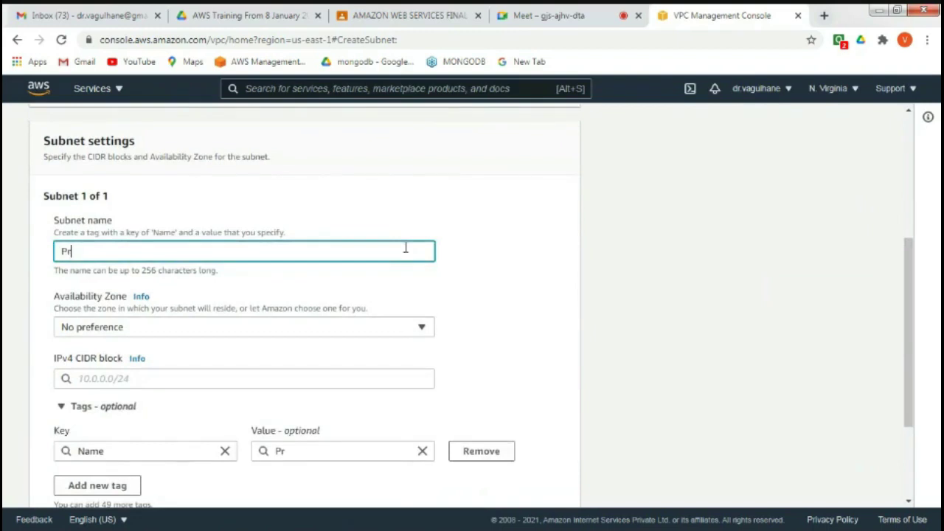
type("ivate-Subnet")
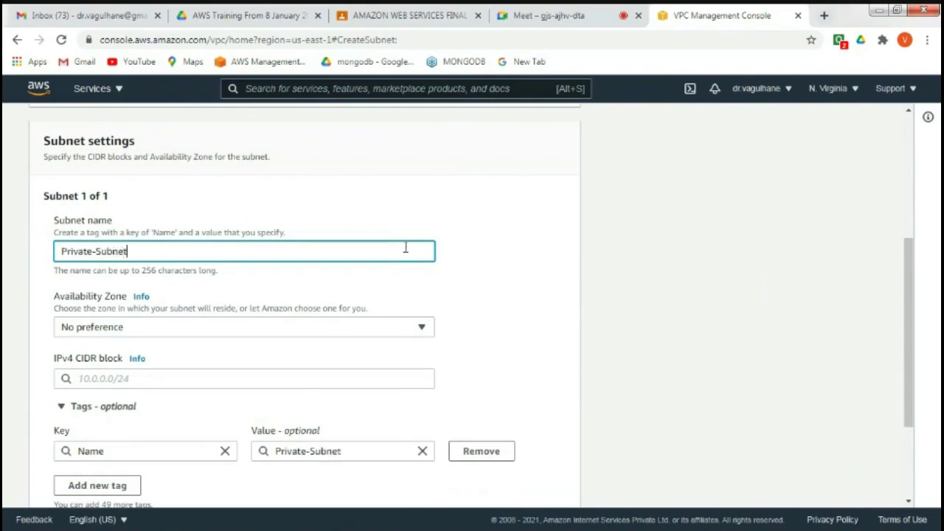
- Create Private-Subnet in the us-east-1a availability zone with the IPv4 CIDR block 10.0.1.0/24, and clear the subnet list's ID filter
left_click(329, 332)
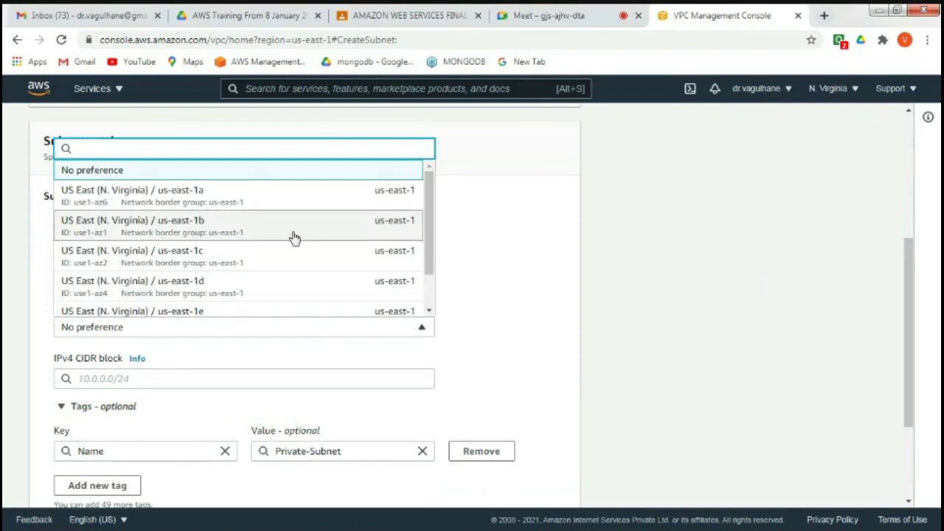
left_click(288, 204)
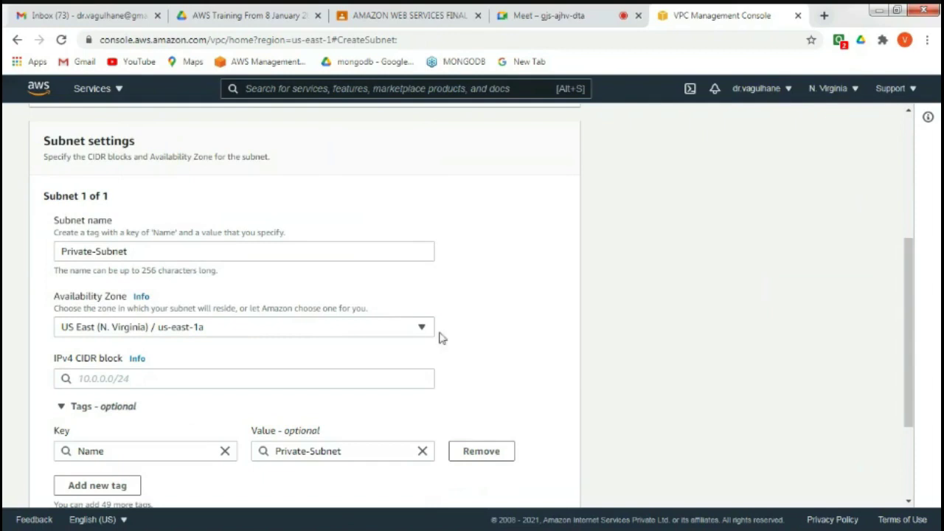
left_click(349, 377)
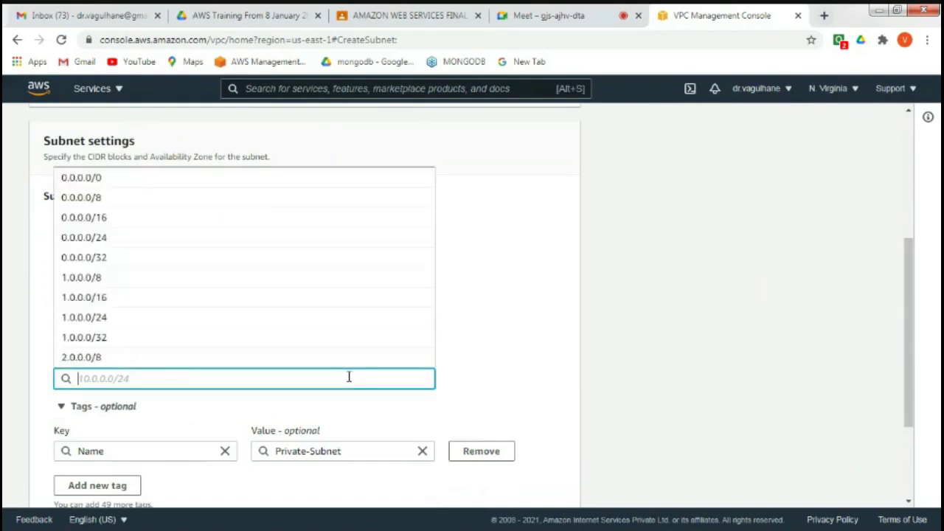
type("10")
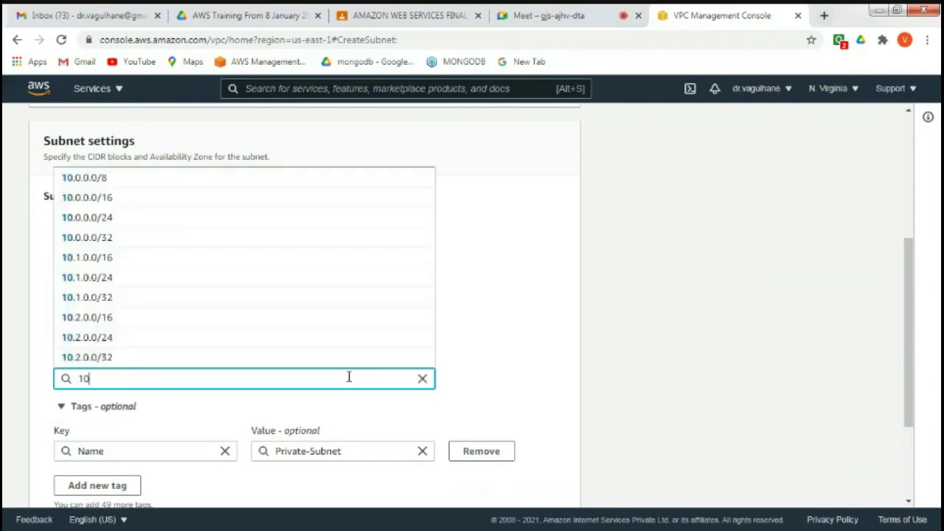
type(".0.1")
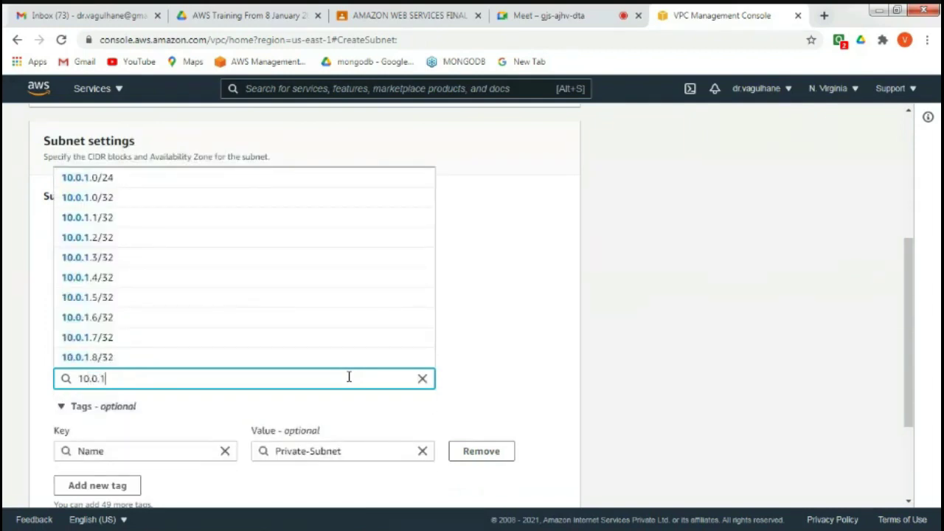
type(".0")
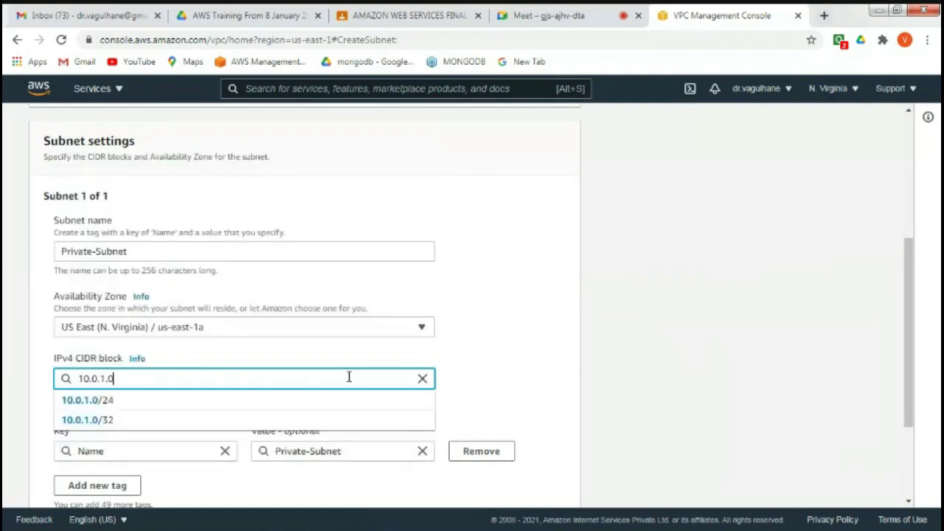
type("/24")
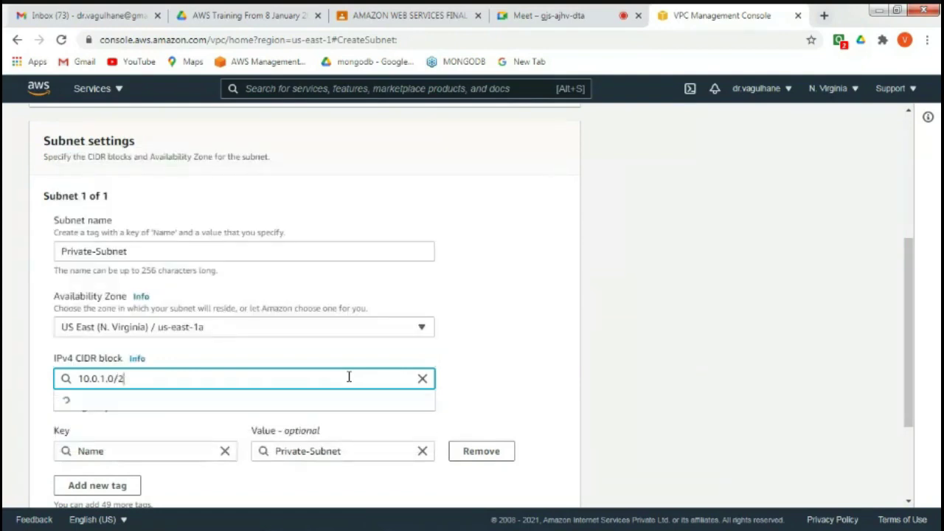
left_click(544, 354)
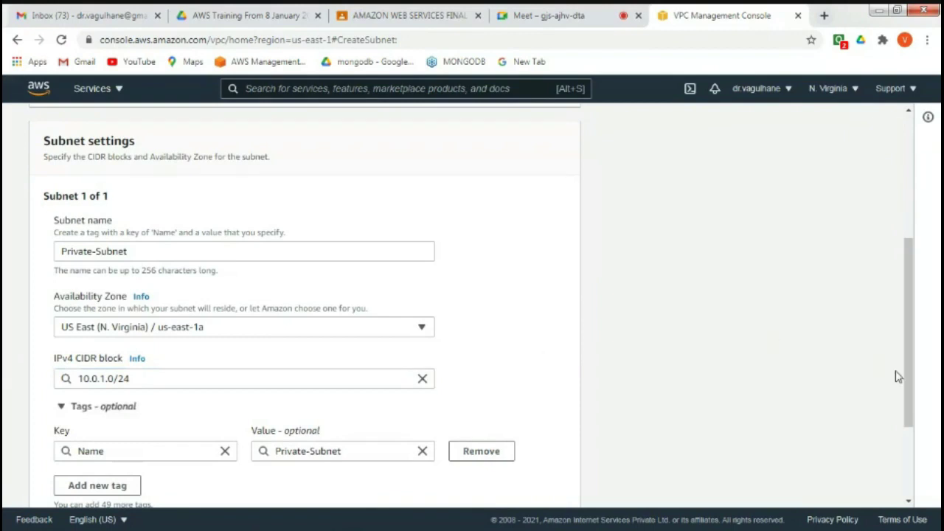
left_click_drag(912, 389, 917, 493)
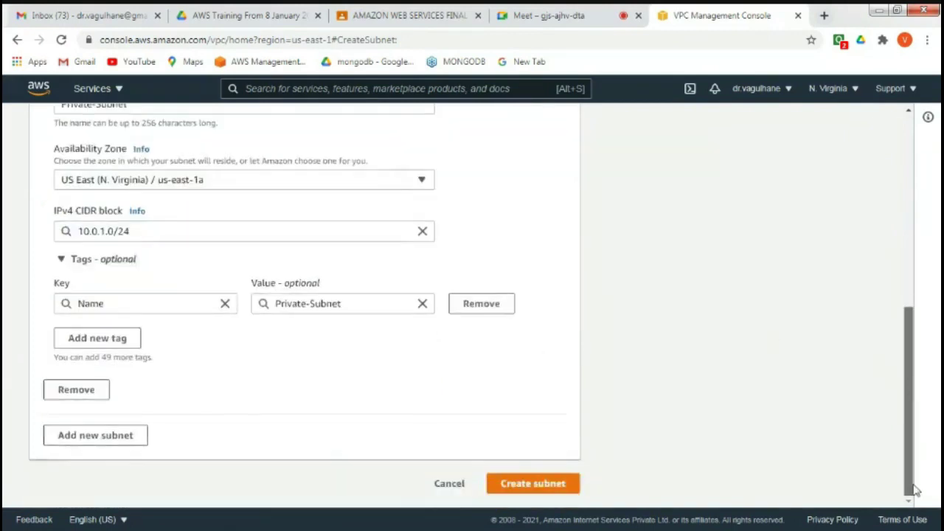
left_click(534, 484)
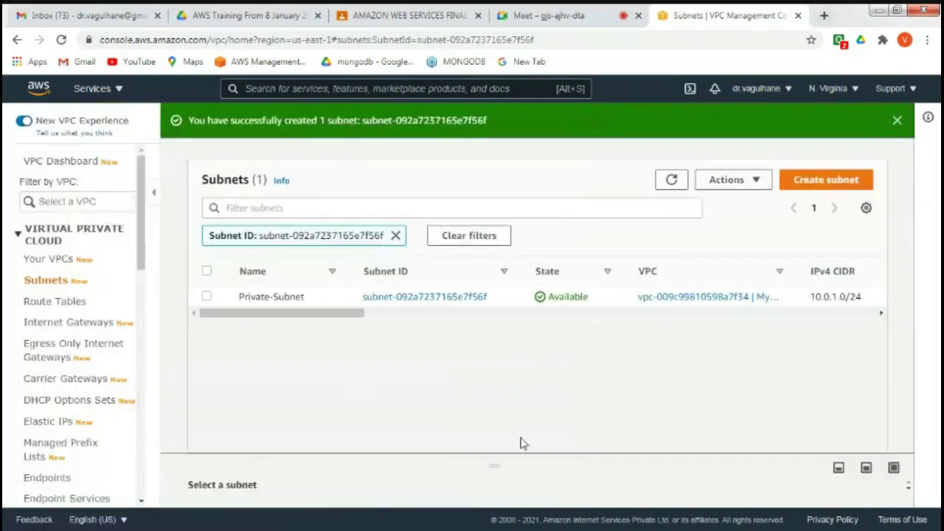
left_click(395, 236)
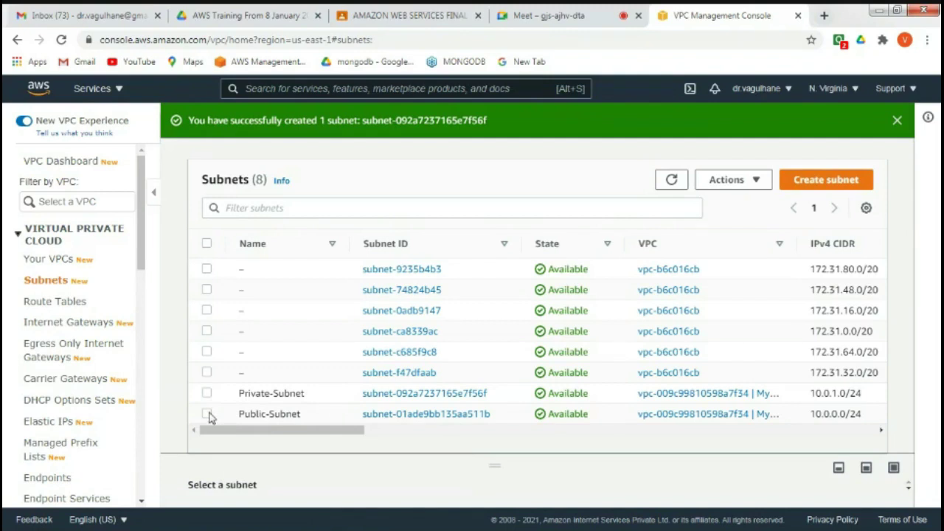
- Create an internet gateway with the name tag IGW
left_click(98, 325)
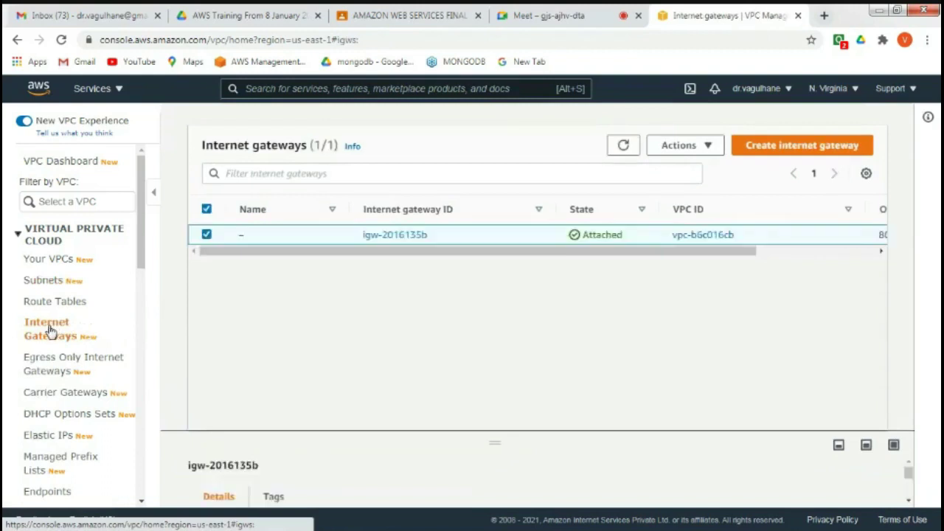
left_click(774, 146)
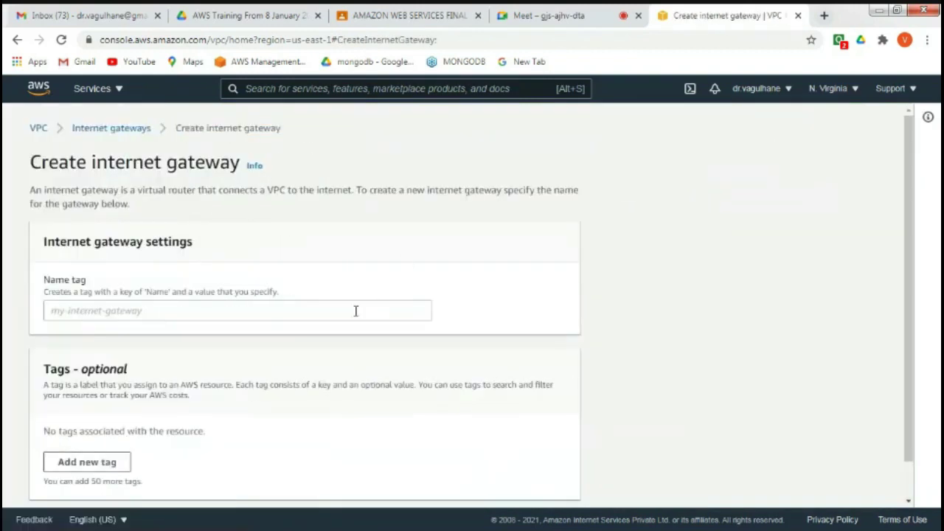
left_click(355, 312)
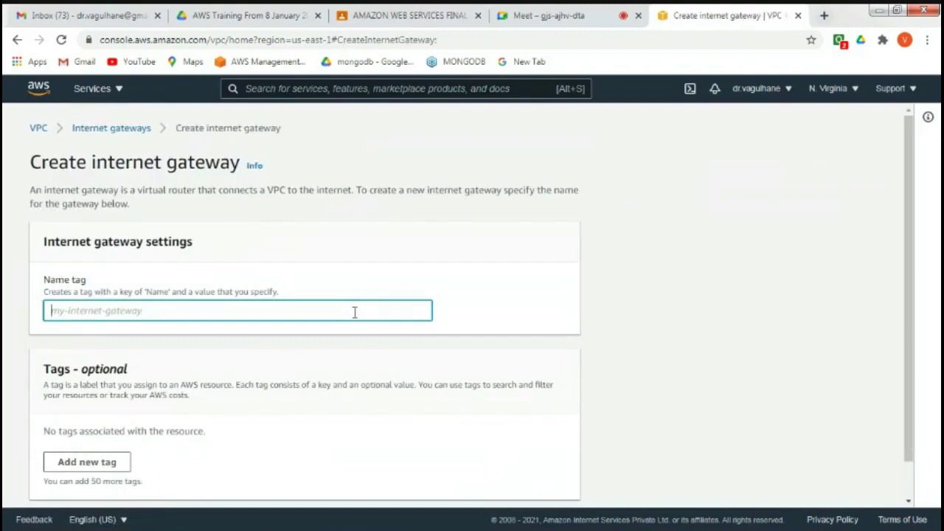
type("IGW")
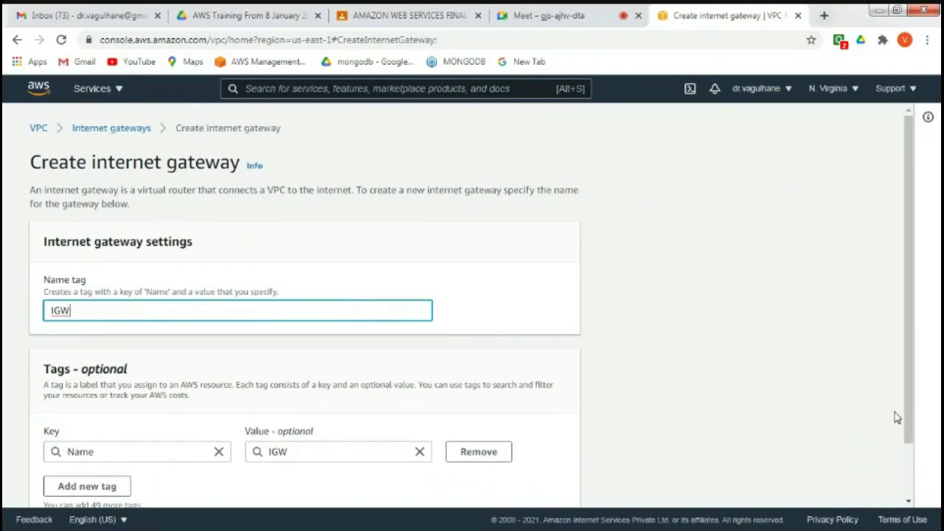
left_click(912, 478)
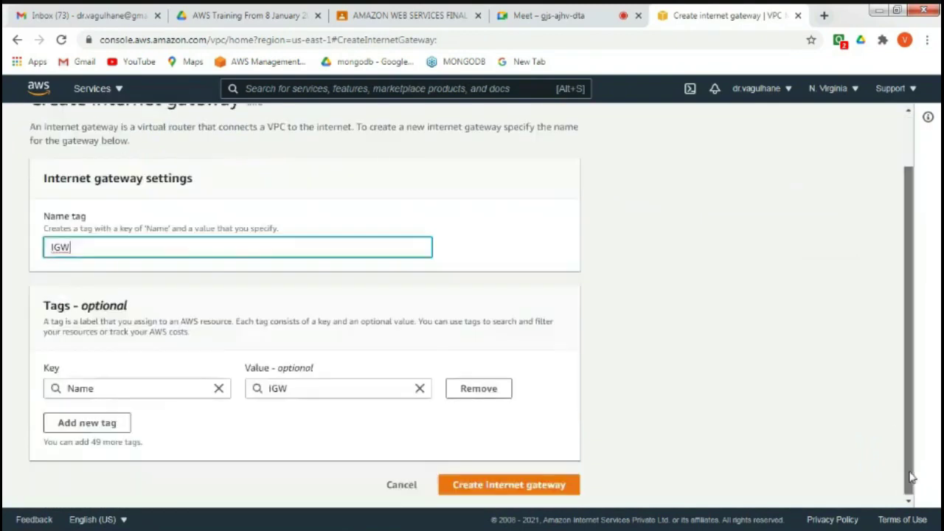
left_click(553, 485)
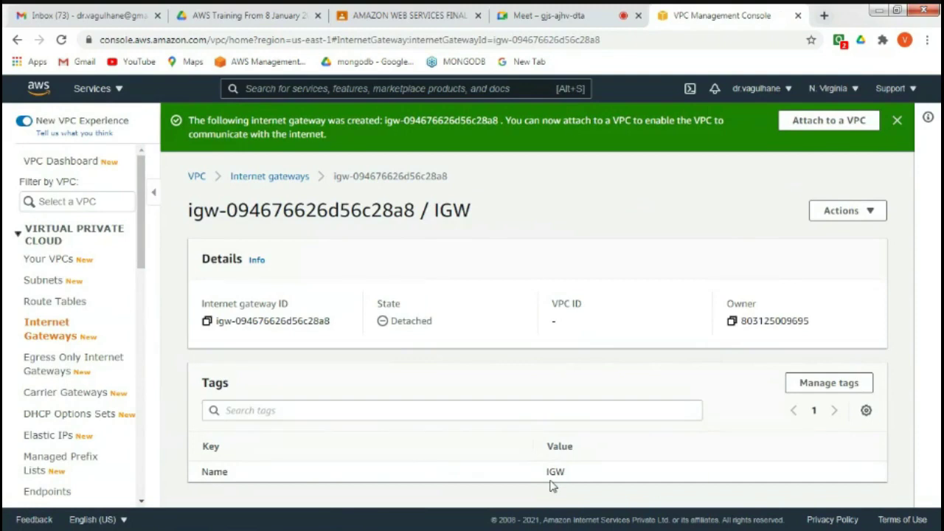
- Attach the IGW internet gateway to My-VPC
left_click(830, 123)
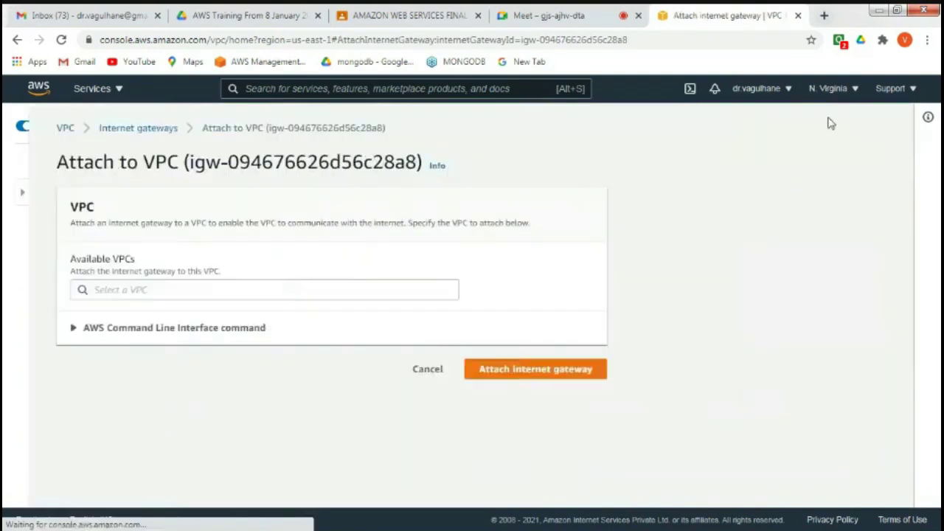
left_click(419, 289)
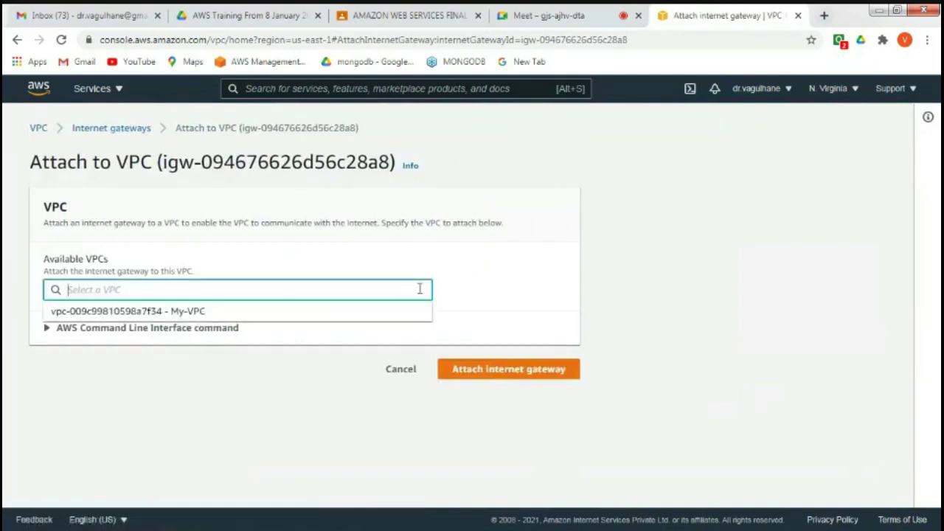
left_click(178, 316)
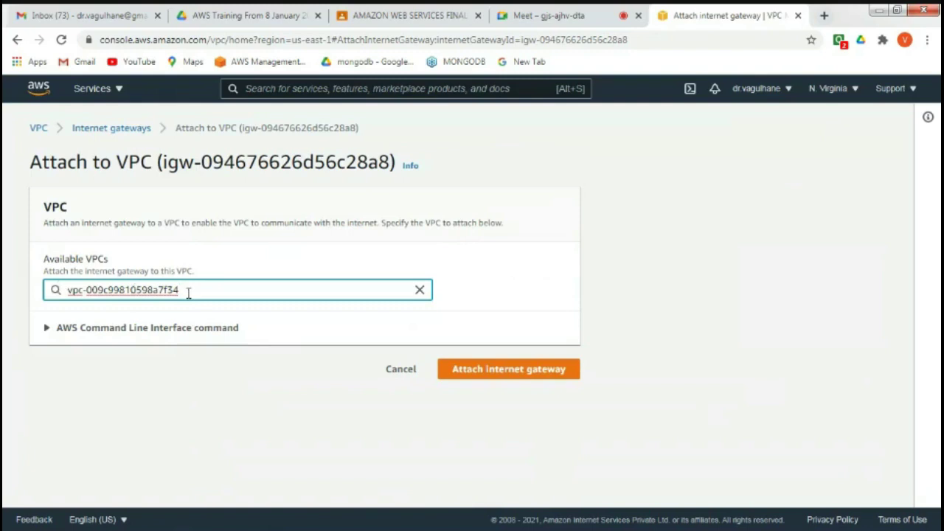
left_click(478, 382)
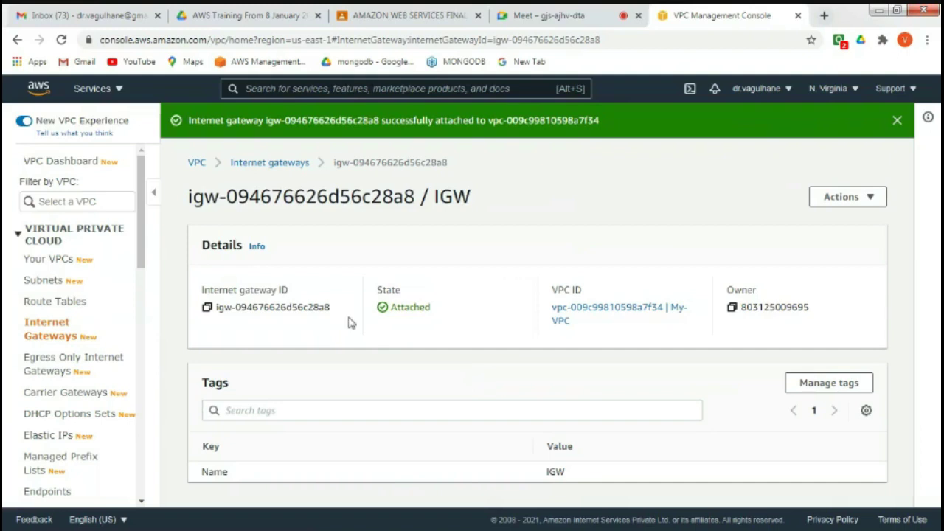
- Create a route table in My-VPC with the name tag VPC-Route-Table
left_click(39, 309)
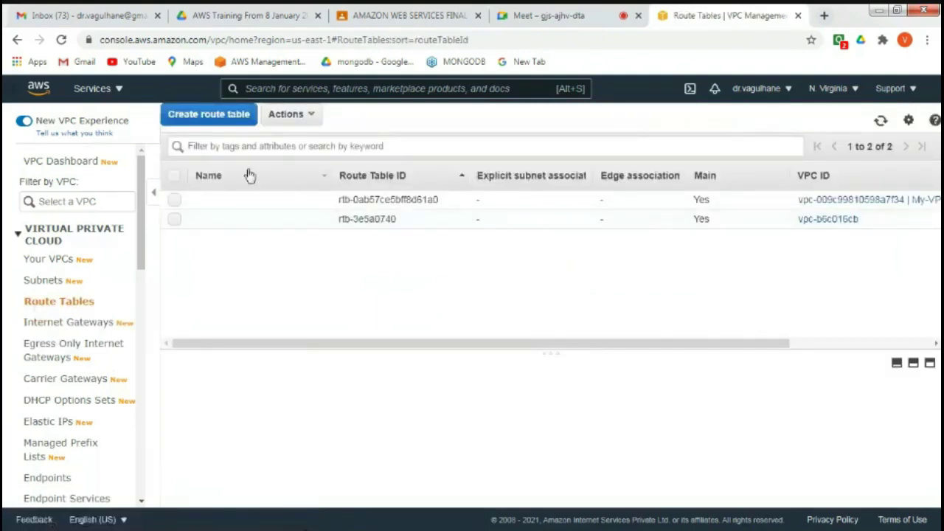
left_click(210, 115)
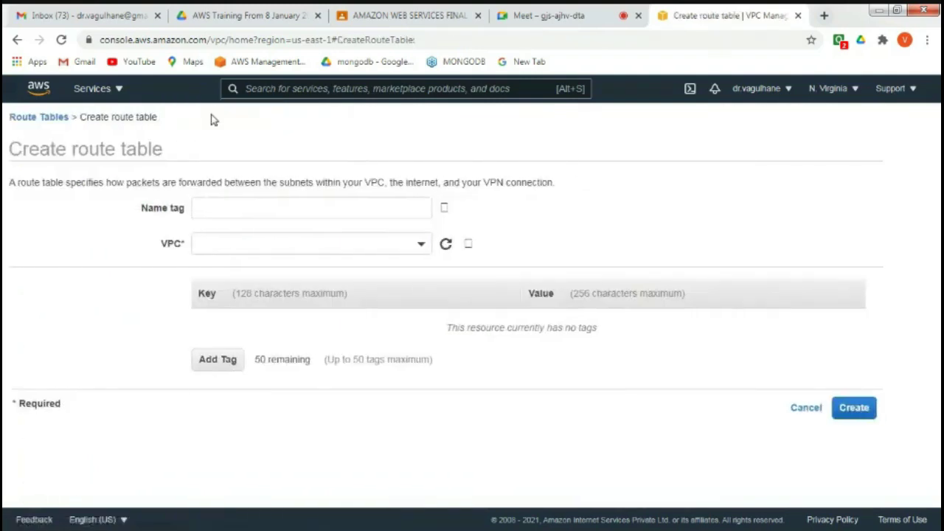
left_click(239, 213)
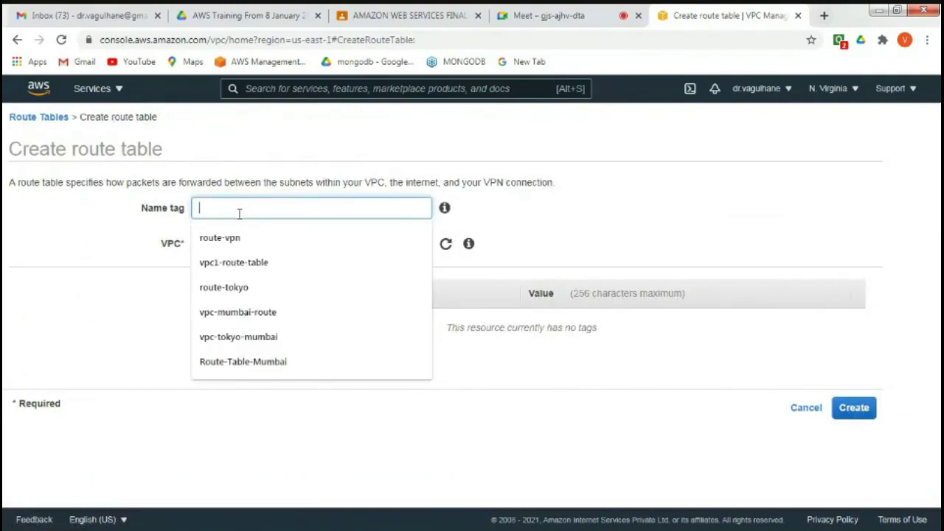
type("VPC")
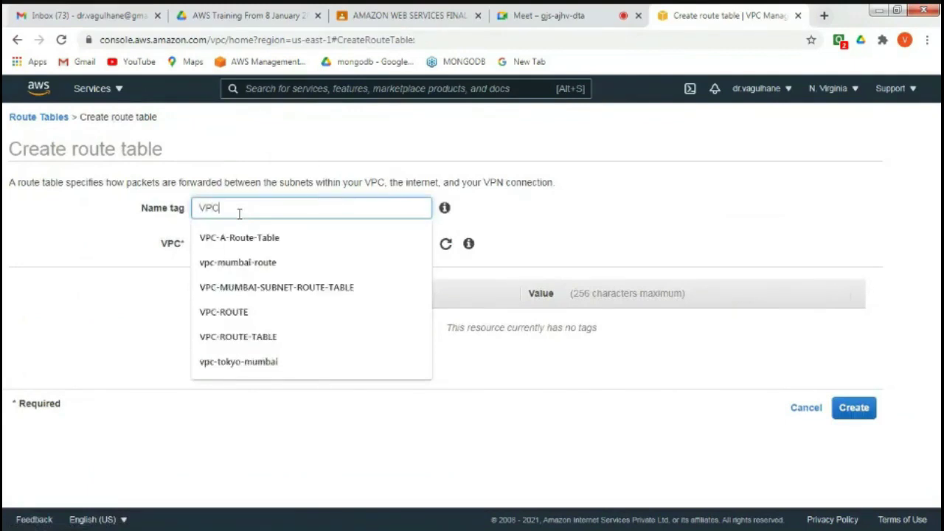
type("-Route")
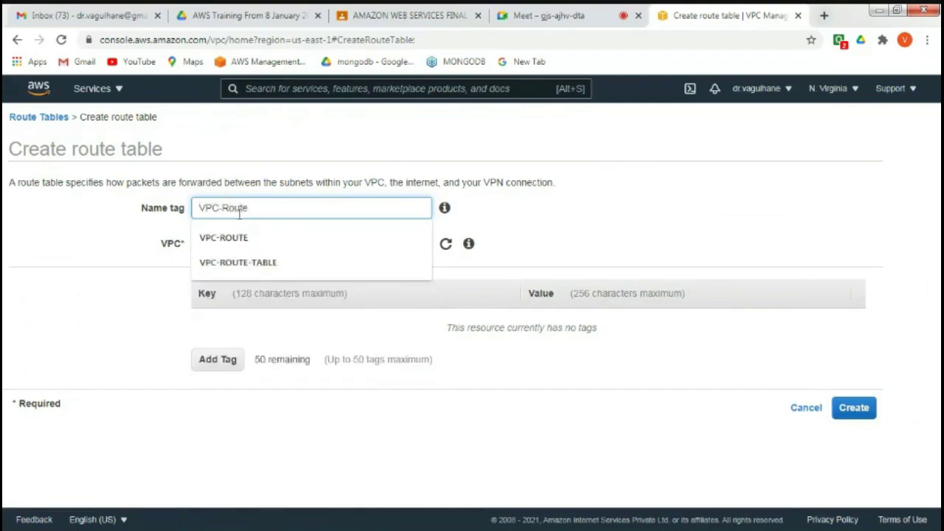
type("-")
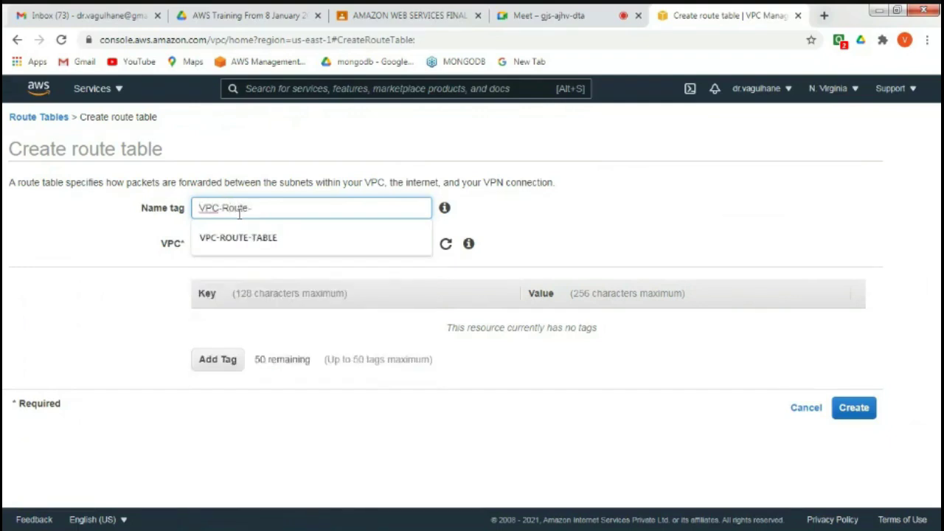
type("Table")
left_click(552, 209)
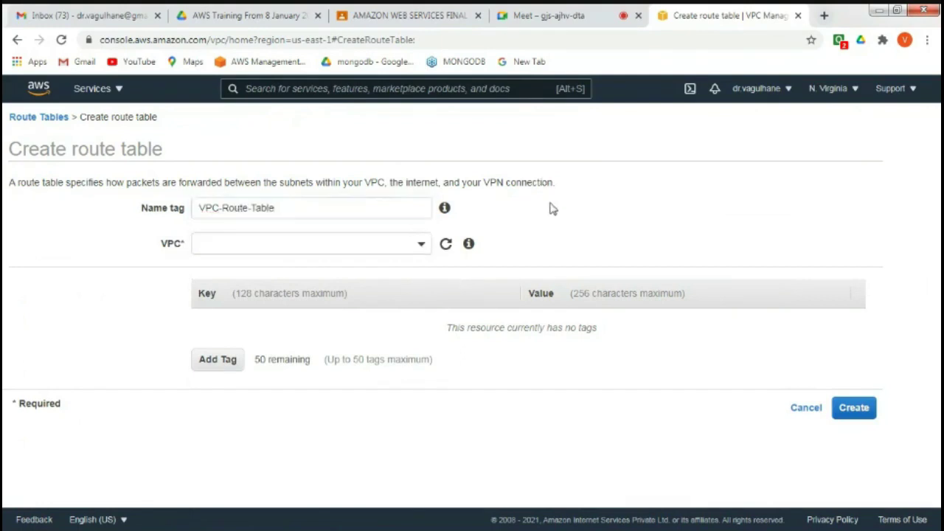
left_click(419, 248)
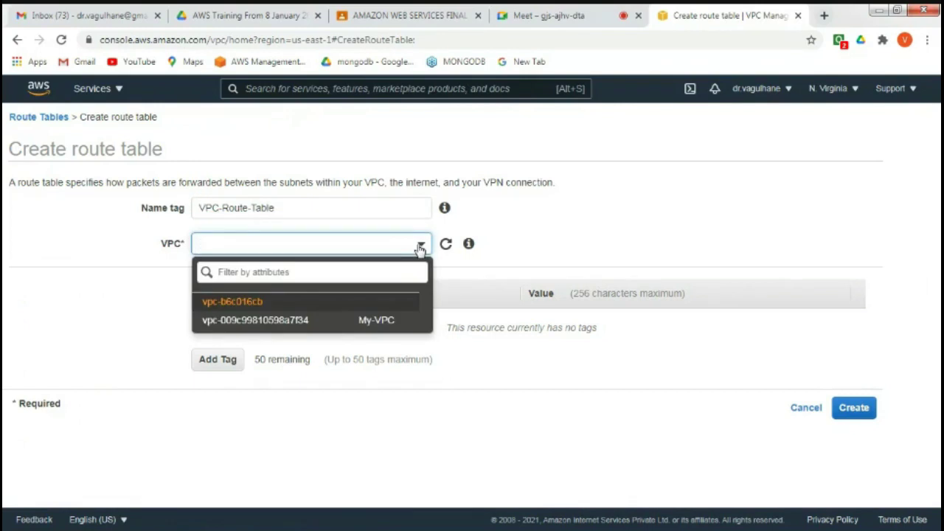
left_click(371, 328)
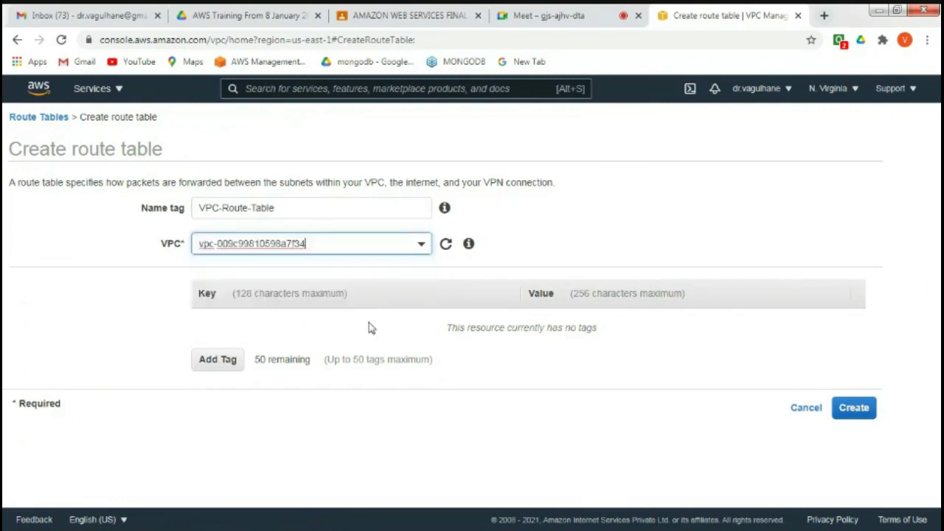
left_click(855, 408)
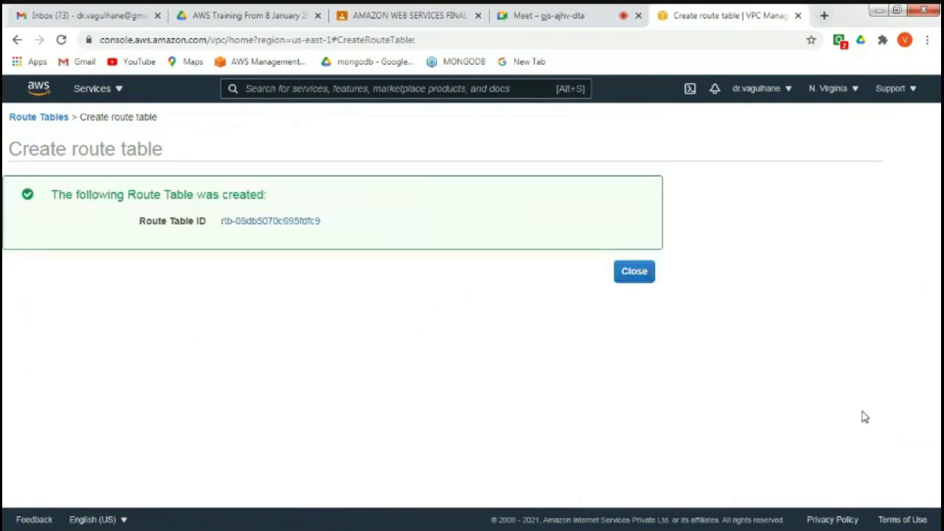
left_click(647, 274)
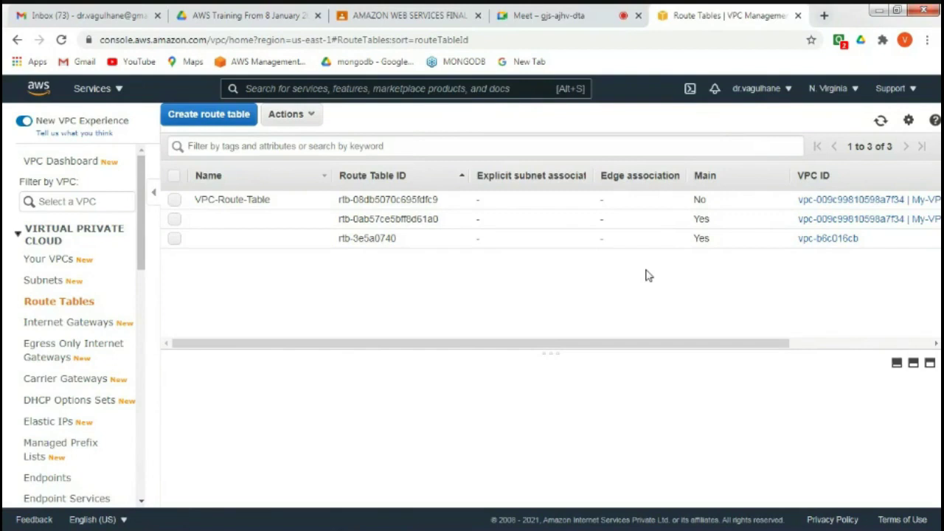
- Add a route to VPC-Route-Table with the destination 0.0.0.0/0
left_click(175, 201)
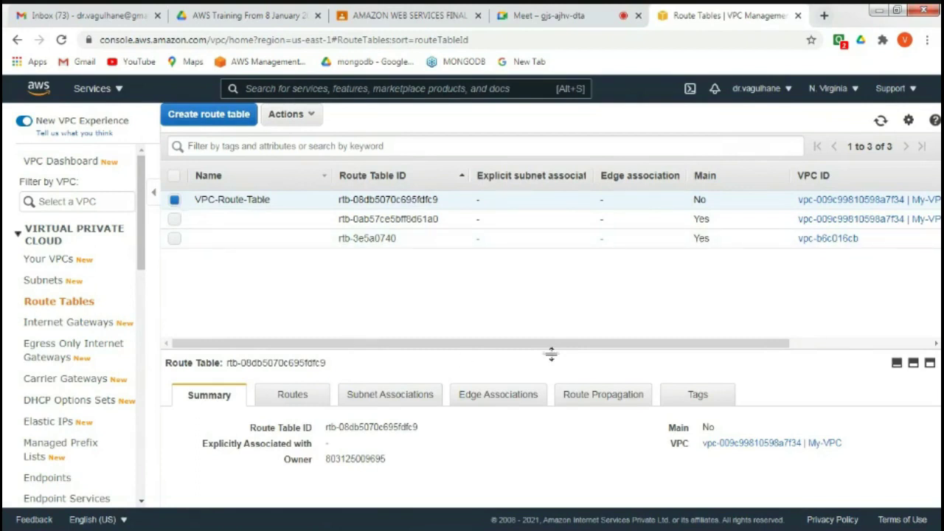
left_click_drag(551, 354, 557, 262)
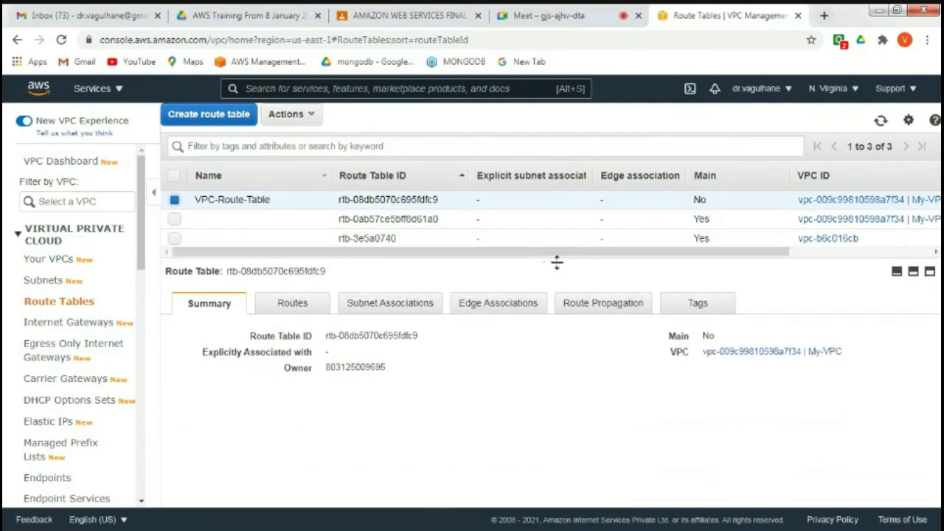
left_click(174, 202)
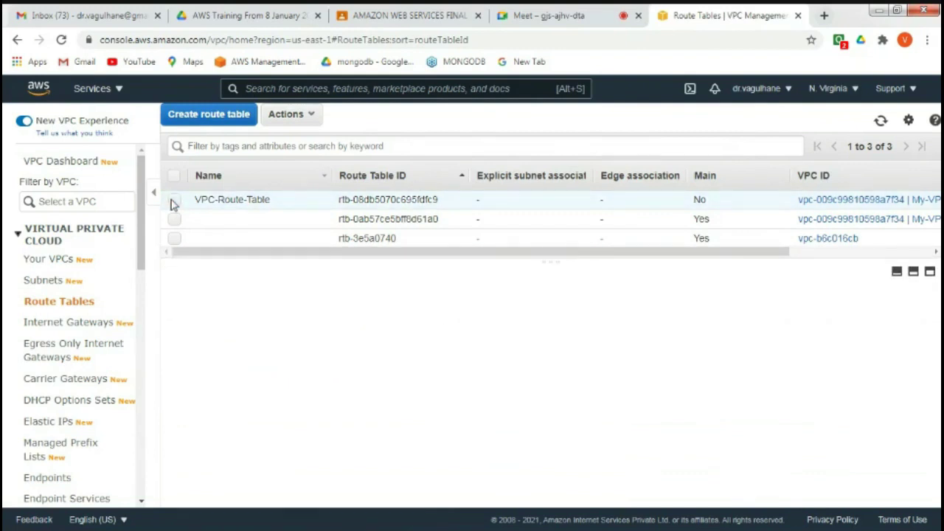
left_click(174, 202)
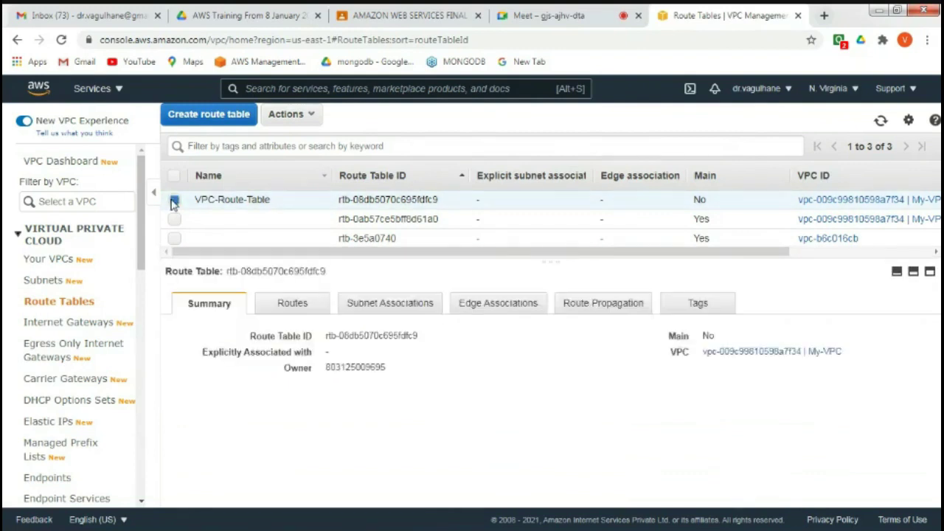
left_click(292, 310)
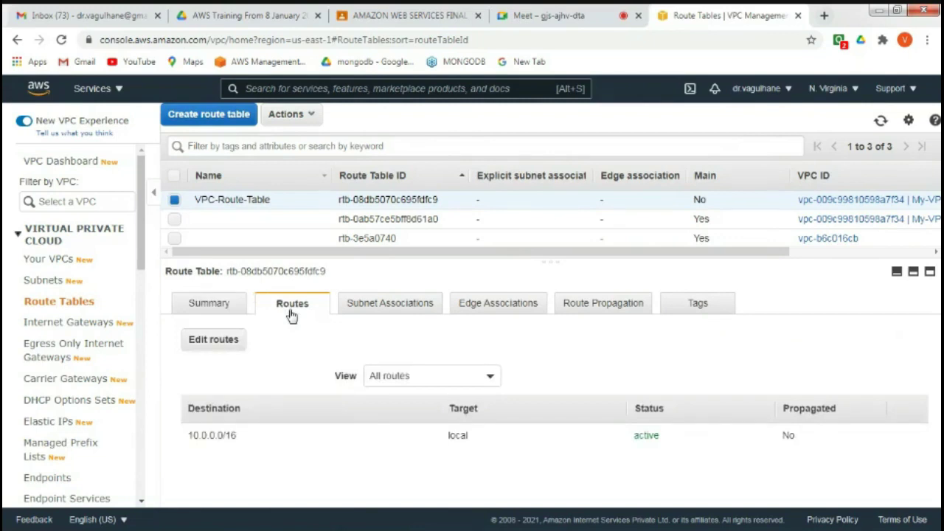
left_click(210, 341)
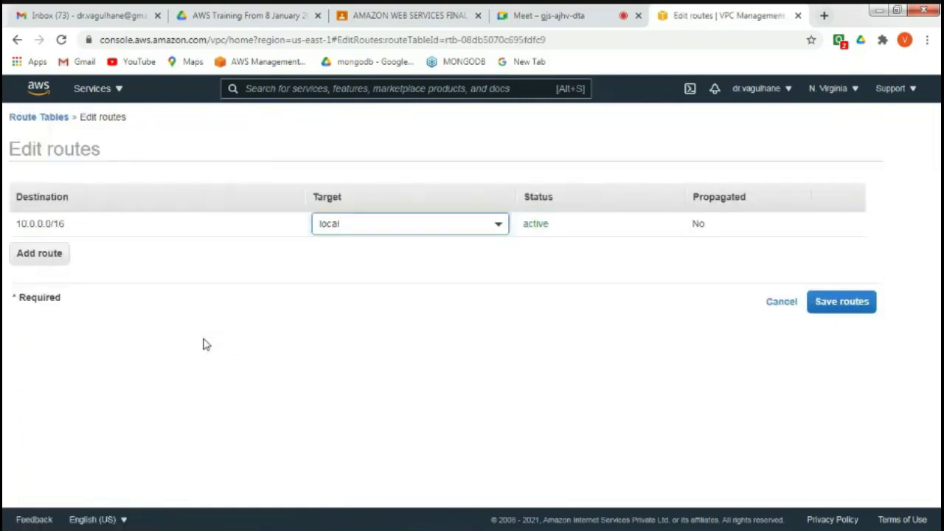
left_click(59, 266)
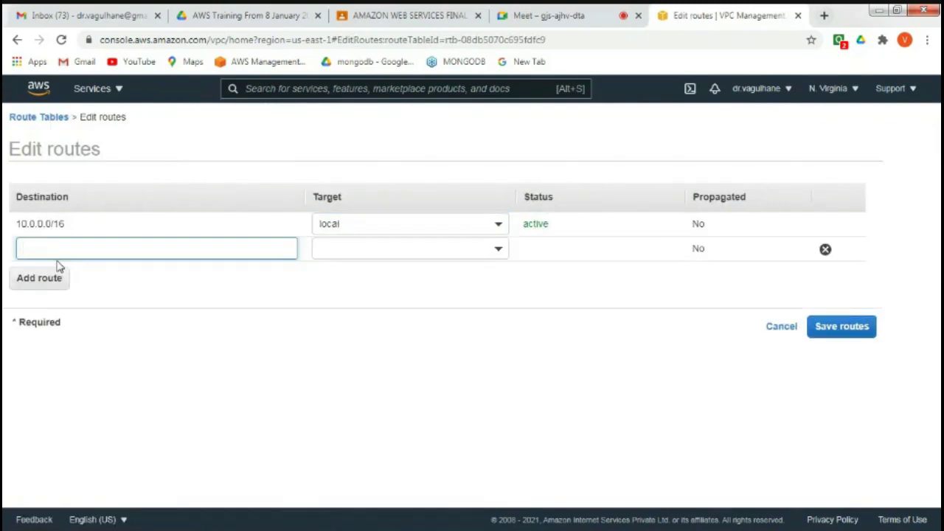
type("0.0.0.0/0")
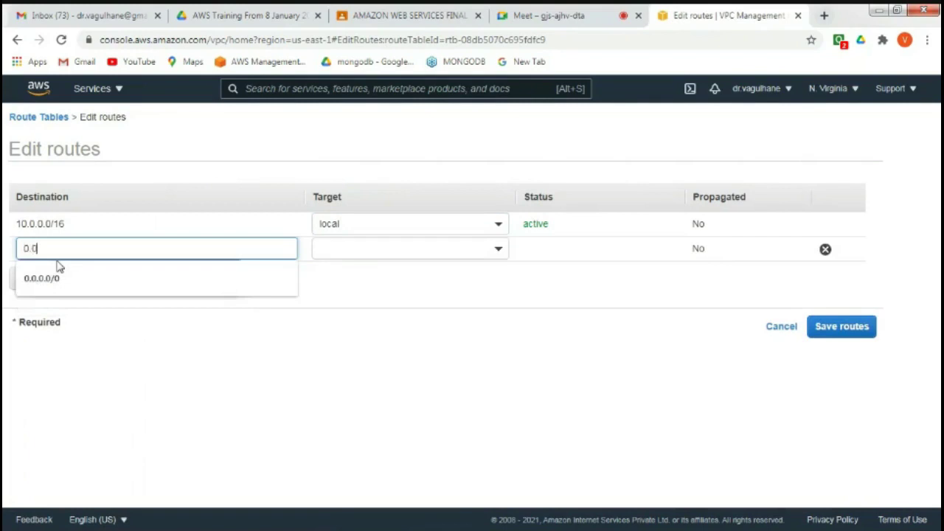
left_click(69, 286)
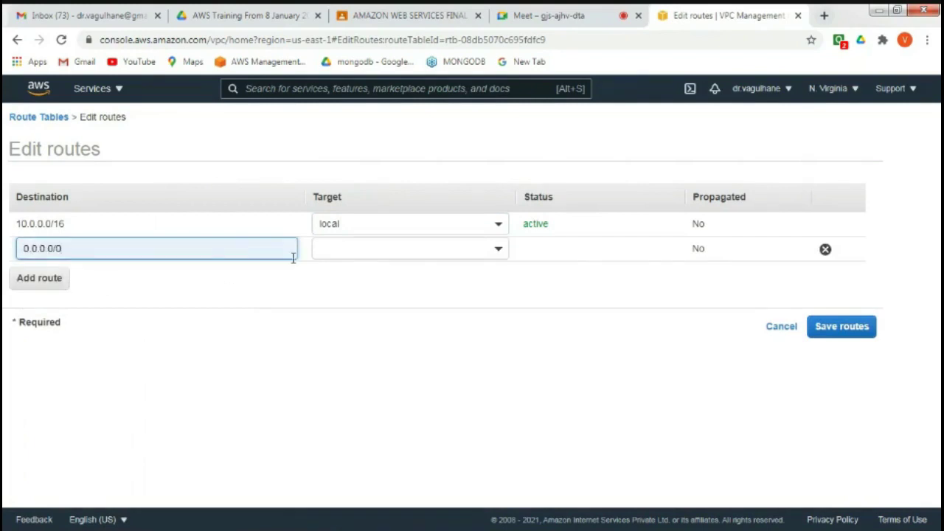
- Set the new route's target to the IGW internet gateway and save the routes
left_click(335, 246)
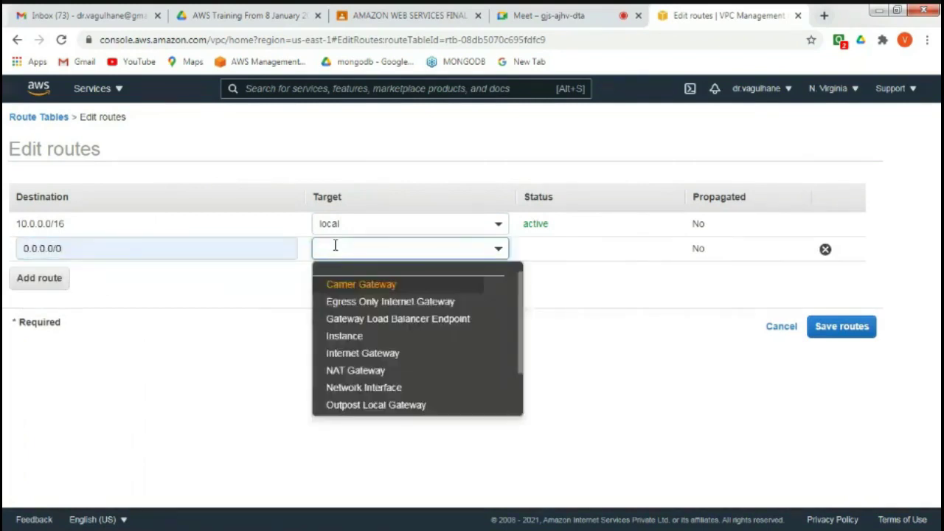
type("Inte")
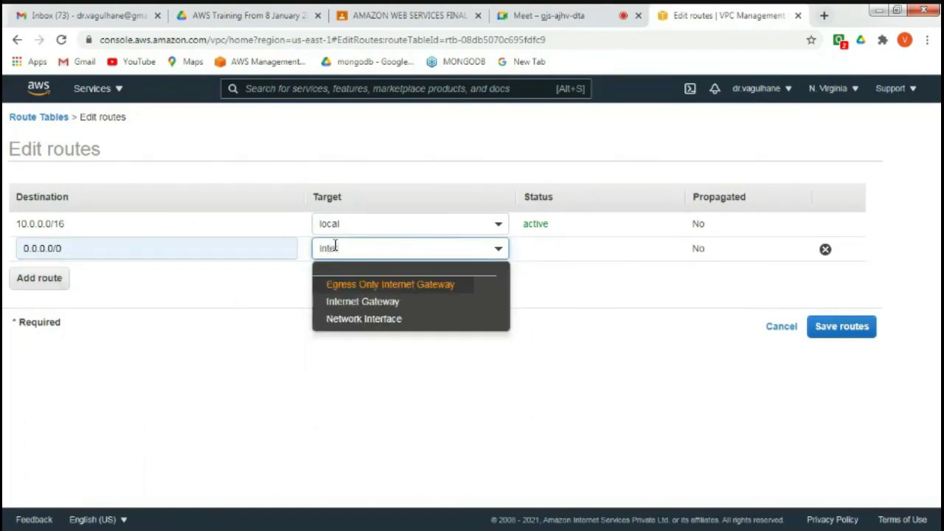
left_click(362, 302)
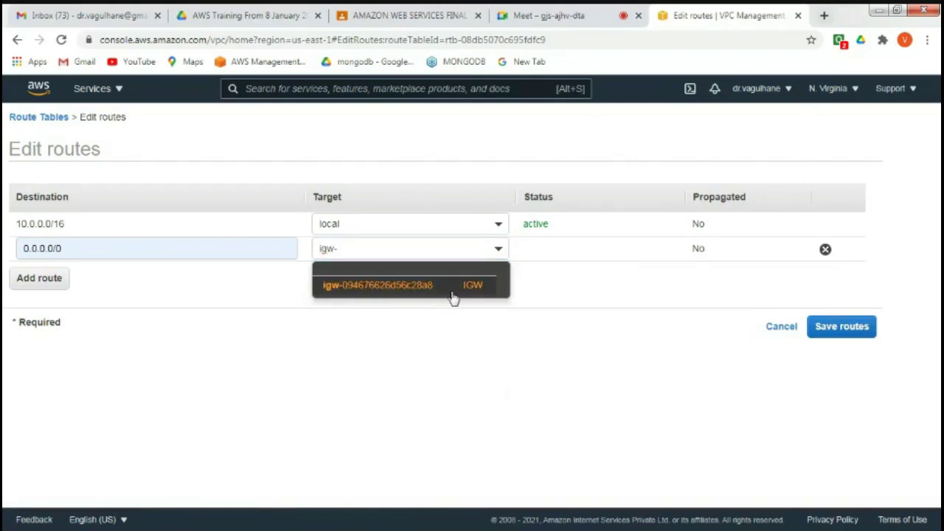
left_click(452, 295)
left_click(826, 333)
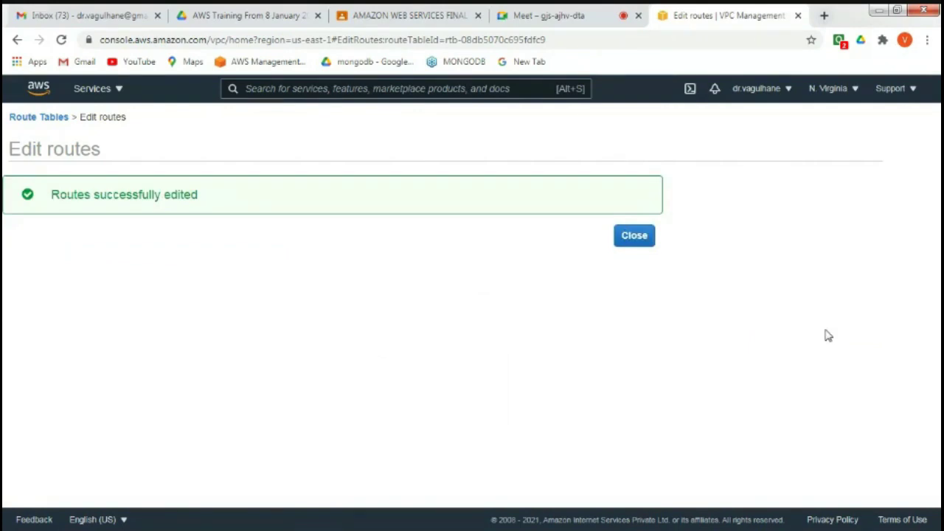
left_click(633, 236)
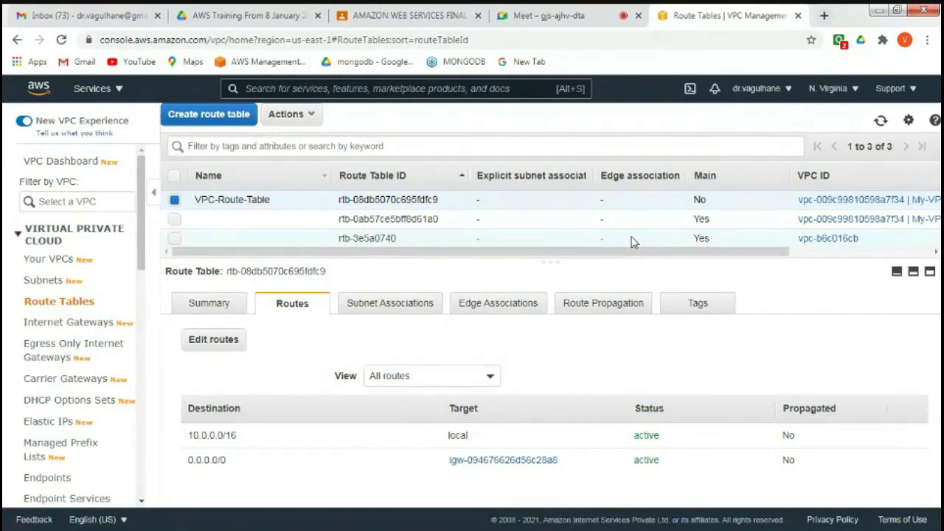
- Associate Public-Subnet with VPC-Route-Table and save the subnet association
left_click(366, 313)
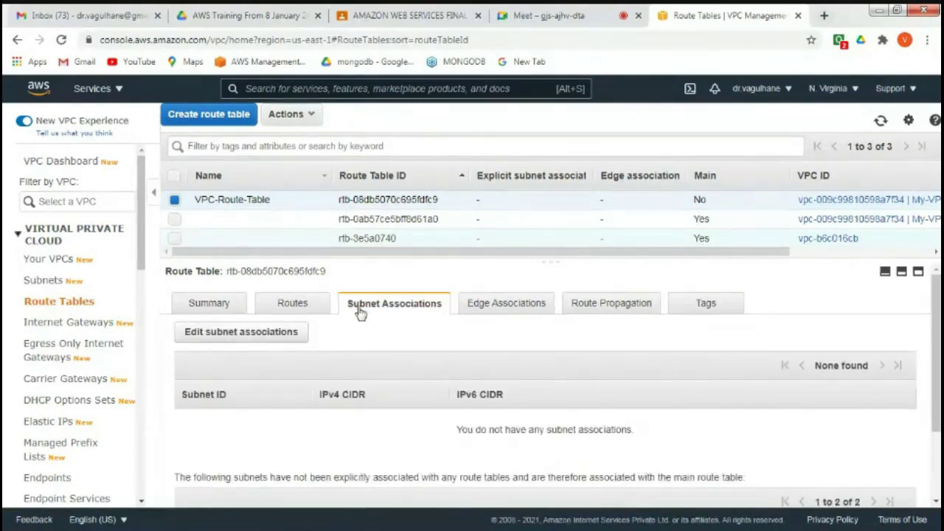
left_click(245, 332)
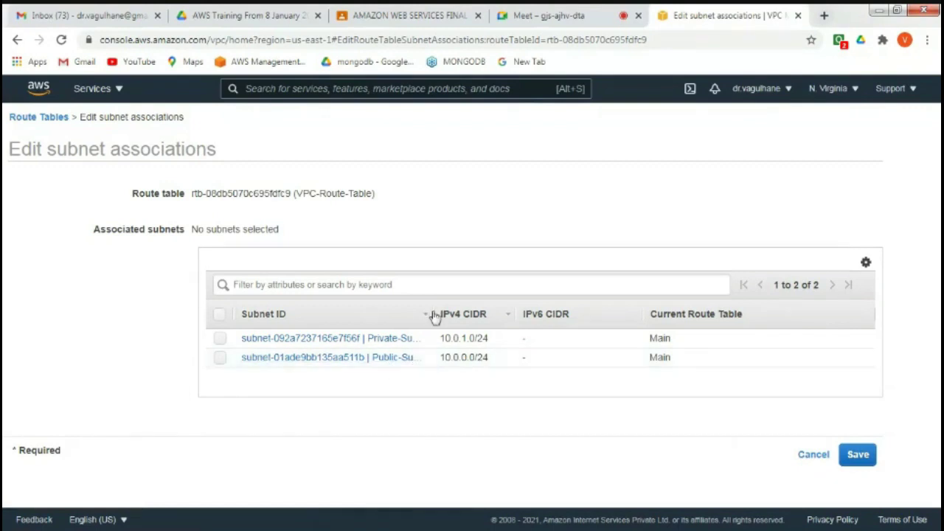
left_click_drag(437, 316, 476, 316)
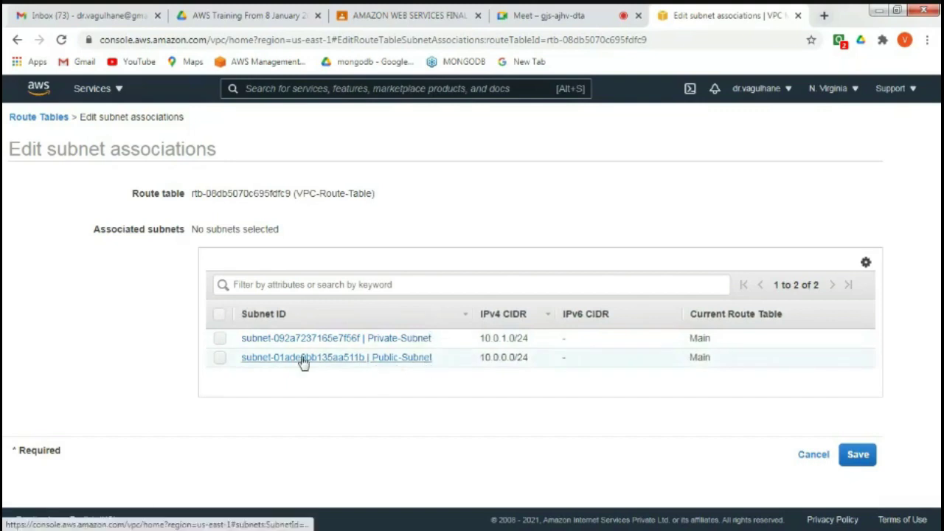
left_click(219, 360)
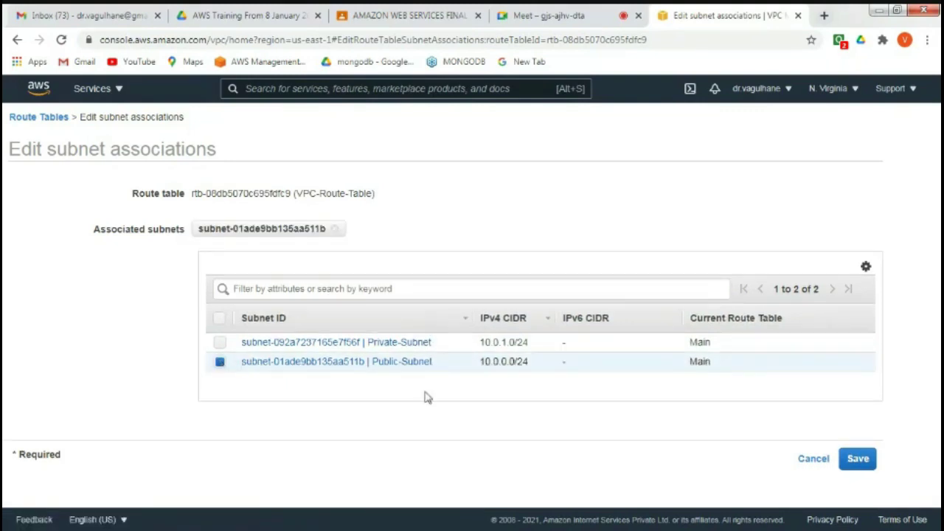
left_click(867, 470)
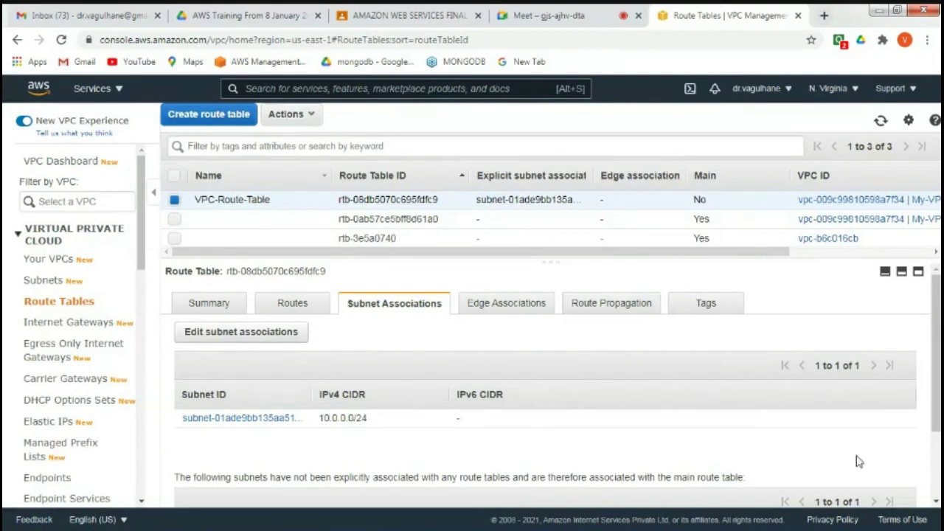
- Start a new EC2 instance launch with the Amazon Linux 2 AMI (HVM), SSD Volume Type, 64-bit (x86), and the t2.micro type
left_click(98, 94)
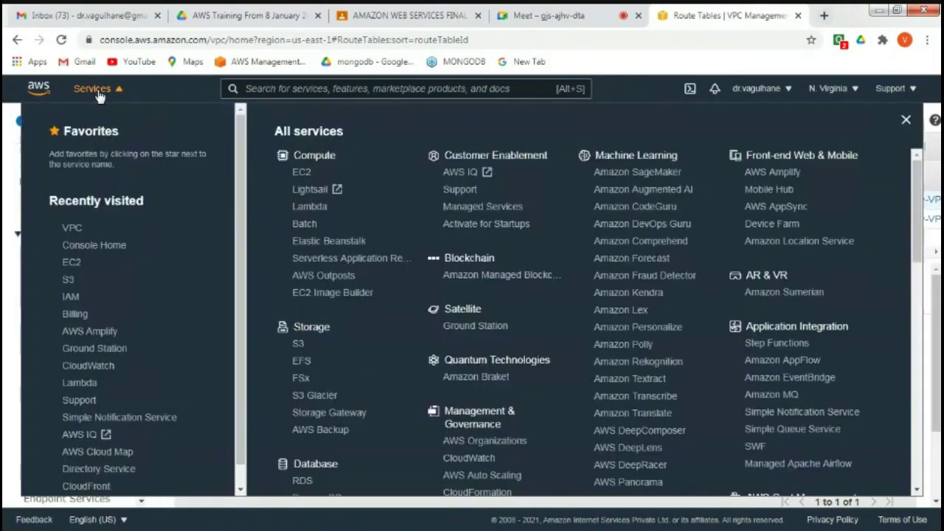
left_click(304, 174)
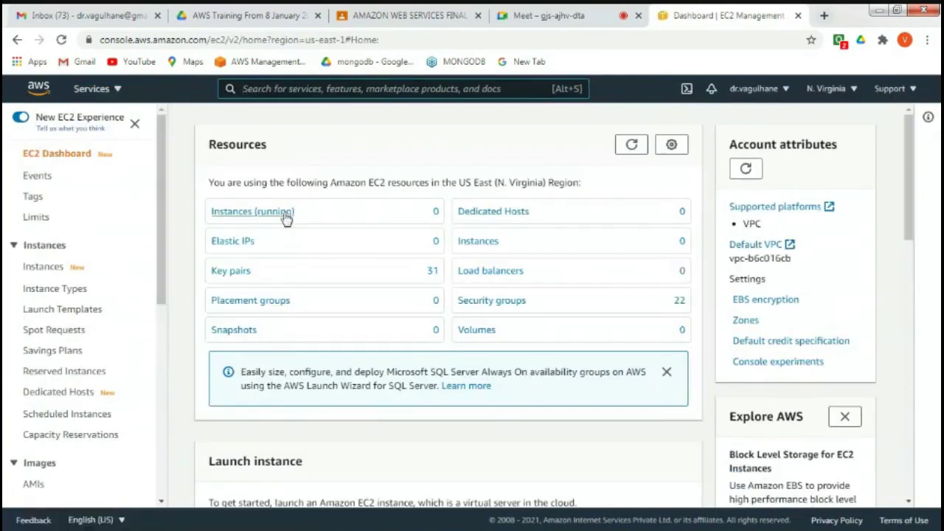
left_click(252, 211)
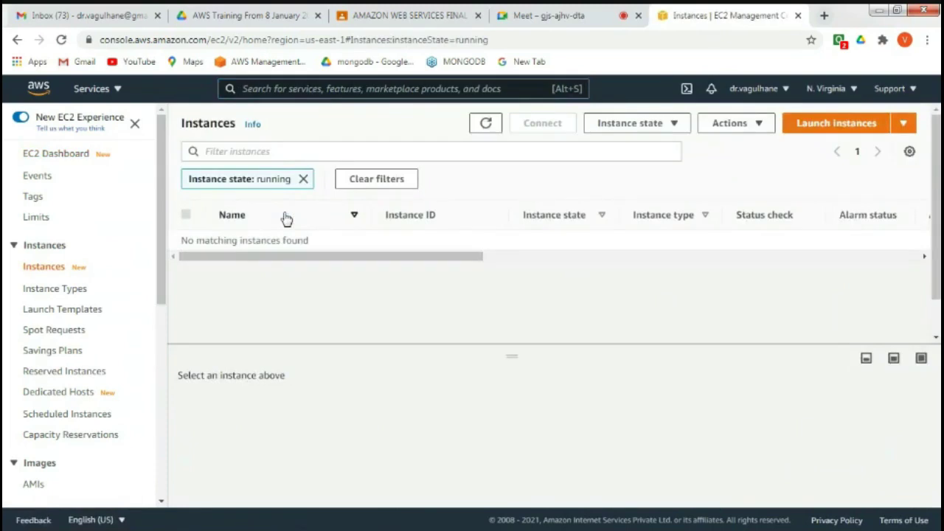
left_click(808, 130)
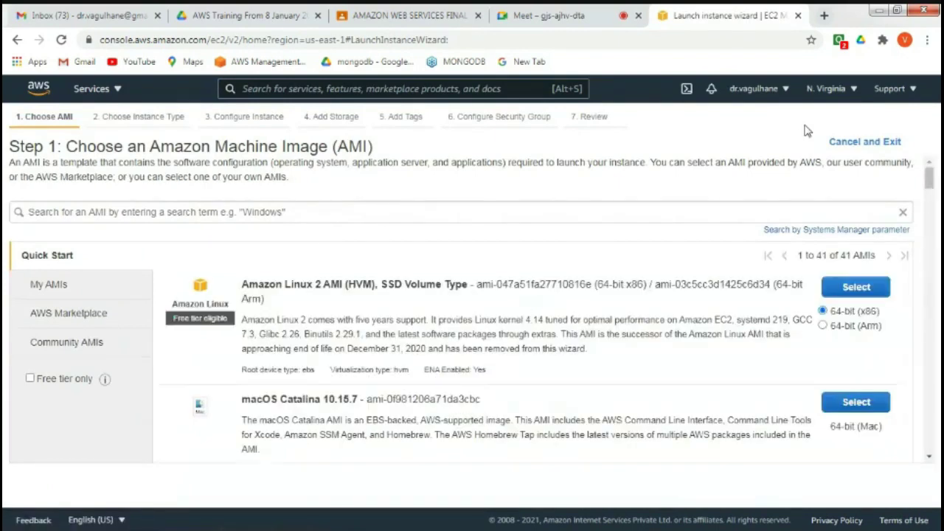
triple_click(311, 284)
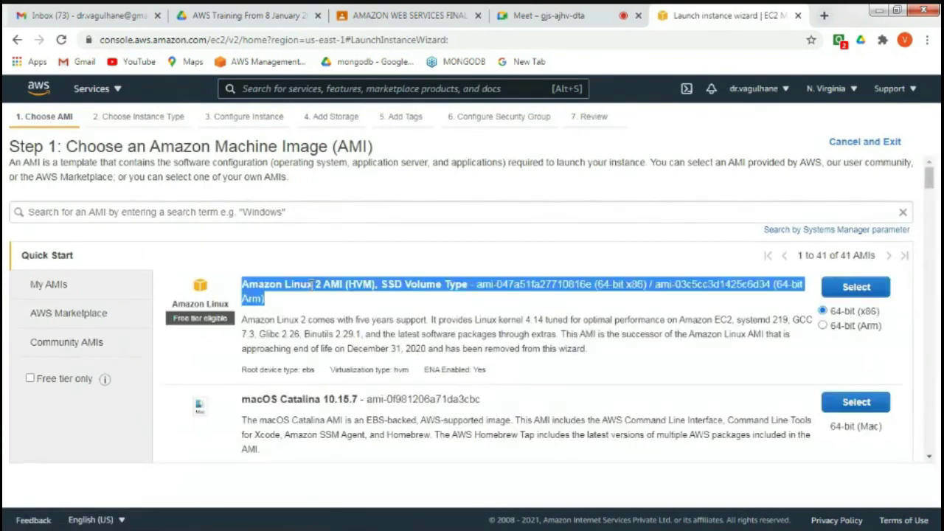
left_click(860, 289)
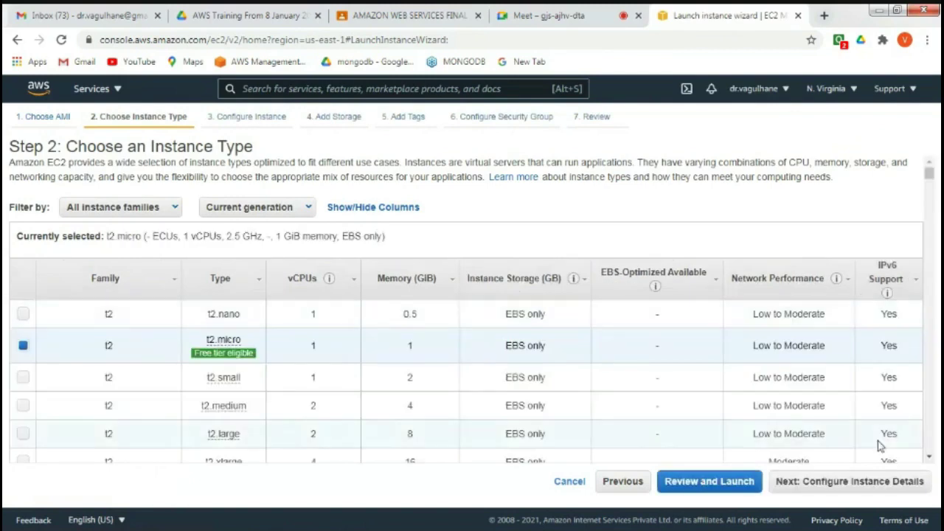
left_click(853, 489)
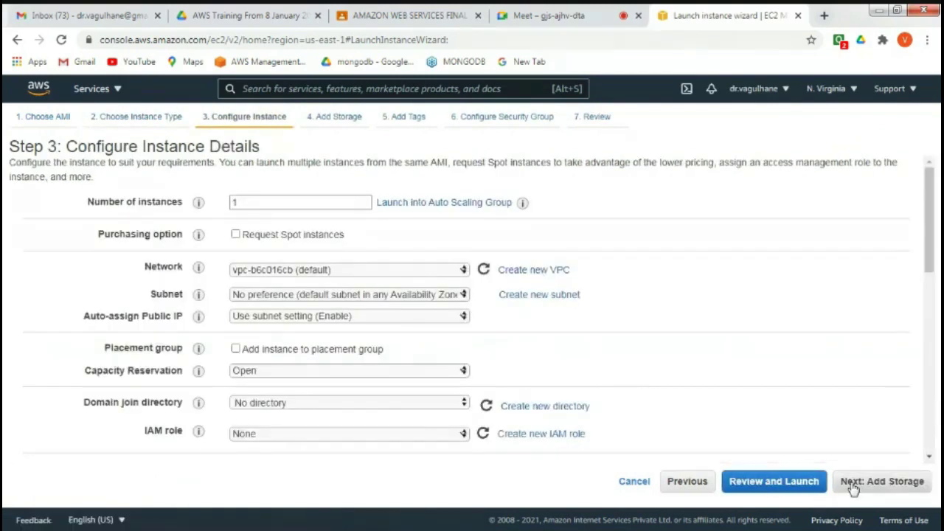
- Set the instance's network to My-VPC and its subnet to Private-Subnet
left_click(437, 271)
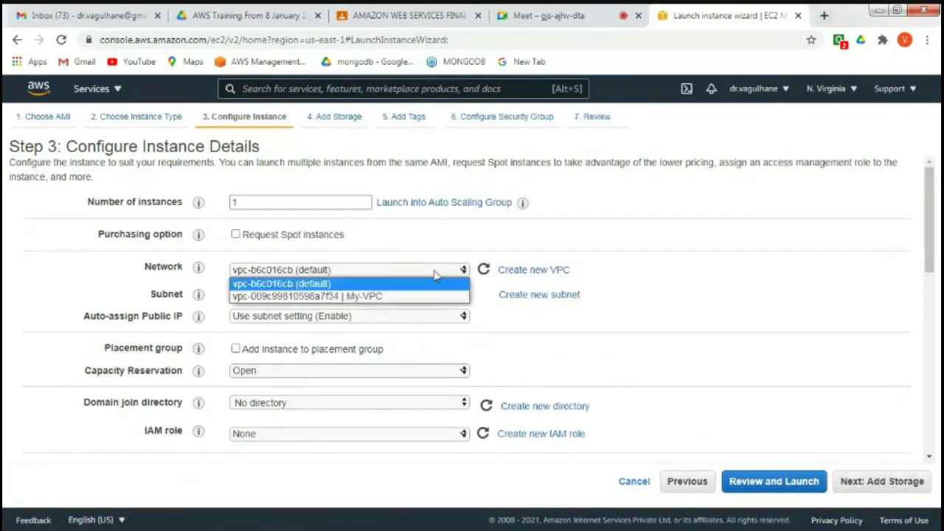
left_click(400, 296)
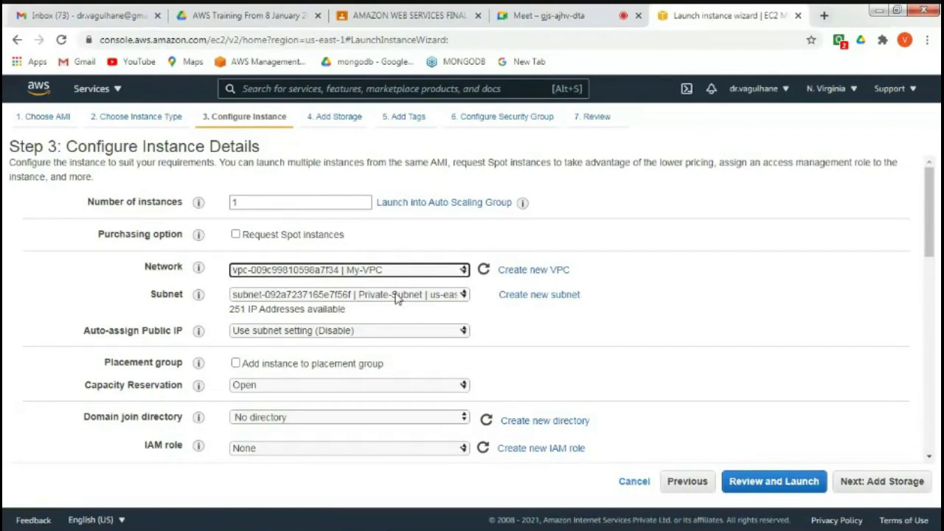
left_click(397, 297)
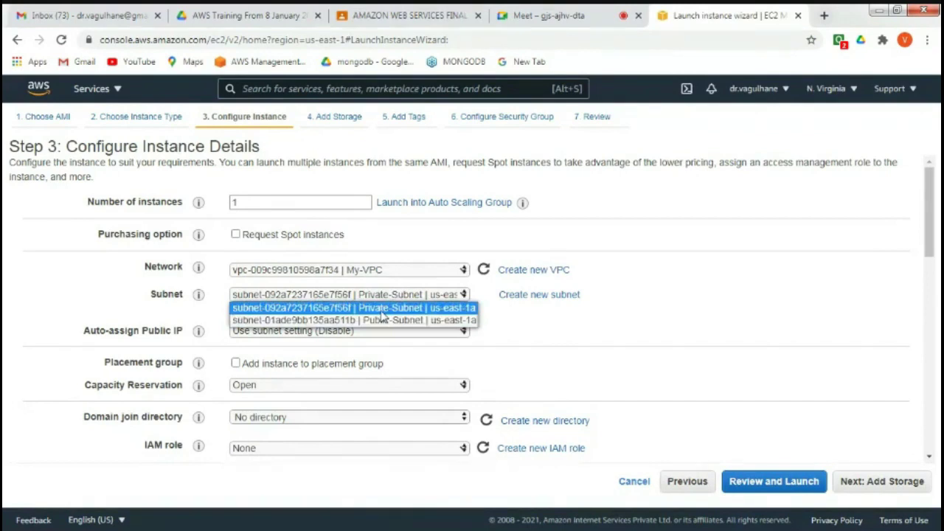
left_click(382, 315)
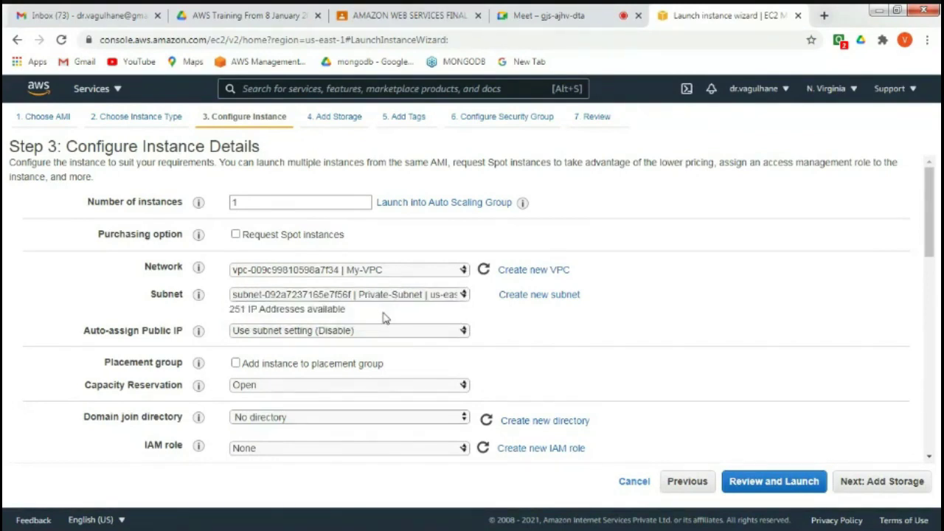
- Set Auto-assign Public IP to Disable for the instance and accept the instance details
double_click(159, 330)
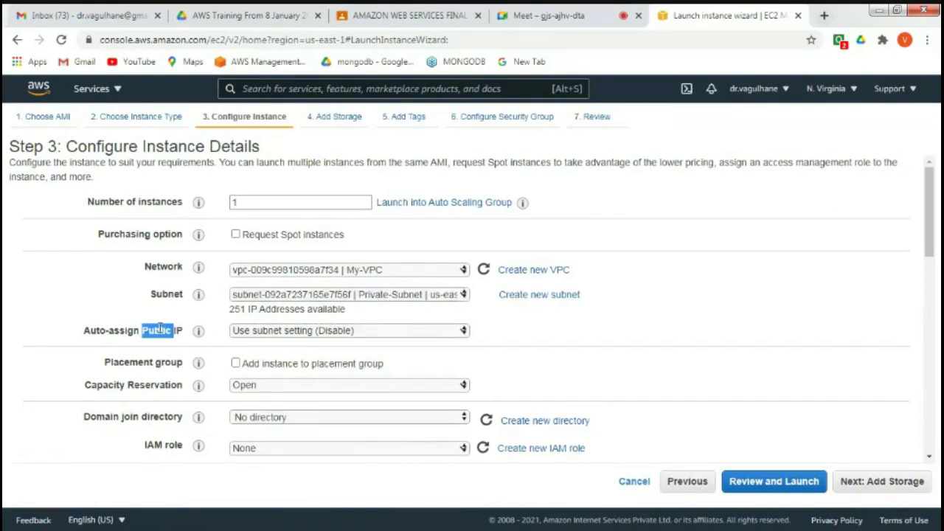
left_click(258, 332)
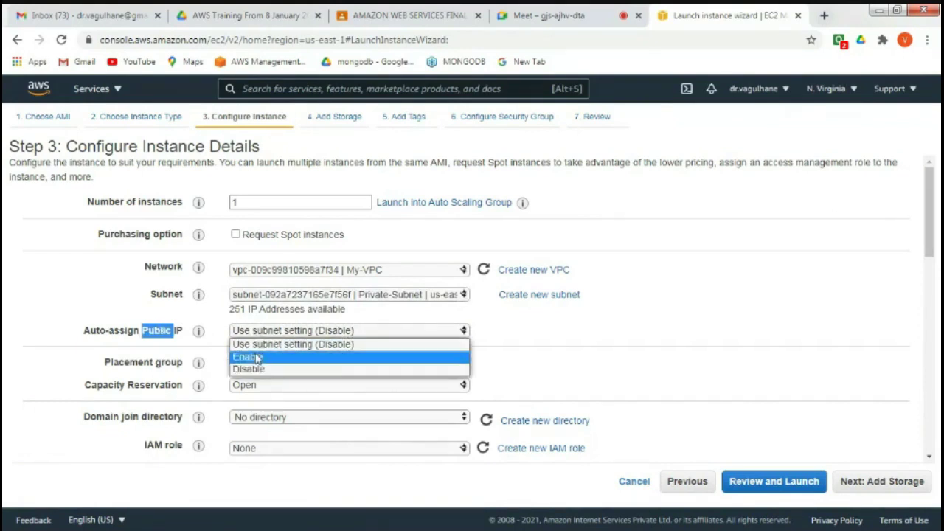
left_click(257, 376)
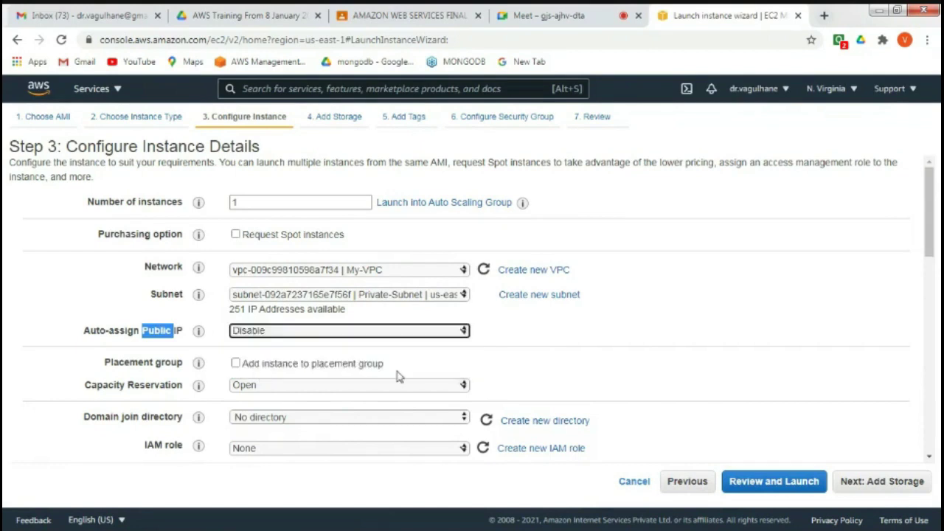
left_click(540, 358)
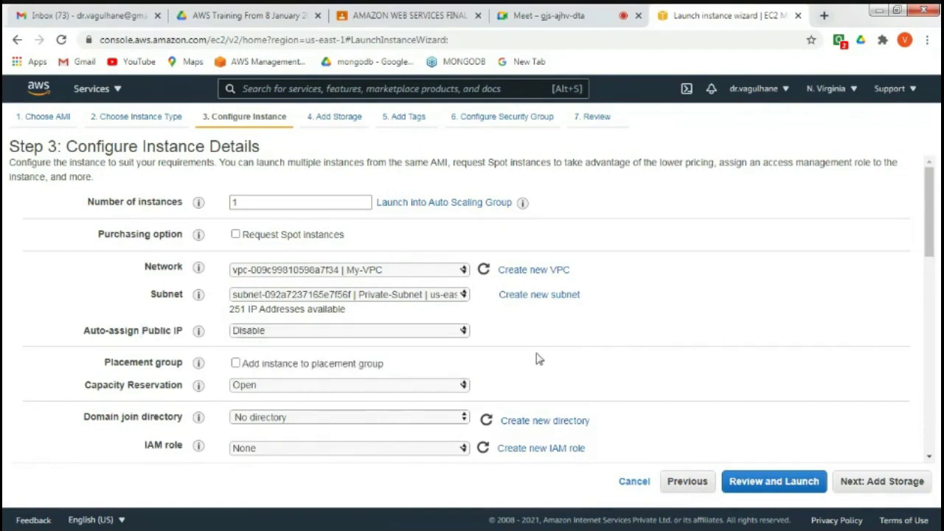
left_click(875, 487)
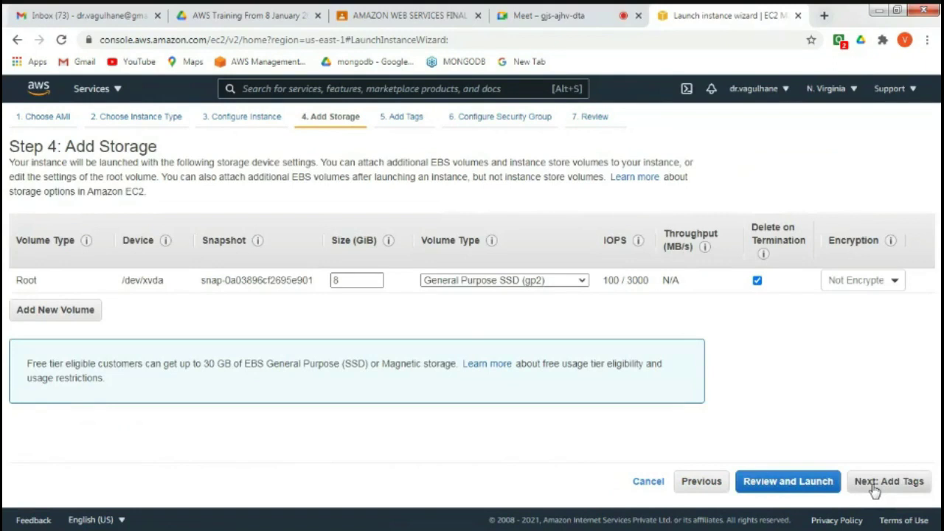
- Keep the default storage and add a tag with the key Name and the value PRIVATE to the instance
left_click(875, 487)
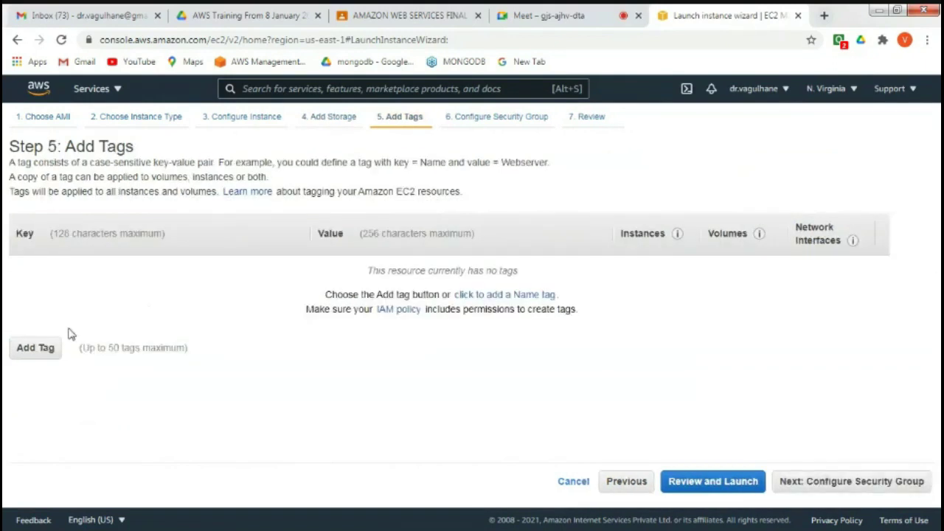
left_click(36, 349)
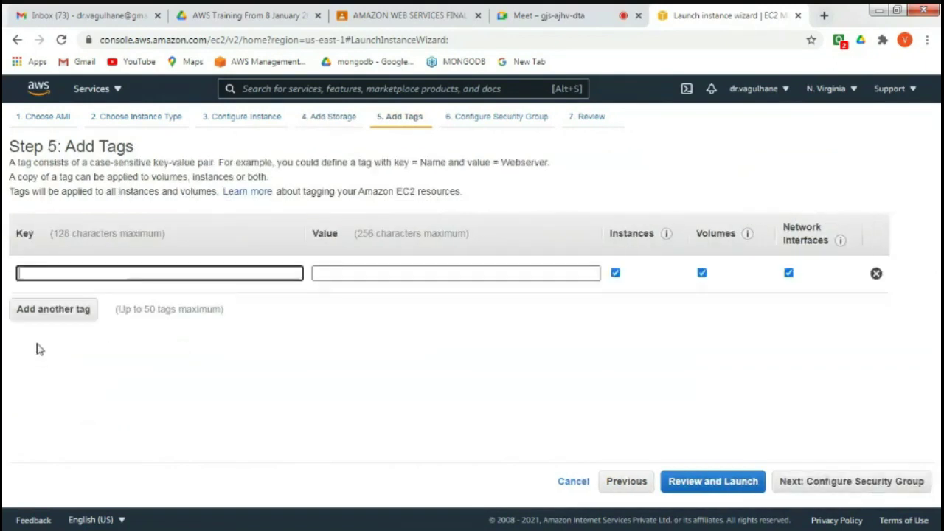
left_click(57, 274)
left_click(59, 299)
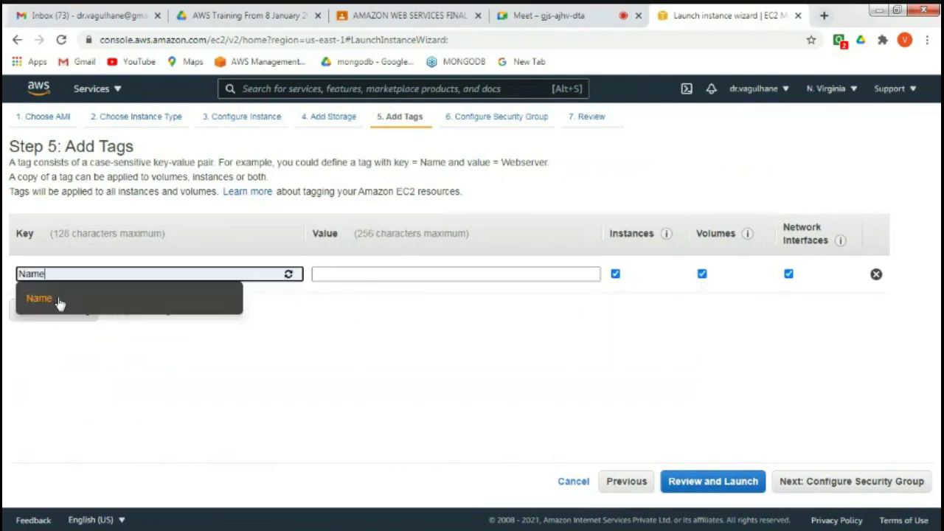
left_click(361, 274)
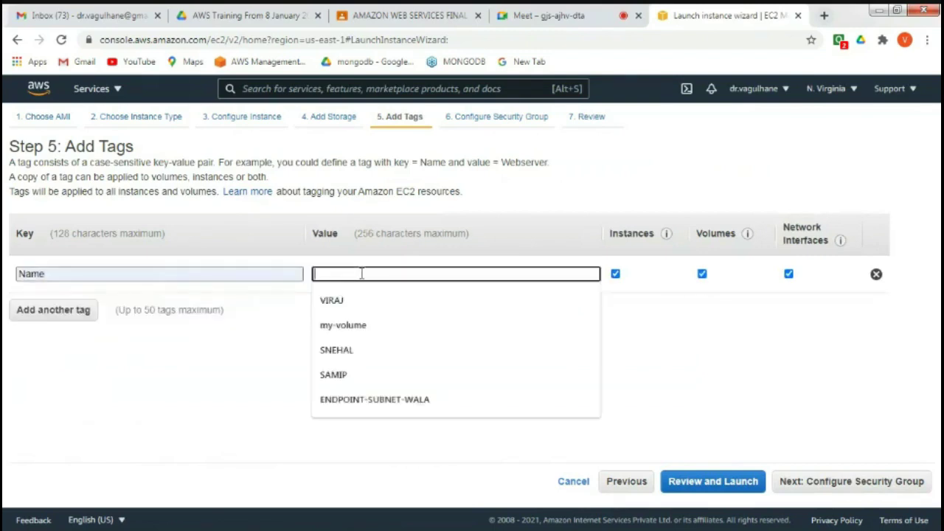
type("Pri")
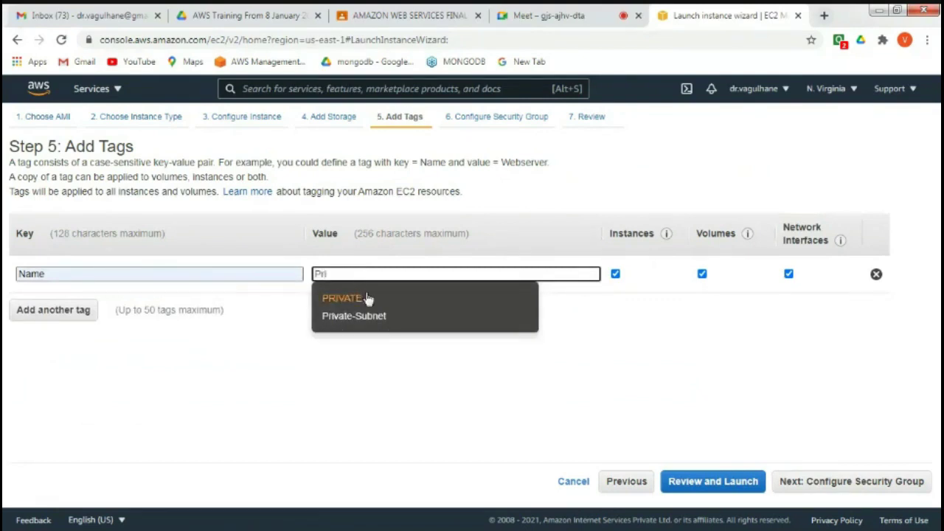
left_click(364, 299)
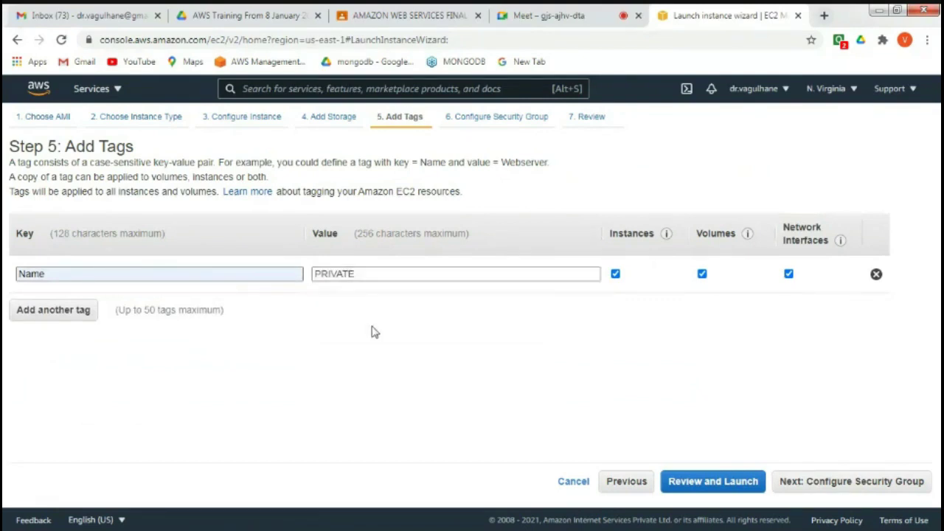
left_click(832, 483)
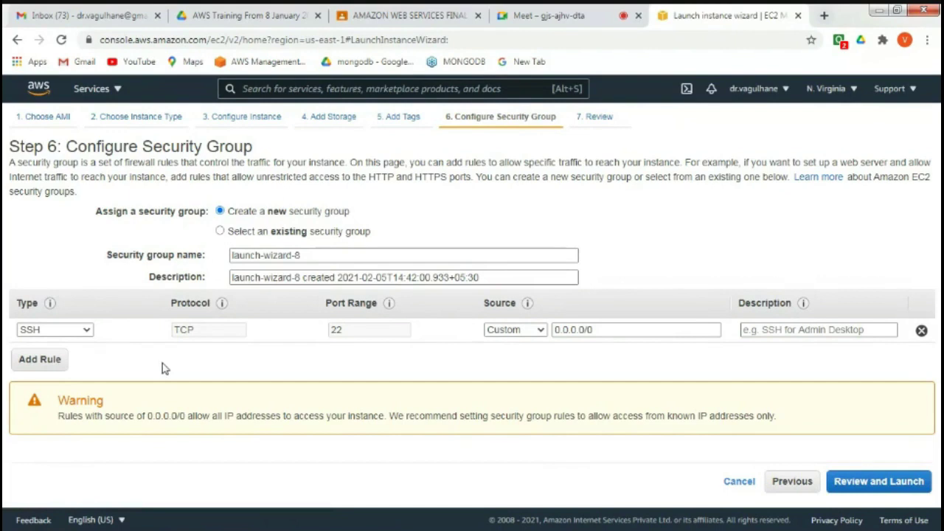
- Set the SSH rule's source to Anywhere in the new security group and review the instance launch details
left_click(514, 331)
left_click(508, 356)
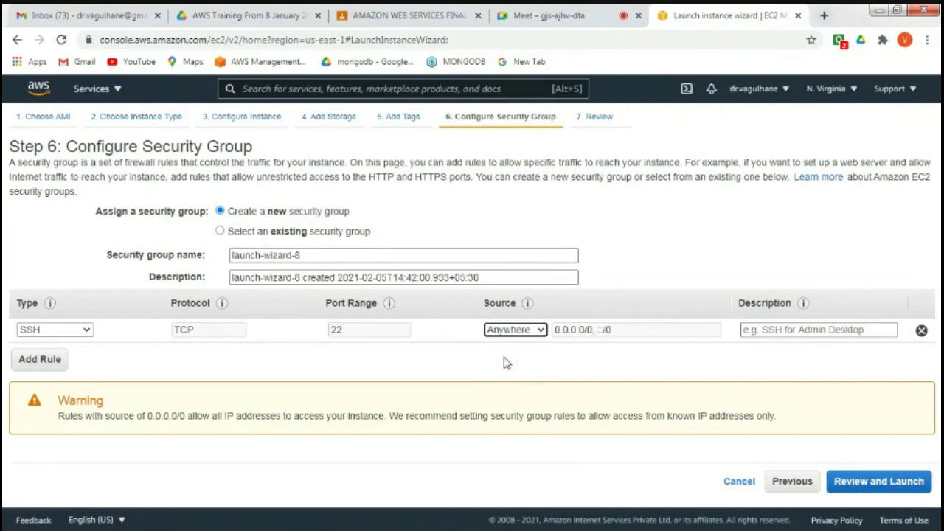
left_click(900, 482)
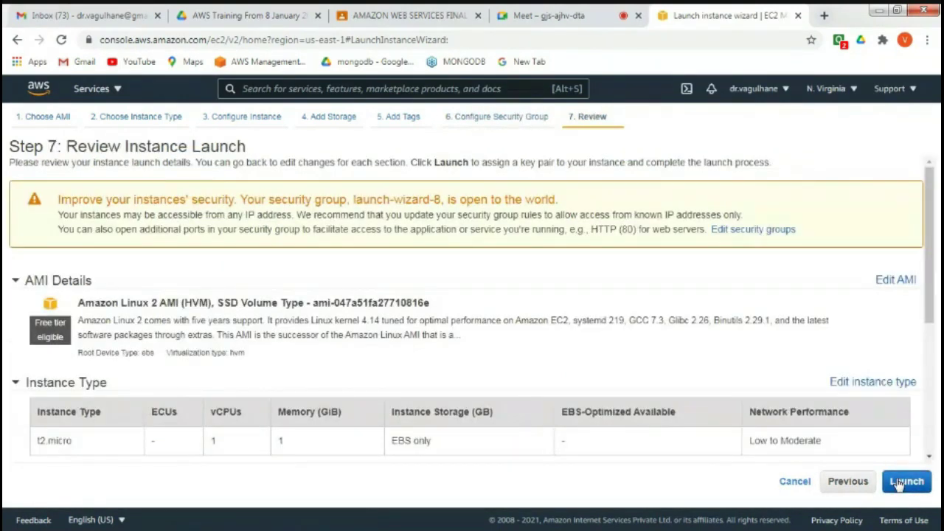
scroll(904, 450, "down", 4)
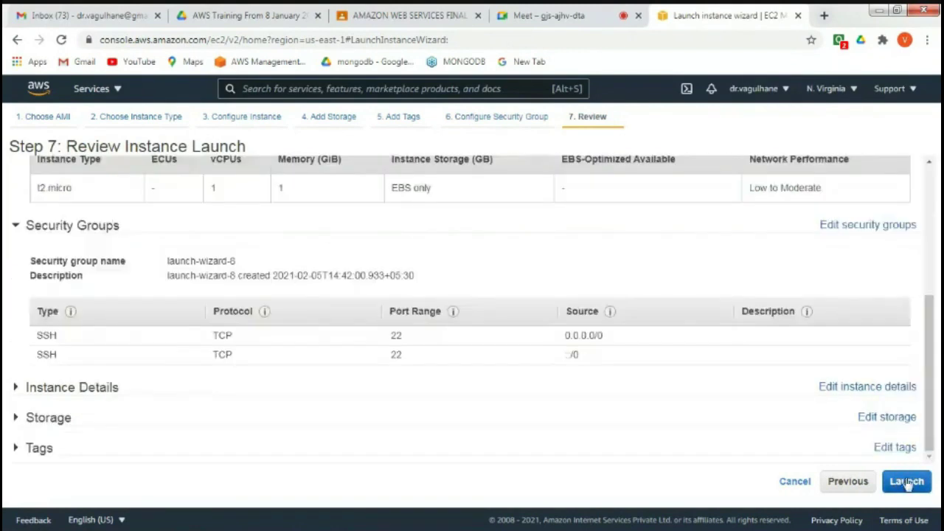
- Proceed with launching the PRIVATE instance and choose to create a new key pair for it
left_click(908, 482)
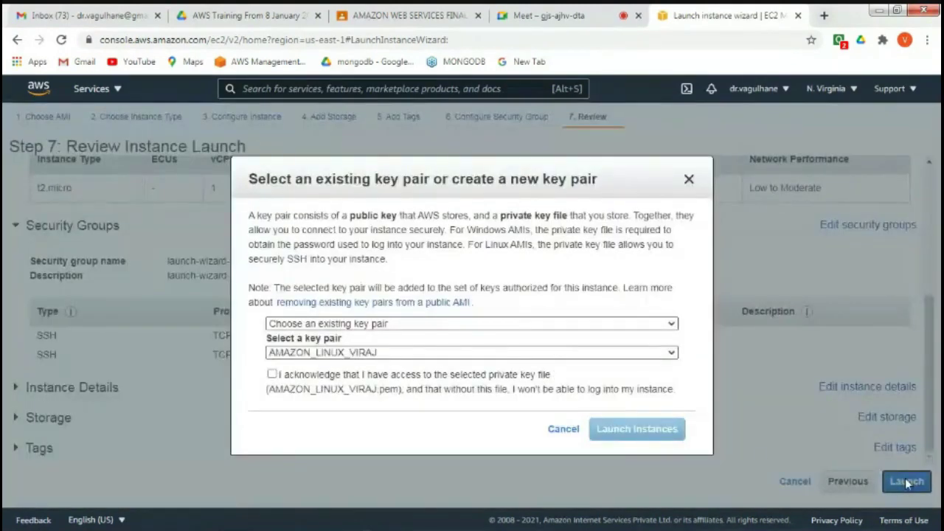
left_click(436, 324)
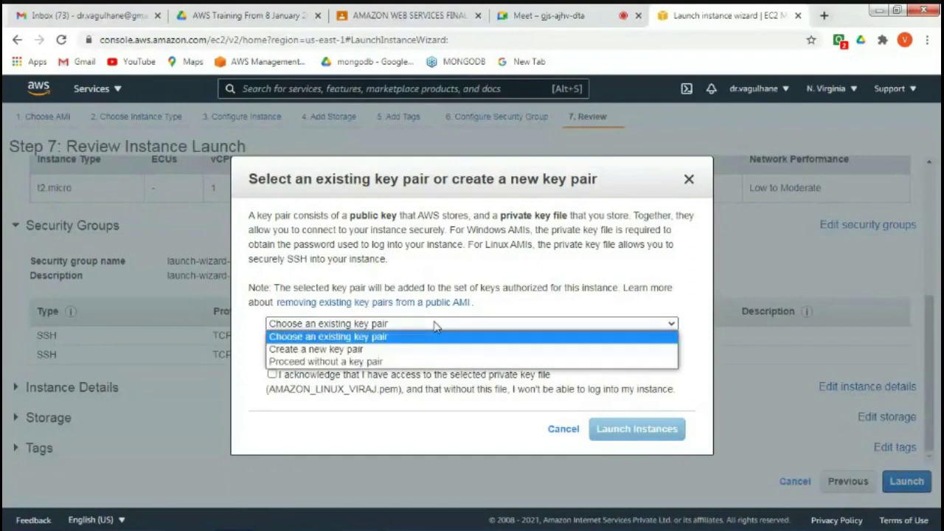
left_click(417, 350)
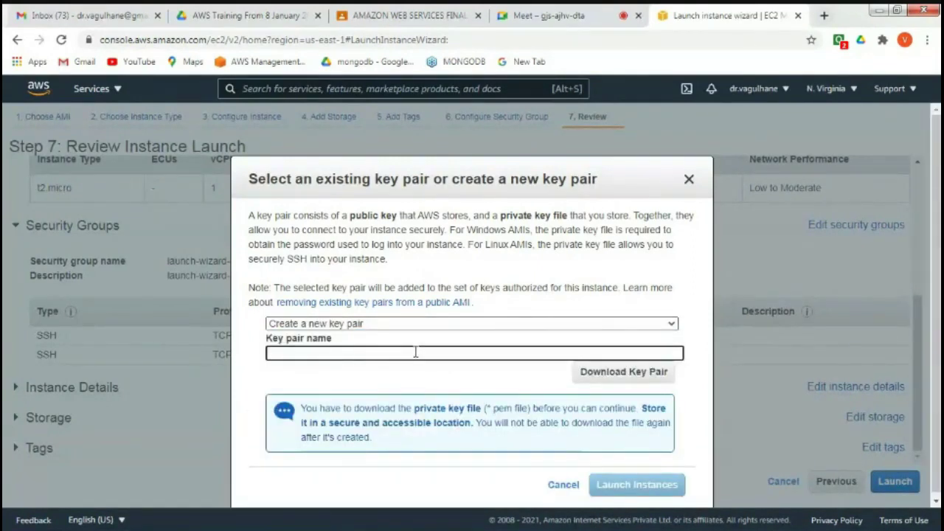
- Try to create and download a new key pair named COMMON
type("C")
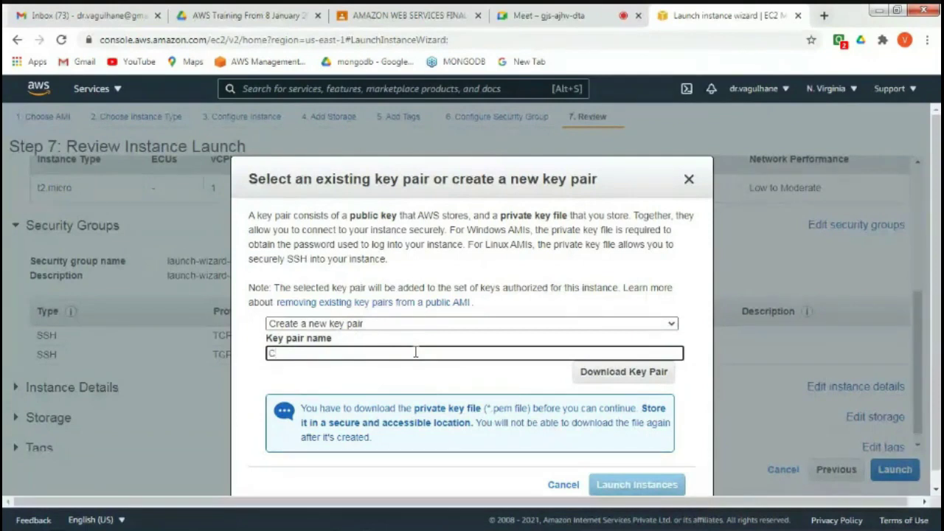
type("OM")
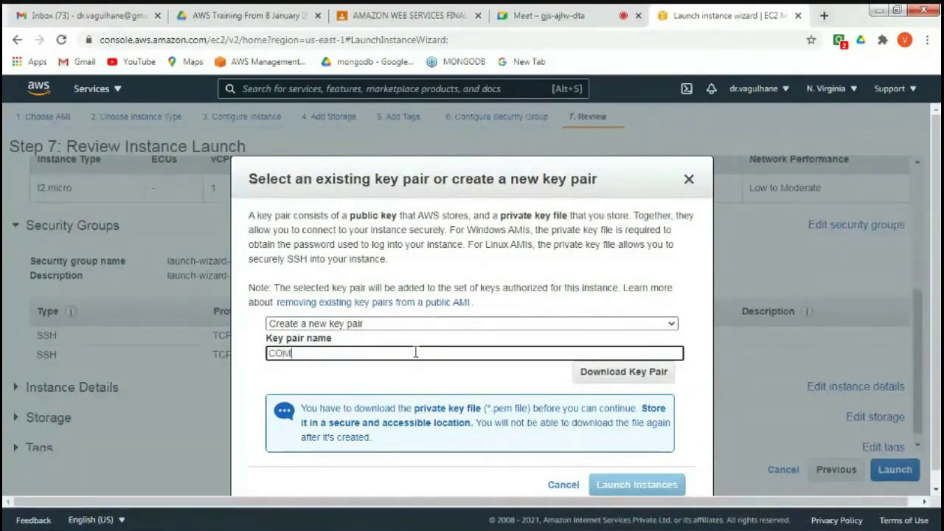
type("MON")
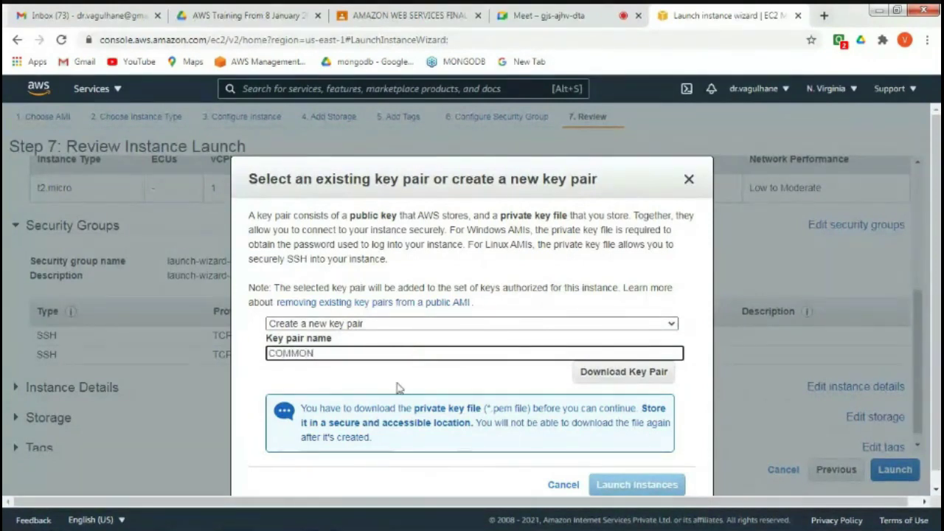
left_click(395, 383)
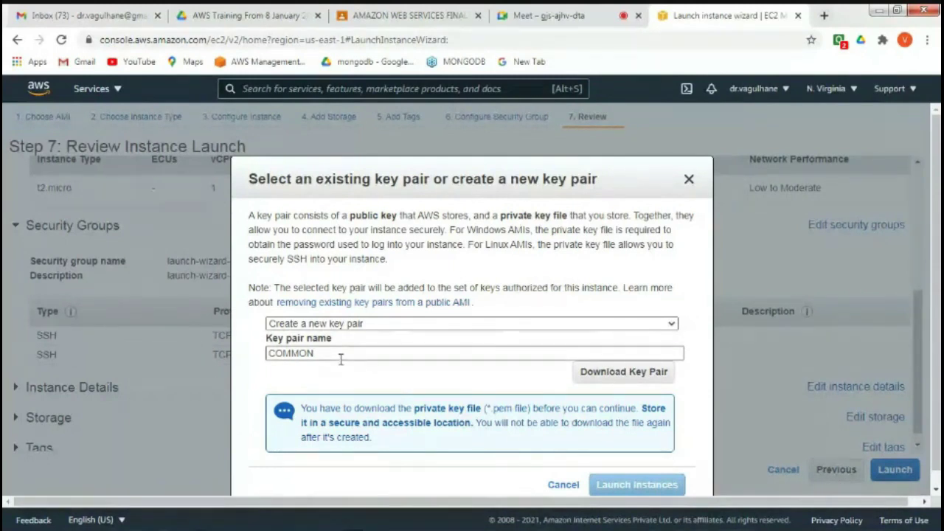
left_click(595, 379)
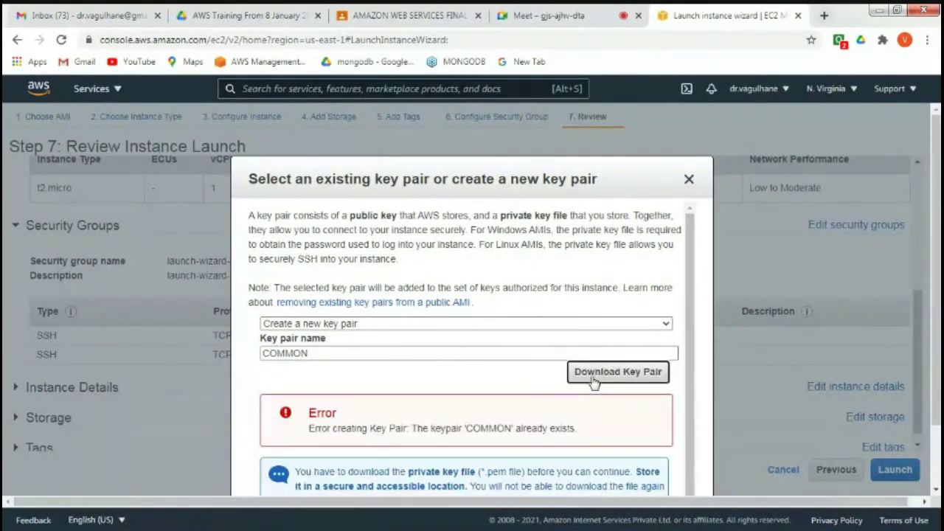
scroll(472, 295, "down", 1)
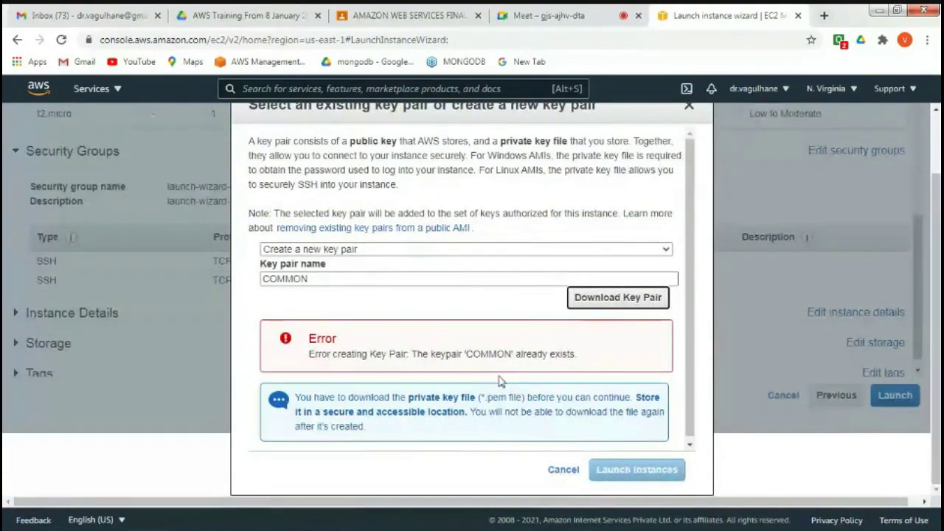
- Change the new key pair's name to Both-Machine and download its private key file
left_click(391, 278)
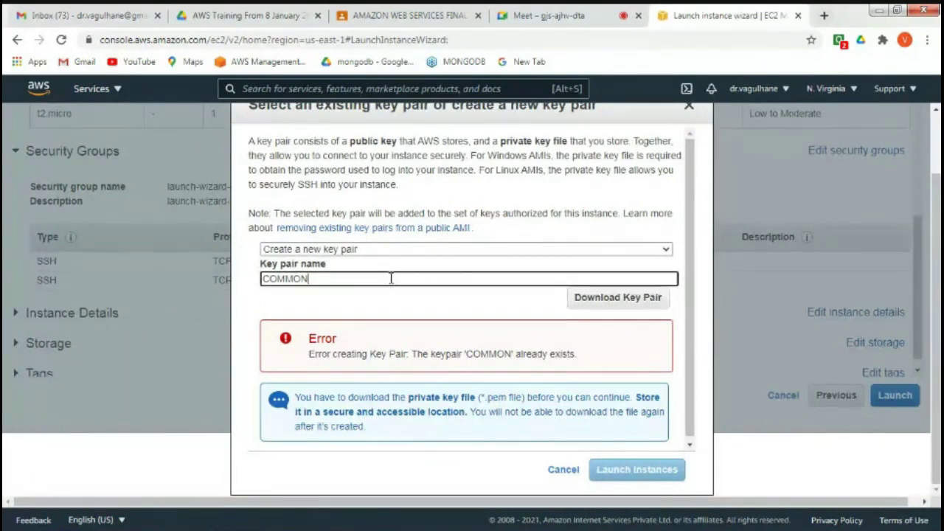
type("-")
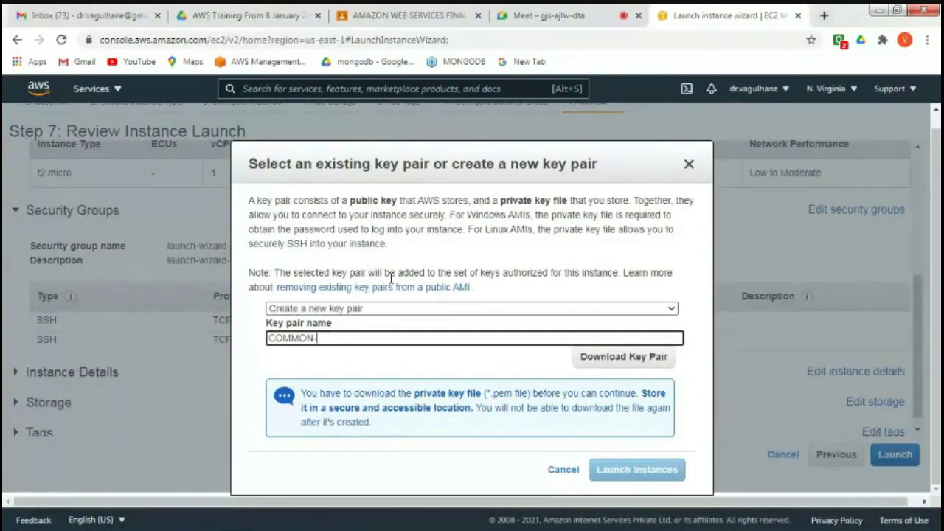
type("Machine")
key("BackSpace")
key("BackSpace")
key("BackSpace")
key("BackSpace")
key("BackSpace")
key("BackSpace")
key("BackSpace")
key("BackSpace")
key("BackSpace")
key("BackSpace")
key("BackSpace")
key("BackSpace")
key("BackSpace")
type("Both-Ma")
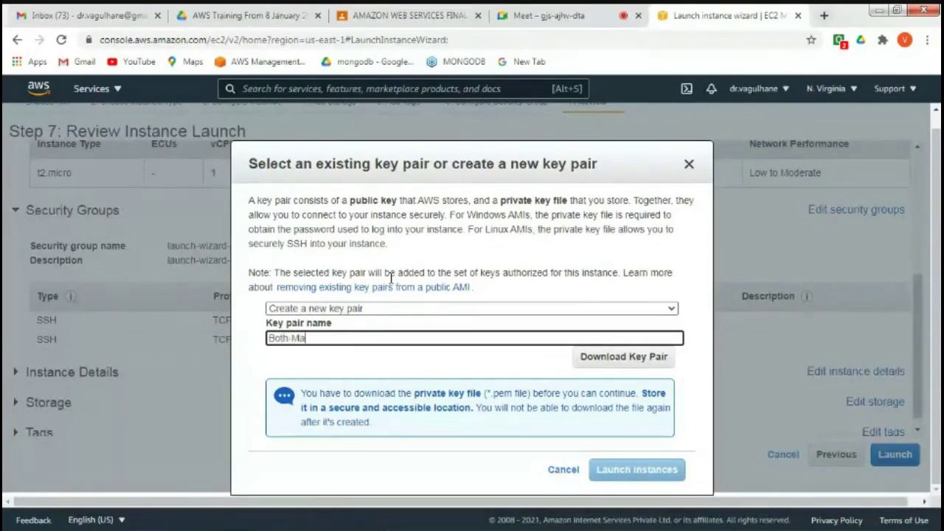
type("chine")
left_click(287, 370)
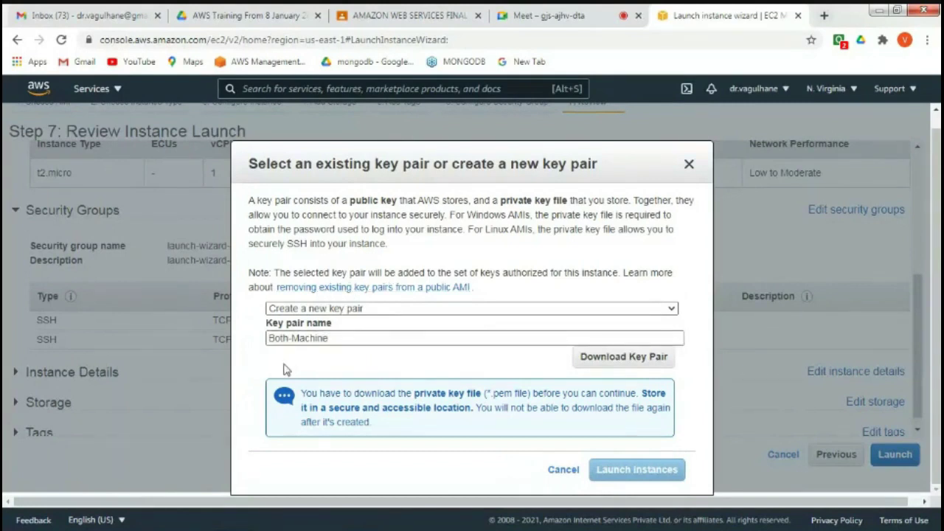
left_click(623, 357)
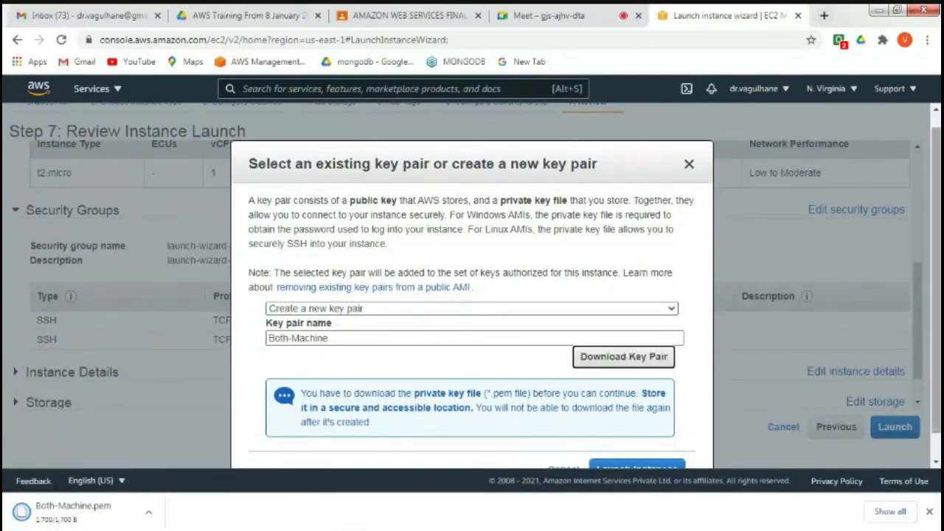
- Launch the PRIVATE instance with the downloaded key pair and view the list of instances
scroll(475, 285, "down", 1)
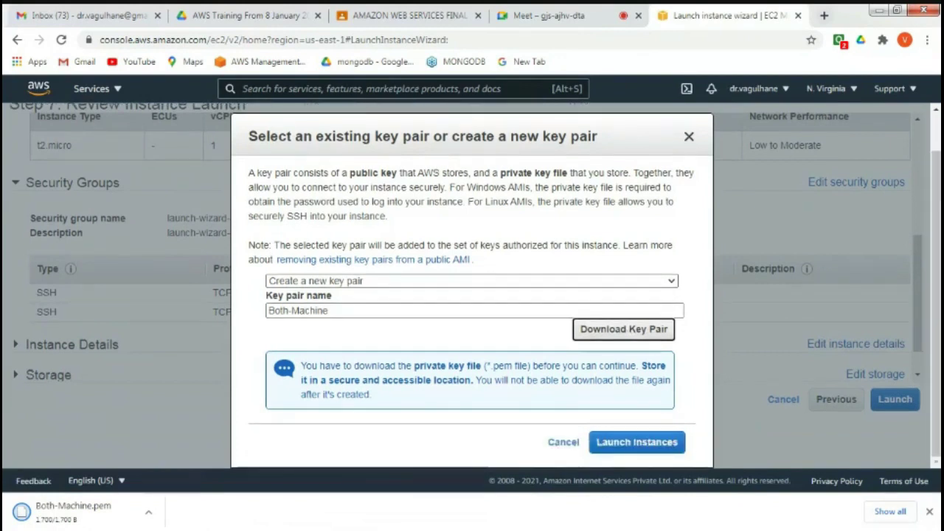
left_click(609, 444)
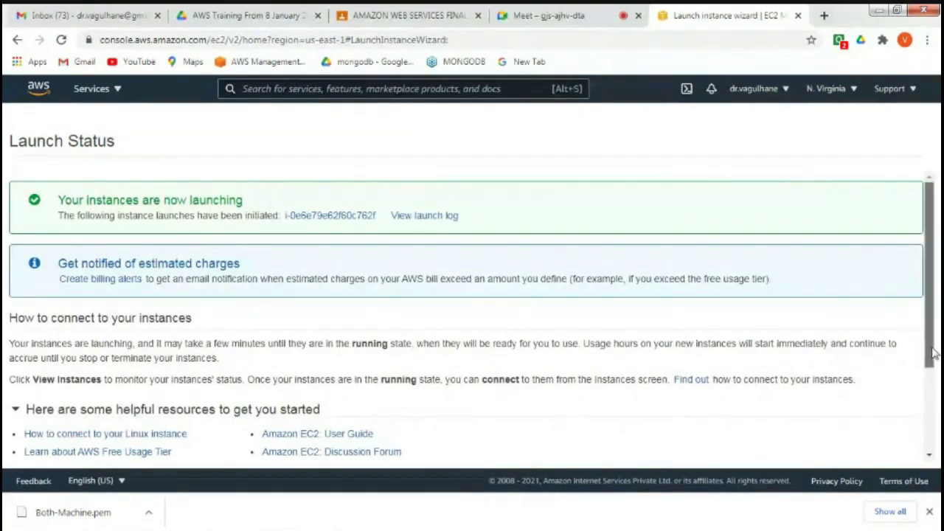
left_click_drag(931, 354, 932, 465)
left_click(885, 452)
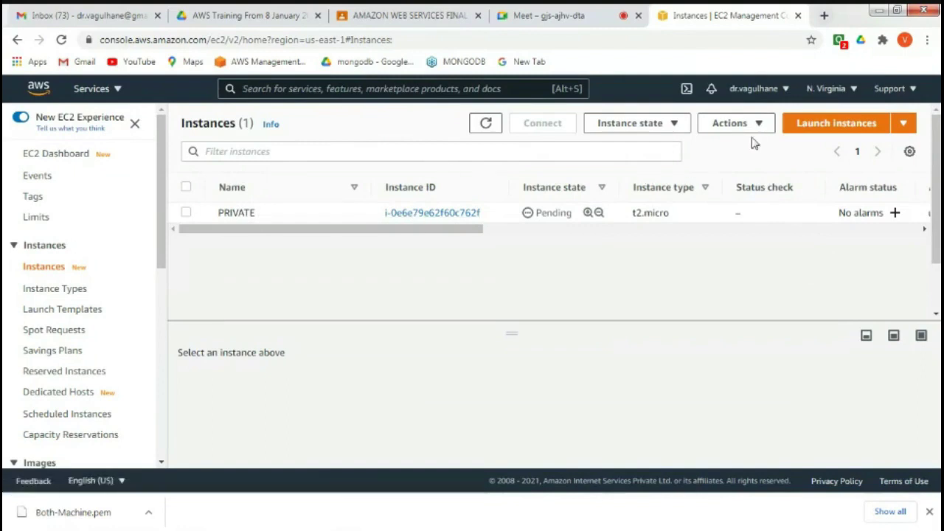
- Begin another instance launch with the 64-bit (x86) Amazon Linux 2 AMI and the t2.micro type
left_click(834, 125)
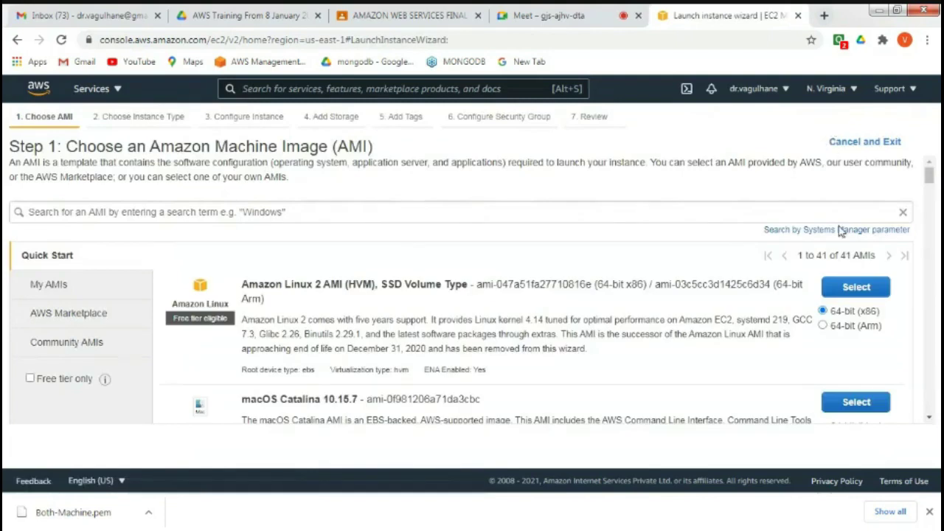
left_click(854, 288)
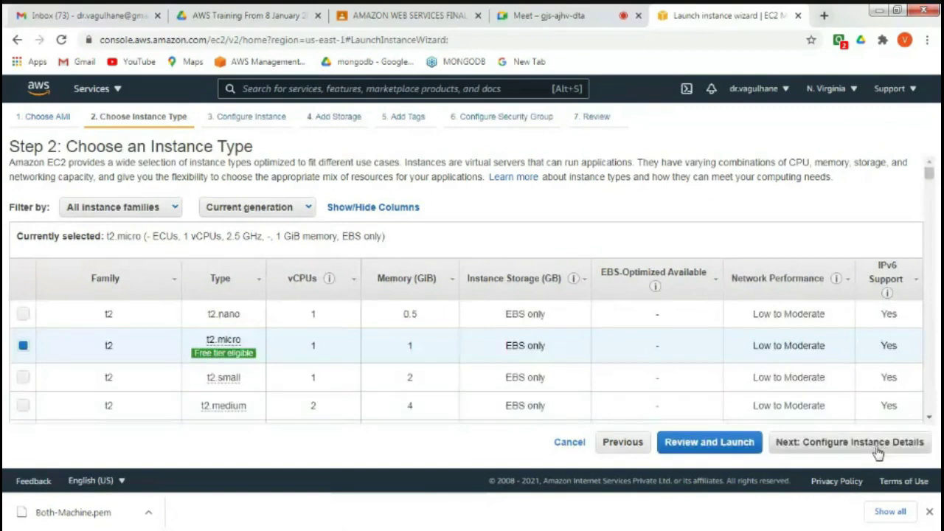
left_click(879, 448)
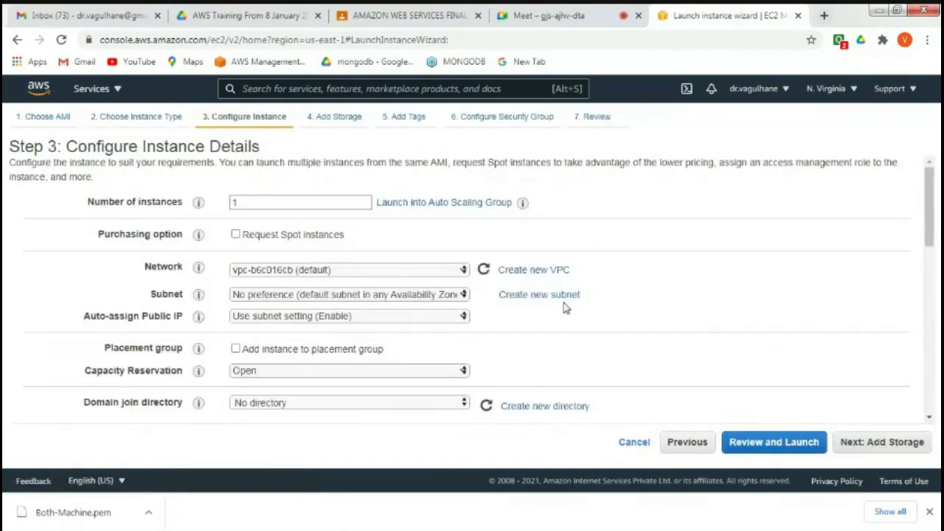
- Set the new instance's network to My-VPC and its subnet to Public-Subnet
left_click(390, 273)
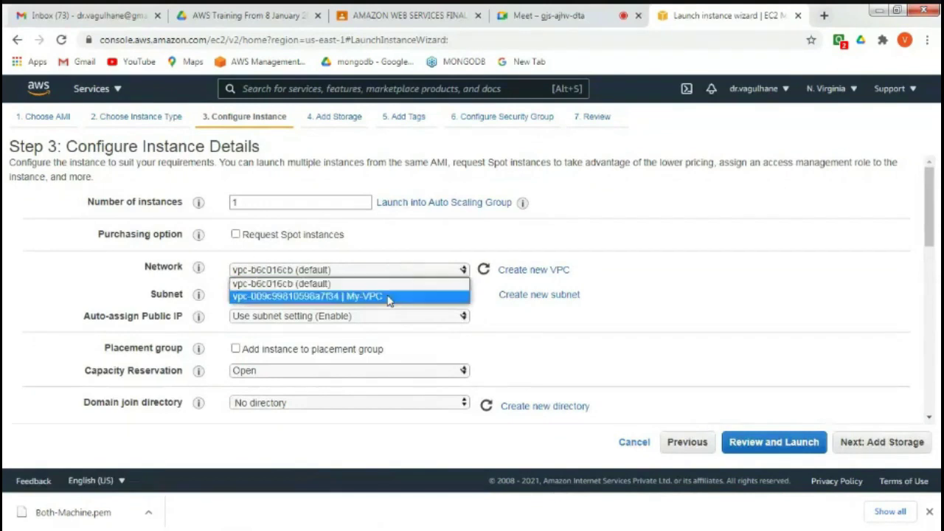
left_click(389, 297)
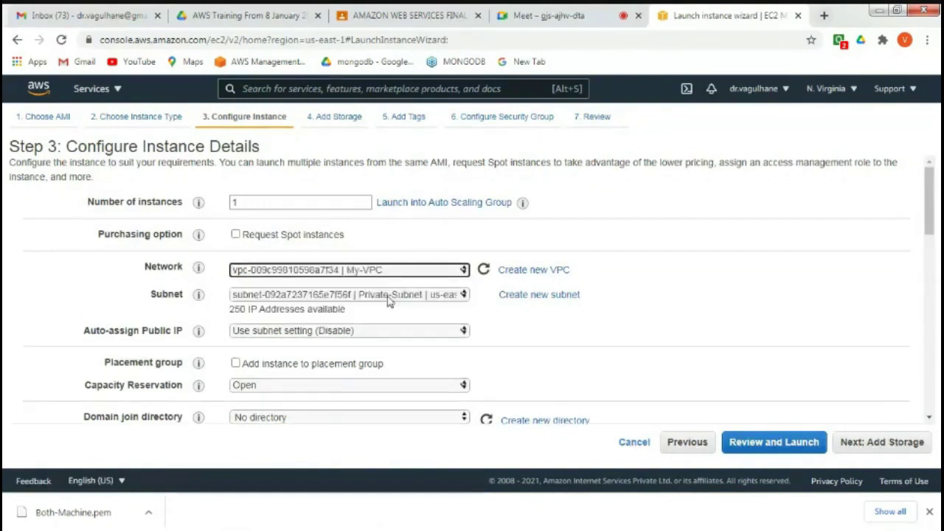
left_click(390, 296)
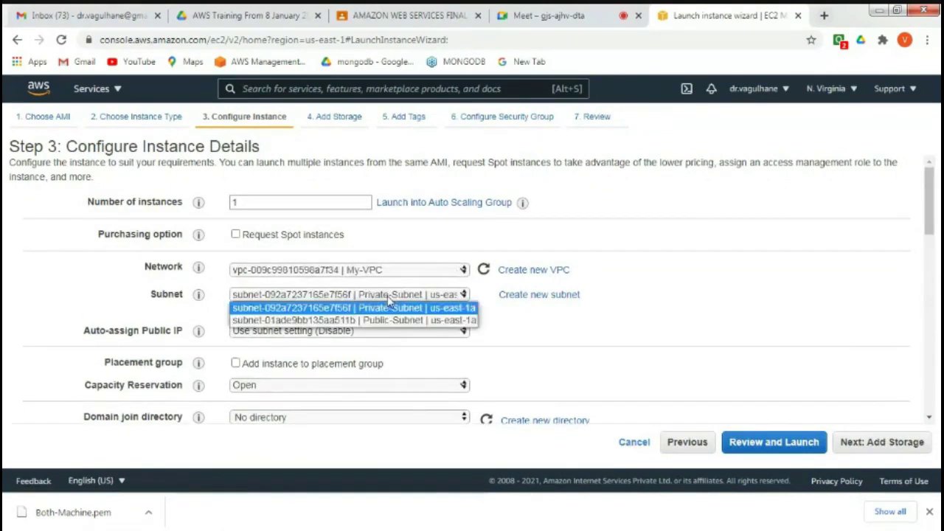
left_click(391, 322)
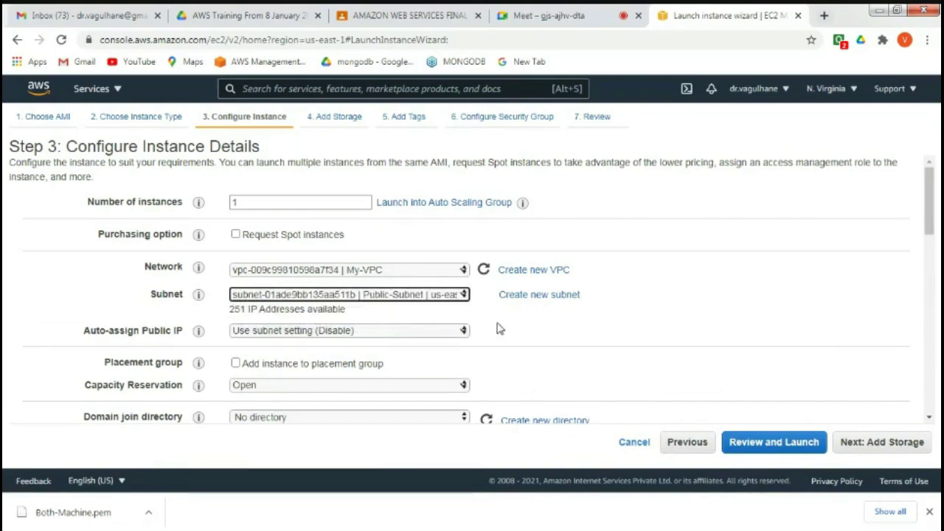
left_click(500, 328)
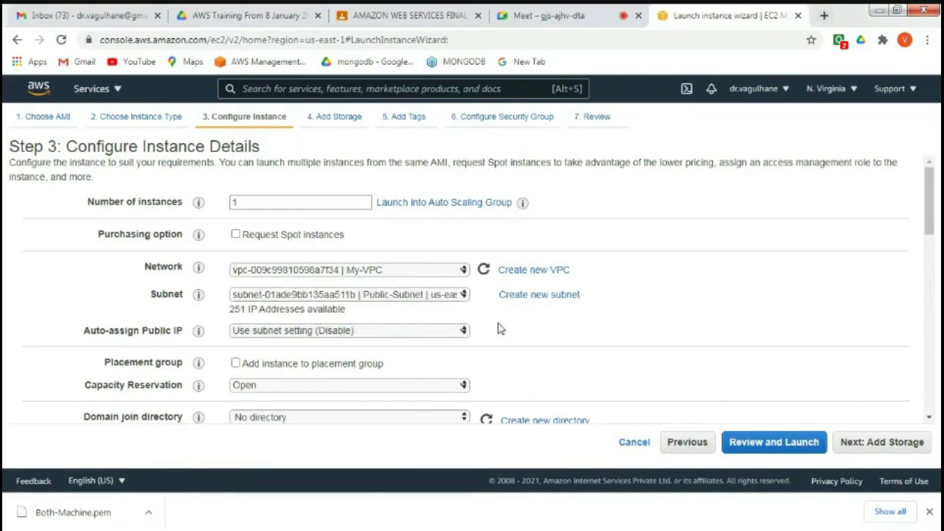
- Set Auto-assign Public IP to Enable for the instance and accept the instance details
left_click(395, 333)
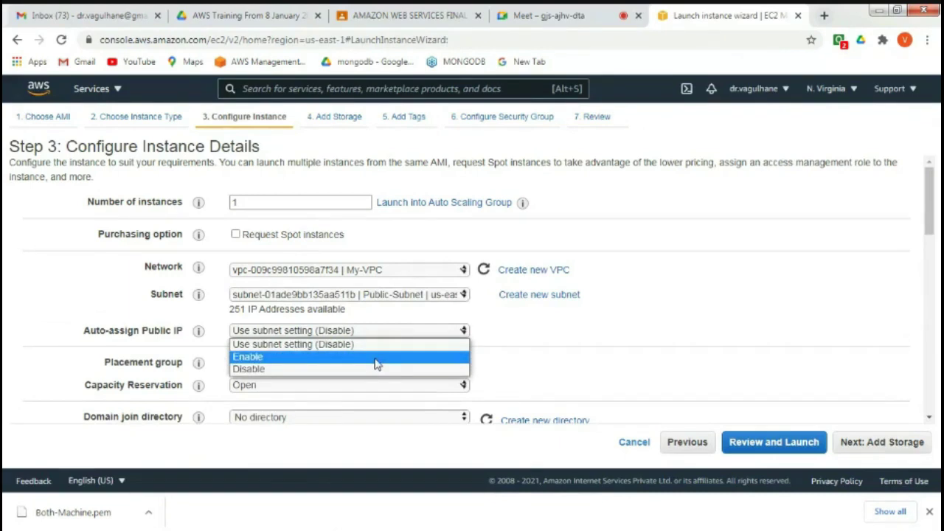
left_click(375, 361)
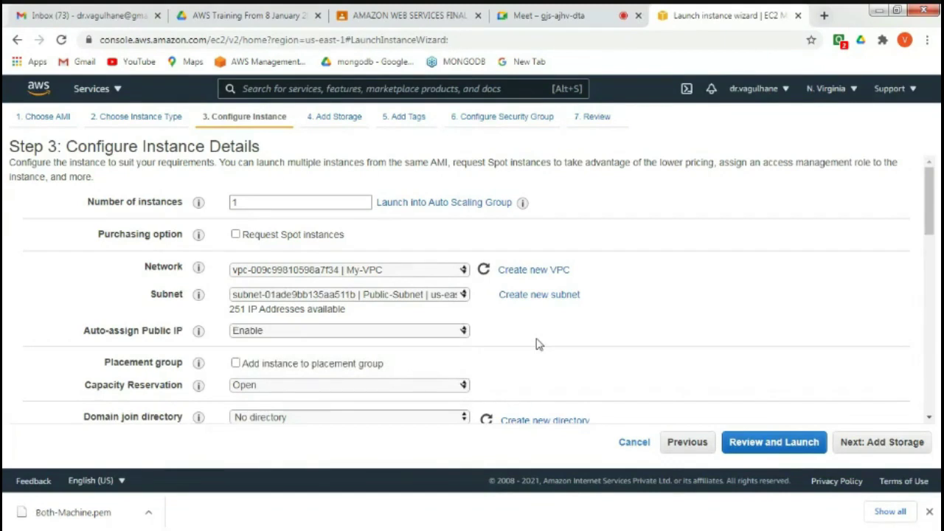
left_click(873, 444)
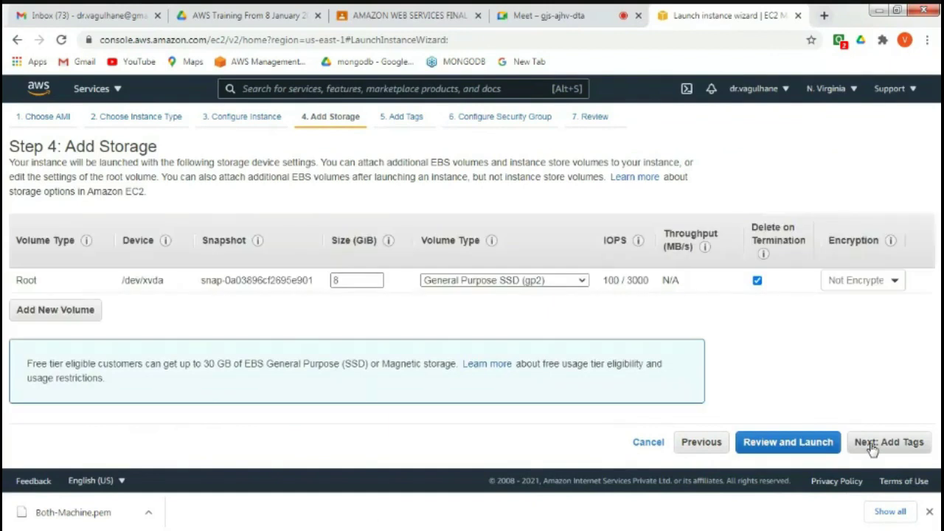
- Keep the default storage and add a tag with the key Name and the value PUBLIC to the instance
left_click(873, 445)
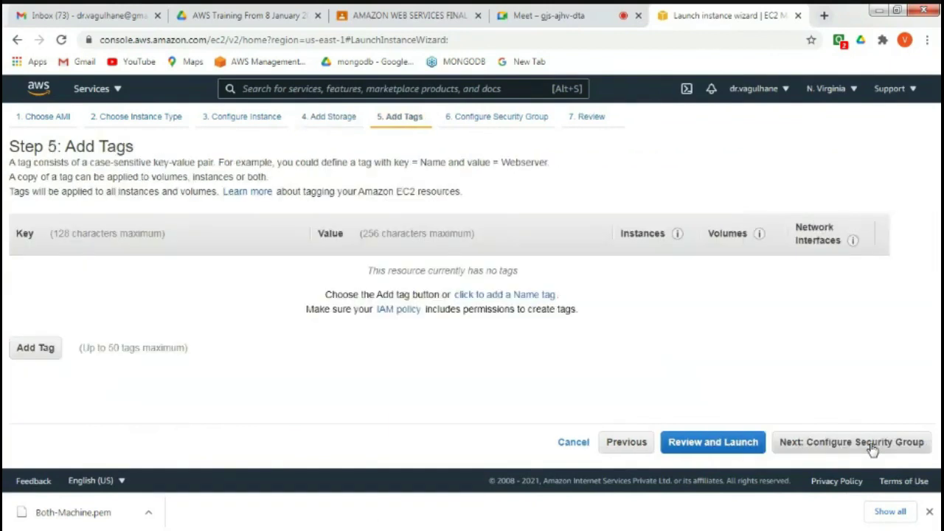
left_click(35, 348)
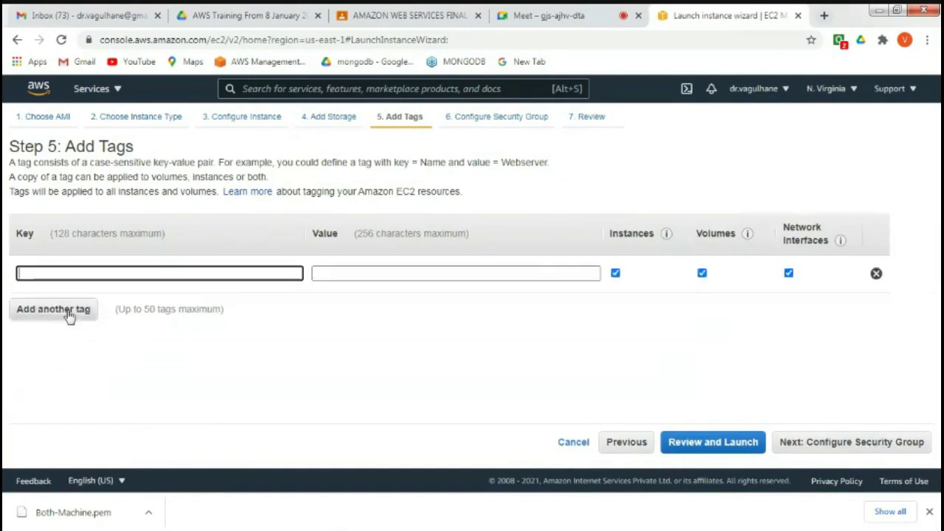
left_click(89, 274)
type("Name")
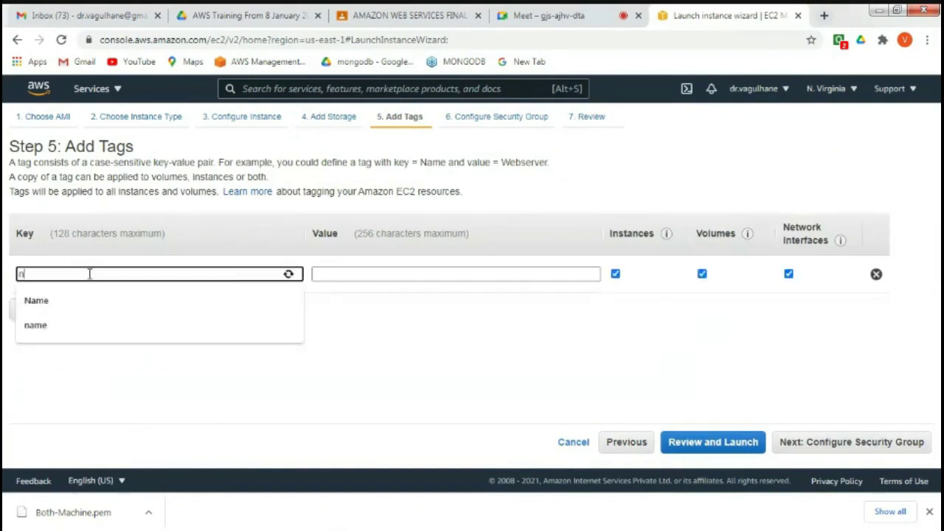
left_click(357, 273)
type("Pu")
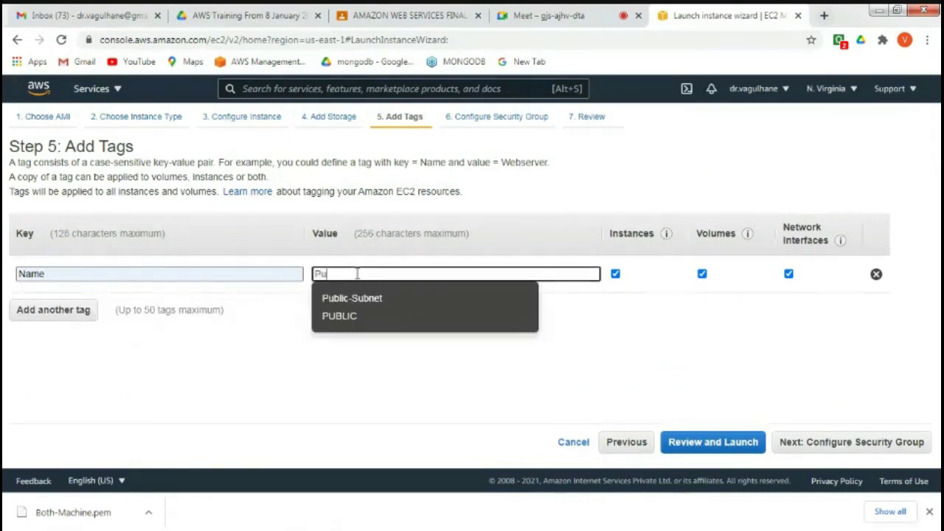
left_click(354, 317)
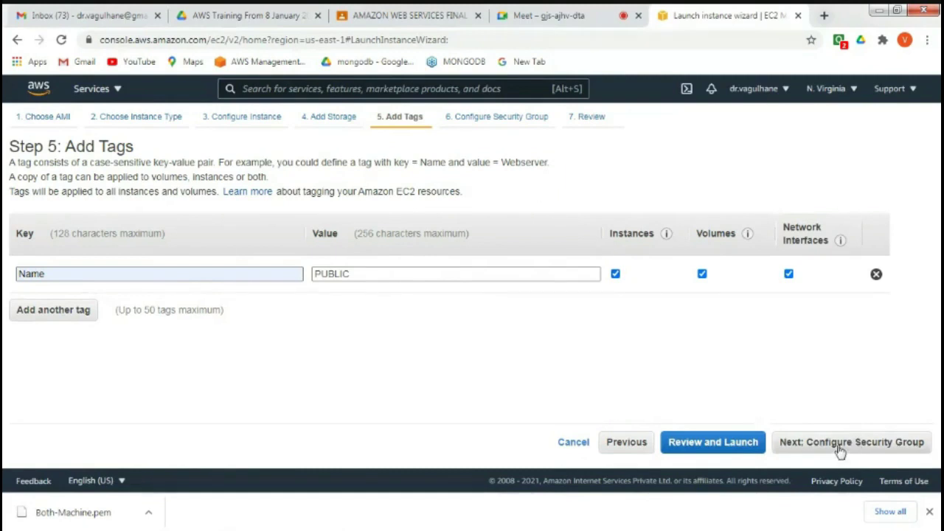
left_click(875, 453)
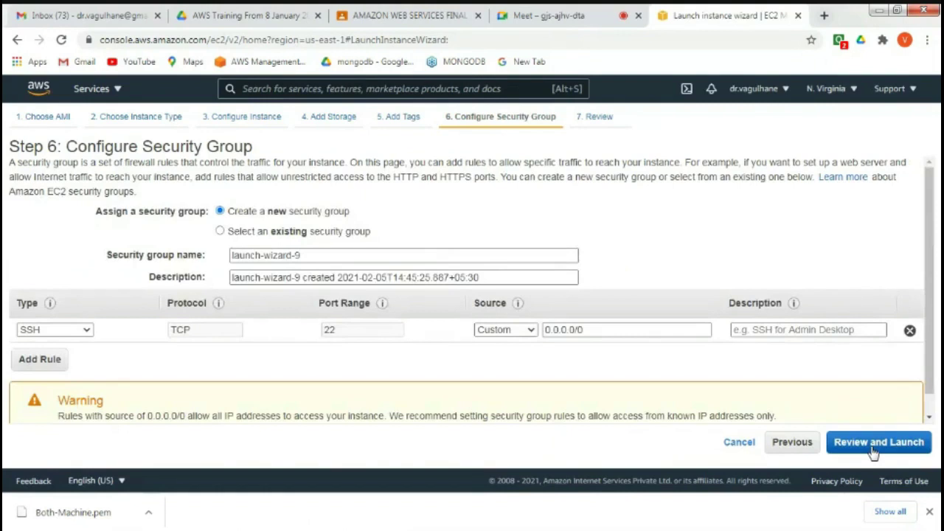
- Set the SSH rule's source to Anywhere in the new security group and proceed to the launch review
left_click(506, 332)
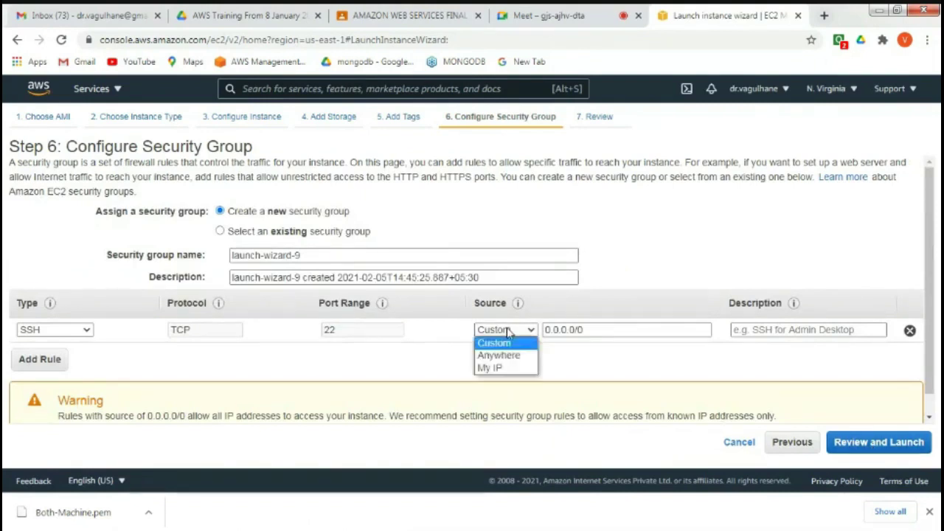
left_click(499, 356)
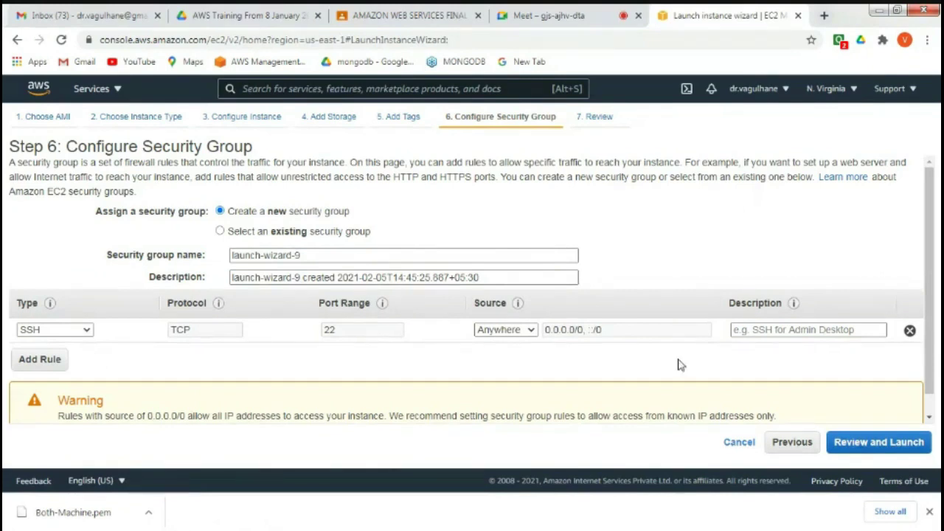
left_click(880, 442)
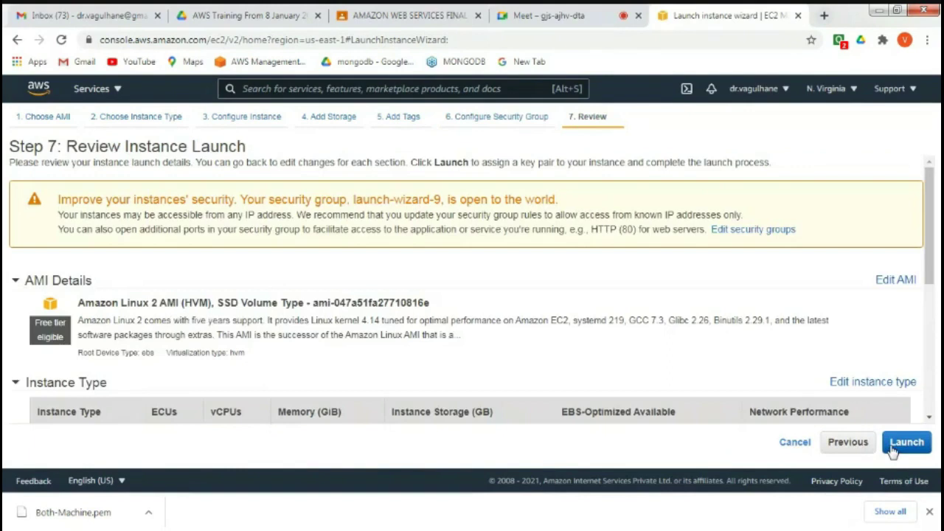
- Review the launch settings, start the launch and choose the existing key pair Both-Machine
left_click(929, 418)
scroll(929, 418, "down", 3)
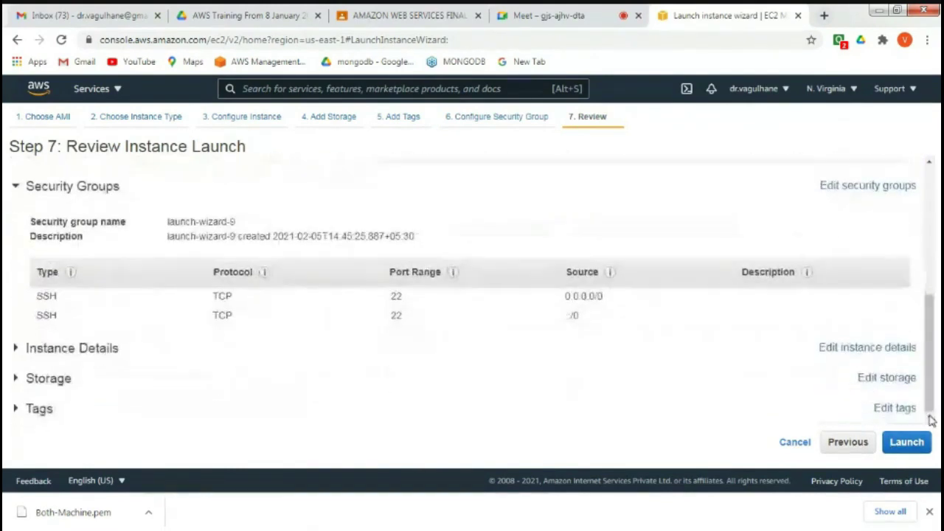
left_click(906, 442)
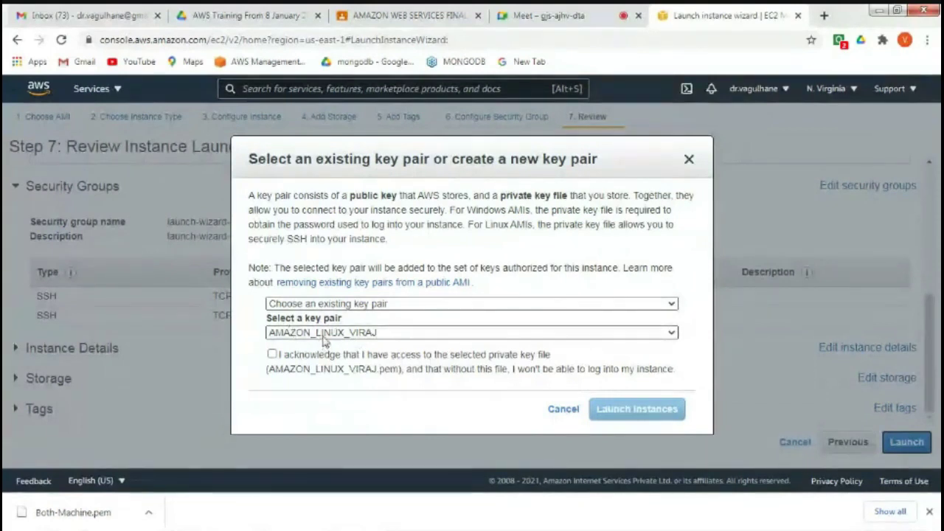
left_click(323, 332)
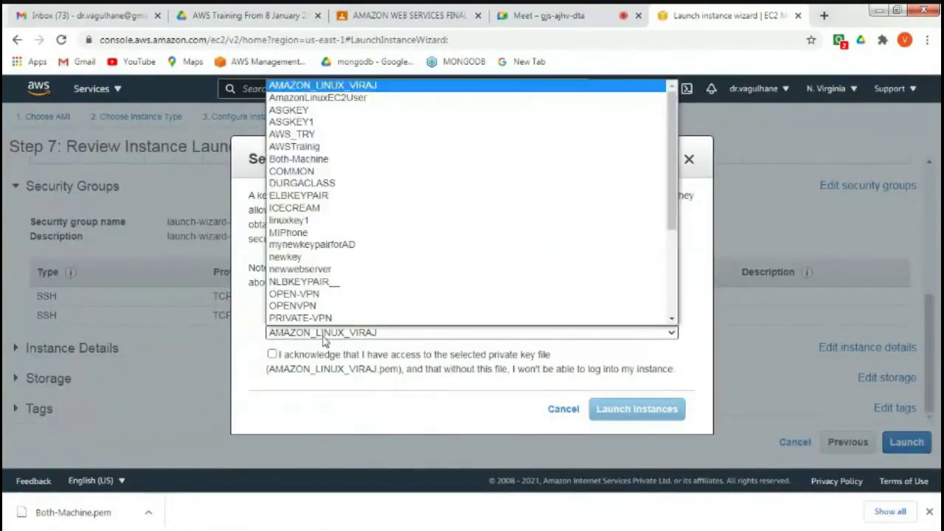
scroll(323, 330, "down", 1)
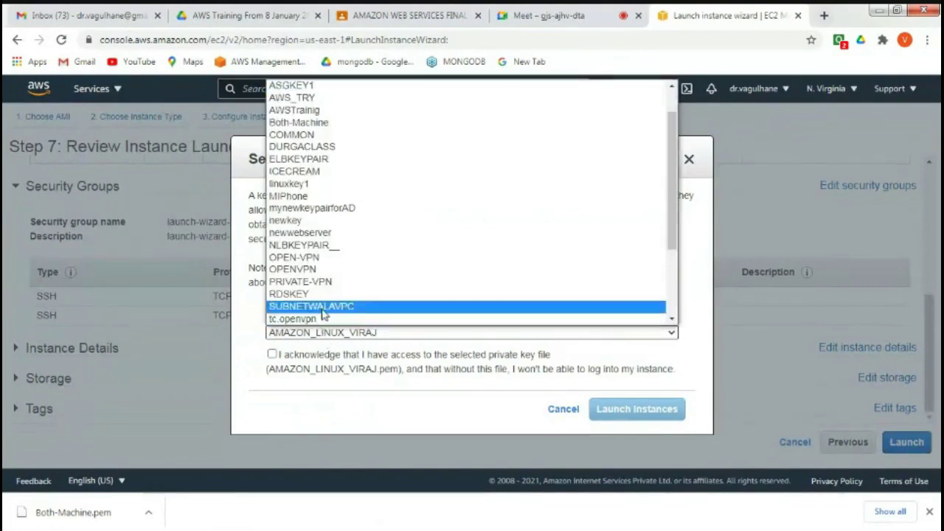
left_click(323, 317)
scroll(322, 315, "down", 3)
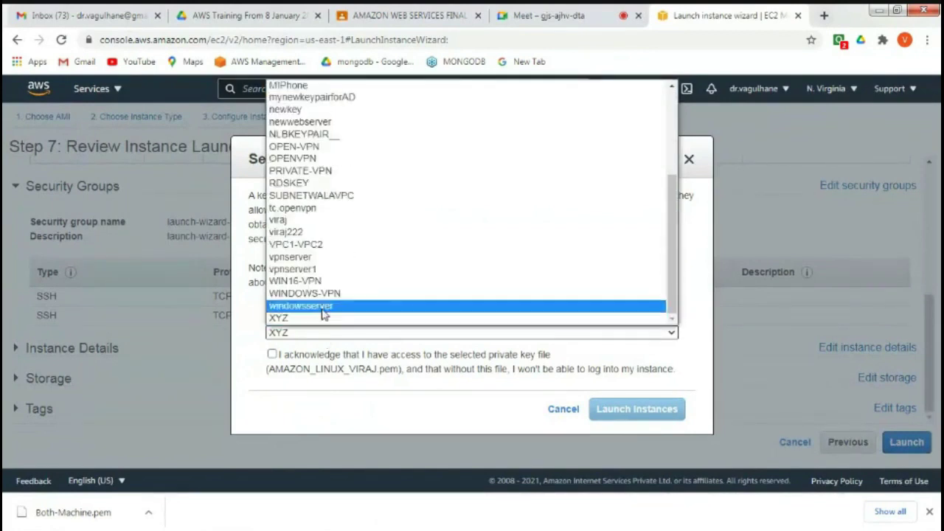
key("s")
key("Up")
key("Up")
key("Up")
key("Up")
key("Up")
key("Up")
key("Up")
key("Up")
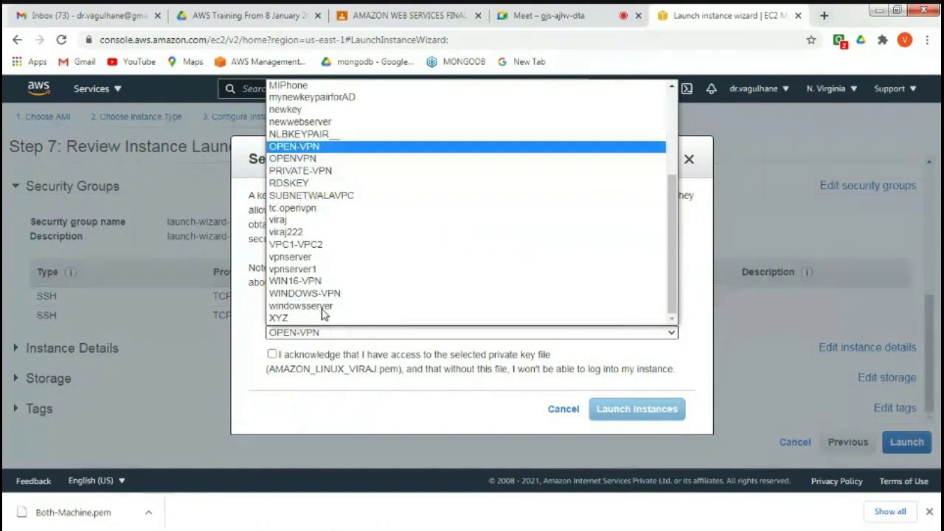
key("Up")
key("Up")
key("Up")
key("Up")
key("Up")
key("Up")
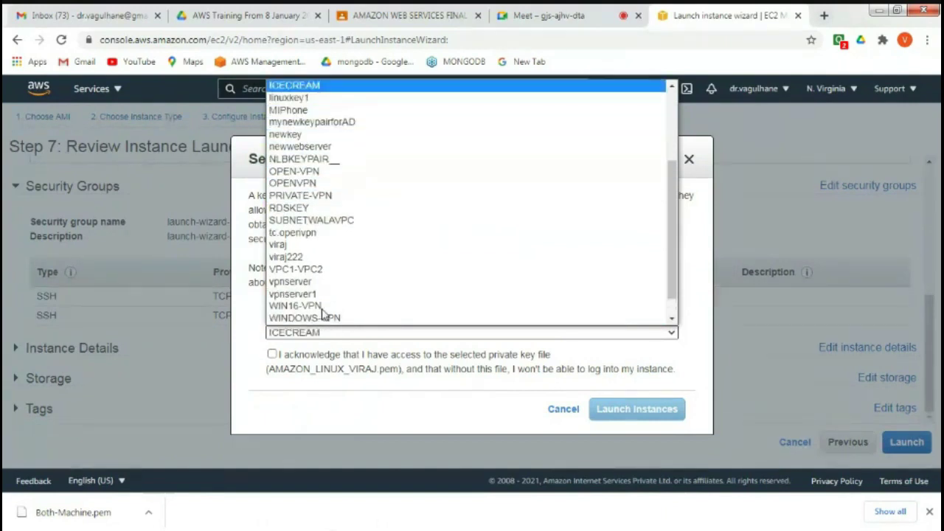
key("Up")
key("Up")
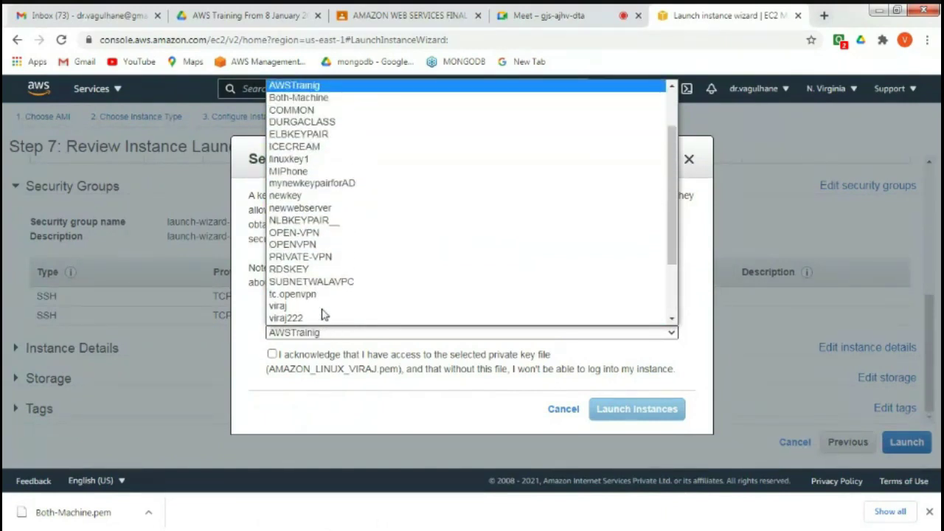
left_click(303, 98)
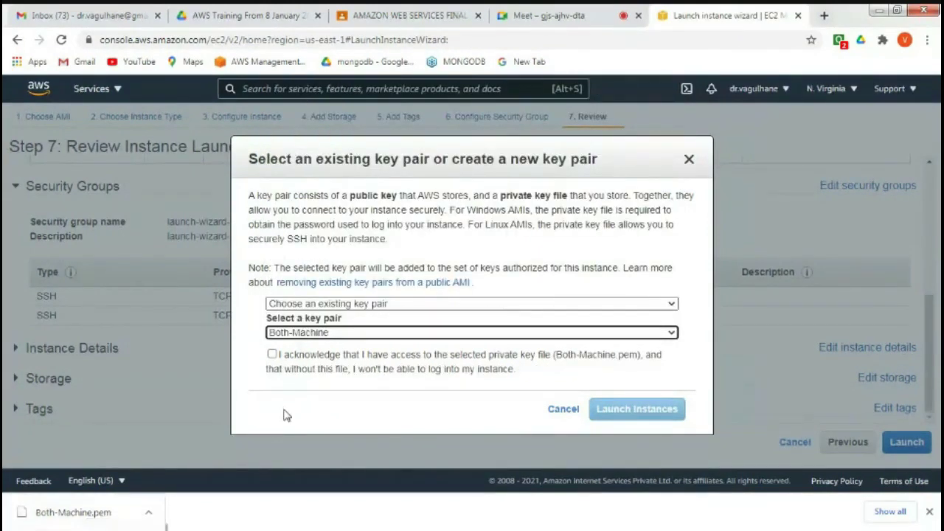
- Acknowledge access to the private key file, launch the instance and open the instances list
left_click(272, 355)
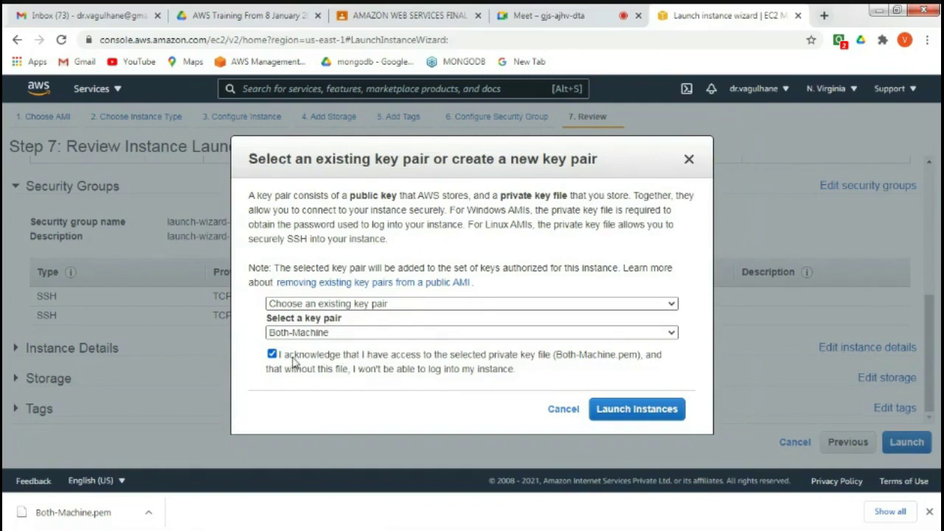
left_click(606, 417)
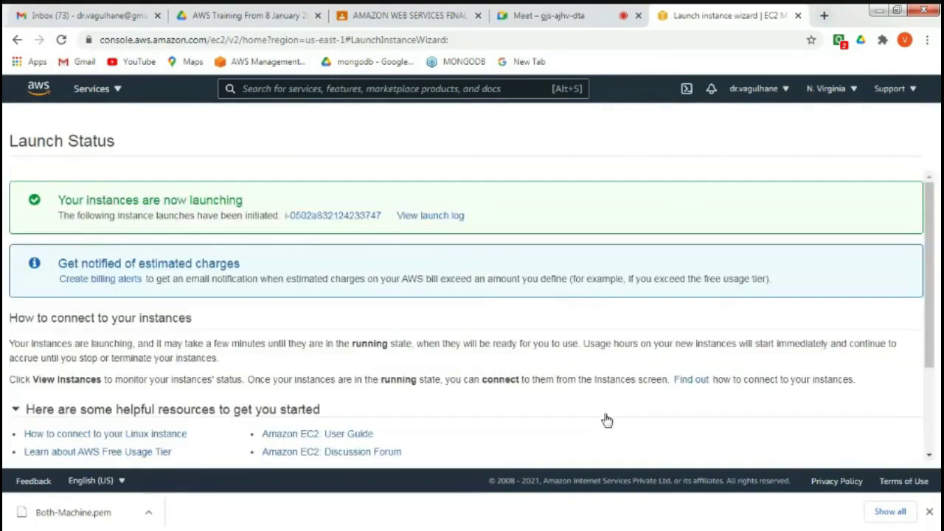
left_click(935, 433)
left_click(891, 450)
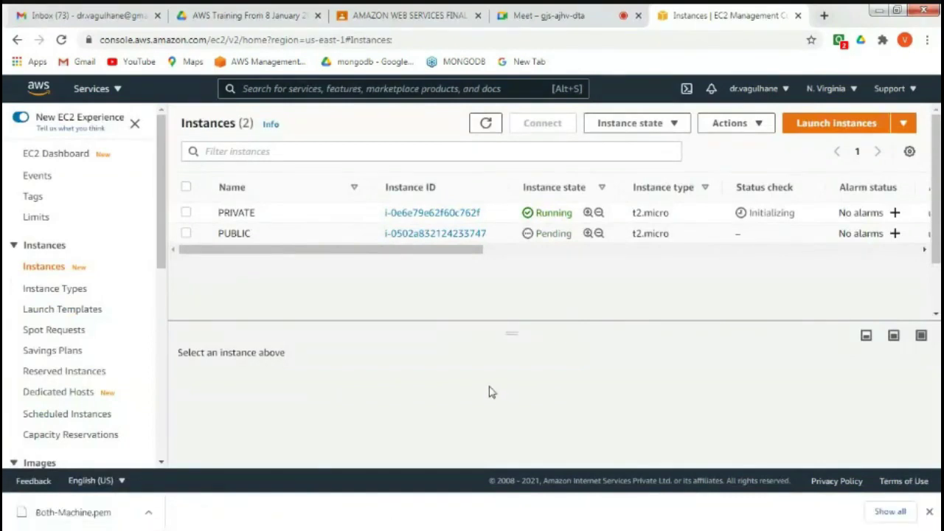
- Open a blank Notepad document and write the headings "Public-" and "Private-" with an empty line between them
left_click(22, 521)
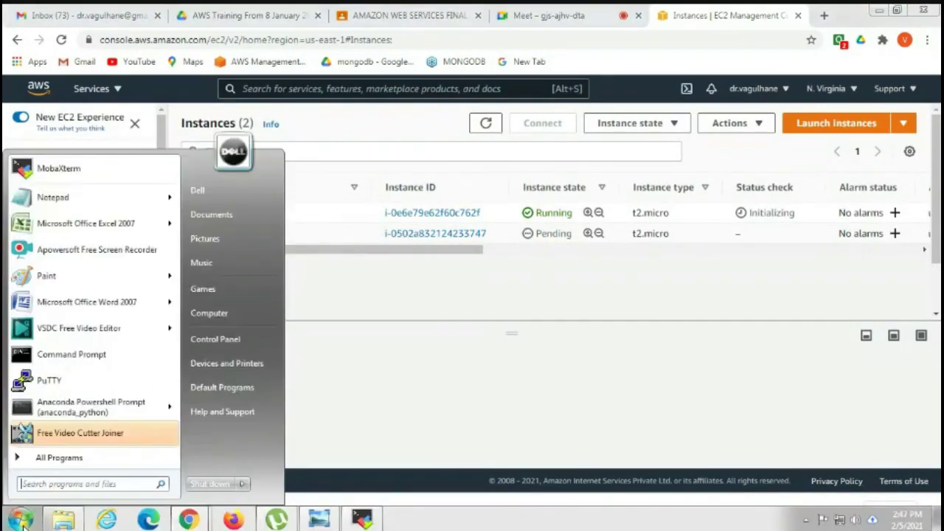
left_click(53, 197)
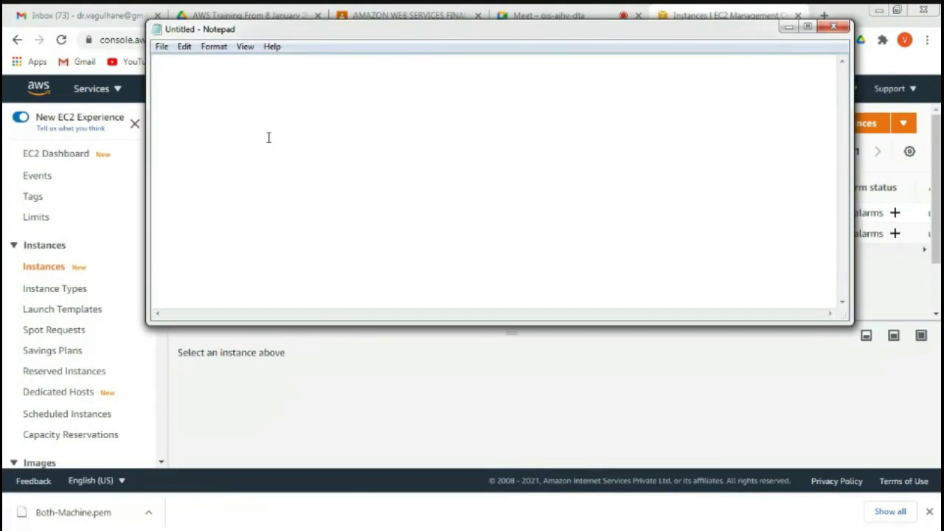
type("Publi")
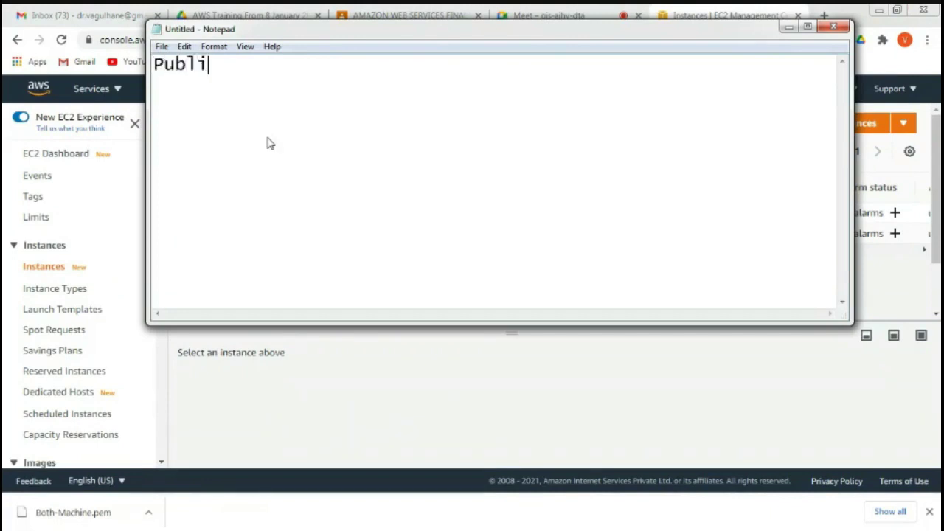
type("c-")
key("Return")
key("Return")
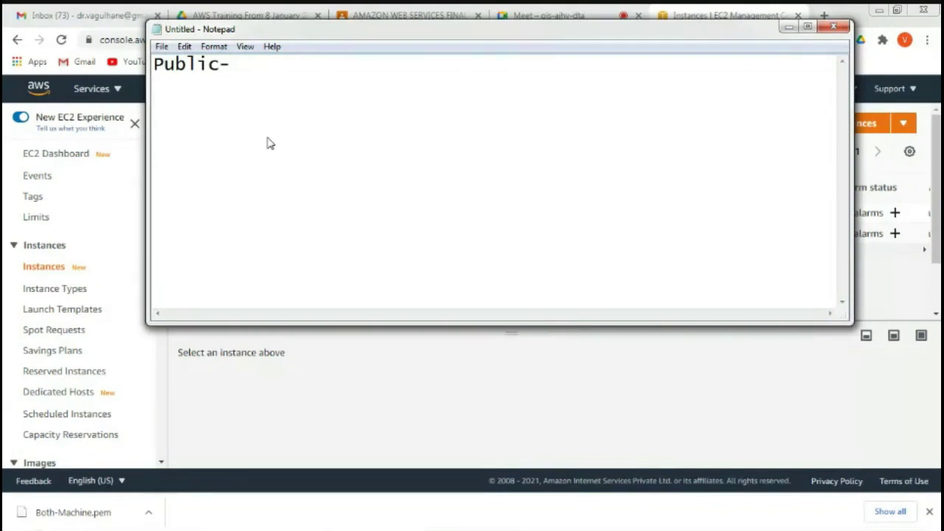
type("Private-")
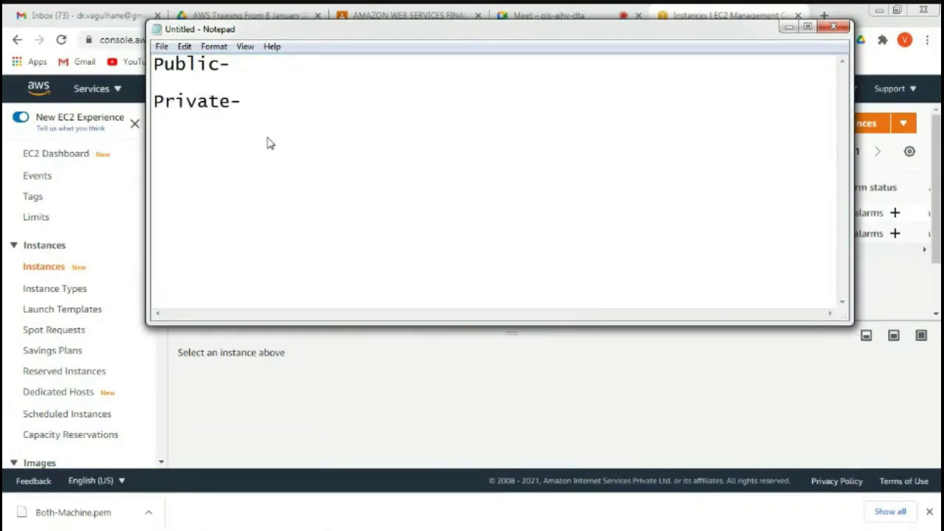
- Add the label "Public IP-" beside the Public heading and "Private IP-" aligned on the line below it
left_click(266, 67)
type("P")
key("BackSpace")
type("Public")
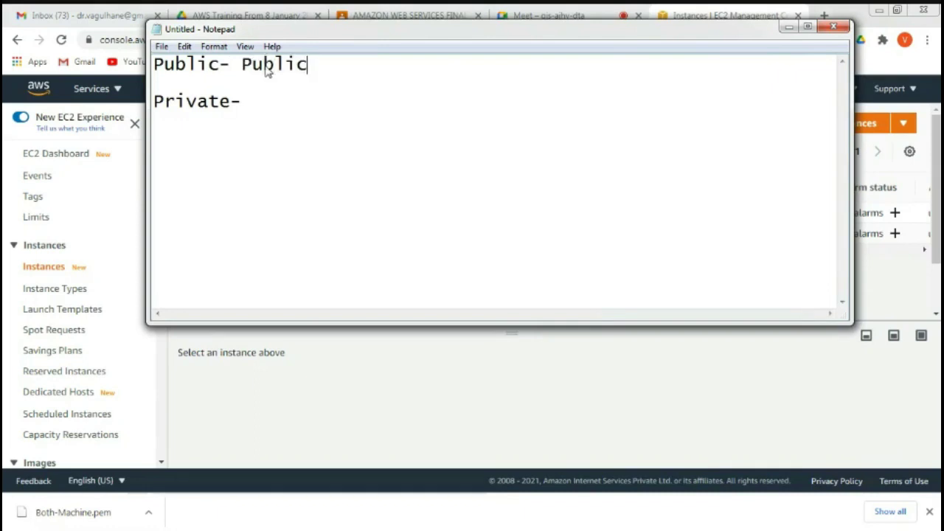
type(" IP")
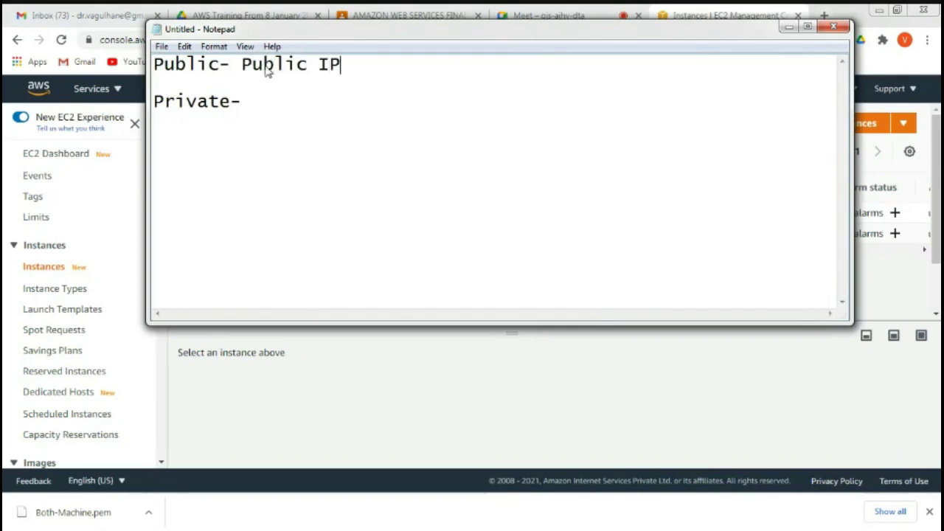
type("-")
key("Return")
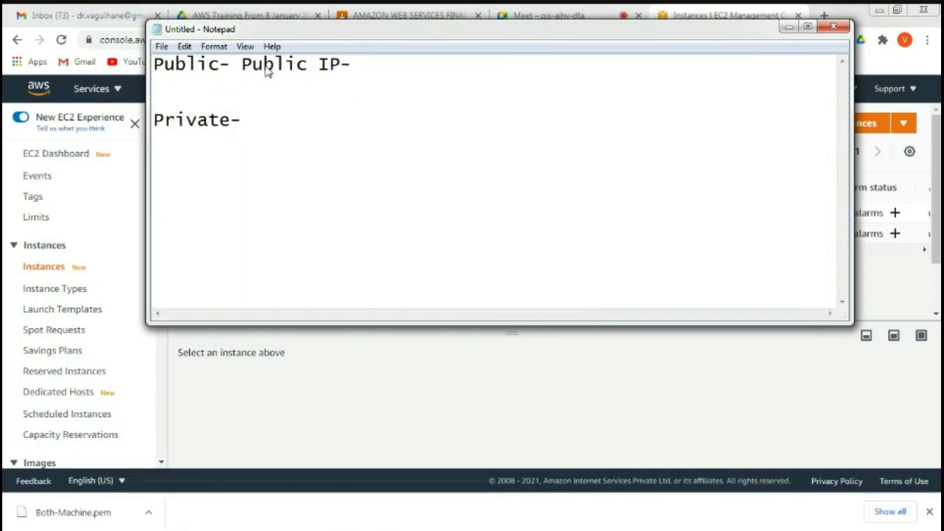
key("BackSpace")
type("Private ")
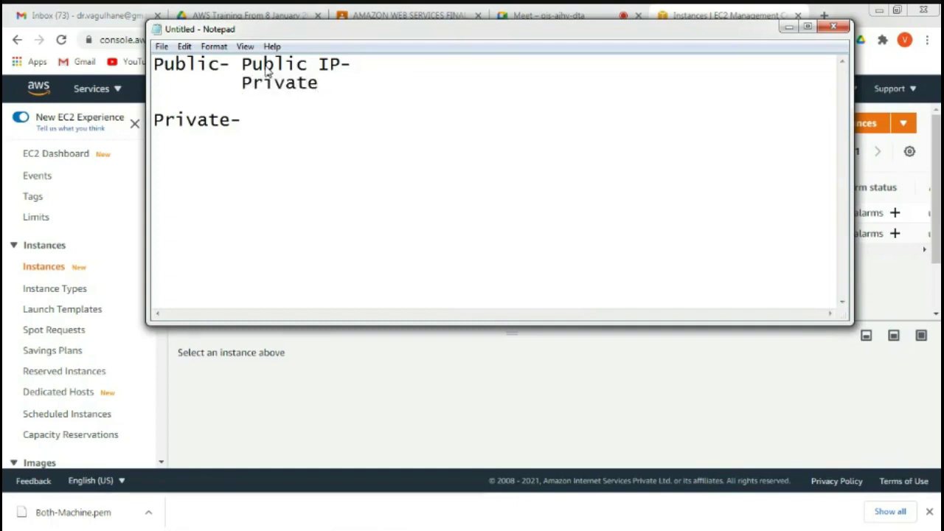
type("IP-")
- Copy the "Private IP-" label beside the Private heading, separated from it by a space
left_click(260, 122)
left_click_drag(243, 83, 361, 86)
key("ctrl+c")
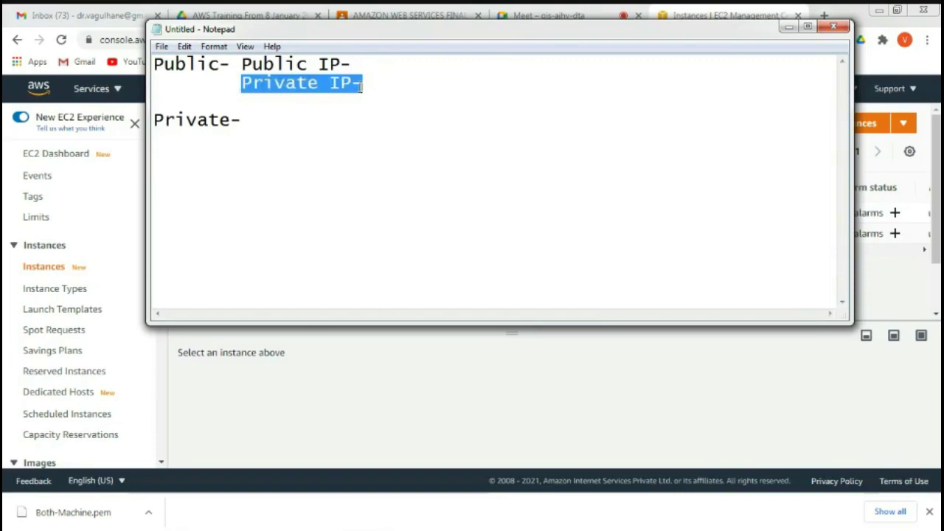
left_click(309, 120)
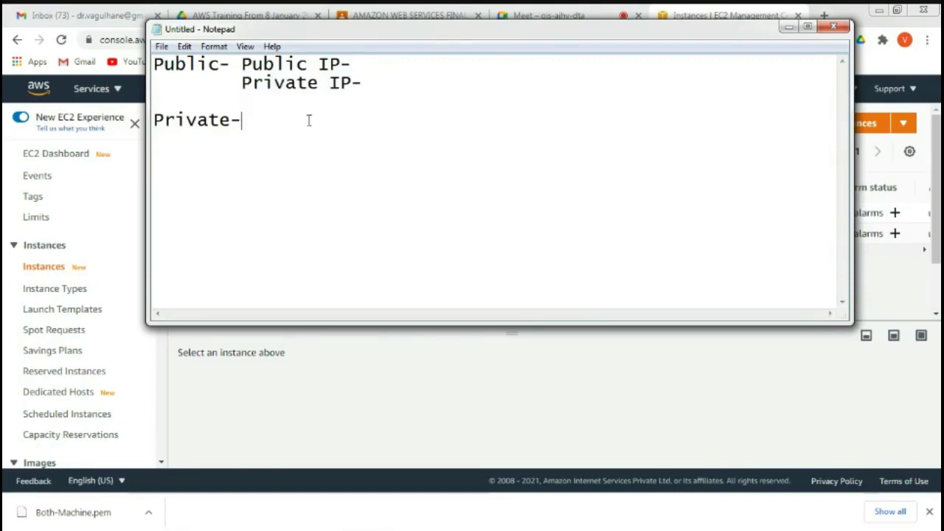
key("ctrl+v")
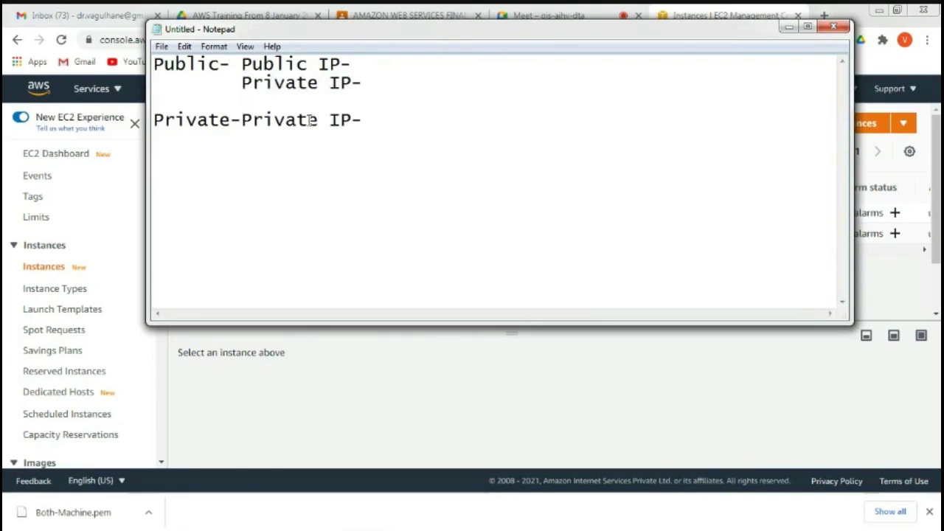
left_click(247, 120)
left_click(242, 120)
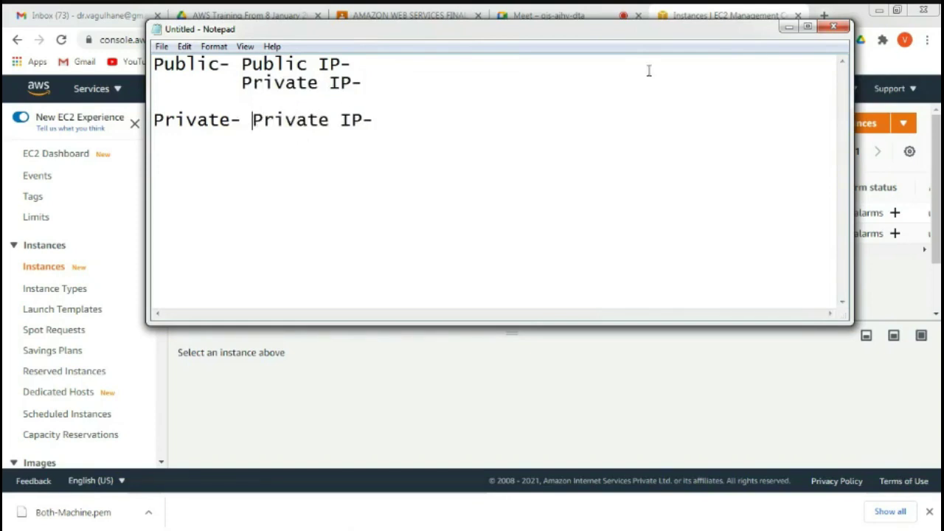
- Switch back to the EC2 console, select the PRIVATE instance and show its network interface addresses in an enlarged details pane
left_click(891, 70)
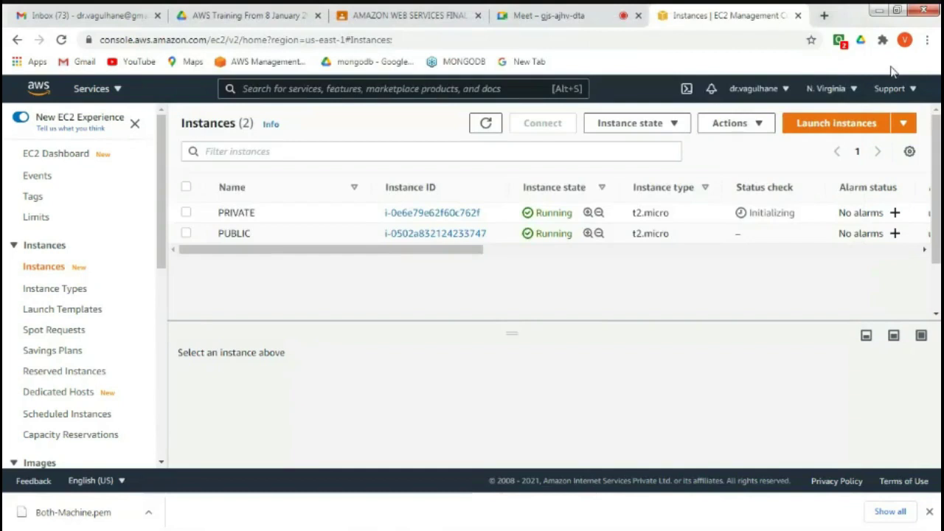
left_click(186, 214)
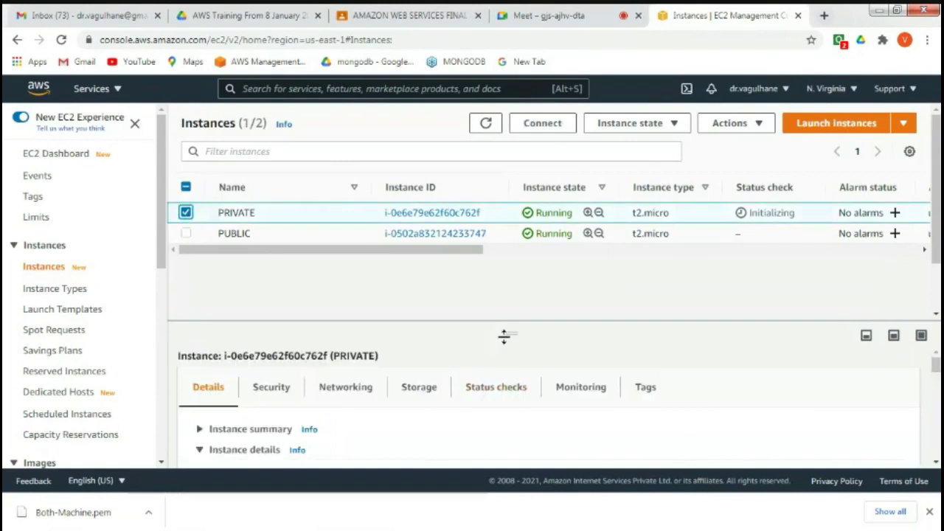
left_click_drag(504, 336, 508, 270)
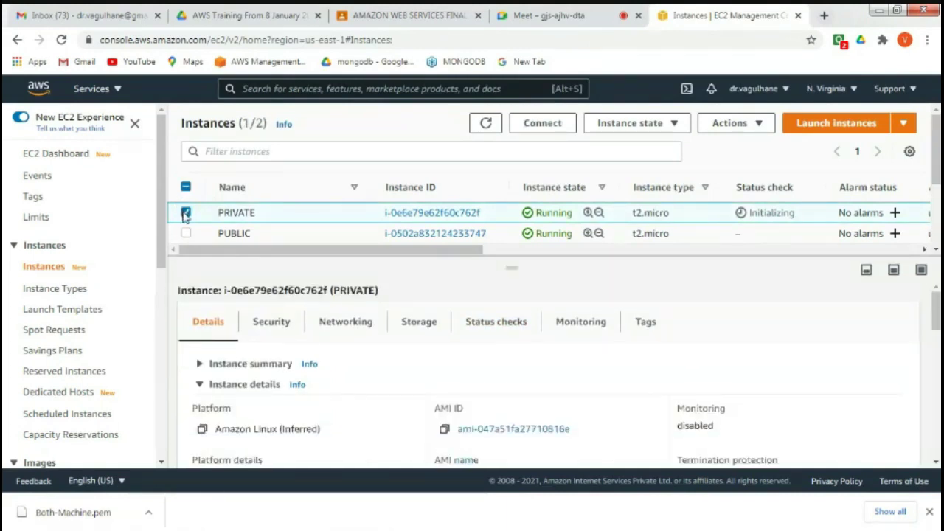
left_click(361, 331)
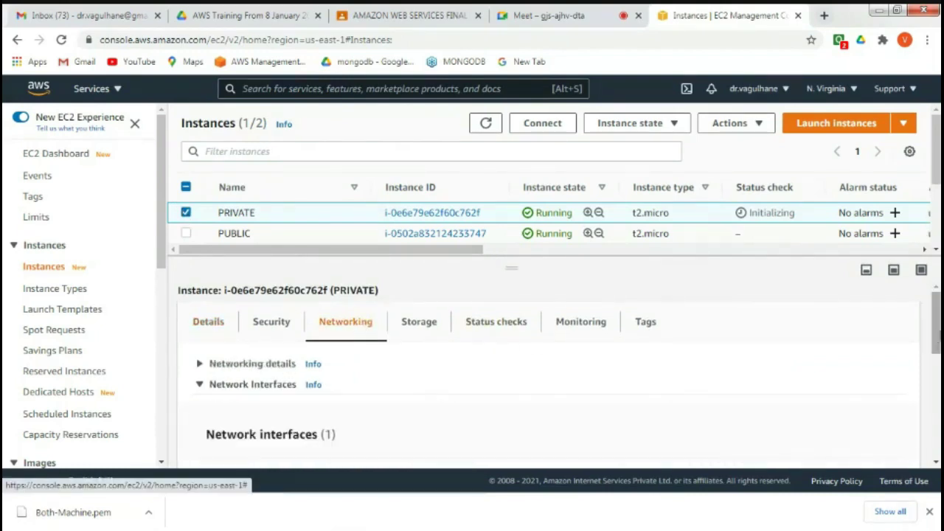
left_click_drag(937, 339, 937, 393)
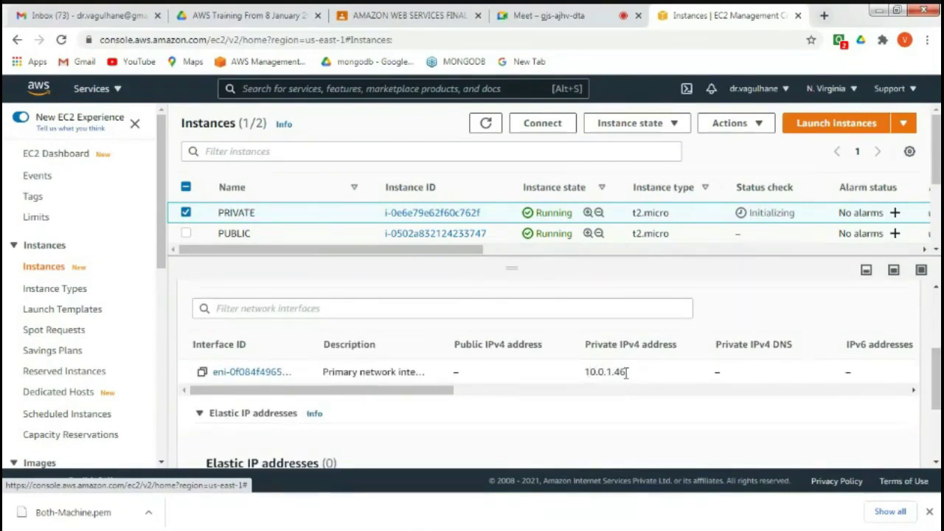
- Copy the PRIVATE instance's private IPv4 address 10.0.1.46 into the Notepad notes after the Private heading's "Private IP-" label
left_click_drag(626, 372, 586, 374)
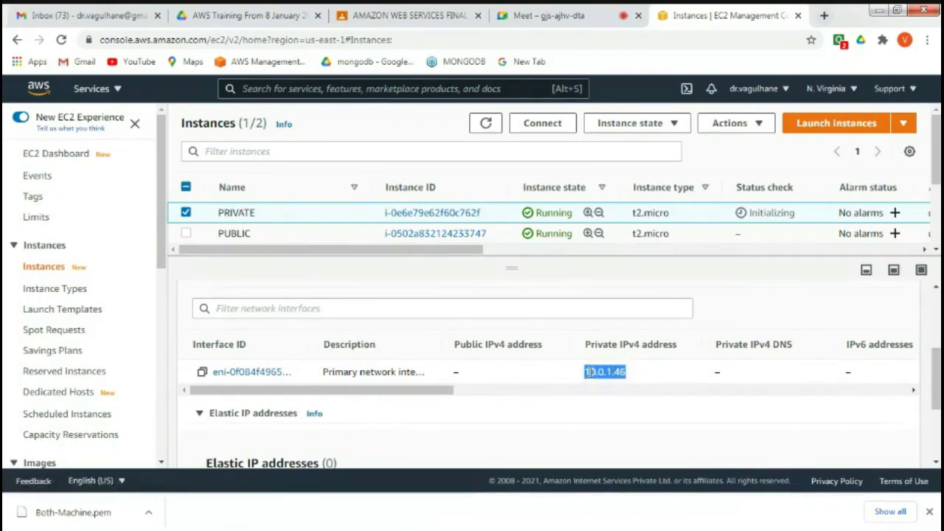
right_click(590, 377)
left_click(616, 384)
mouse_move(351, 526)
left_click(404, 520)
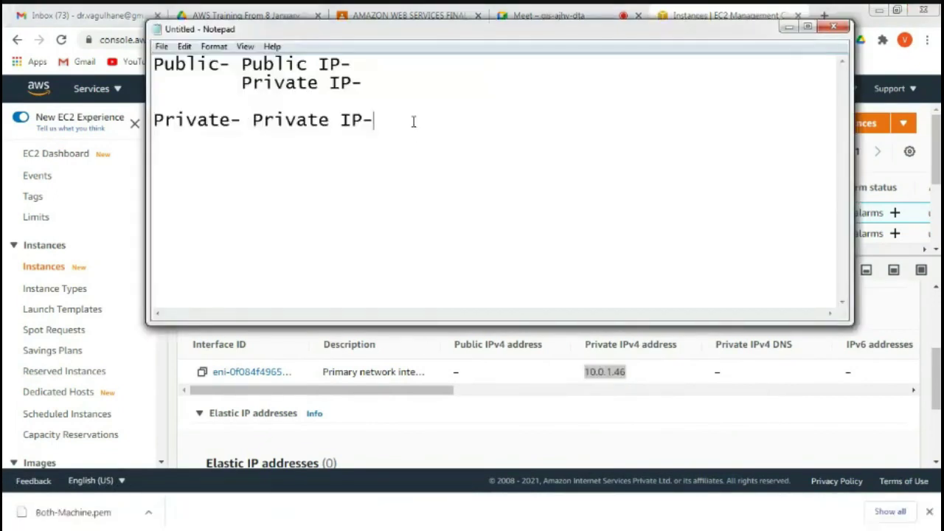
key("ctrl+v")
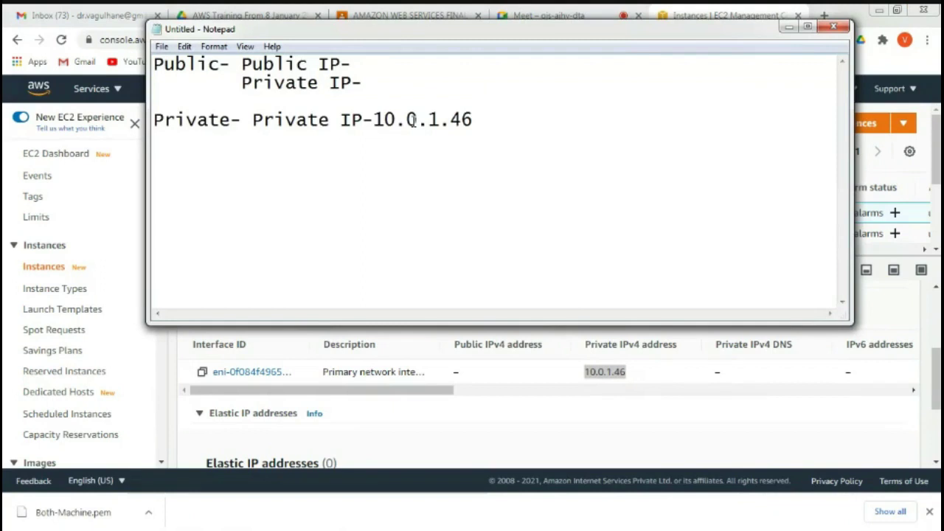
- In the EC2 console, replace the PRIVATE instance selection with the PUBLIC instance and show its network interface addresses
left_click(686, 443)
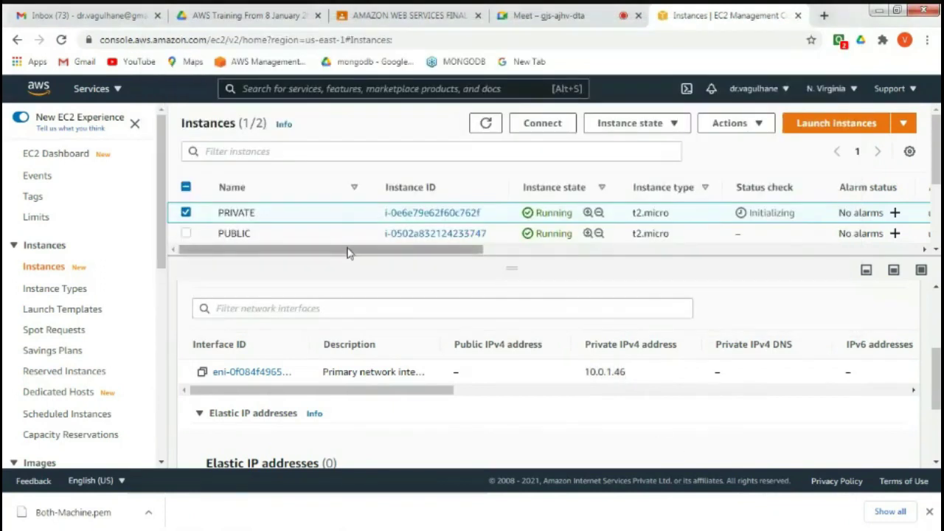
left_click(186, 213)
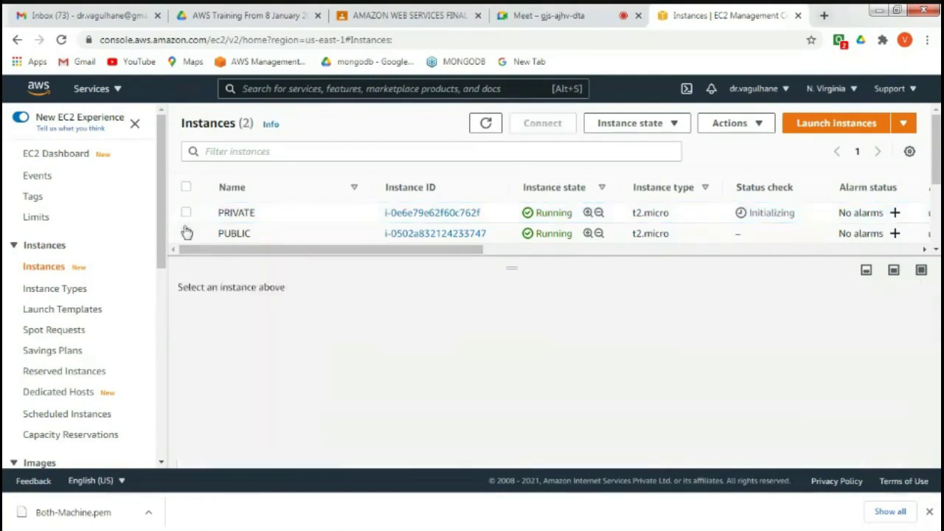
left_click(186, 234)
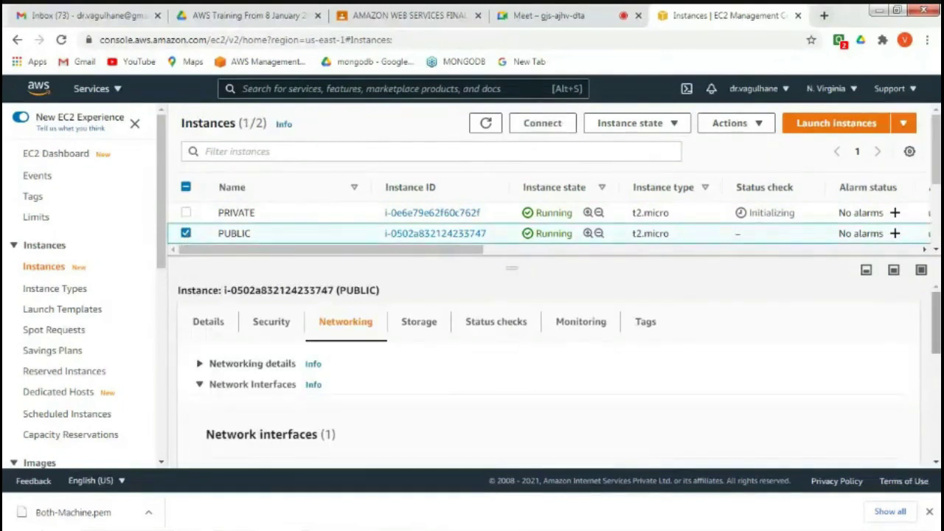
left_click_drag(935, 325, 937, 398)
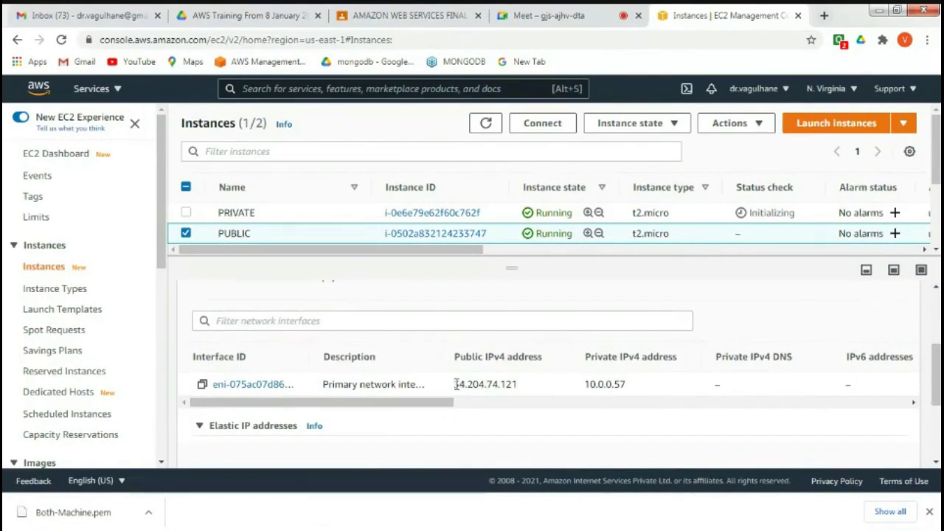
- Copy the PUBLIC instance's public IPv4 address 34.204.74.121 into Notepad after the "Public IP-" label
left_click_drag(455, 385, 519, 389)
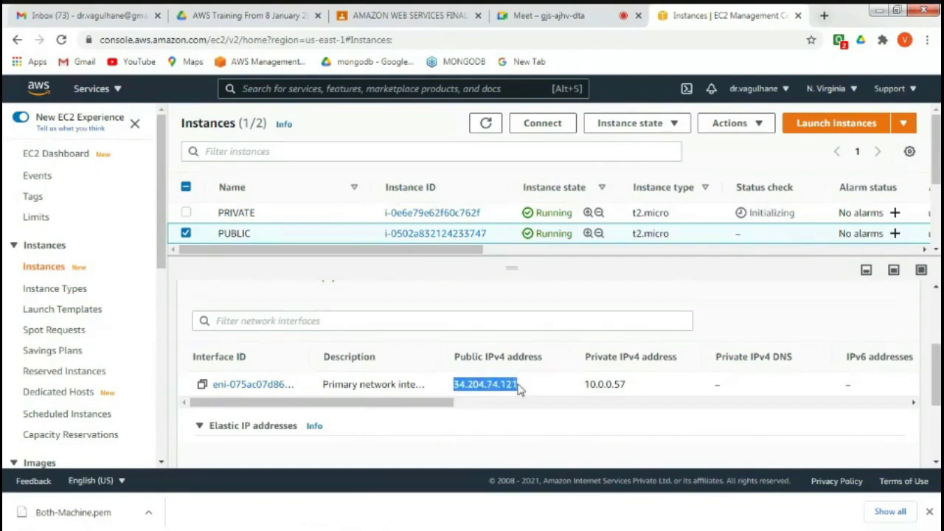
right_click(505, 390)
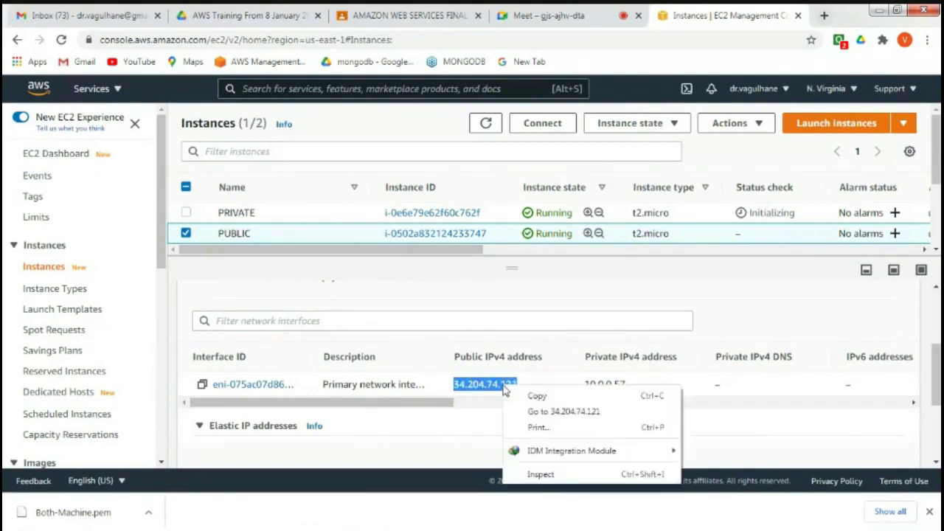
left_click(512, 399)
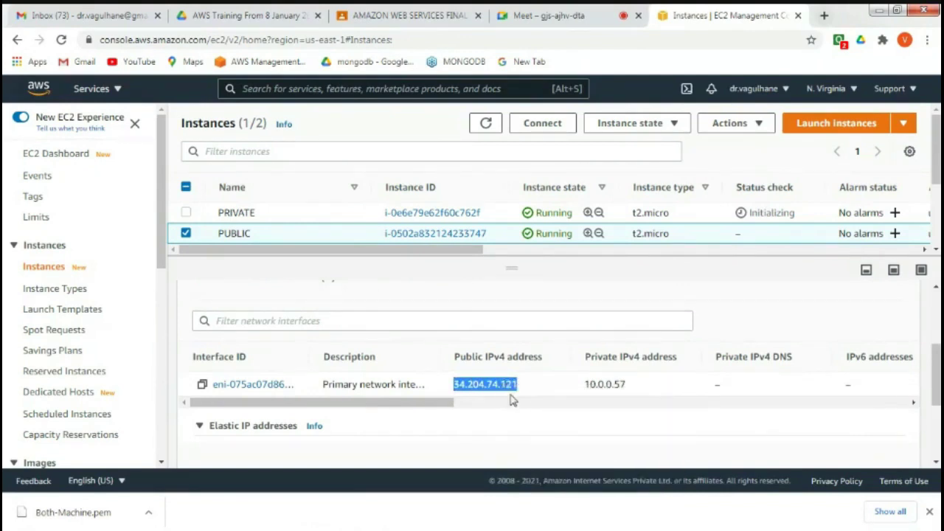
left_click(406, 520)
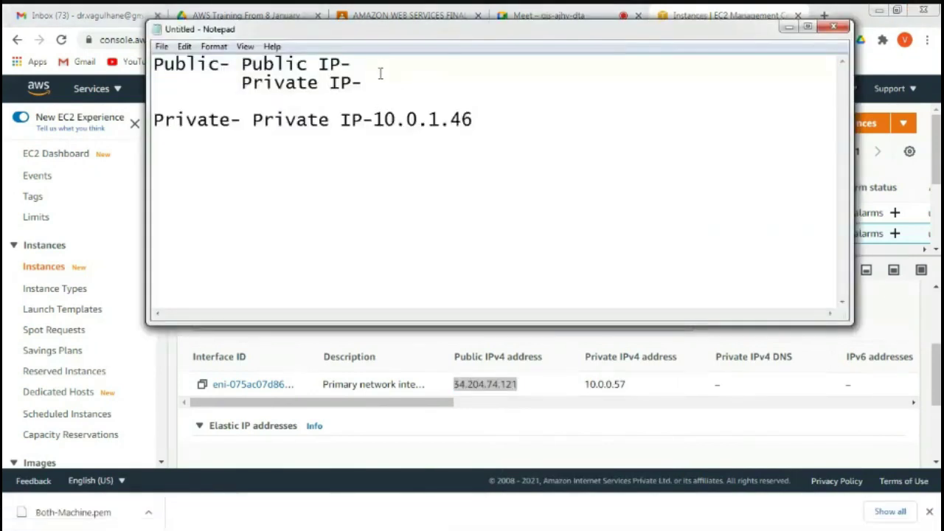
left_click(380, 68)
key("ctrl+v")
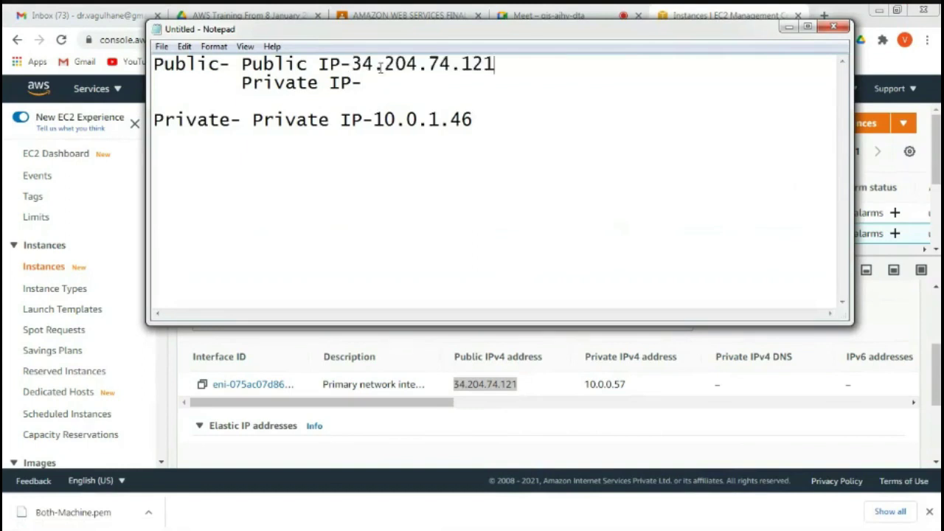
- Copy the PUBLIC instance's private IPv4 address 10.0.0.57 into Notepad after the "Private IP-" label under the Public heading
left_click(611, 448)
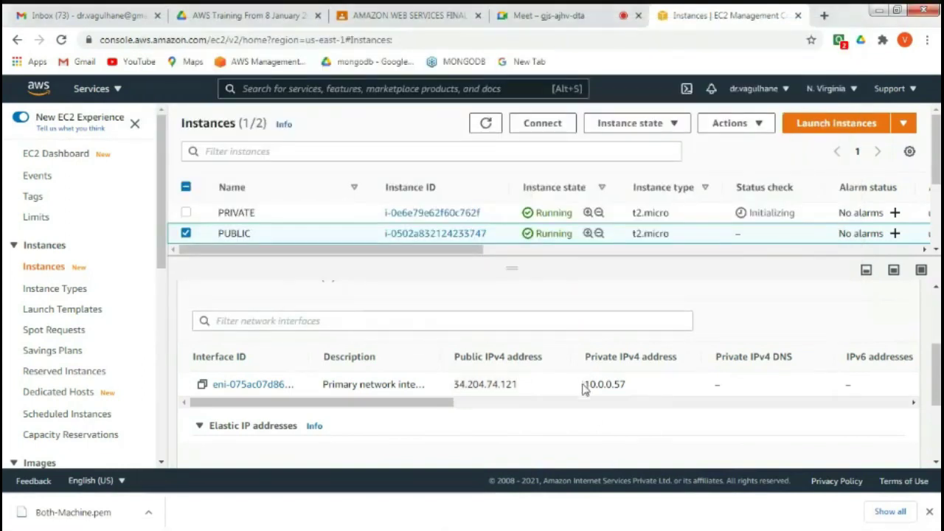
left_click_drag(586, 384, 625, 385)
key("ctrl+c")
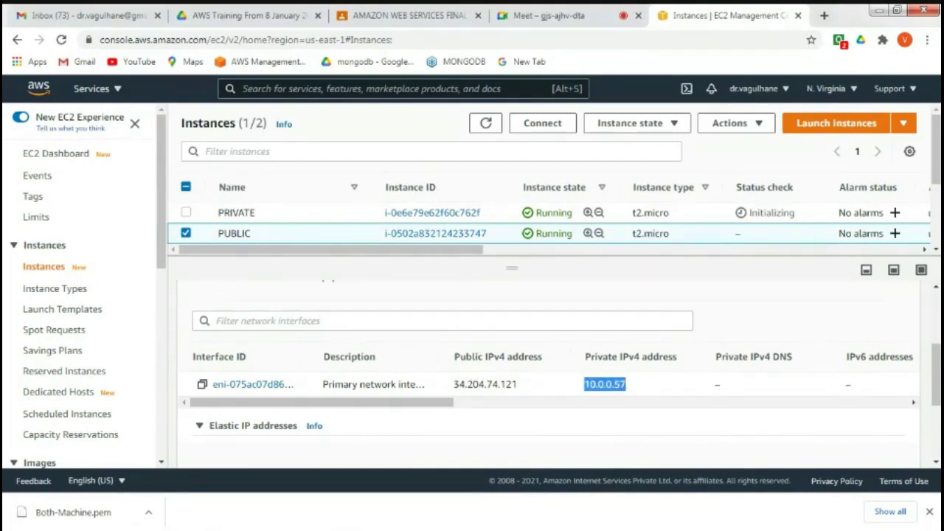
left_click(404, 521)
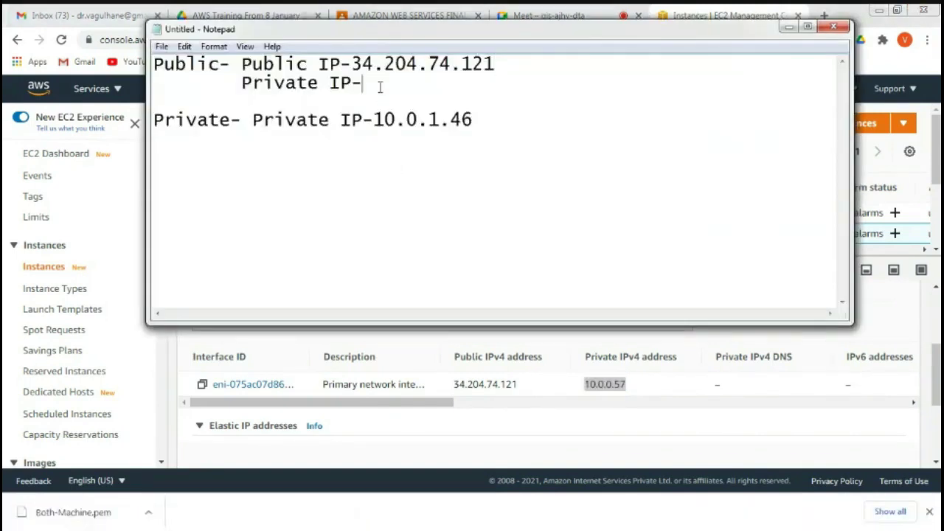
key("ctrl+v")
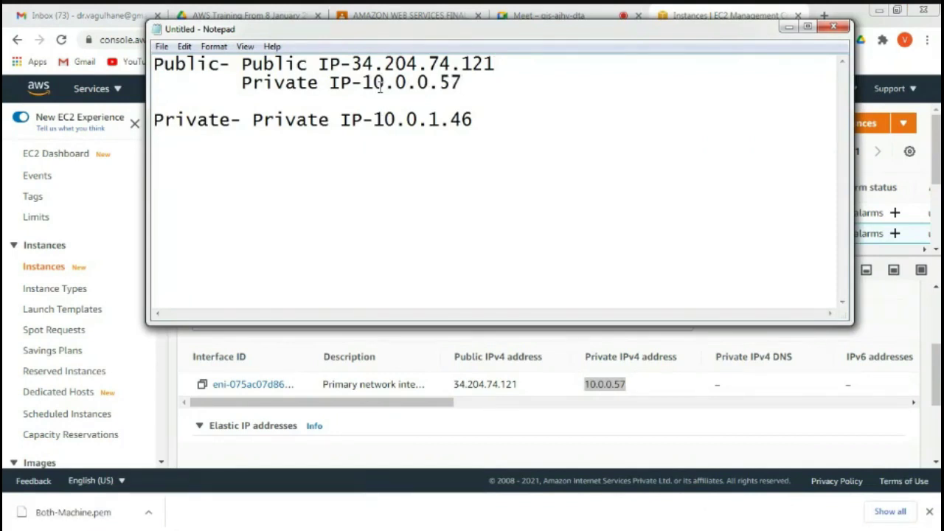
- Return to the browser, search the installed programs for "putty" and open PuTTYgen
left_click(255, 455)
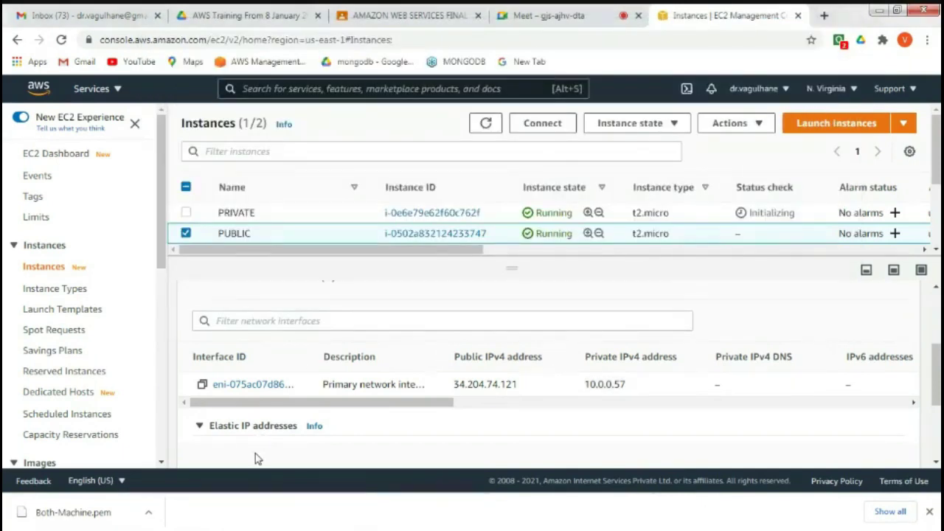
left_click(21, 520)
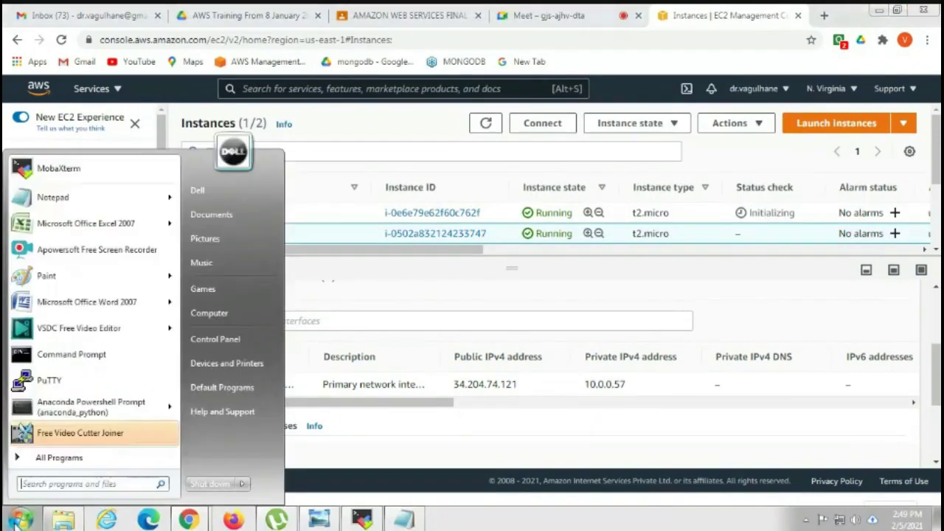
left_click(40, 485)
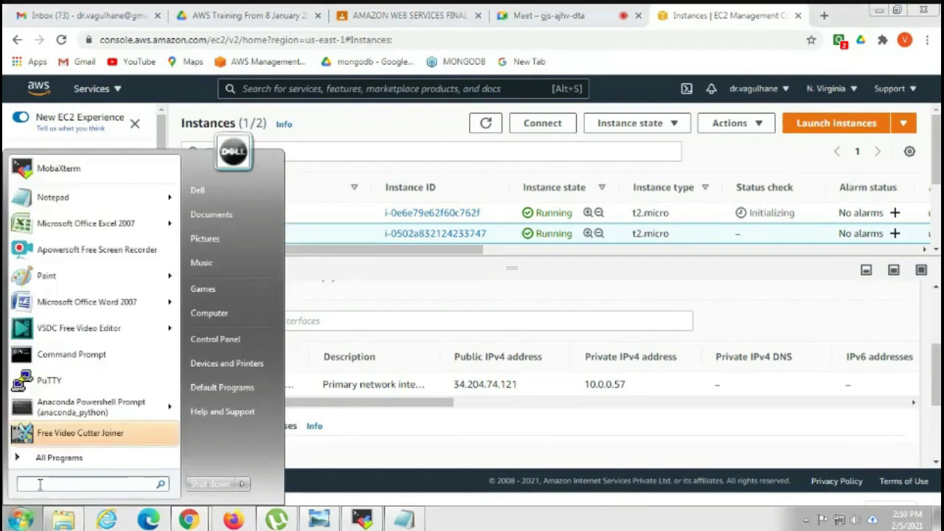
type("p")
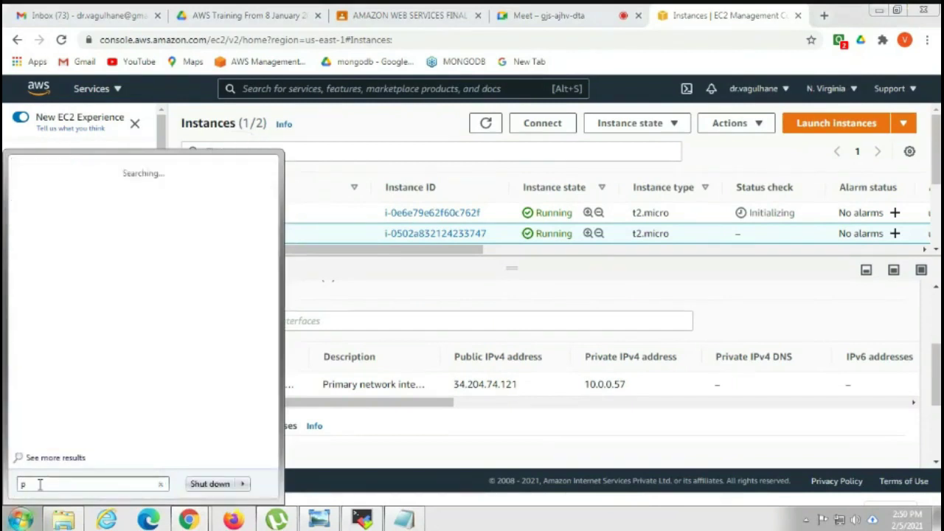
type("utty")
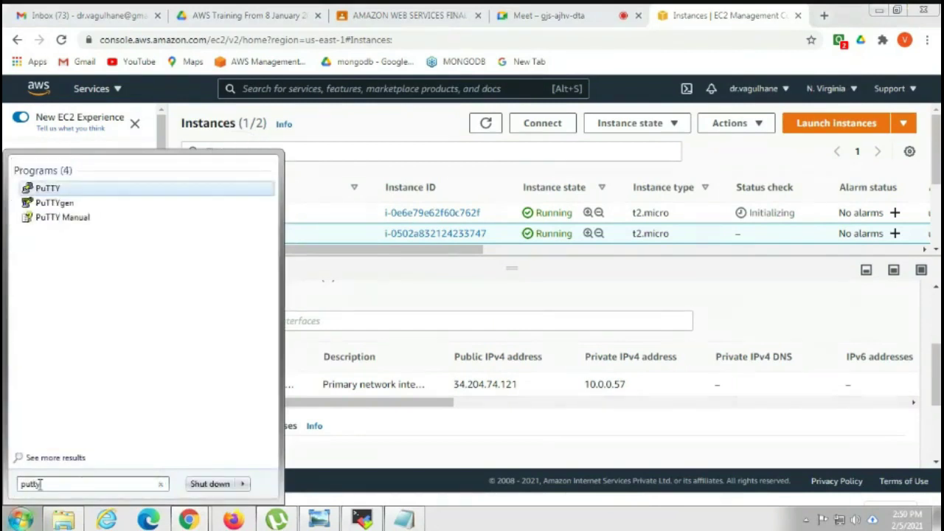
left_click(54, 203)
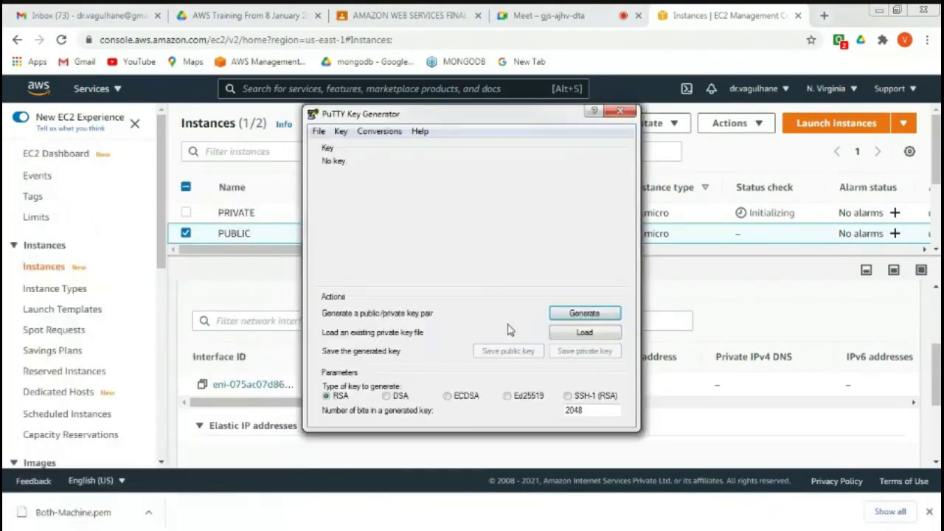
- Load the existing private key file Both-Machine.pem from Downloads with all file types shown, and acknowledge the import notice
left_click(578, 333)
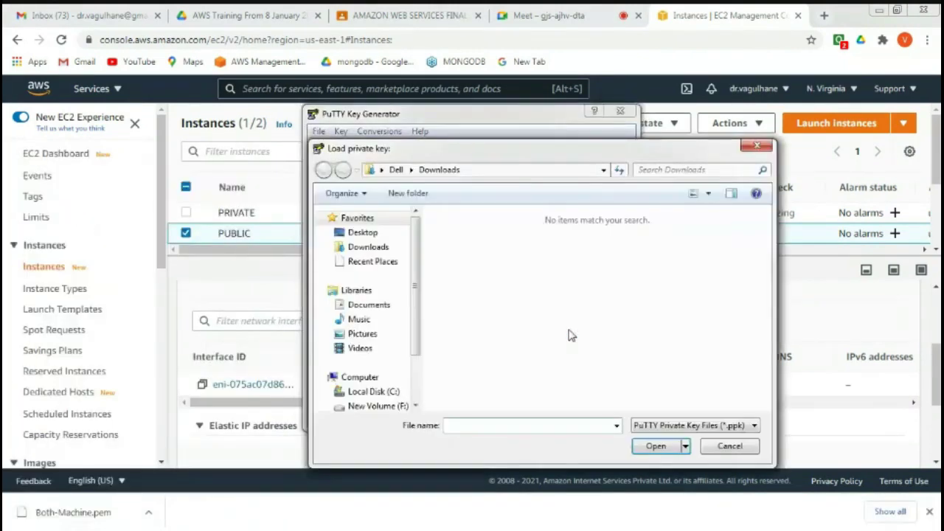
left_click(704, 425)
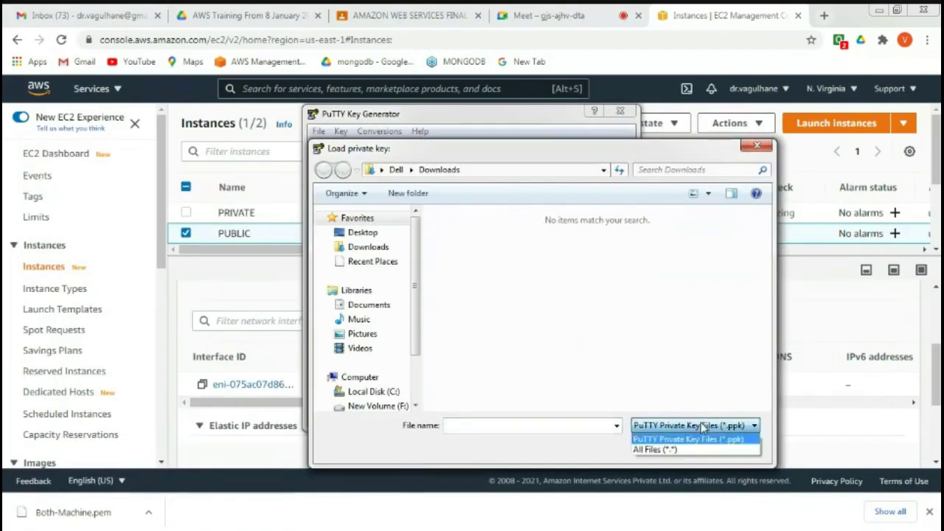
left_click(695, 450)
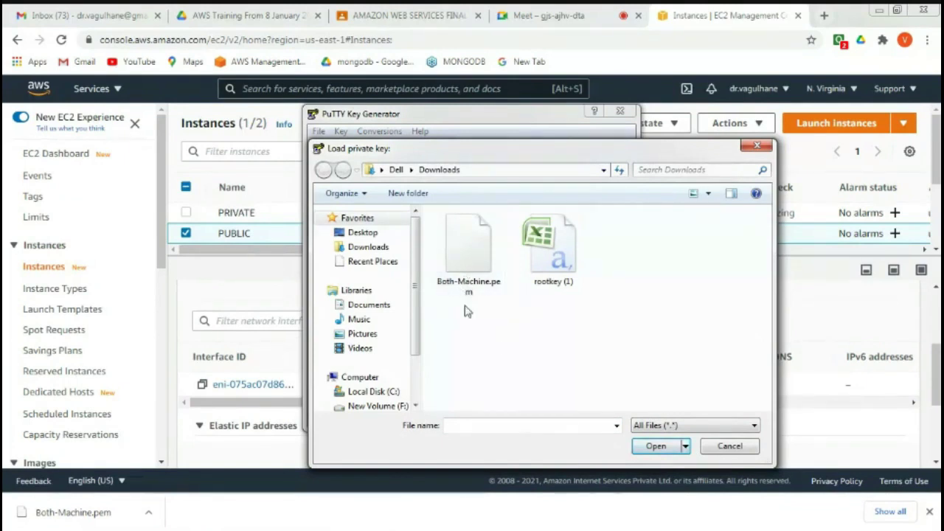
left_click(469, 266)
left_click(648, 447)
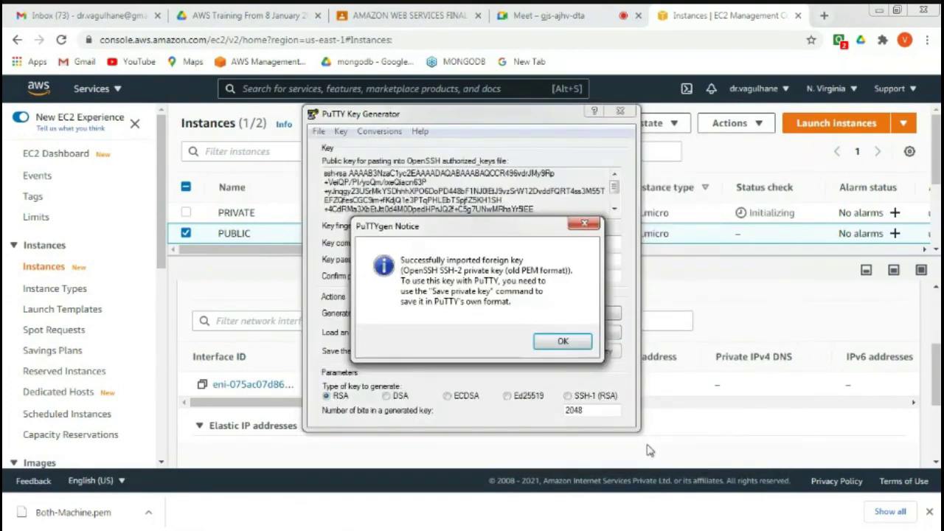
left_click(564, 343)
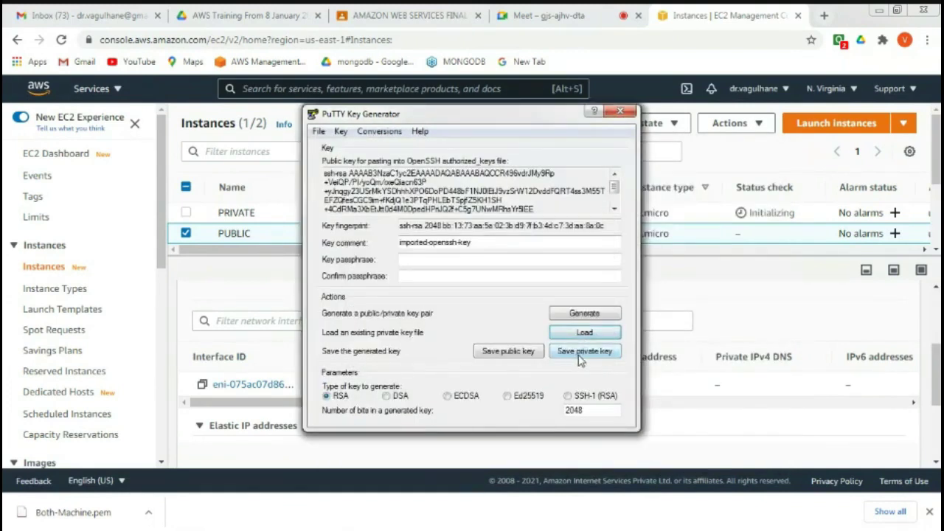
- Save the loaded private key without a passphrase in Downloads as a PuTTY key file named Both, and close PuTTYgen
left_click(605, 354)
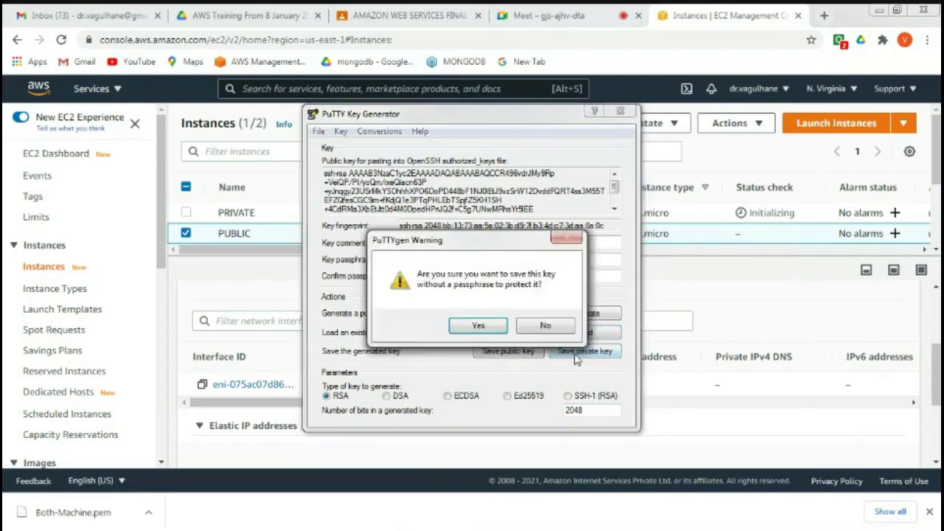
left_click(479, 329)
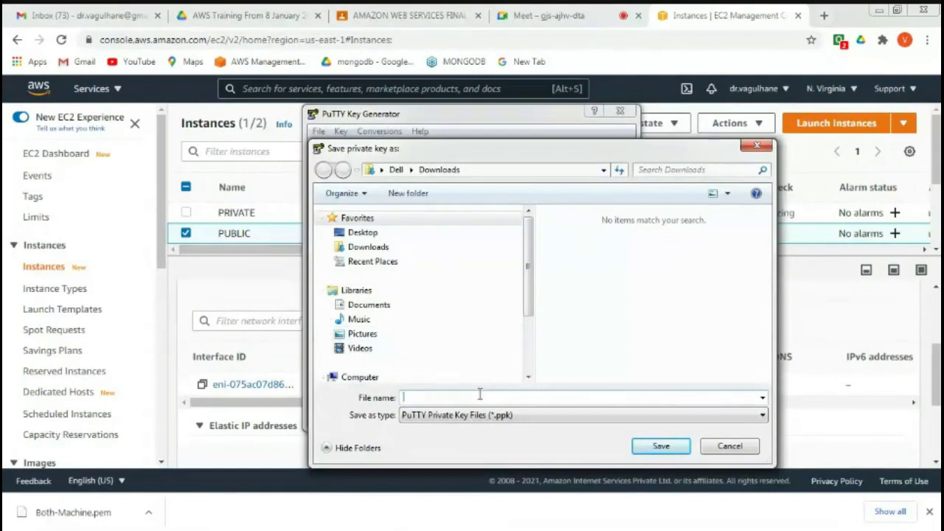
type("Both")
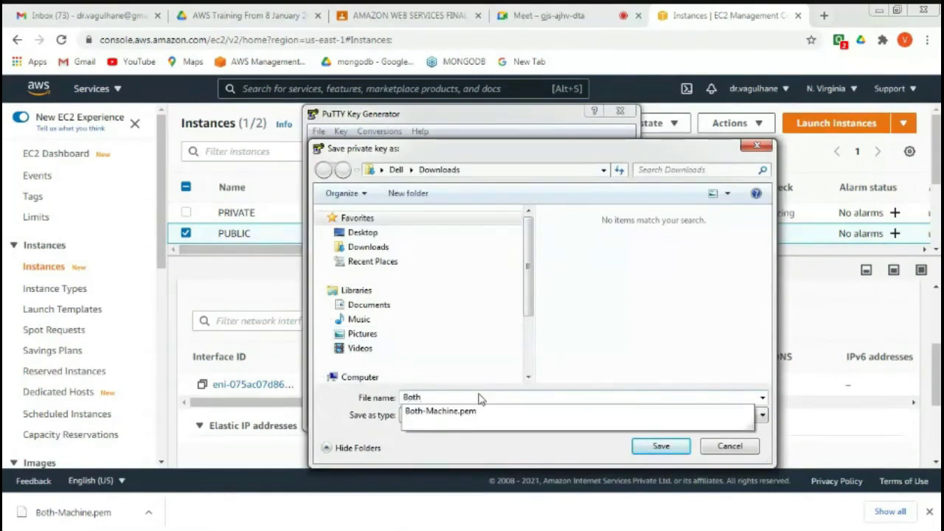
type("-M")
key("BackSpace")
key("BackSpace")
left_click(466, 451)
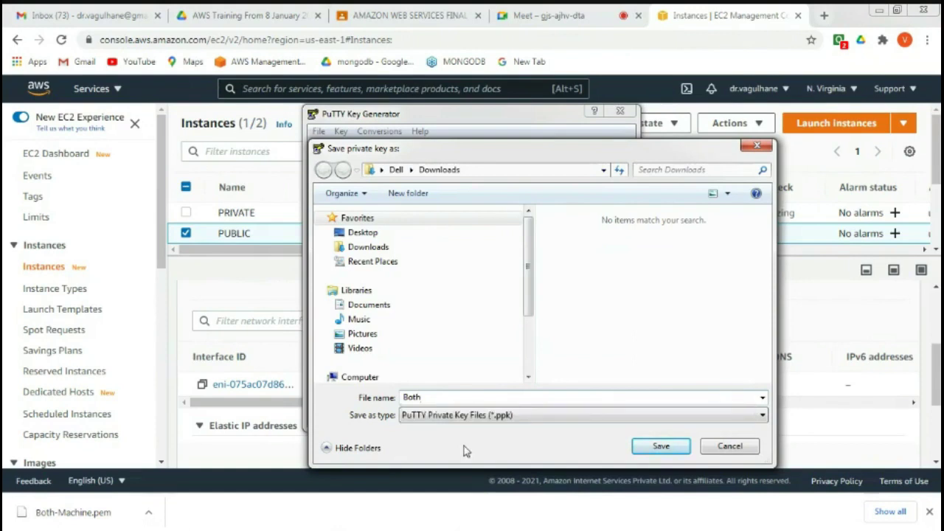
left_click(661, 447)
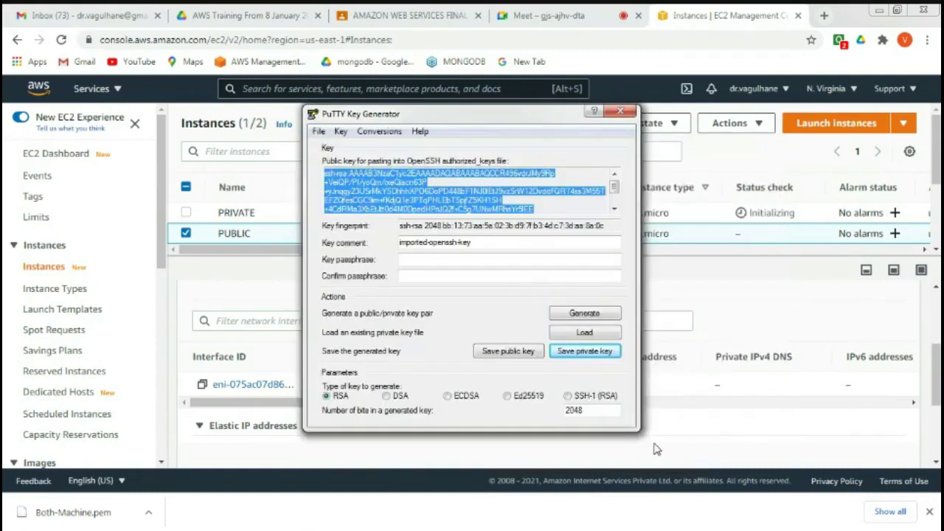
left_click(619, 112)
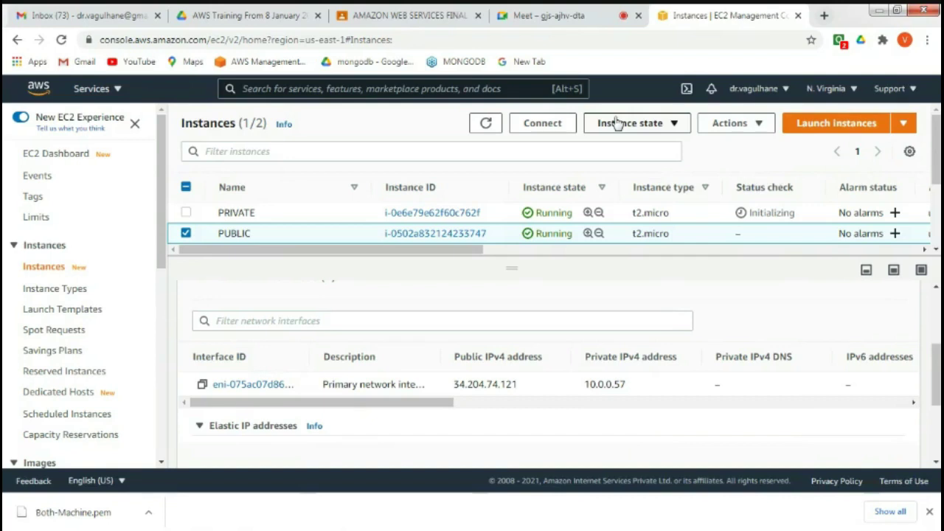
- Refresh the EC2 instances page and open the VPC service console
left_click(62, 41)
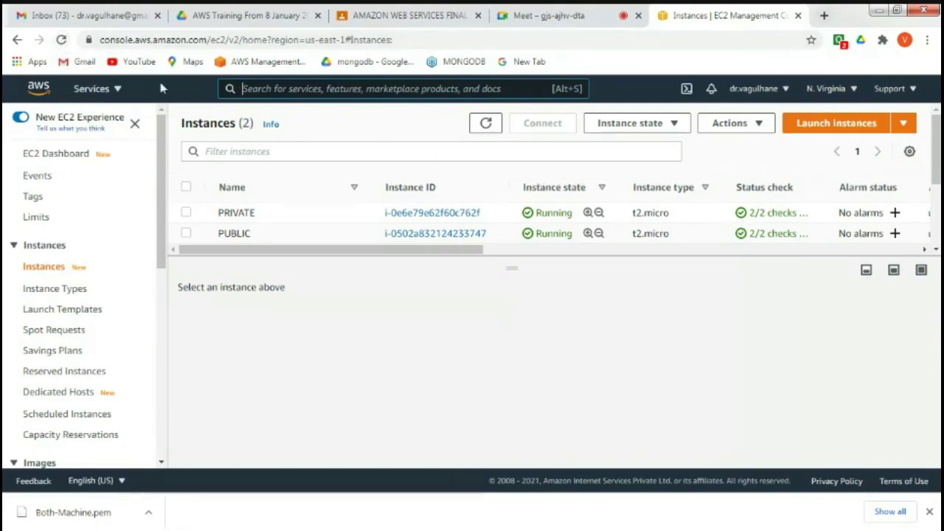
left_click(107, 90)
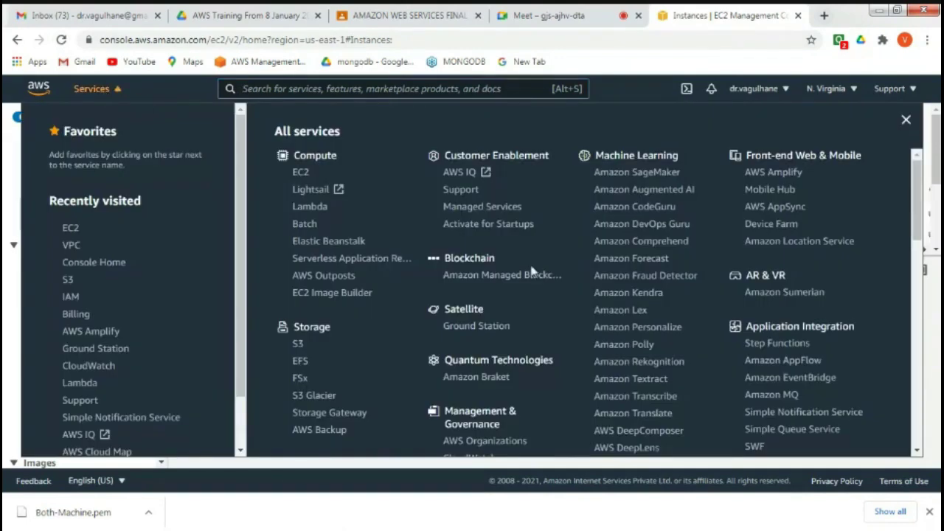
left_click_drag(915, 217, 915, 358)
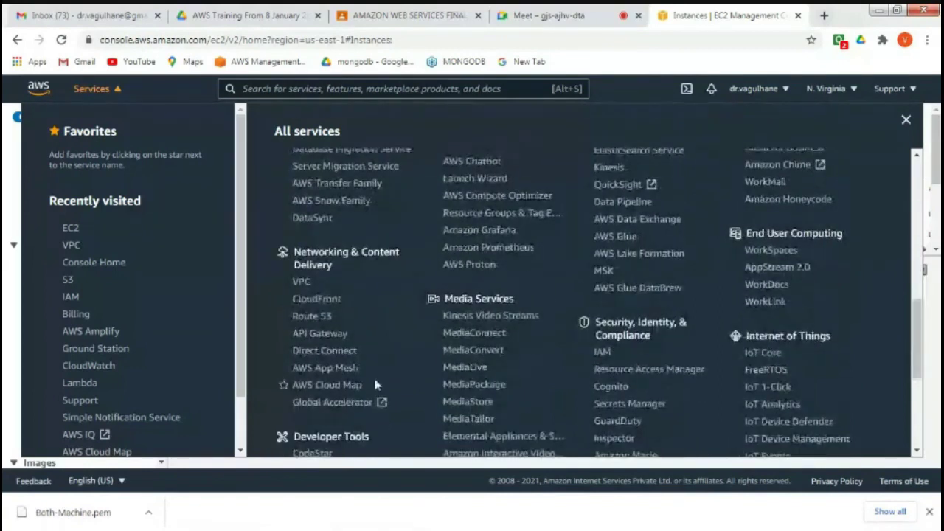
left_click(300, 287)
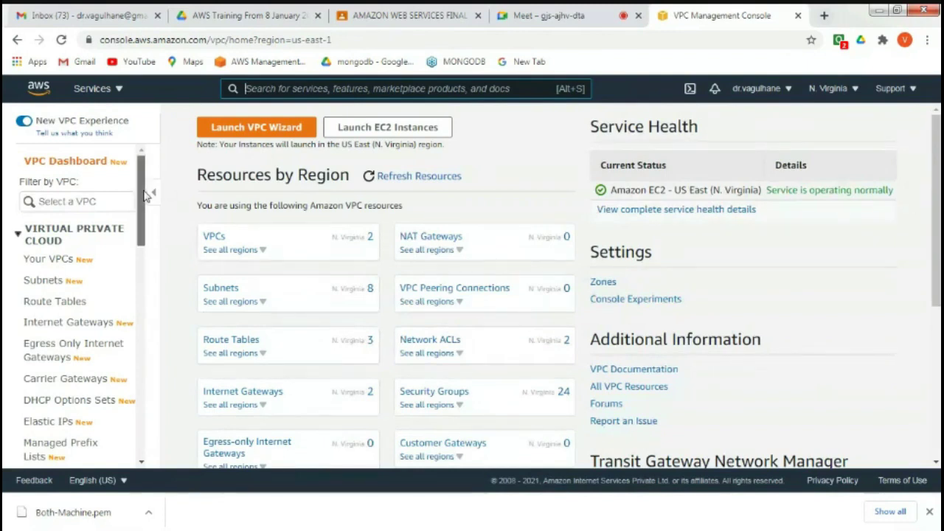
- Open the VPC console's Endpoints page and start creating a new endpoint
left_click_drag(144, 191, 144, 258)
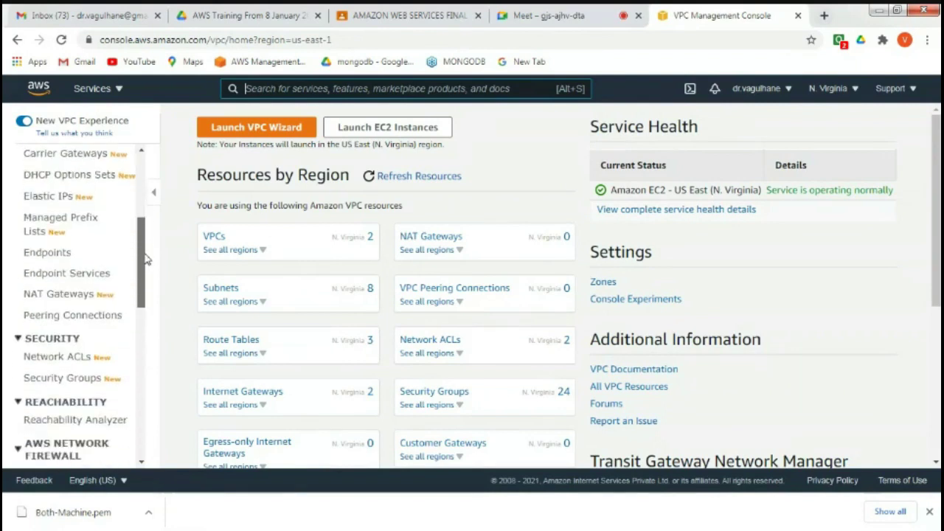
left_click(54, 258)
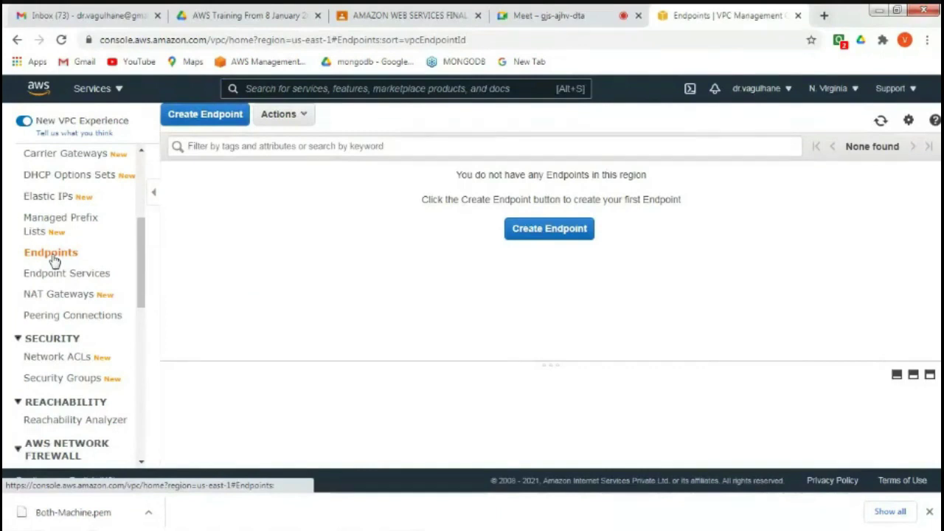
left_click(177, 118)
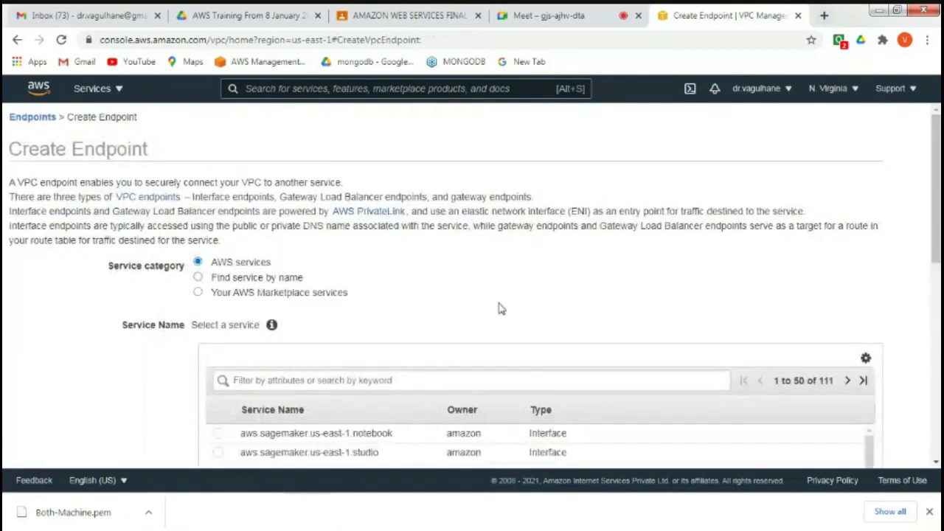
- Select the com.amazonaws.us-east-1.s3 service of type Gateway for the endpoint
left_click_drag(937, 244, 937, 313)
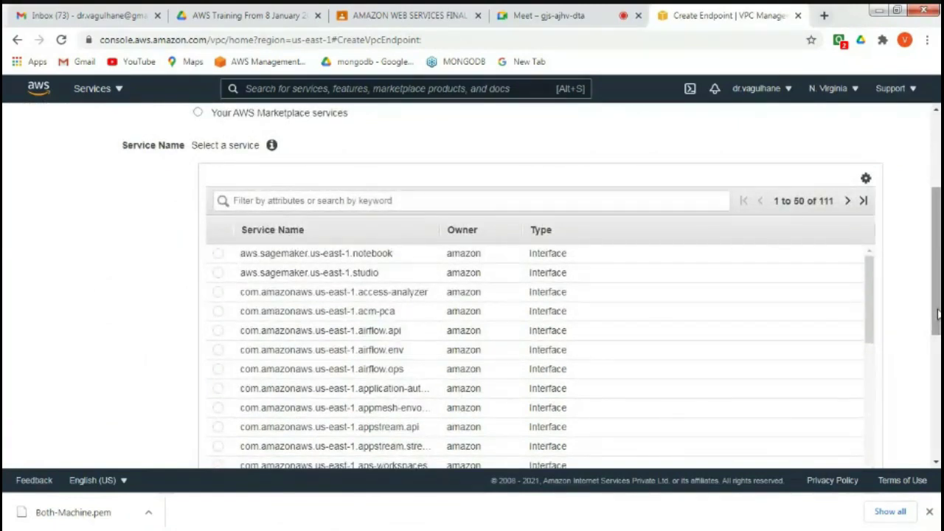
left_click_drag(939, 314, 939, 363)
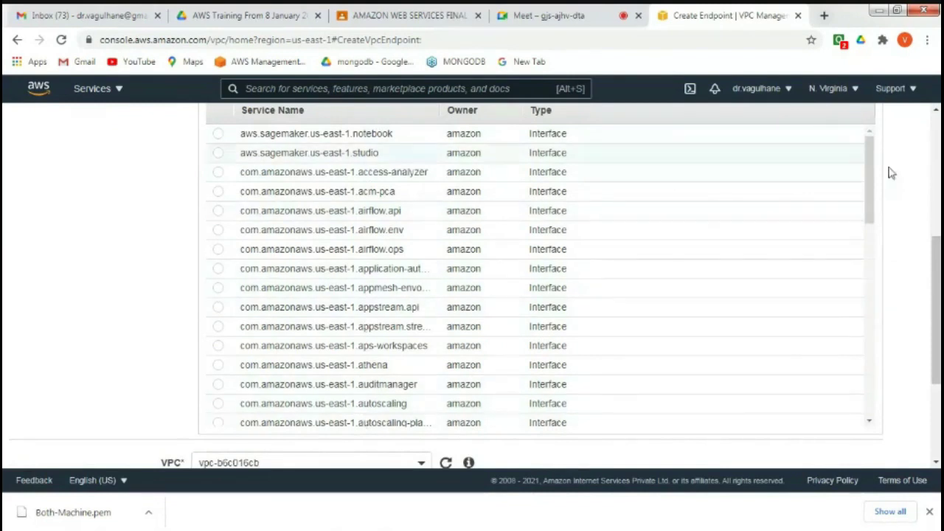
left_click_drag(871, 166, 865, 360)
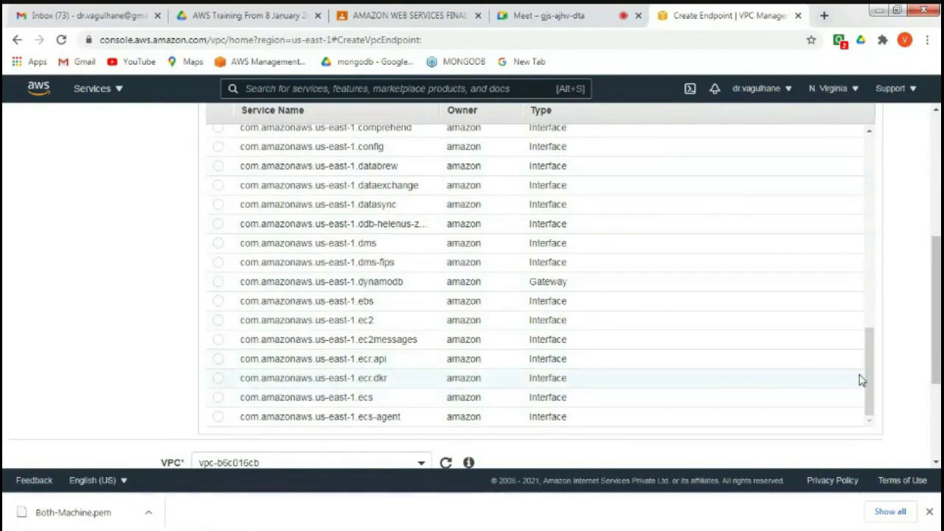
left_click_drag(868, 383, 898, 173)
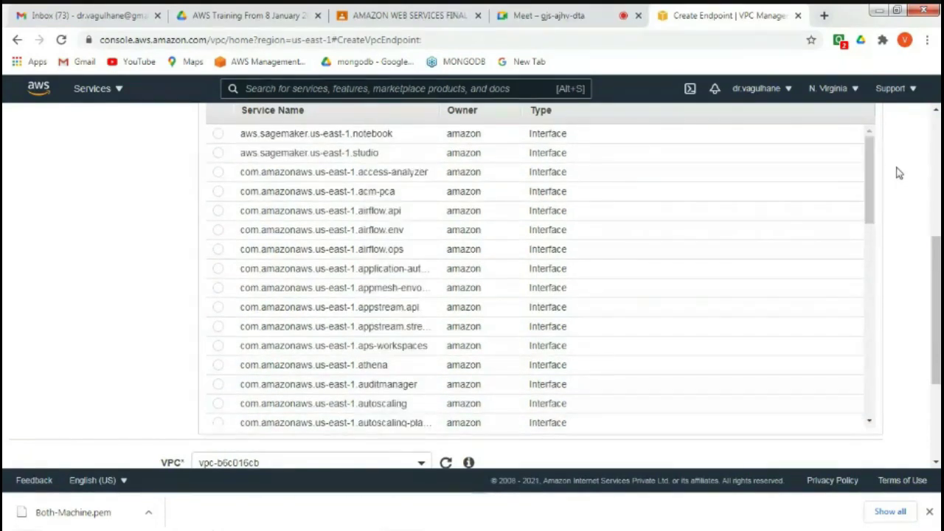
scroll(914, 225, "up", 2)
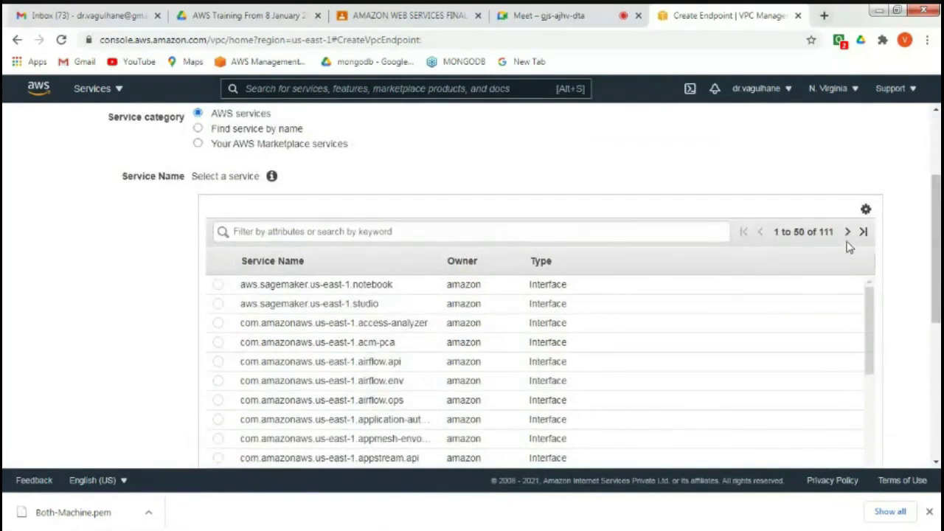
left_click(848, 233)
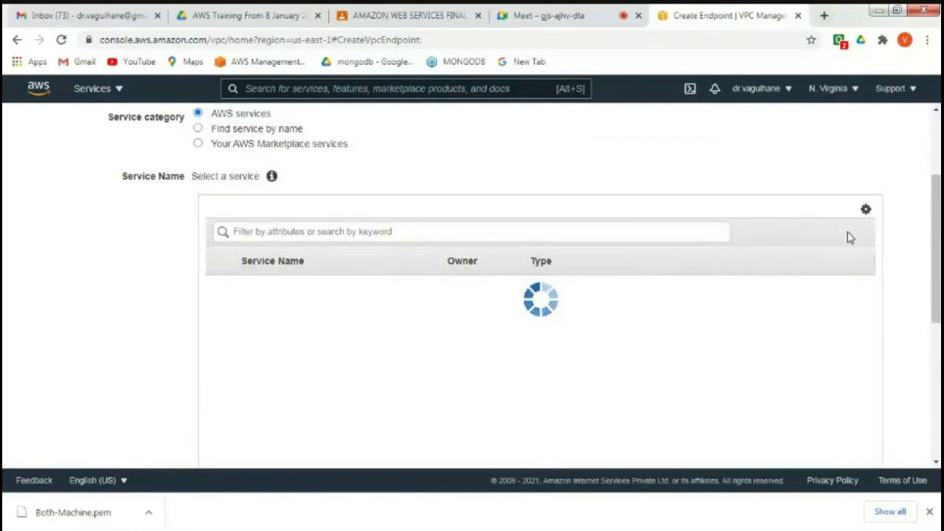
scroll(868, 236, "down", 3)
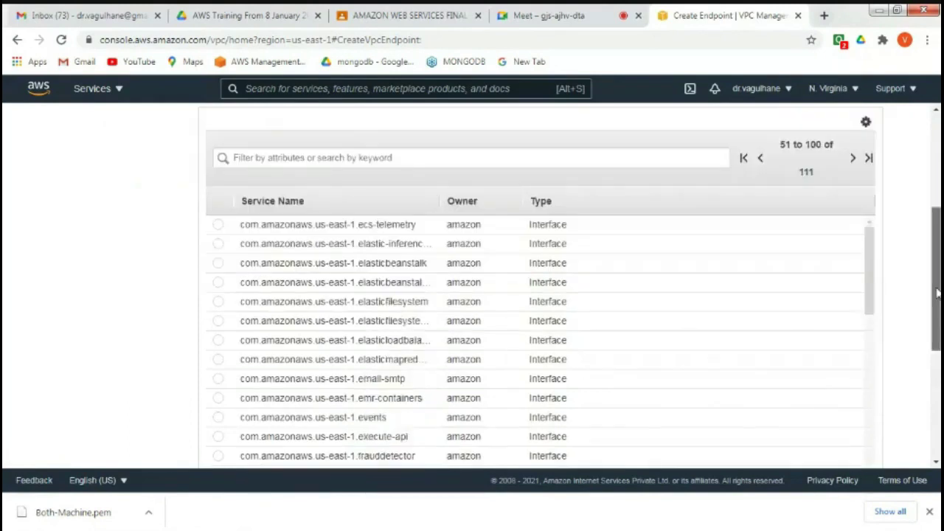
left_click_drag(868, 207, 868, 369)
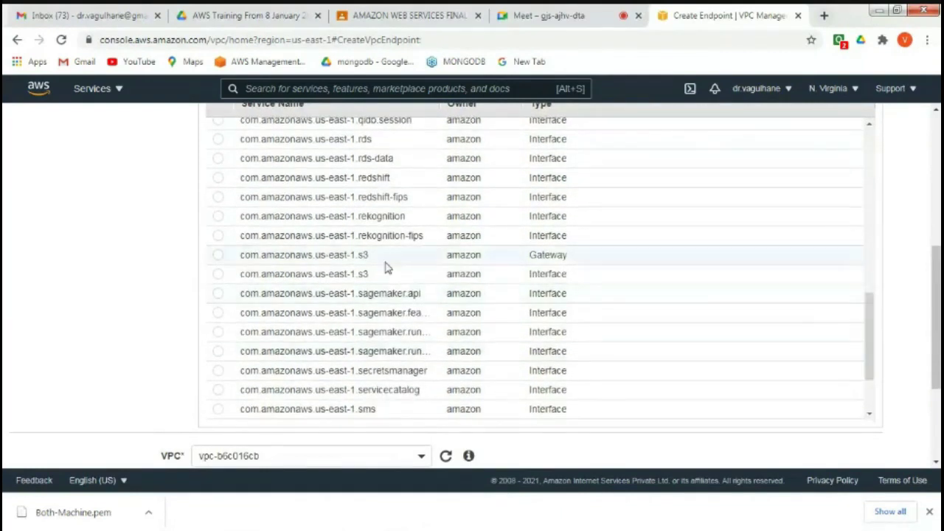
left_click_drag(243, 254, 572, 260)
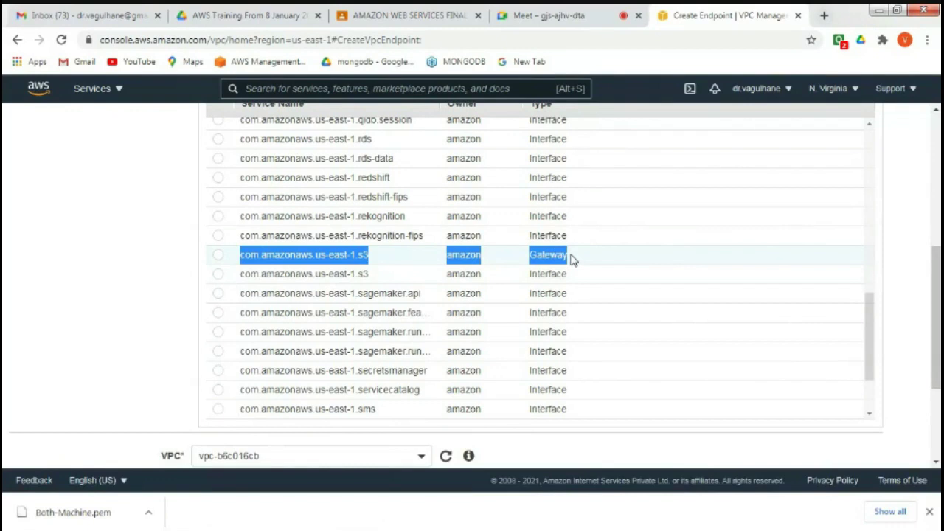
left_click(219, 257)
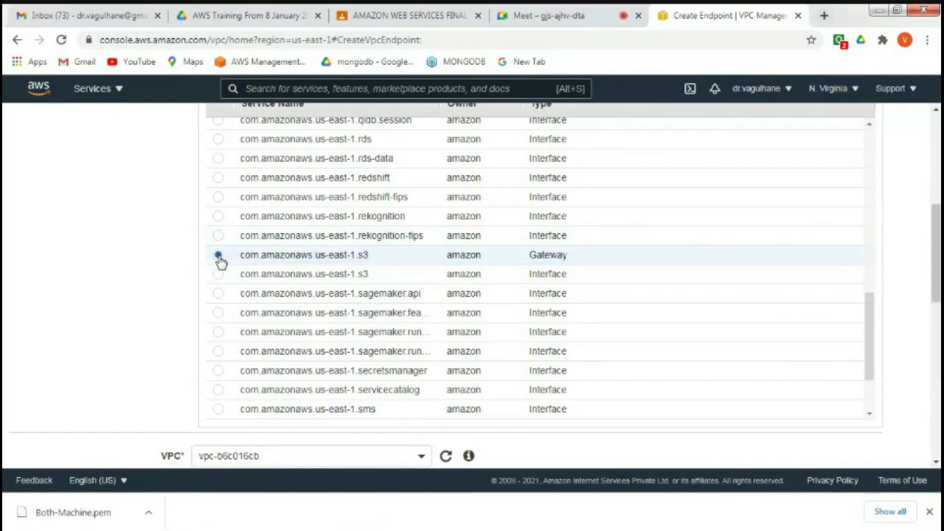
- Set the endpoint's VPC to My-VPC with the 10.0.0.0/16 range
scroll(222, 262, "down", 5)
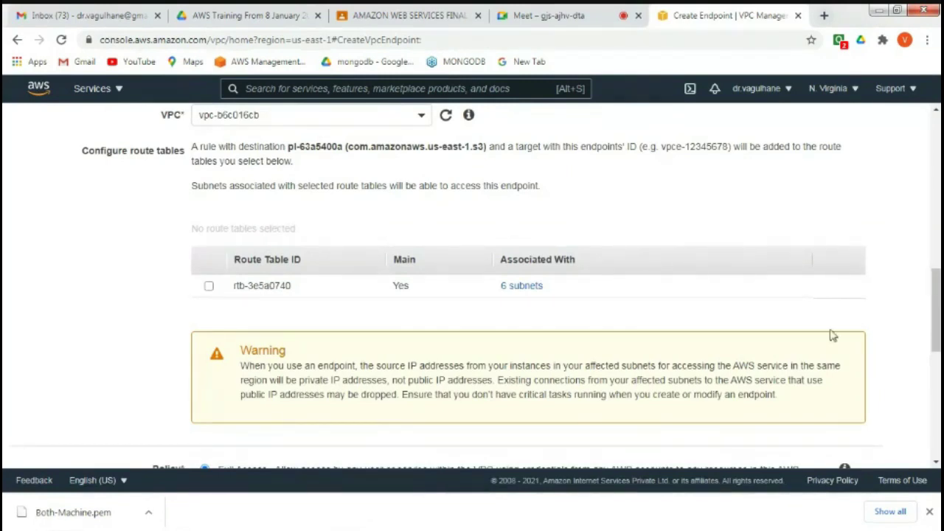
left_click_drag(939, 301, 938, 232)
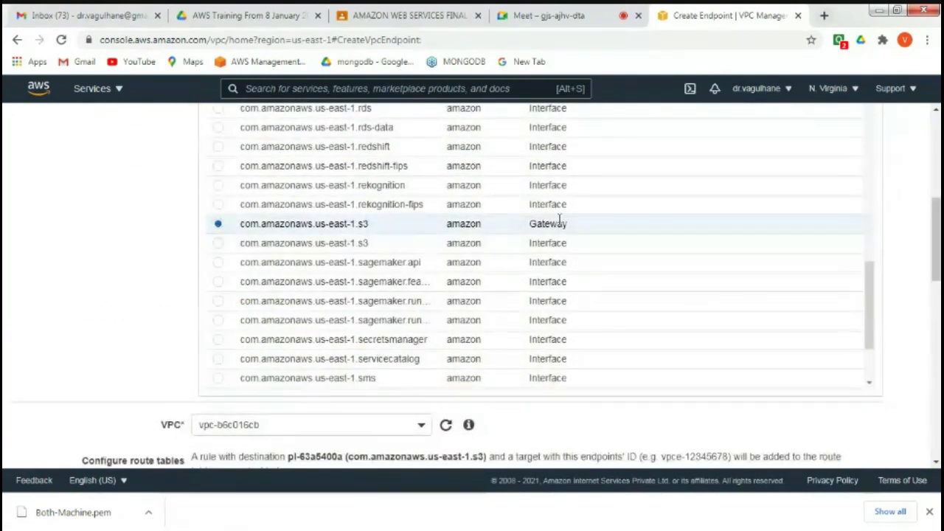
left_click_drag(933, 278, 937, 324)
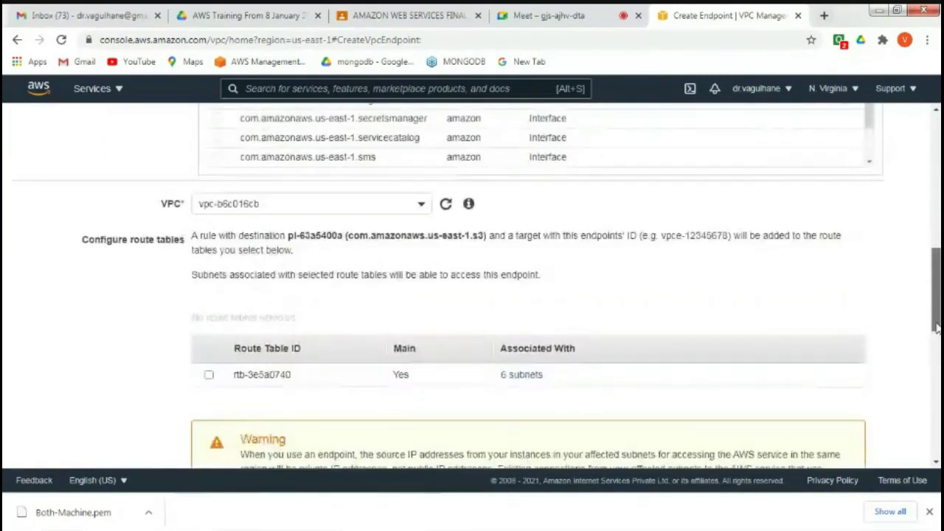
double_click(165, 240)
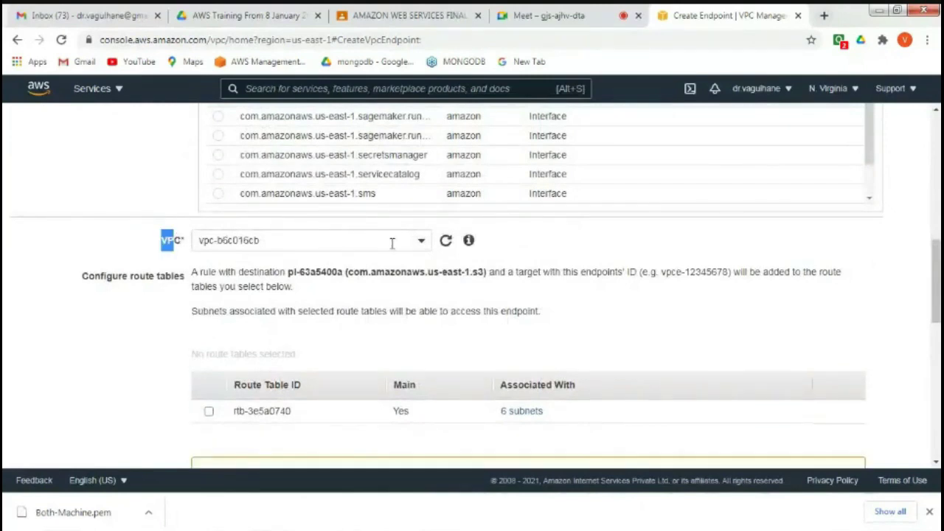
left_click(419, 246)
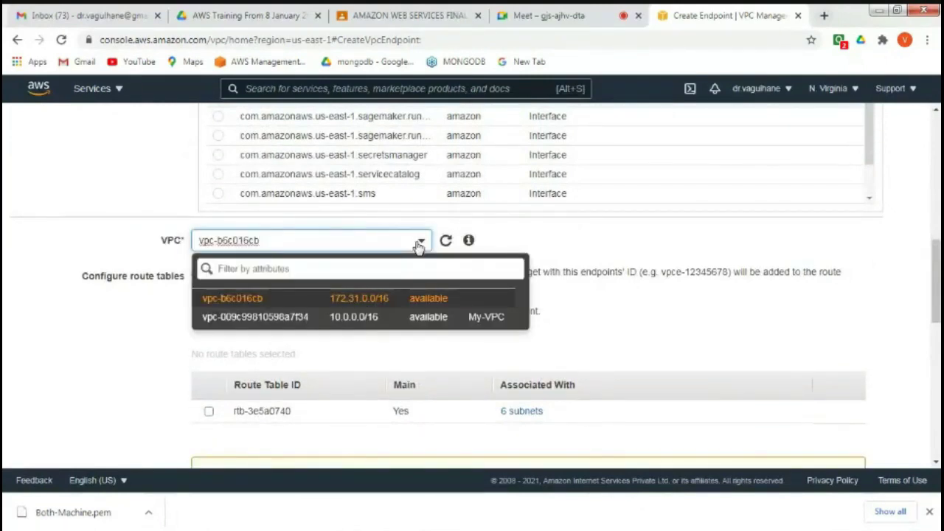
left_click(461, 320)
scroll(462, 321, "down", 3)
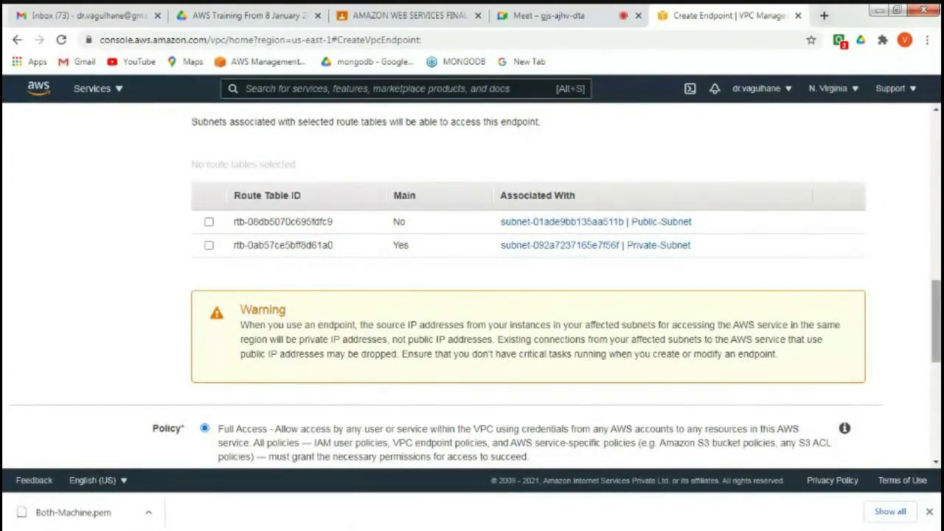
- Switch to the VPC_Endpoint diagram in Windows Photo Viewer to check the private subnet's routing, and return to the browser's Create Endpoint page
left_click(873, 10)
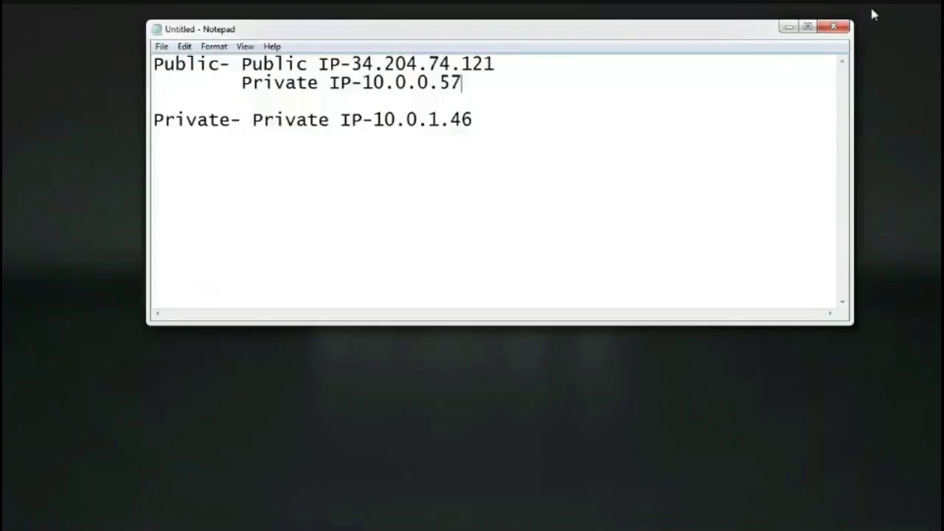
mouse_move(382, 525)
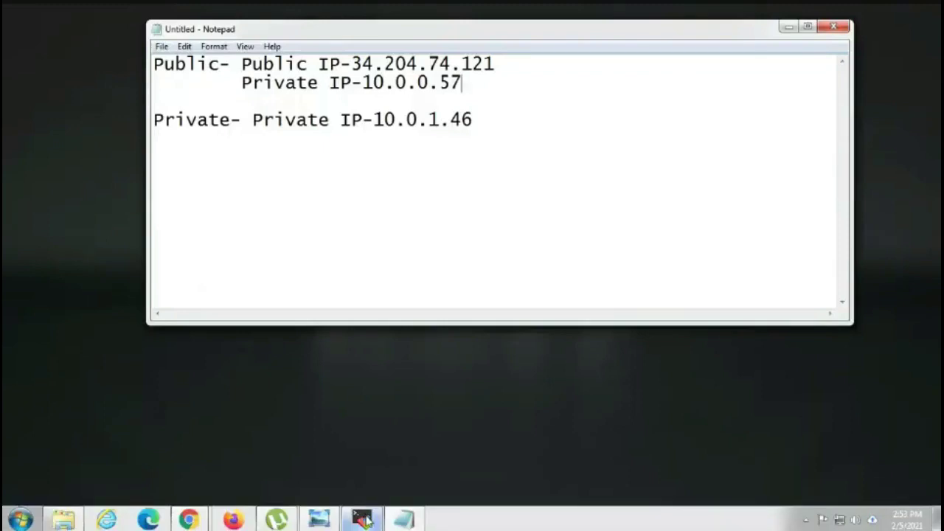
mouse_move(328, 520)
left_click(321, 462)
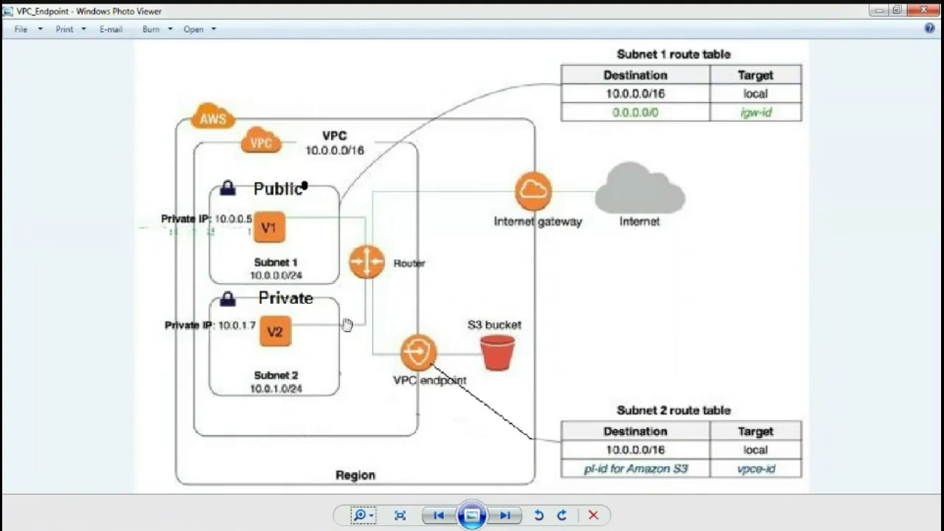
left_click(878, 10)
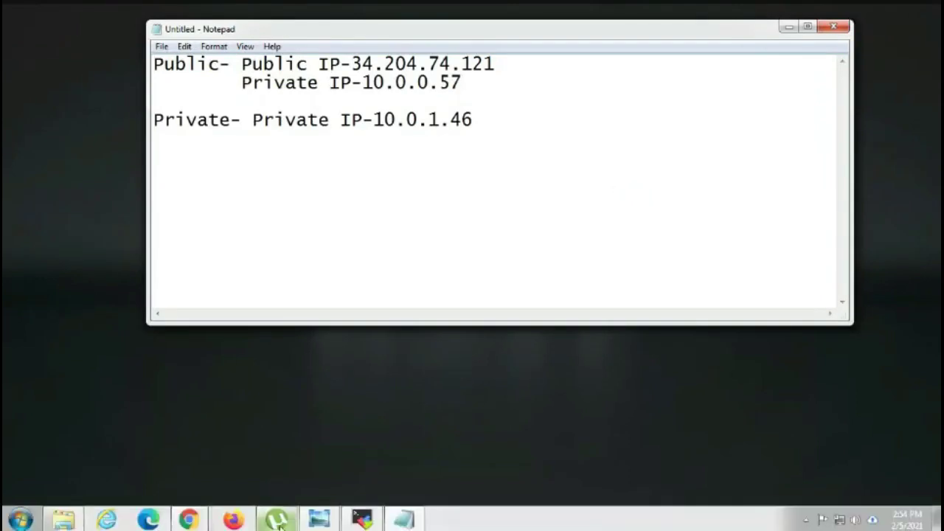
mouse_move(188, 520)
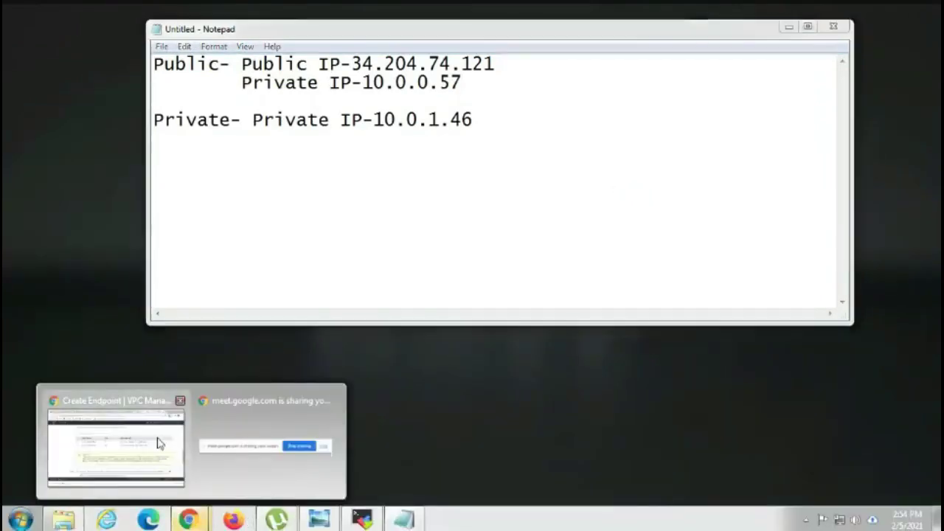
left_click(158, 443)
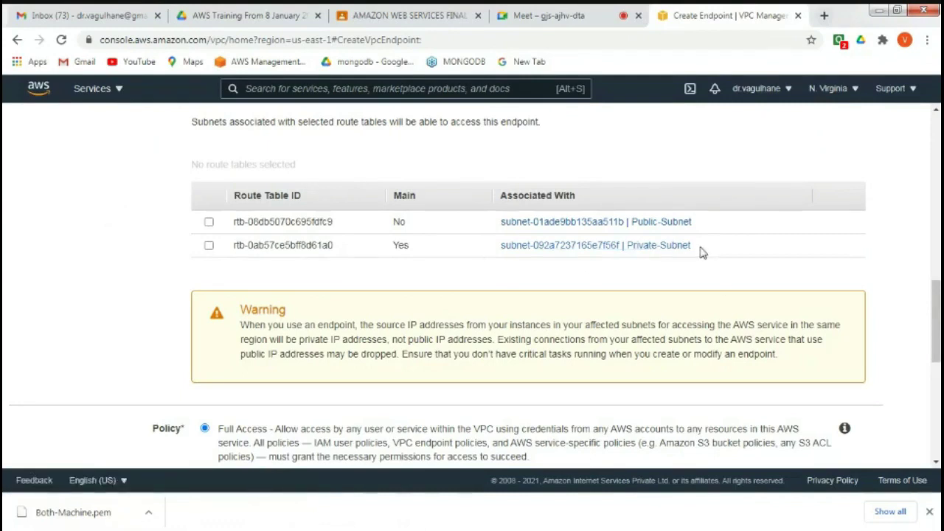
- Select the main route table associated with Private-Subnet for the endpoint
left_click_drag(697, 248, 626, 251)
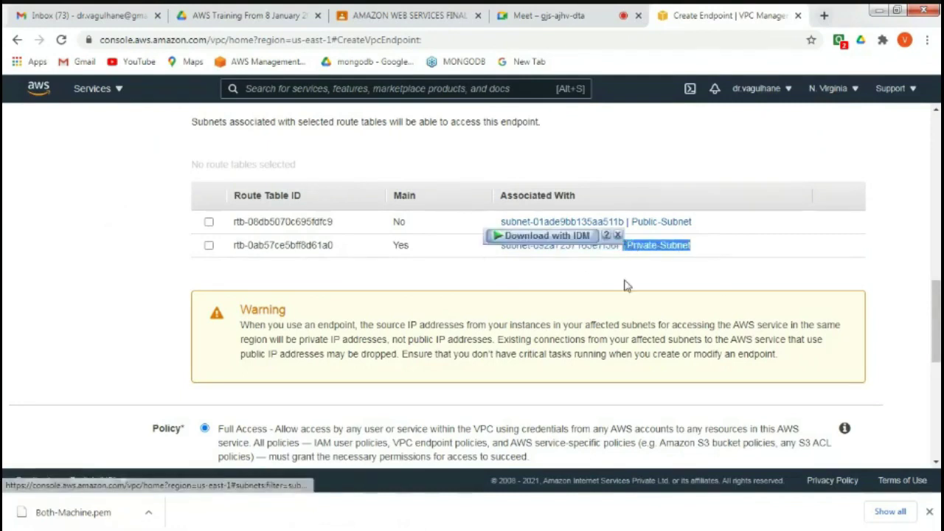
left_click(627, 285)
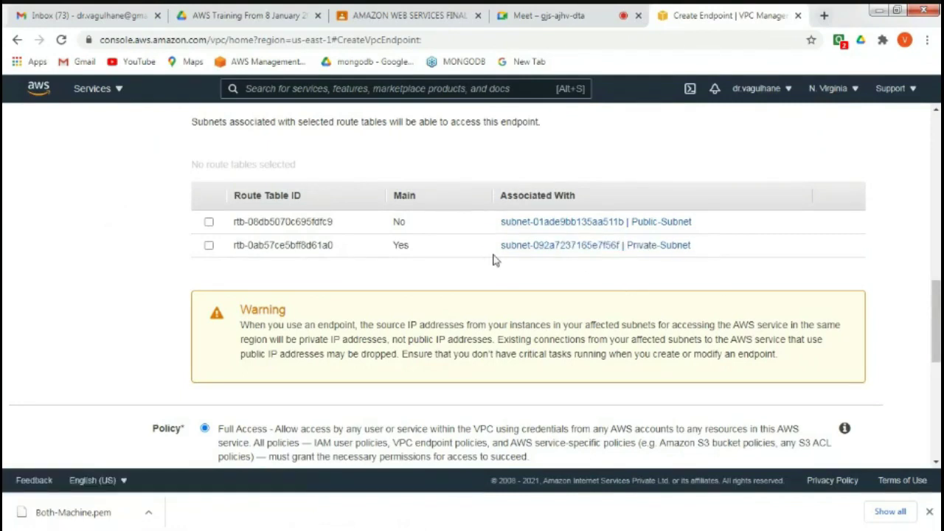
left_click(209, 247)
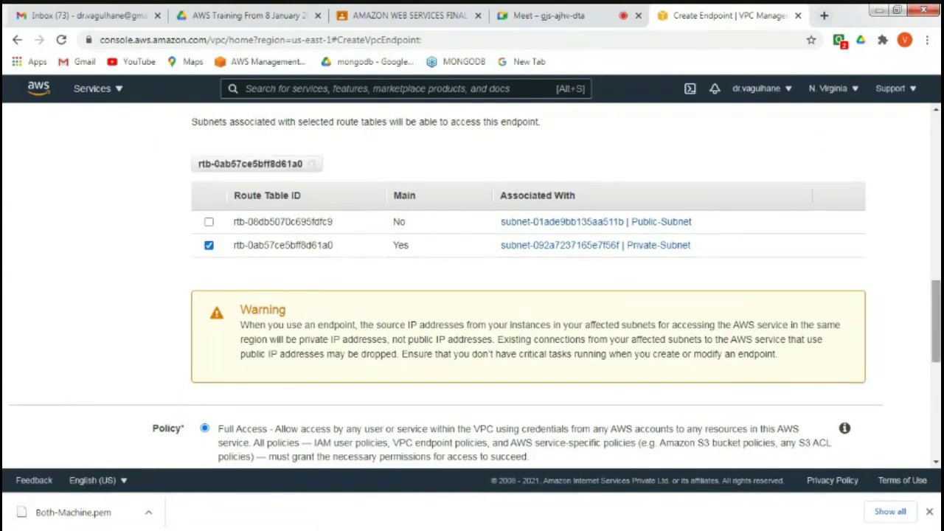
- Review the endpoint settings, create the endpoint without tags, and return to the Endpoints list
scroll(936, 317, "up", 1)
scroll(935, 310, "up", 8)
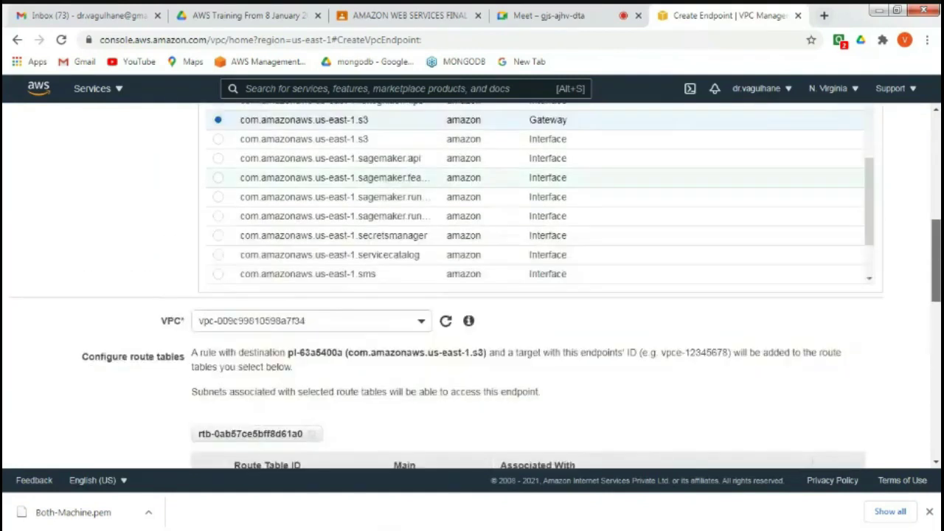
scroll(516, 295, "up", 2)
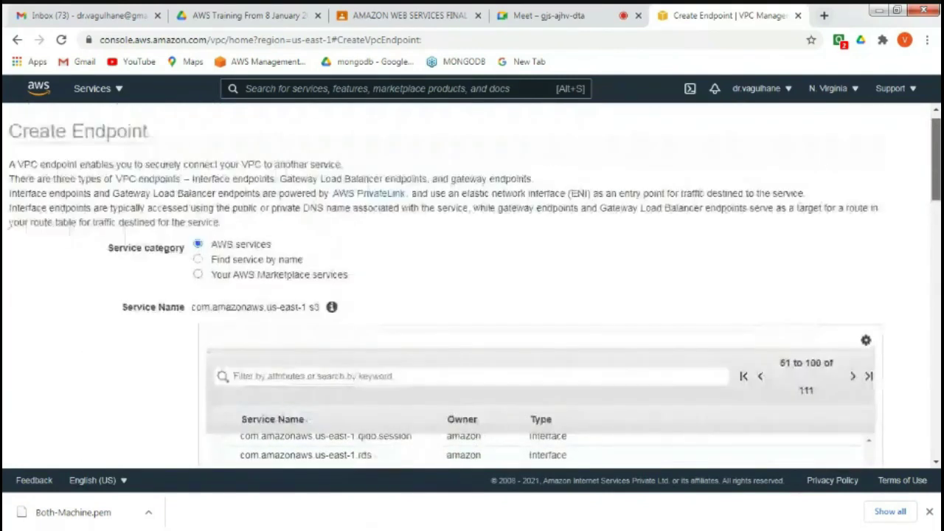
scroll(516, 295, "down", 6)
scroll(517, 295, "down", 10)
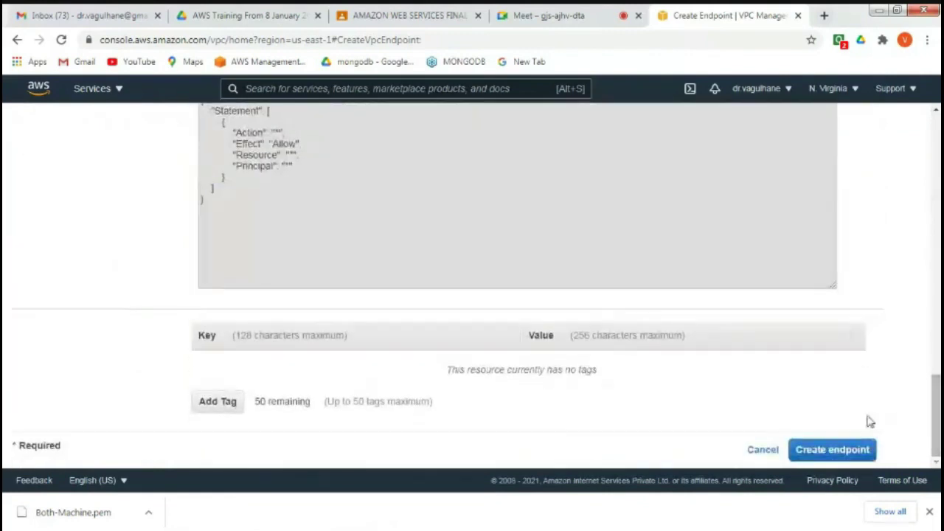
left_click(824, 458)
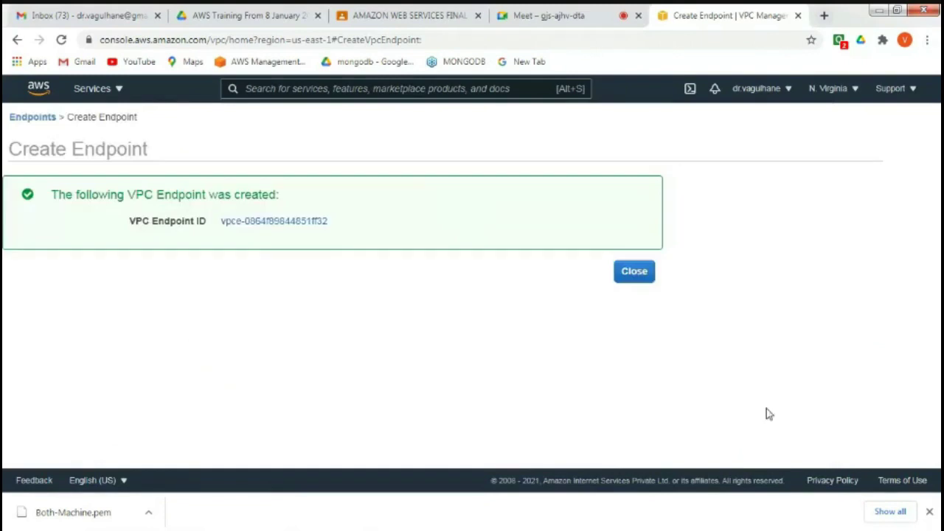
left_click(635, 274)
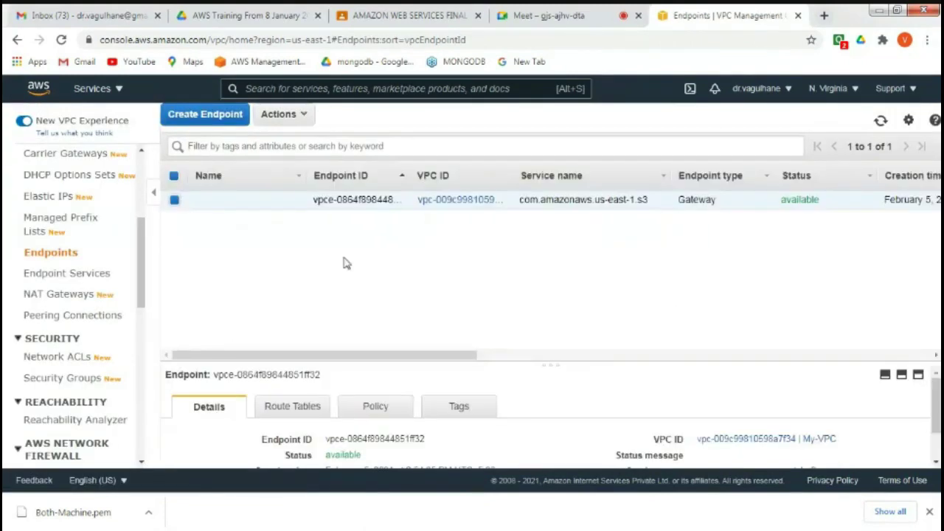
- Name the new S3 gateway endpoint VPC-ENDPOINT
mouse_move(275, 204)
left_click(293, 205)
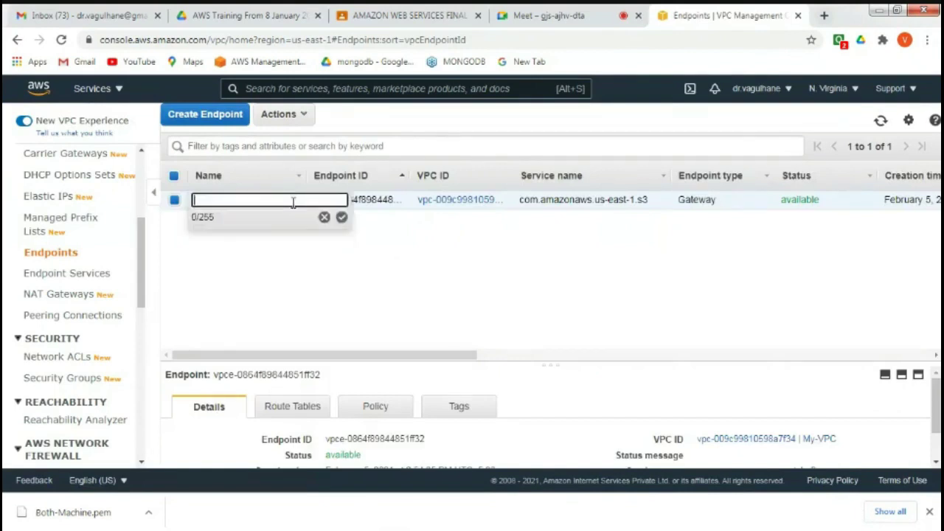
left_click(344, 290)
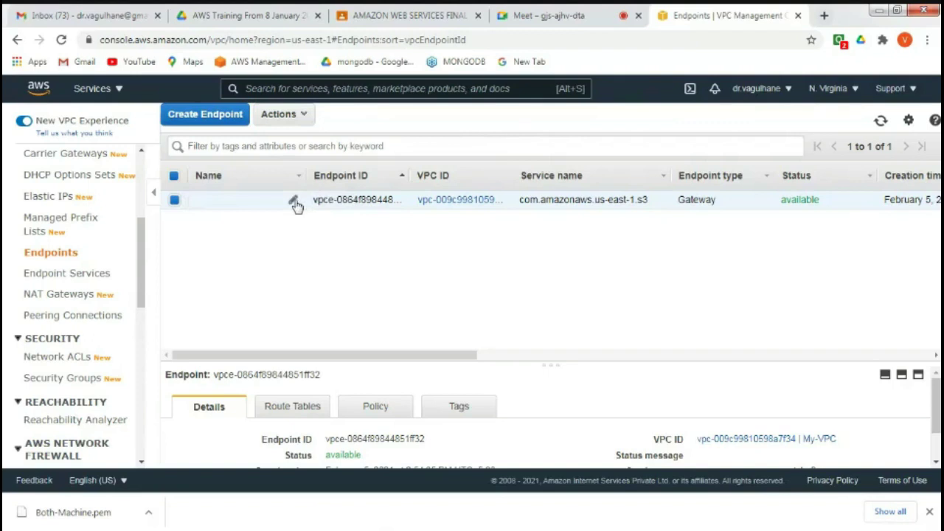
left_click(294, 204)
type("VP")
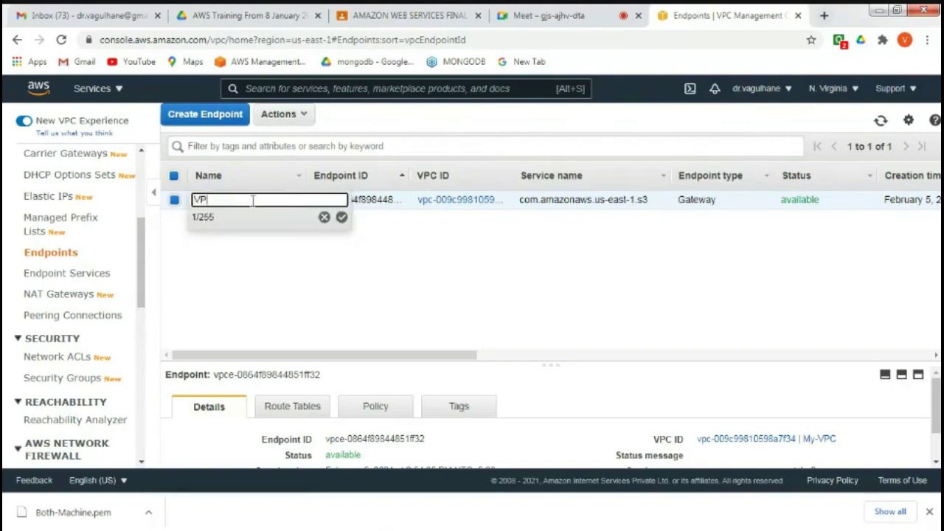
type("C-ENDPOINT")
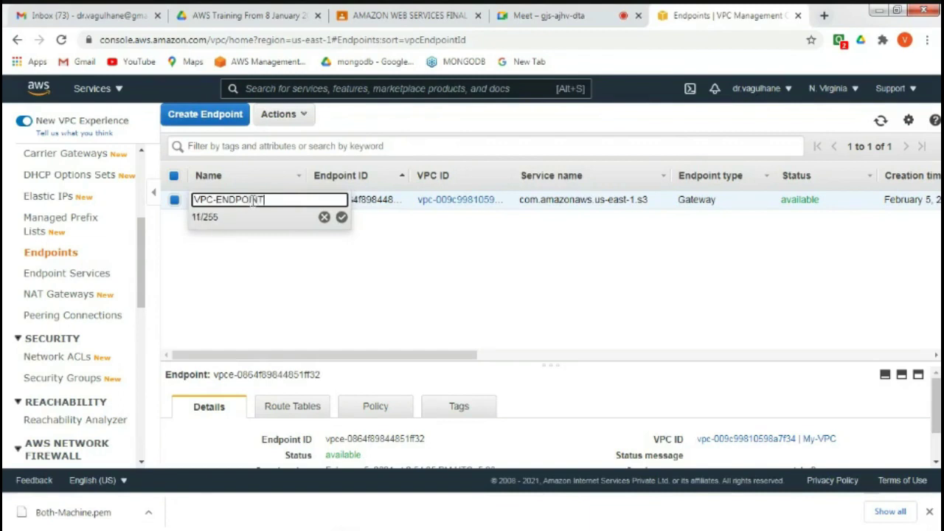
key("Return")
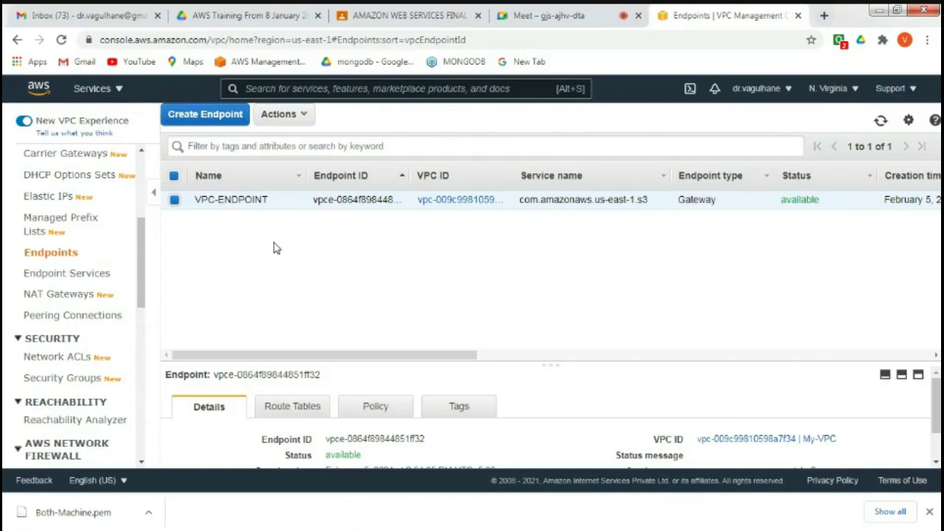
- Switch to MobaXterm, start a new SSH session, and bring up the Notepad note with the instances' IP addresses for the remote host
mouse_move(347, 523)
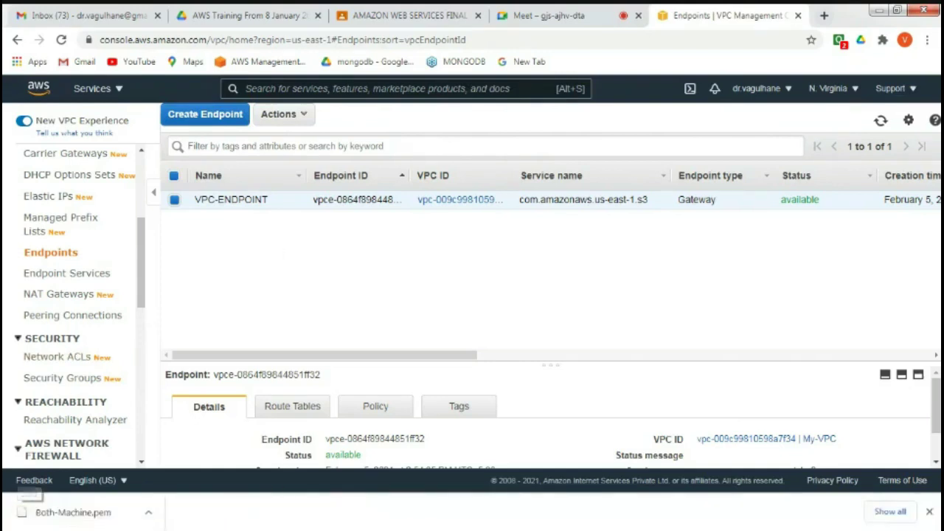
left_click(360, 520)
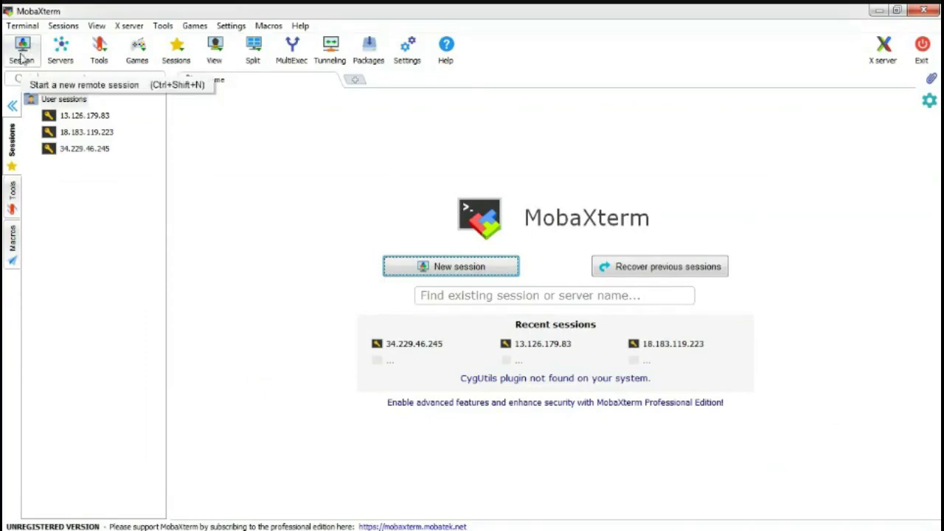
left_click(22, 58)
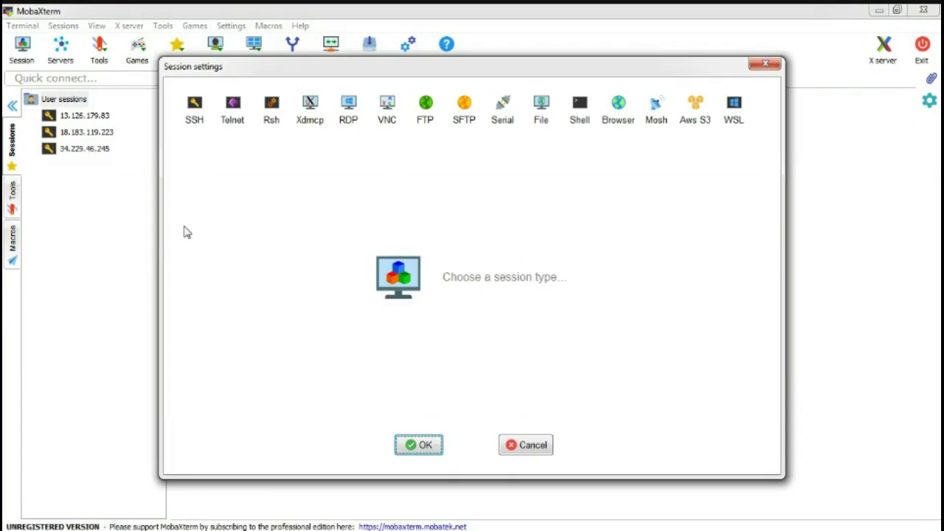
left_click(195, 119)
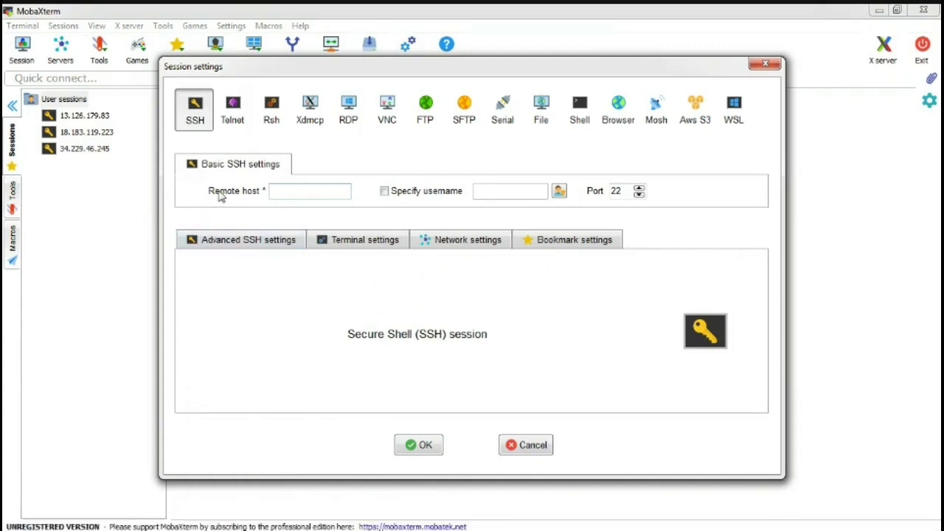
left_click(402, 521)
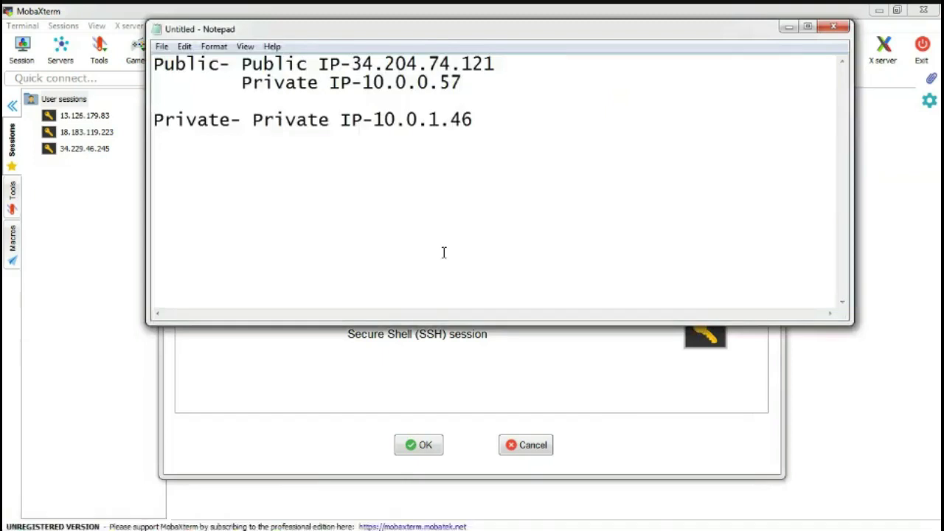
- Copy the public instance's public IP from the Notepad notes and set 34.204.74.121 as the SSH session's remote host
left_click(325, 521)
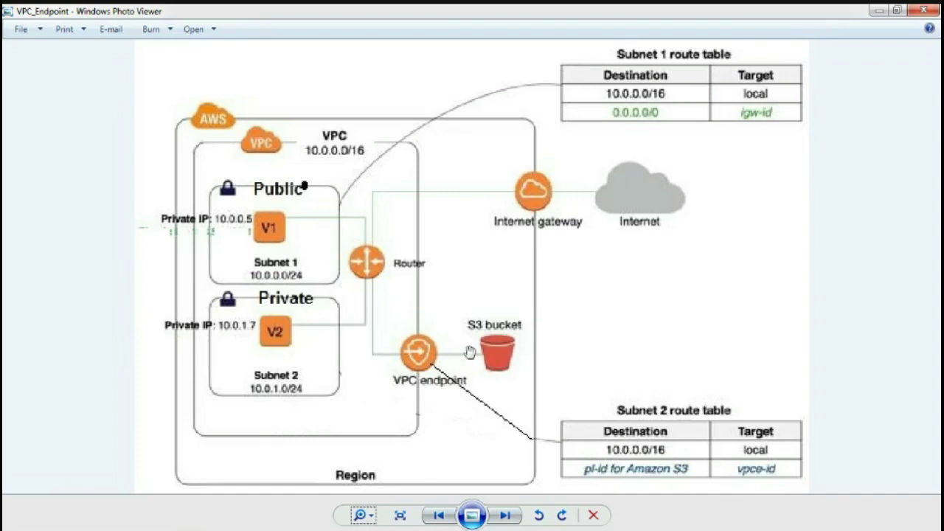
left_click(878, 11)
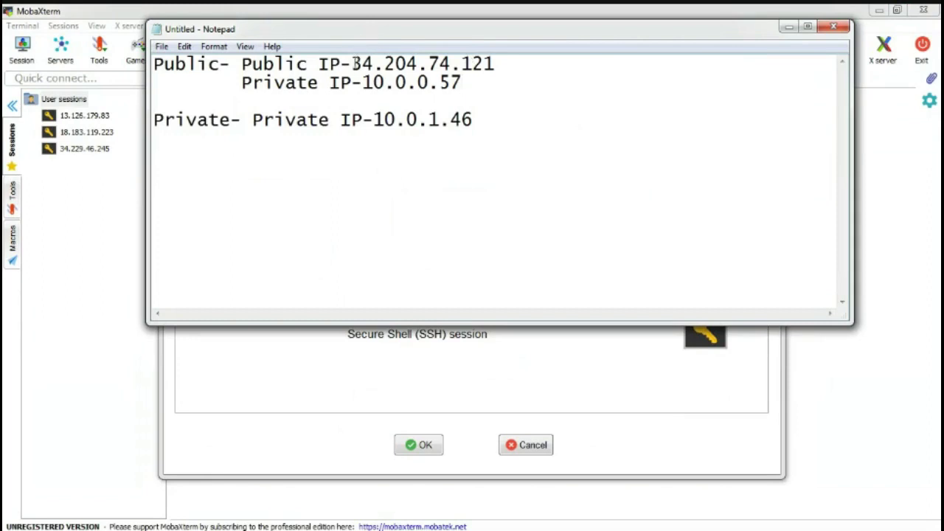
left_click_drag(351, 64, 503, 64)
key("ctrl+c")
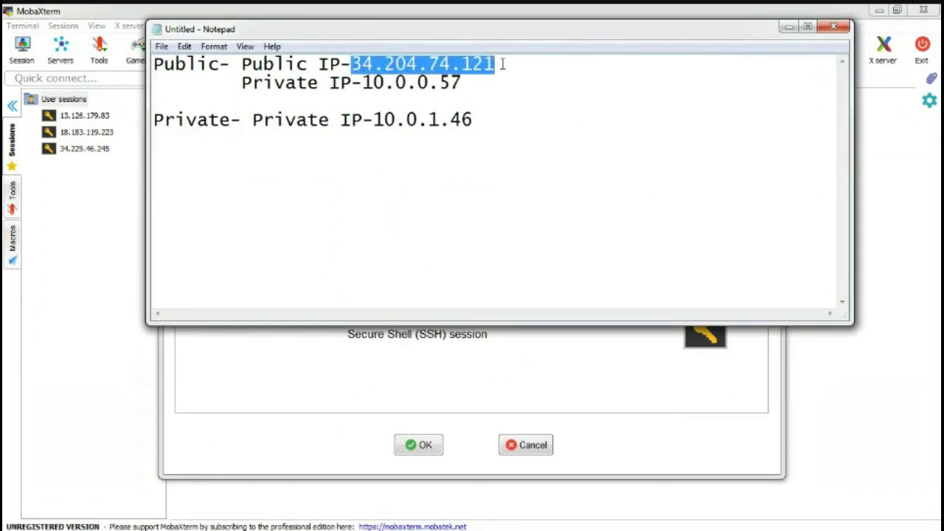
left_click(238, 413)
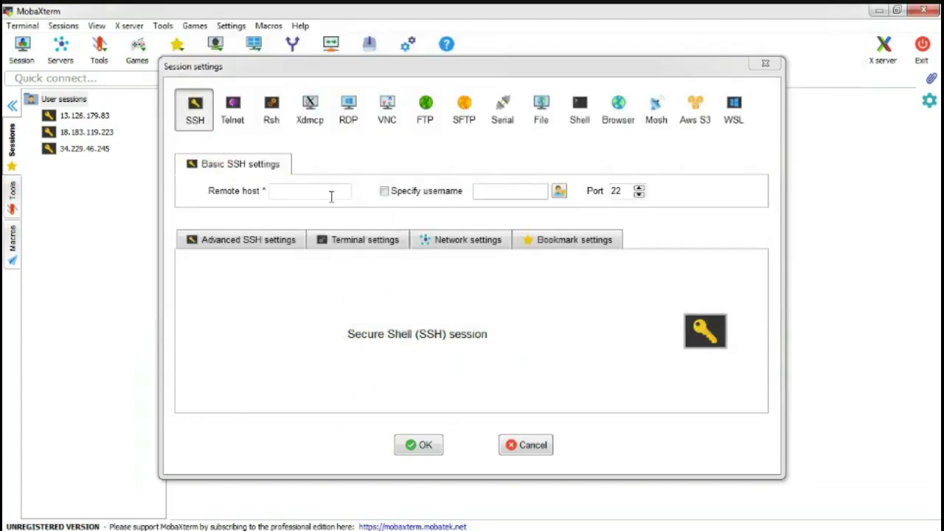
left_click(331, 194)
key("ctrl+v")
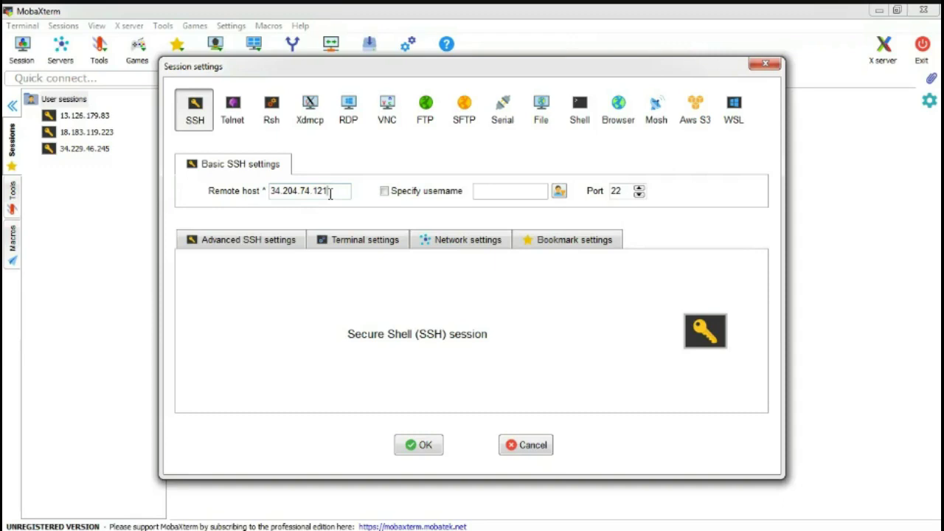
- Enable private key use in the advanced SSH settings and choose the Both key file from Downloads
left_click(250, 247)
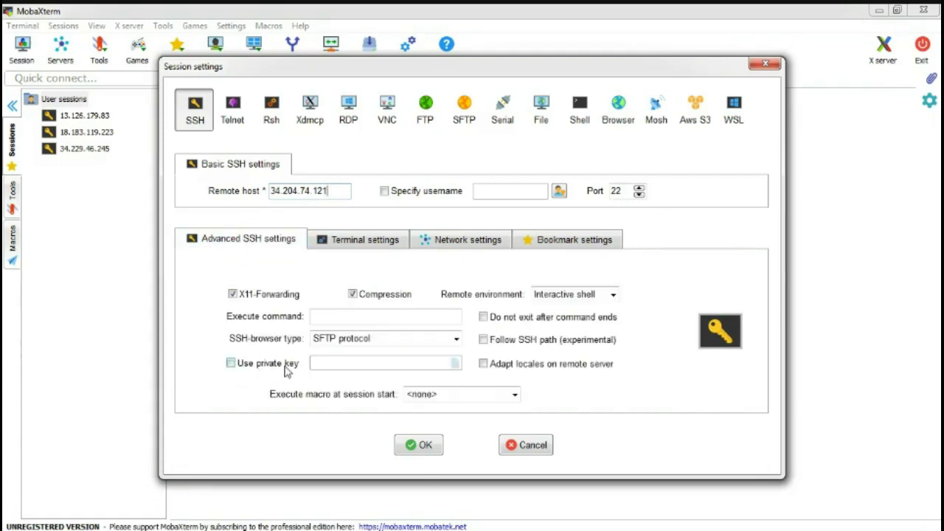
left_click(230, 368)
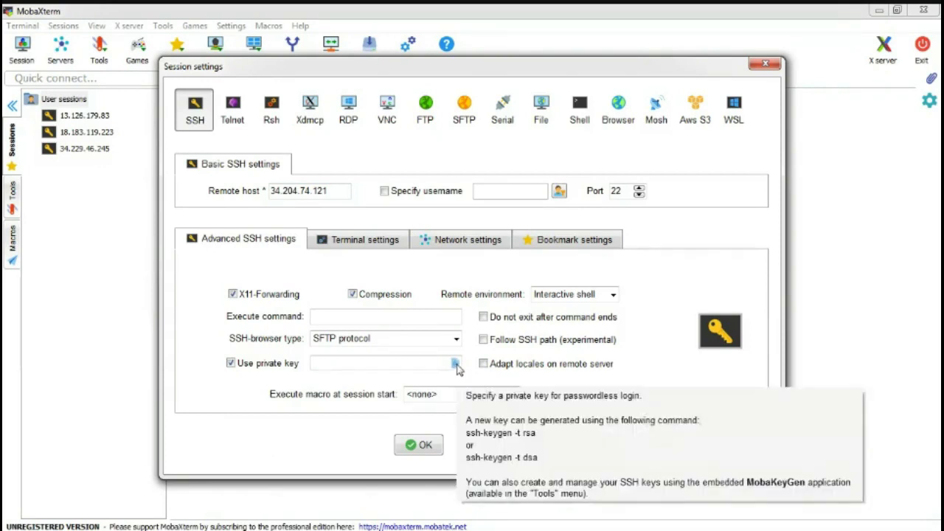
left_click(456, 364)
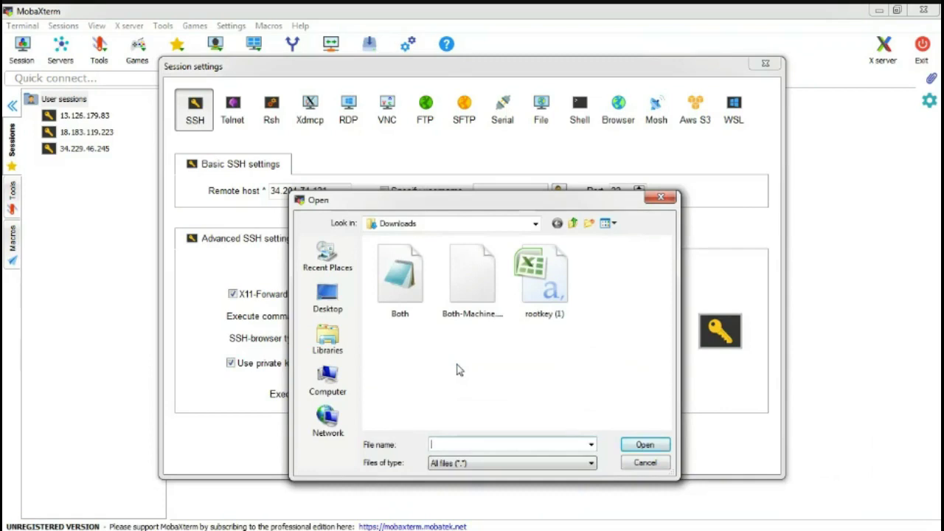
left_click(416, 297)
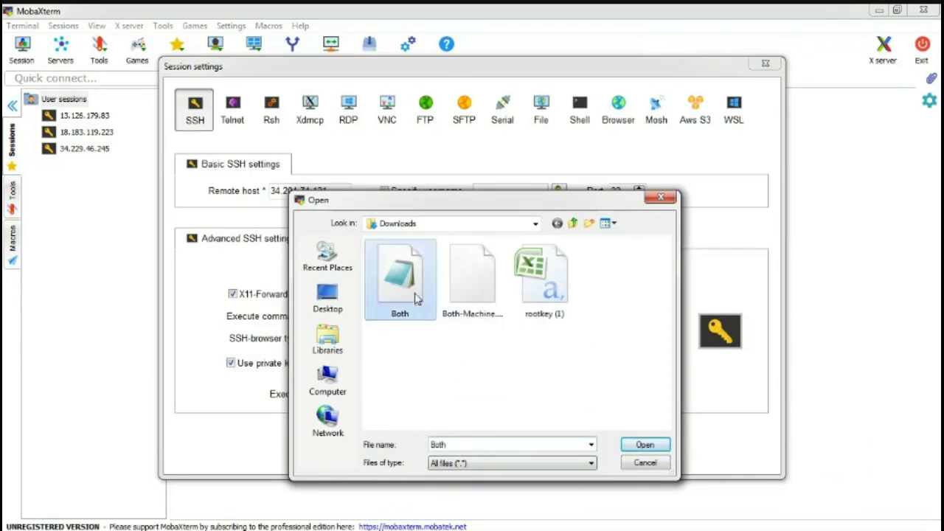
left_click(646, 446)
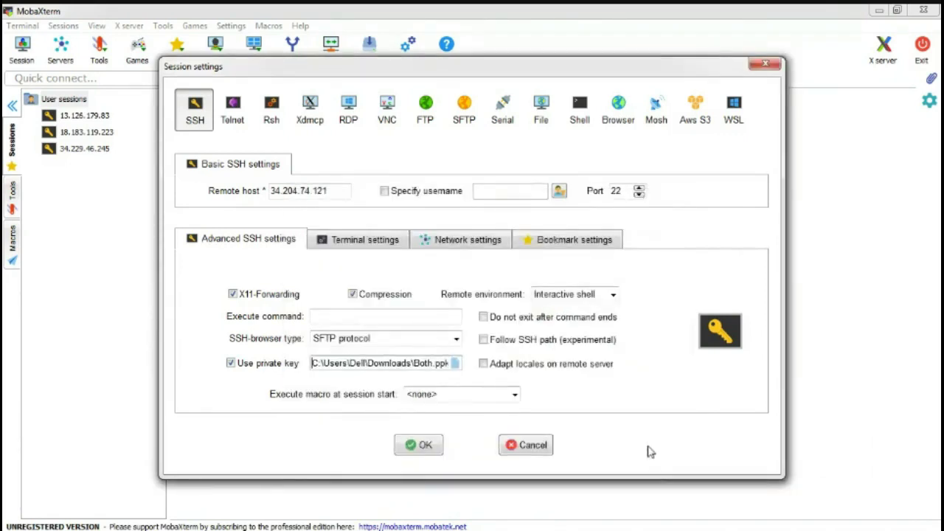
- Start the SSH session and log in as ec2-user
left_click(434, 449)
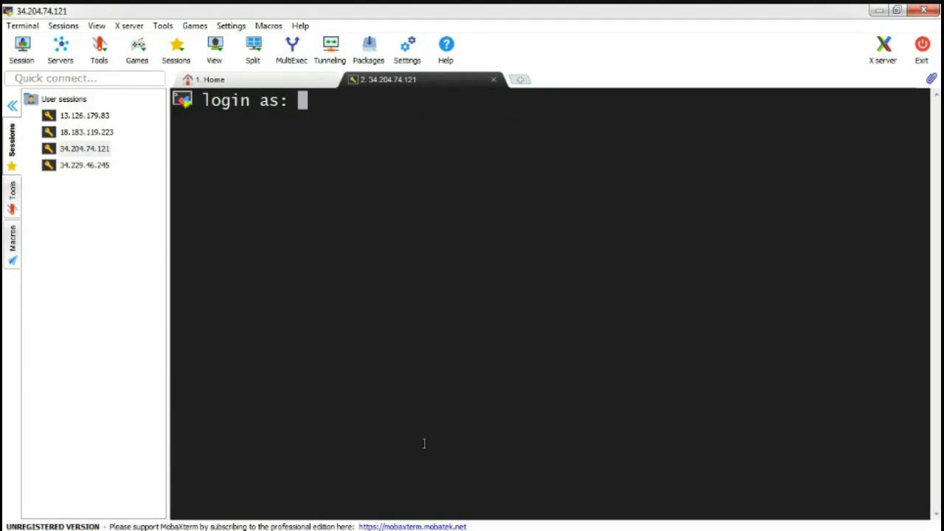
type("ec2-")
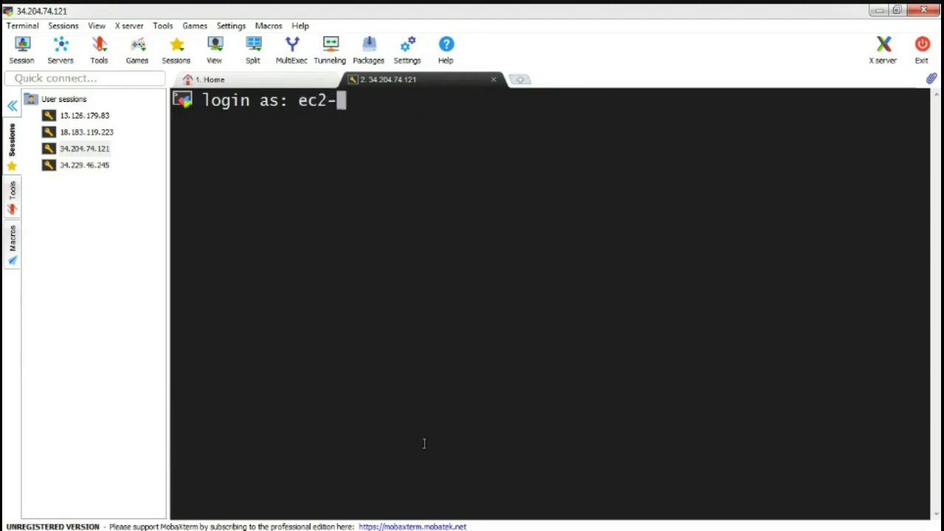
type("user")
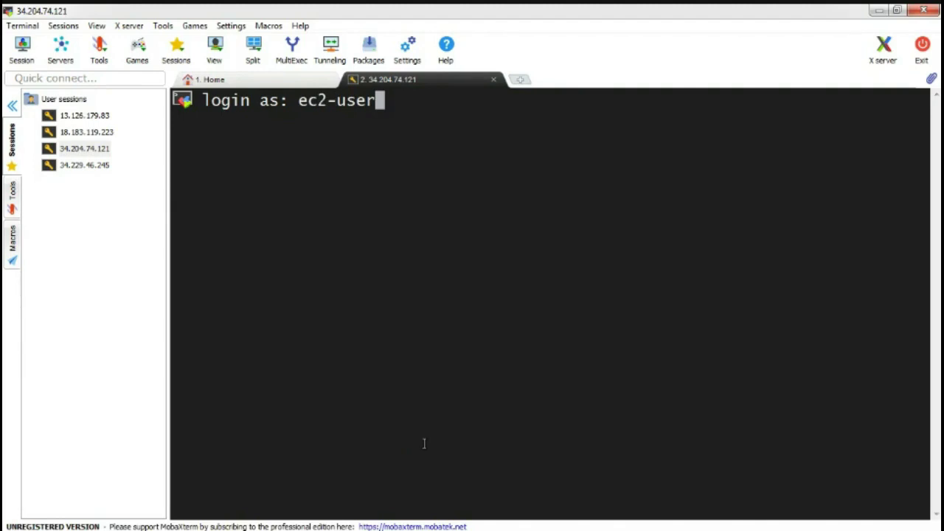
key("Return")
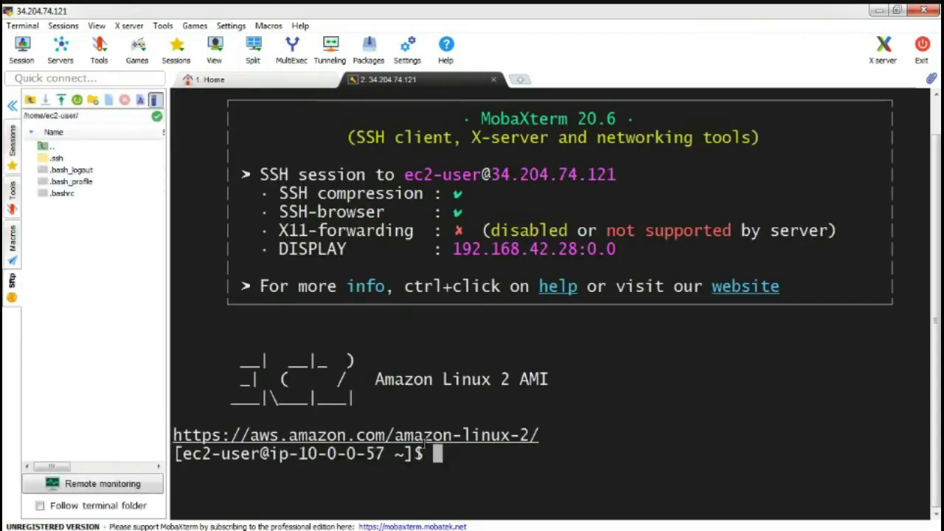
- Compare the private IP in the shell prompt with the public instance's private IP in the Notepad notes
left_click_drag(175, 435, 533, 437)
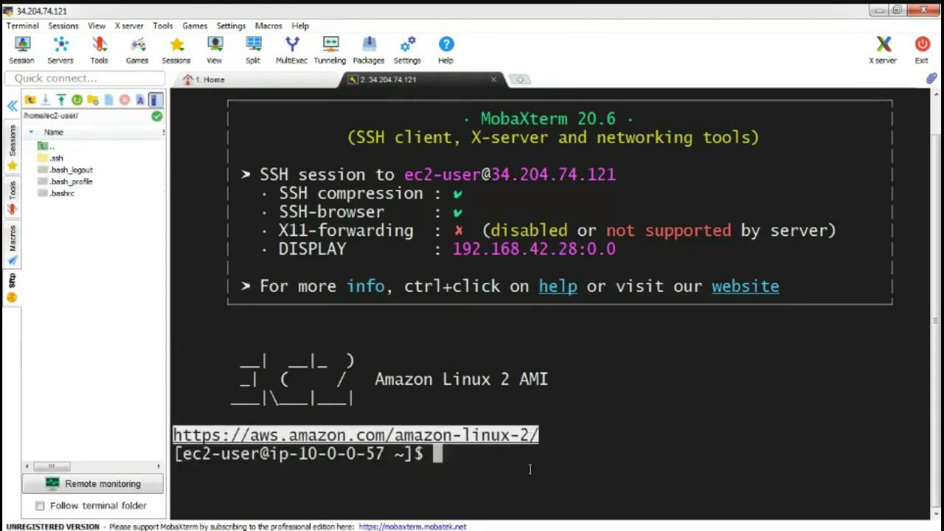
left_click(531, 470)
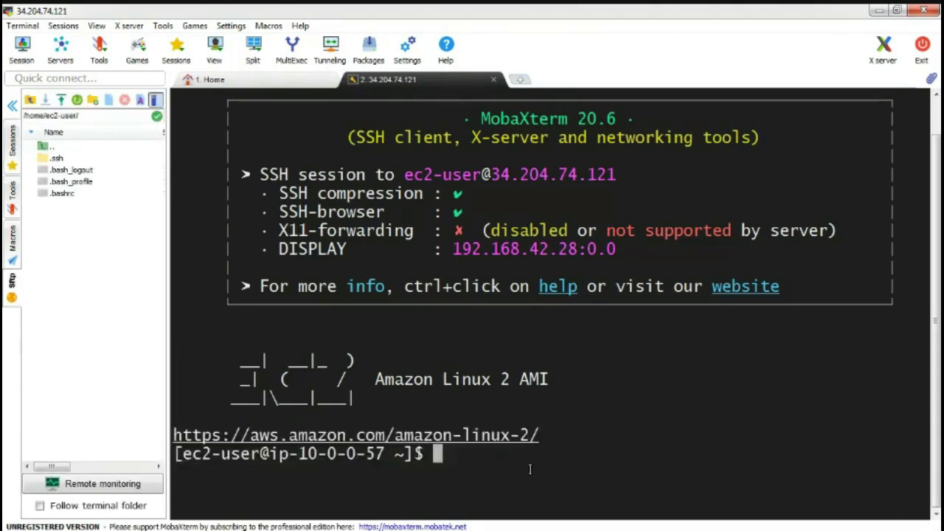
double_click(302, 454)
left_click_drag(307, 454, 402, 453)
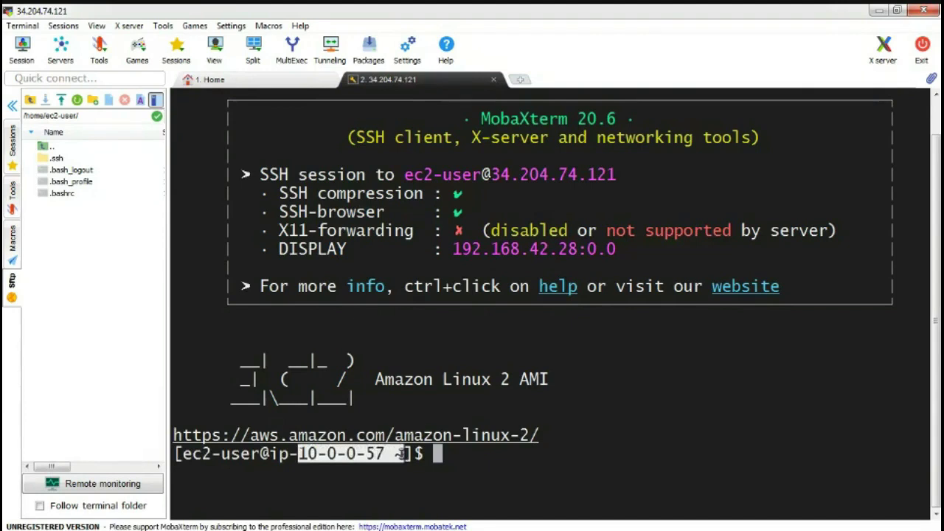
left_click(451, 453)
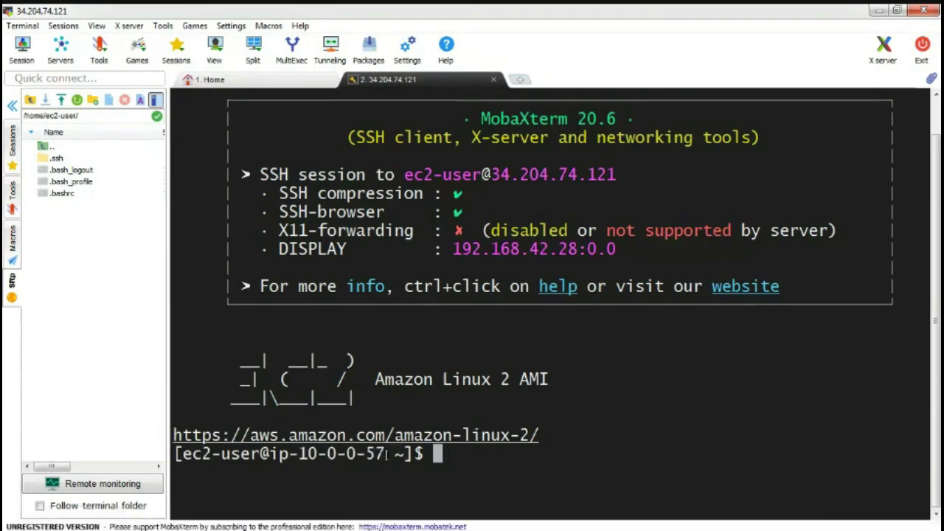
left_click_drag(395, 454, 290, 455)
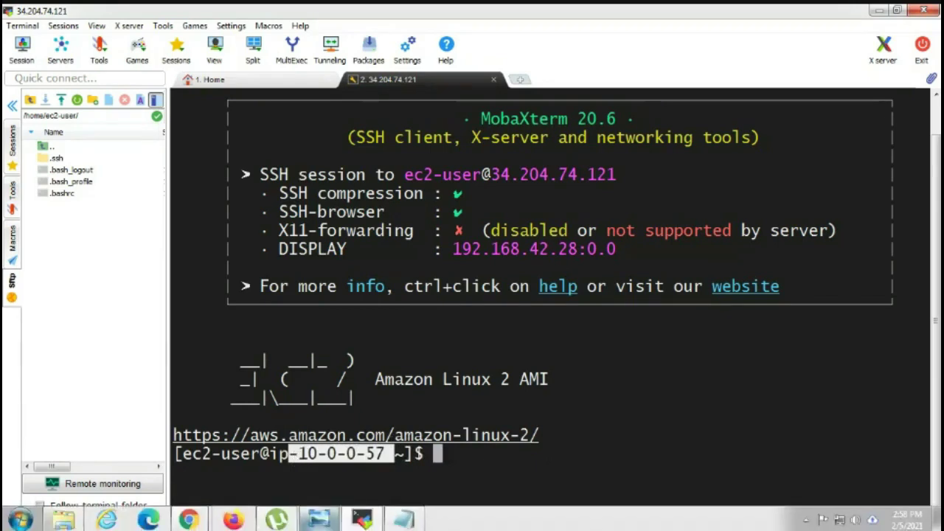
left_click(400, 521)
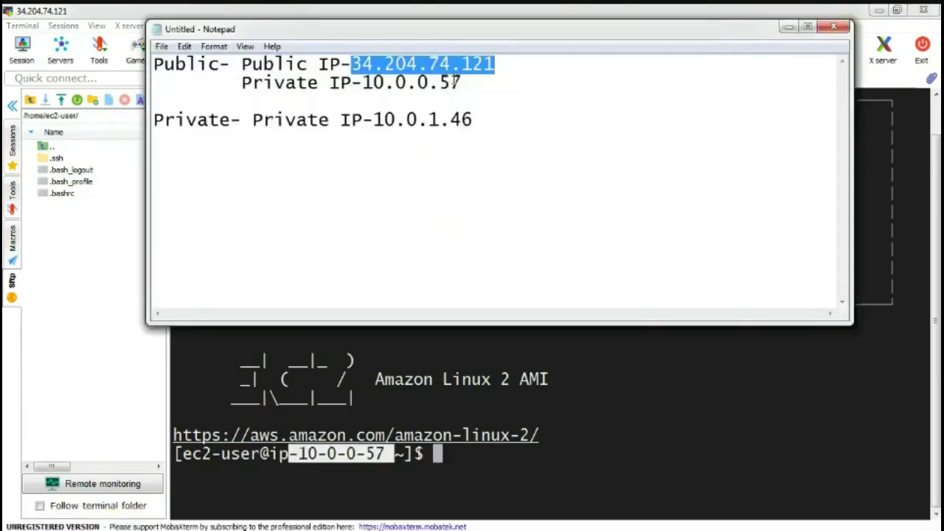
left_click_drag(462, 83, 362, 82)
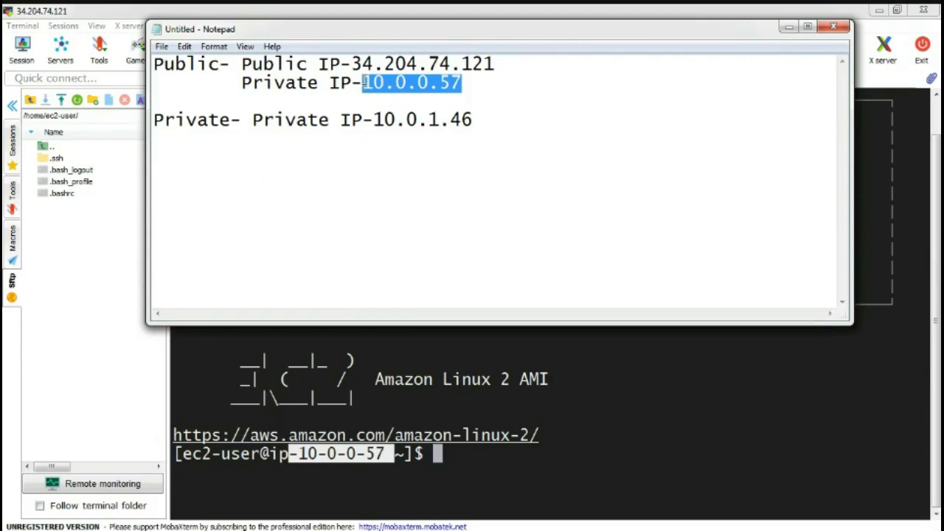
left_click(476, 454)
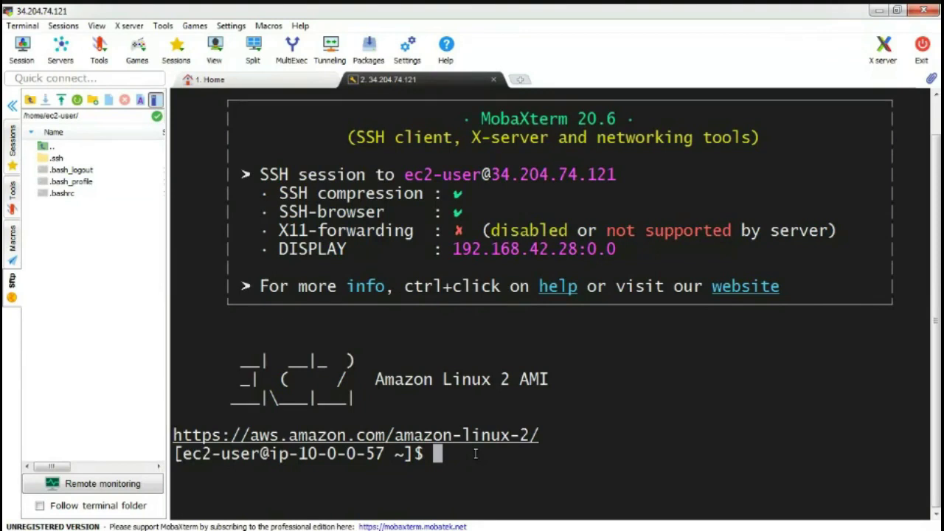
left_click_drag(430, 454, 421, 452)
left_click(419, 453)
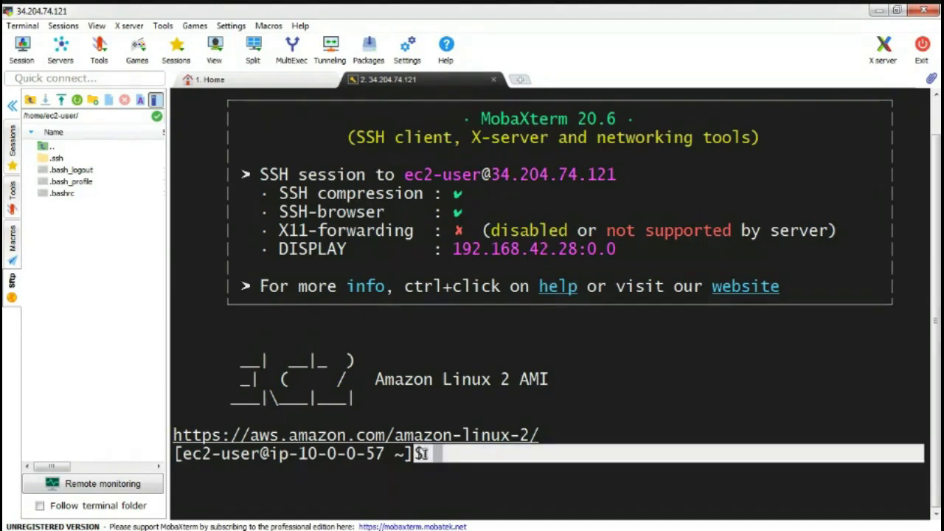
left_click(421, 453)
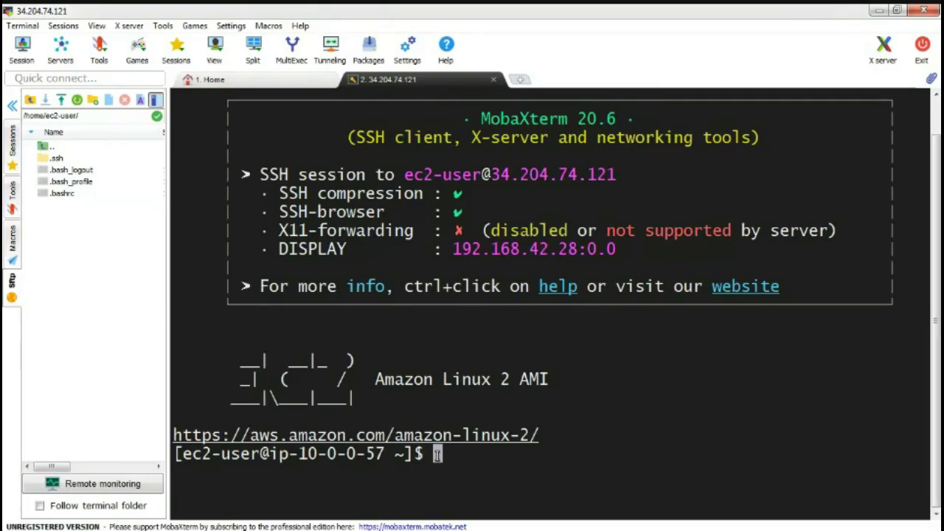
type("su")
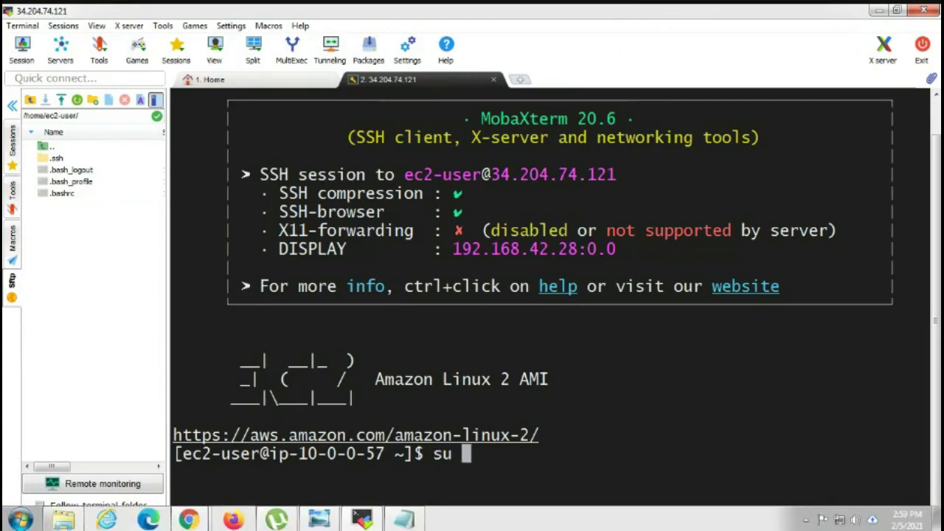
key("BackSpace")
key("BackSpace")
key("BackSpace")
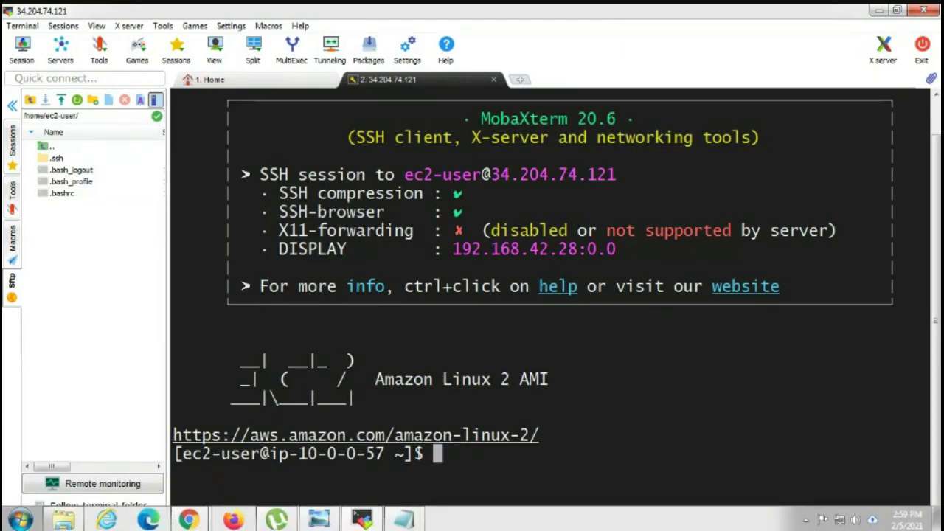
- Switch to the root user with sudo su - and clear the terminal
type("su")
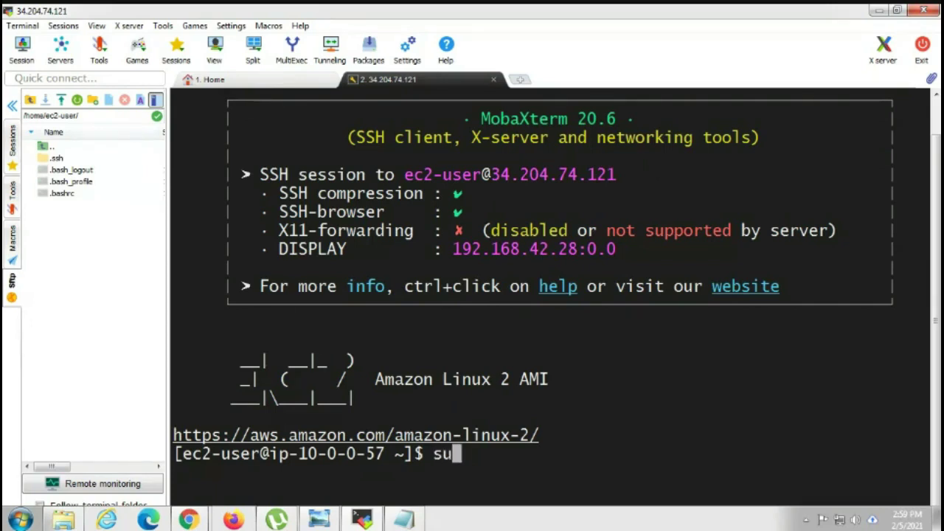
type("do ")
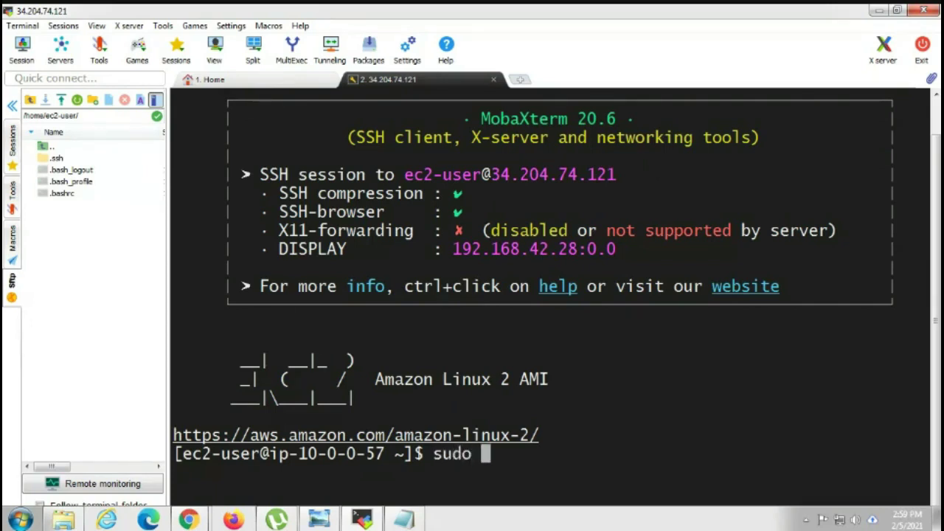
type("su ")
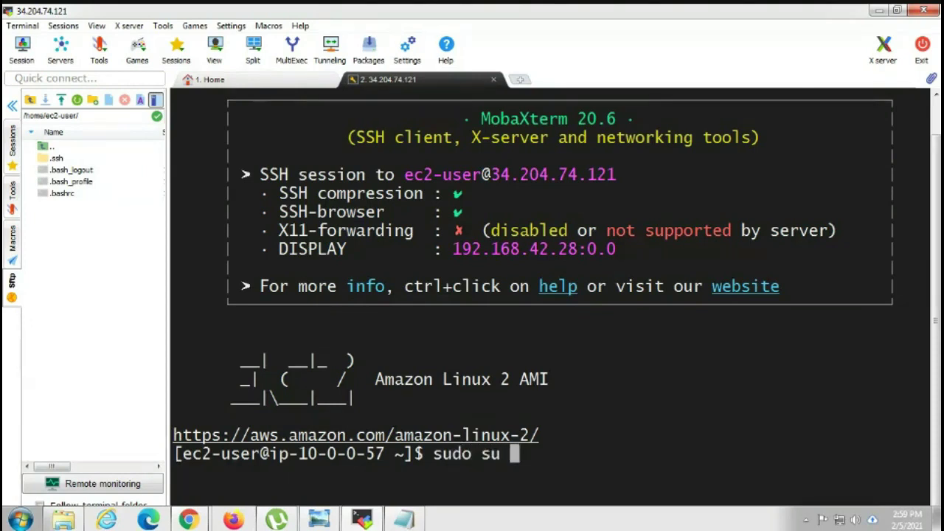
type("-")
key("Return")
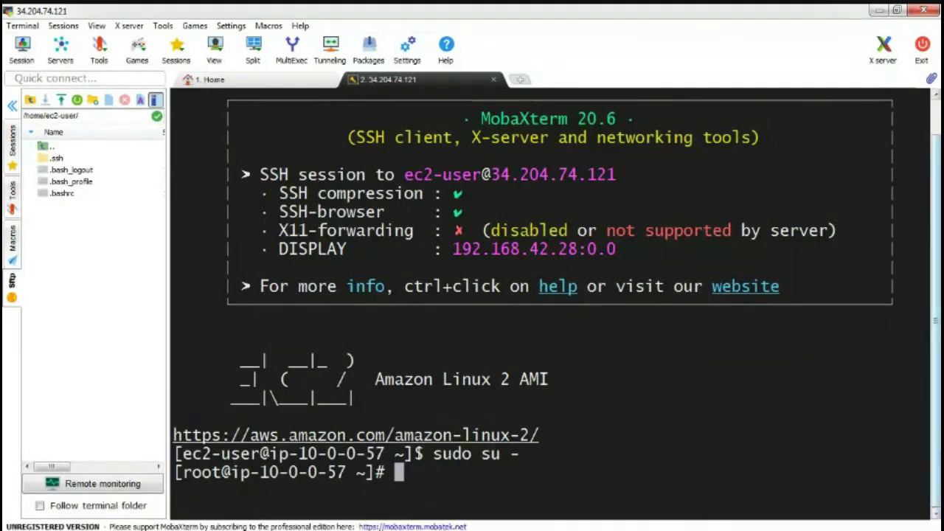
type("clear")
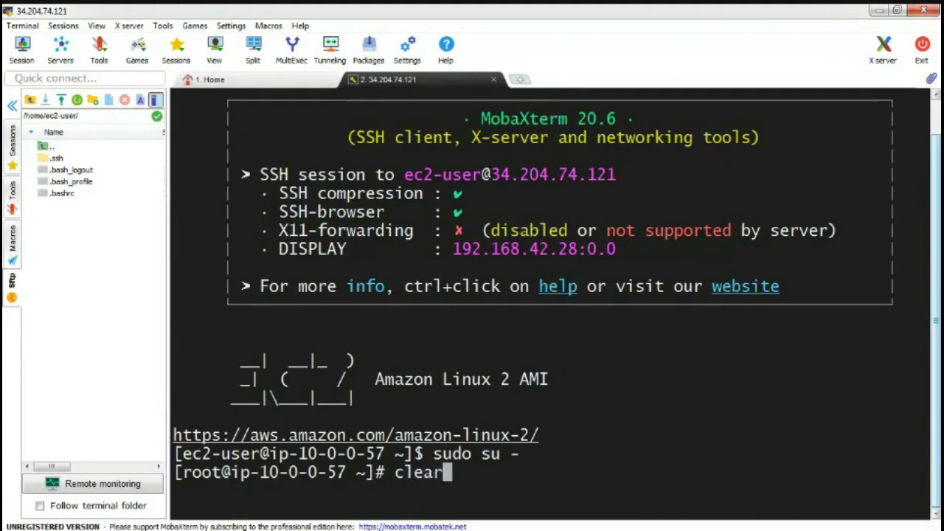
key("Return")
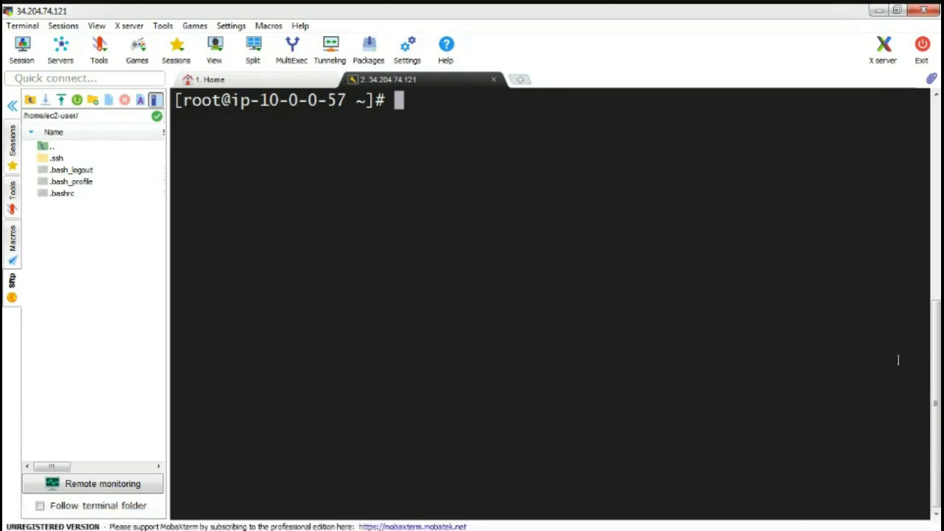
- Create and open the file abc.pem in vi
type("vi")
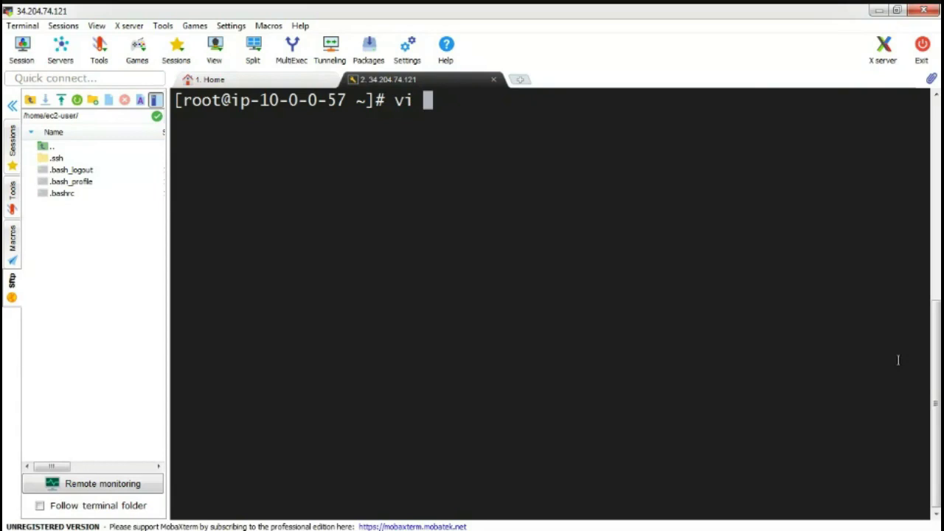
type("abc.")
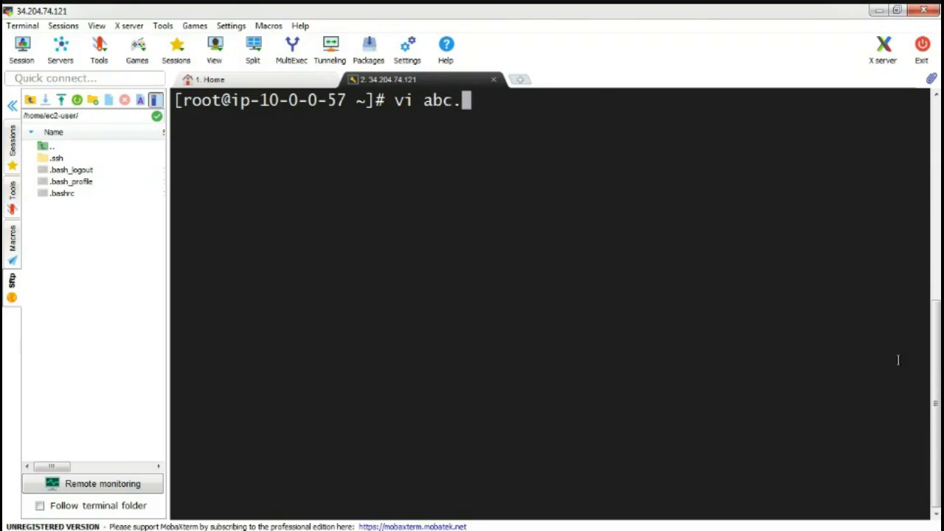
type("pem")
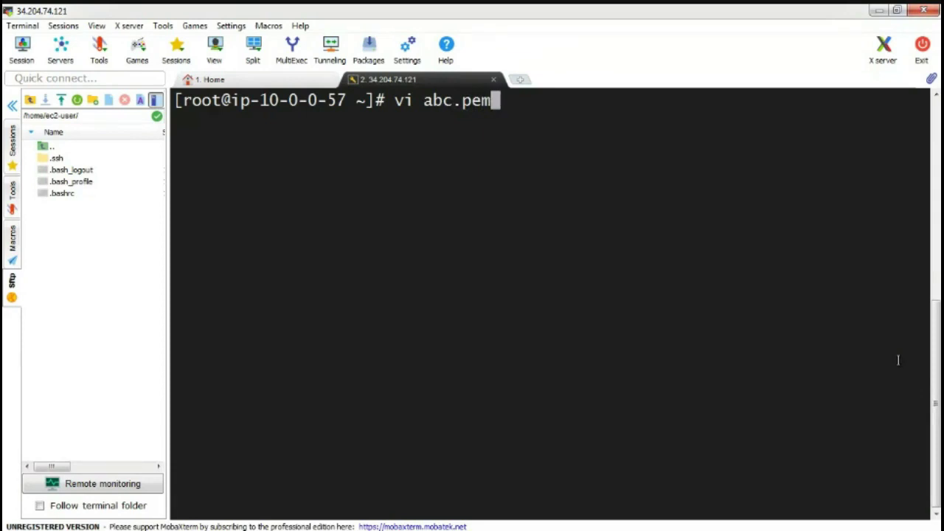
key("Return")
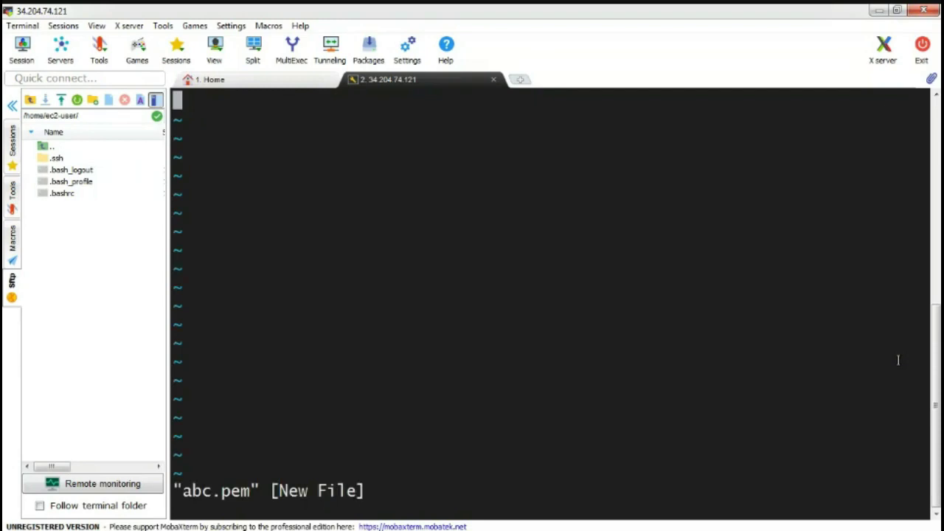
- Add the vi insert command i below the private instance's IP in the Notepad notes and return to the terminal
mouse_move(517, 527)
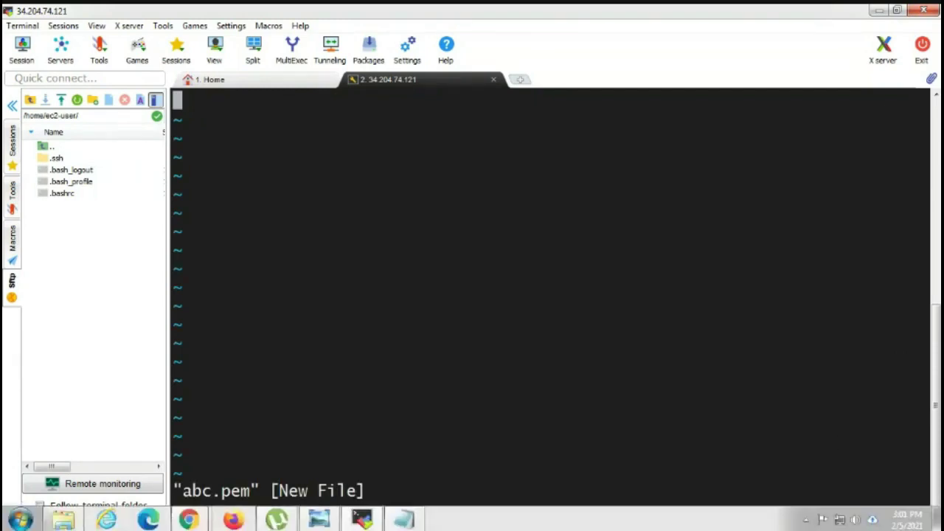
left_click(403, 520)
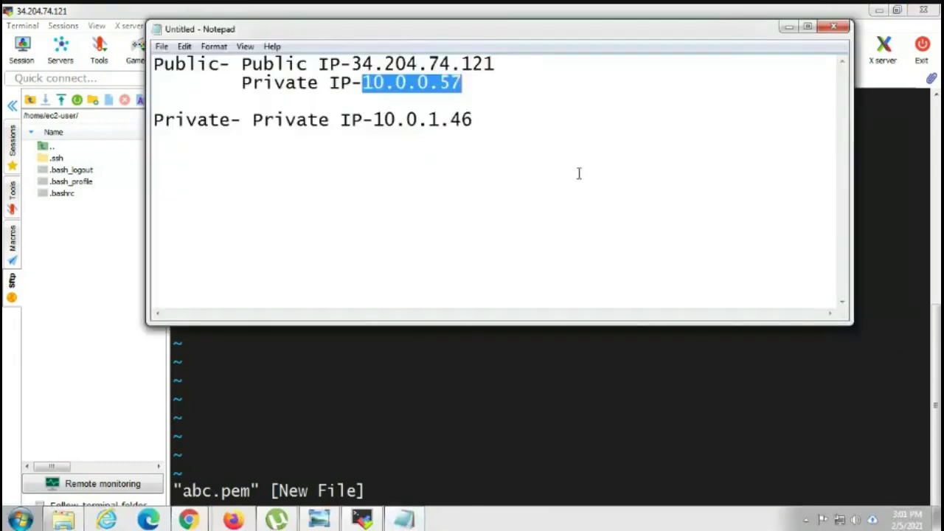
left_click(579, 118)
key("Return")
key("Return")
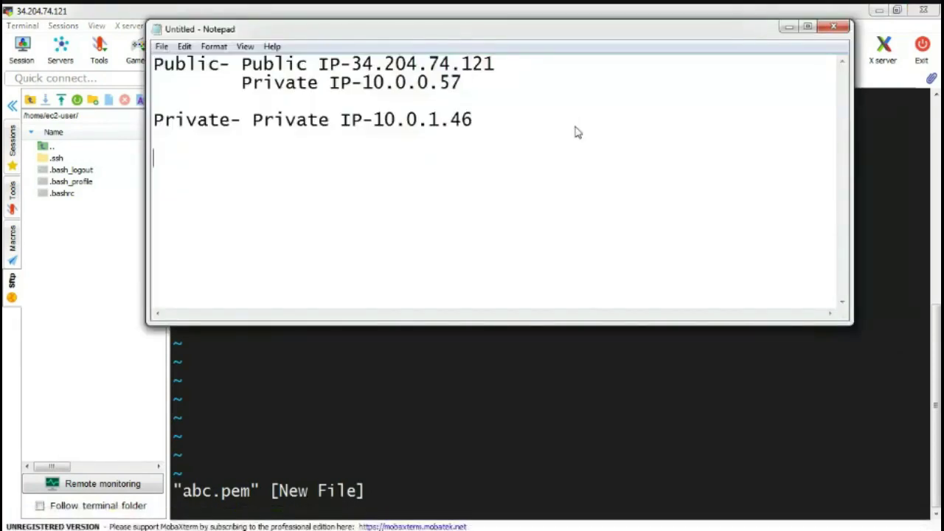
type("ii")
key("BackSpace")
left_click(477, 351)
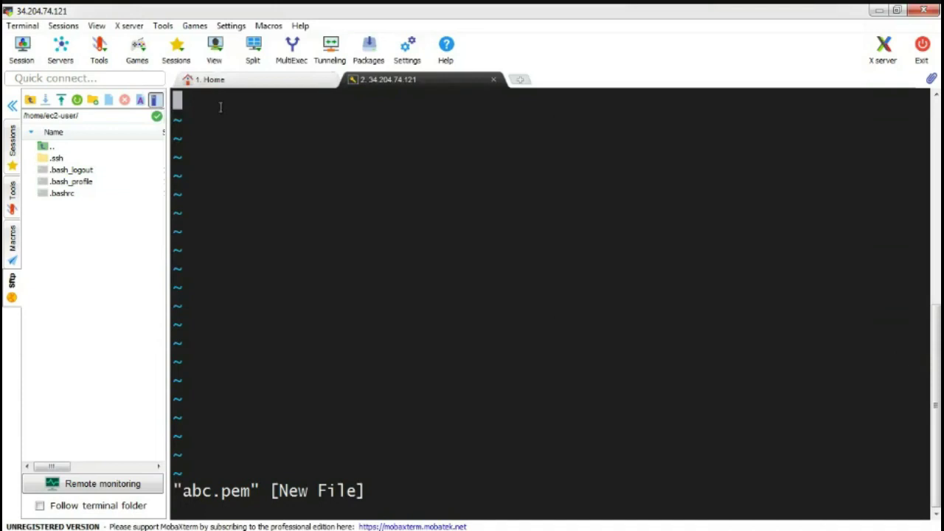
- Enter insert mode in vi, and open Both-Machine.pem from the Downloads folder in EditPlus
key("i")
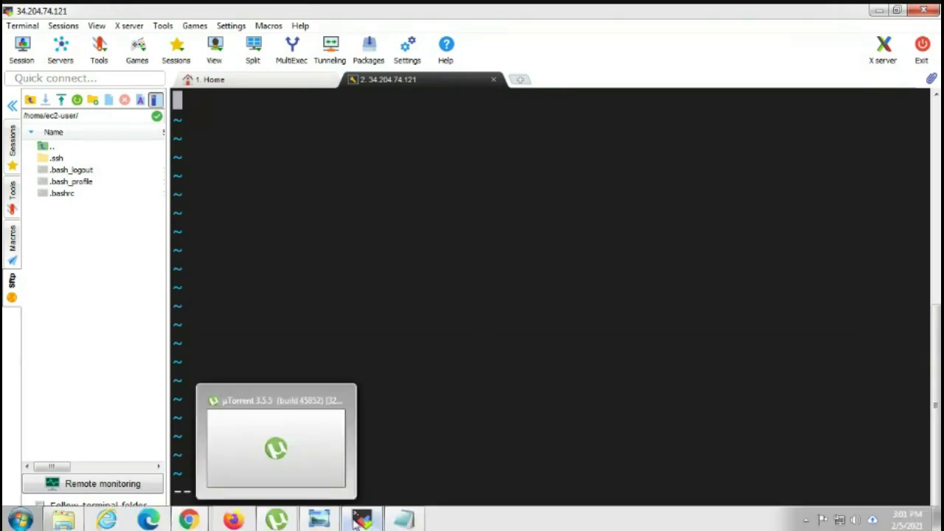
left_click(63, 521)
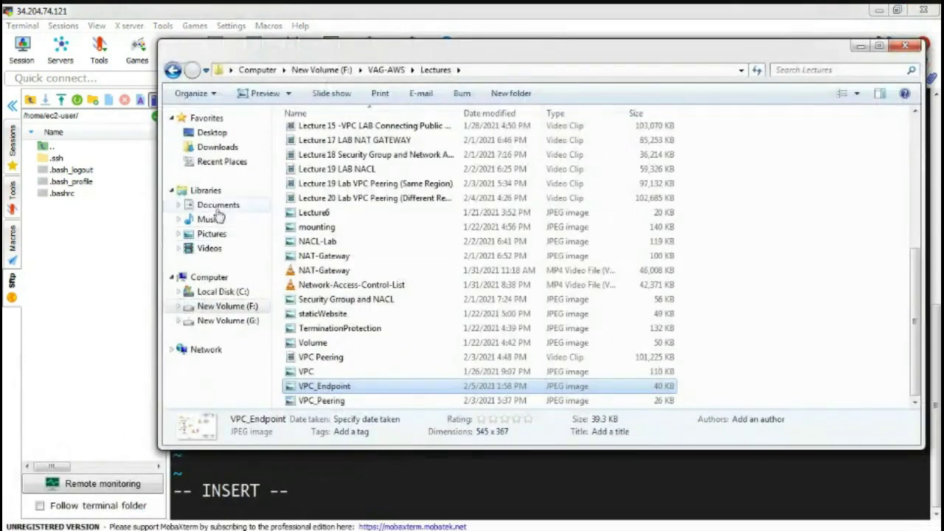
left_click(221, 152)
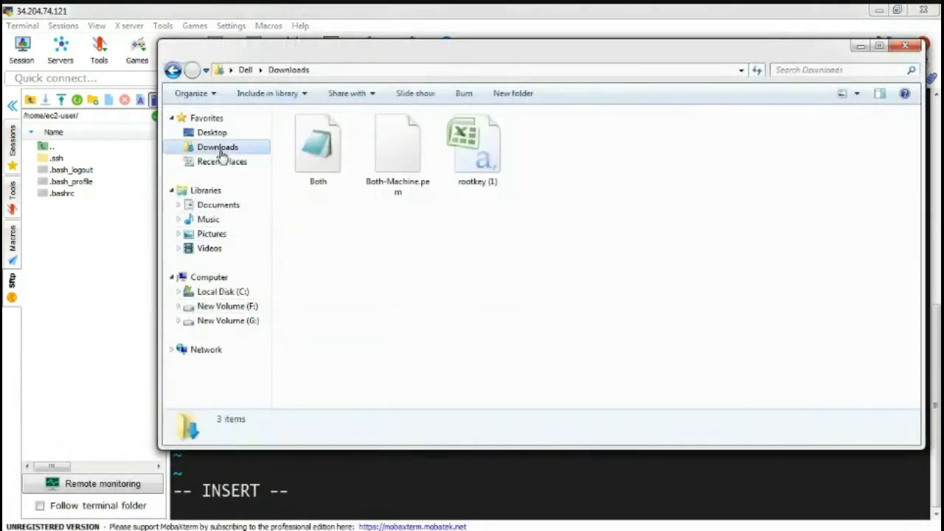
left_click(396, 186)
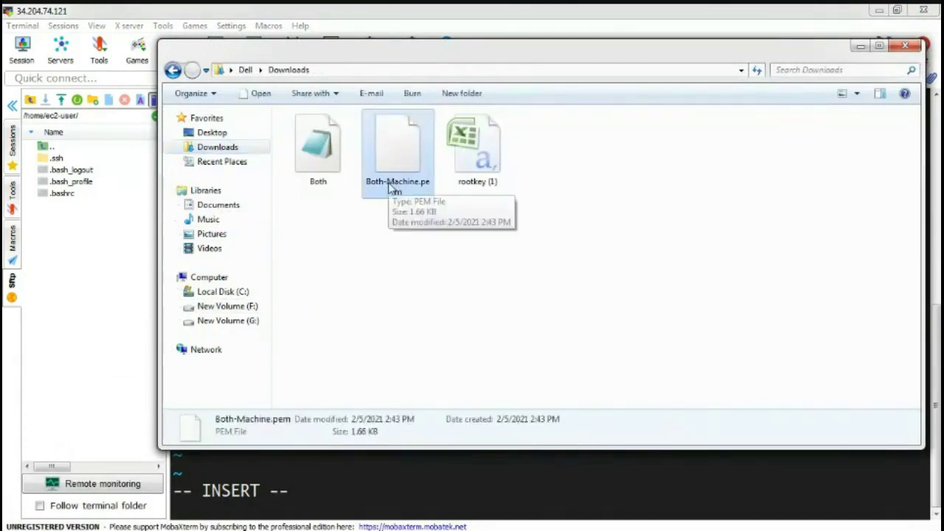
right_click(391, 189)
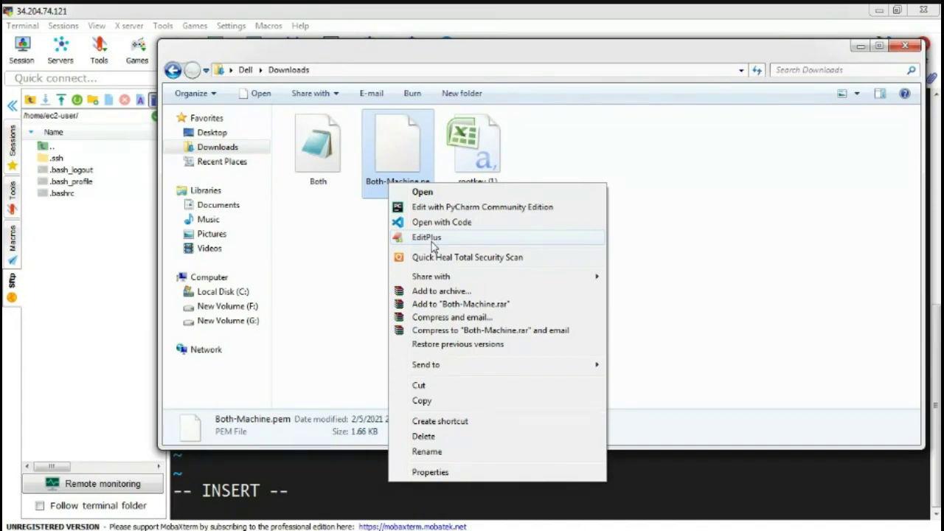
left_click(434, 245)
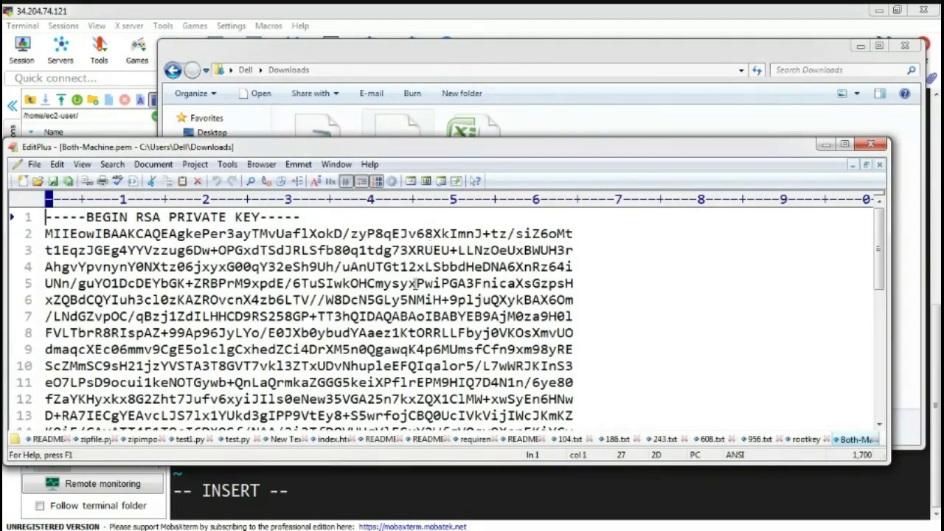
- Copy the entire private key from Both-Machine.pem and paste it into abc.pem in the MobaXterm terminal
left_click(404, 332)
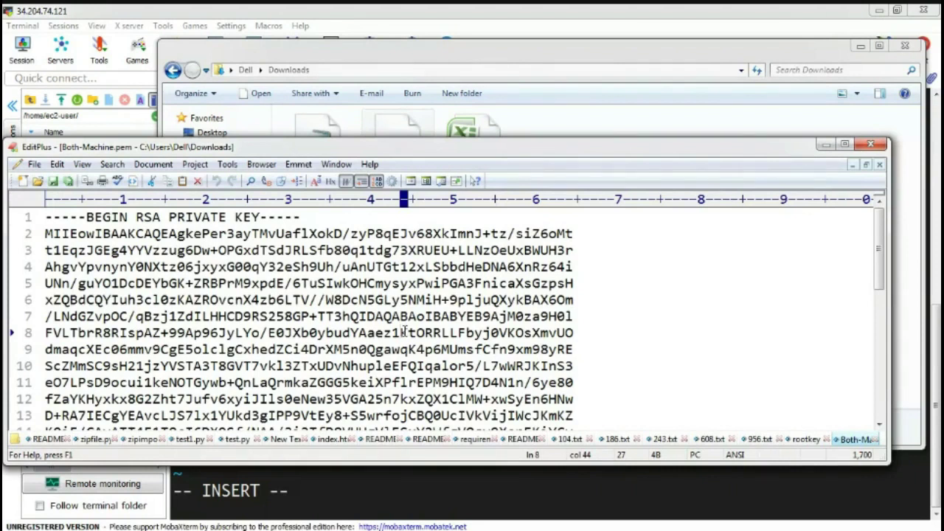
key("ctrl+a")
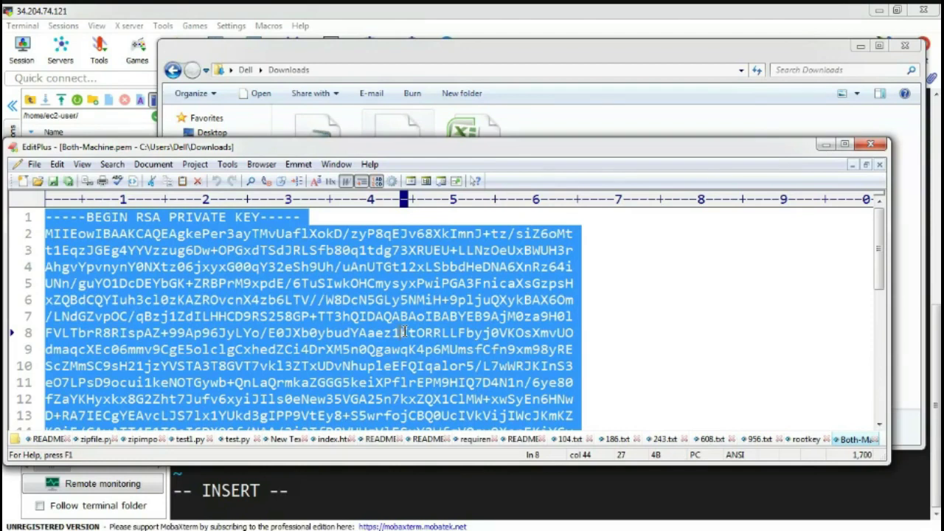
right_click(404, 332)
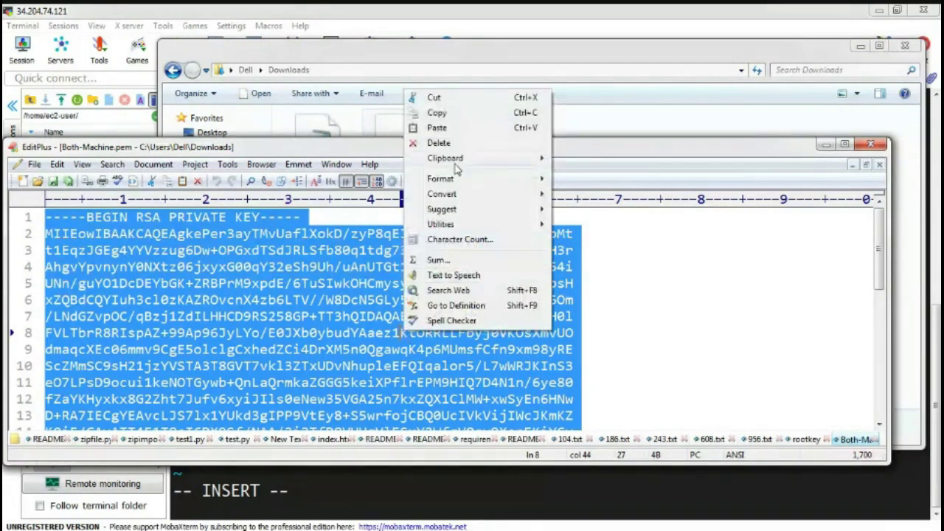
left_click(479, 116)
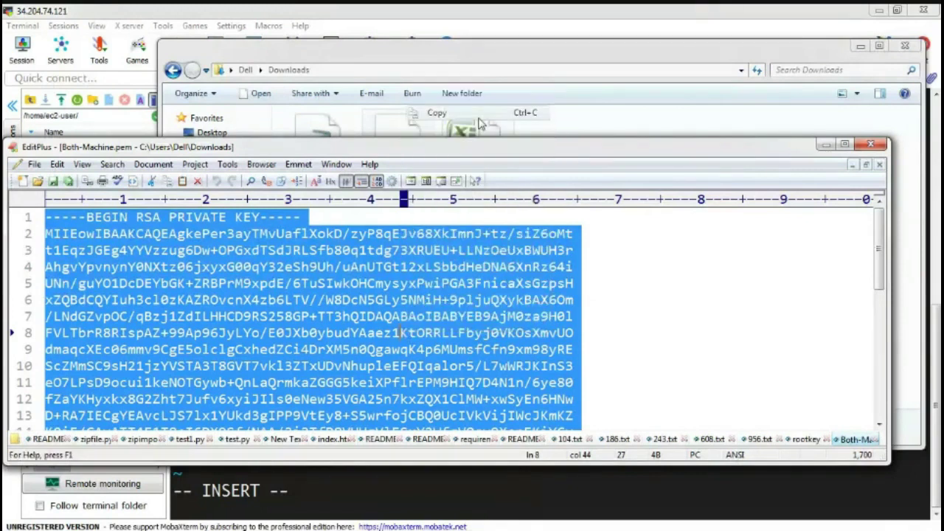
left_click(495, 10)
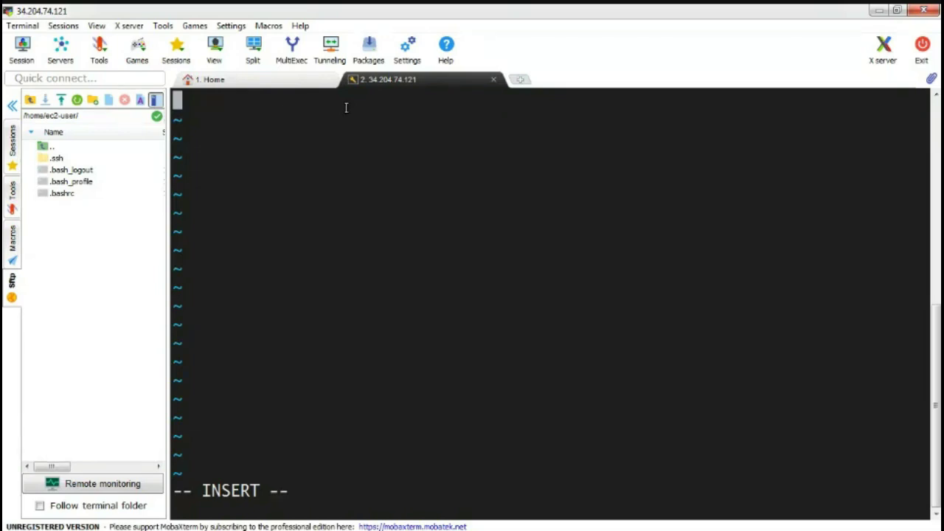
right_click(346, 108)
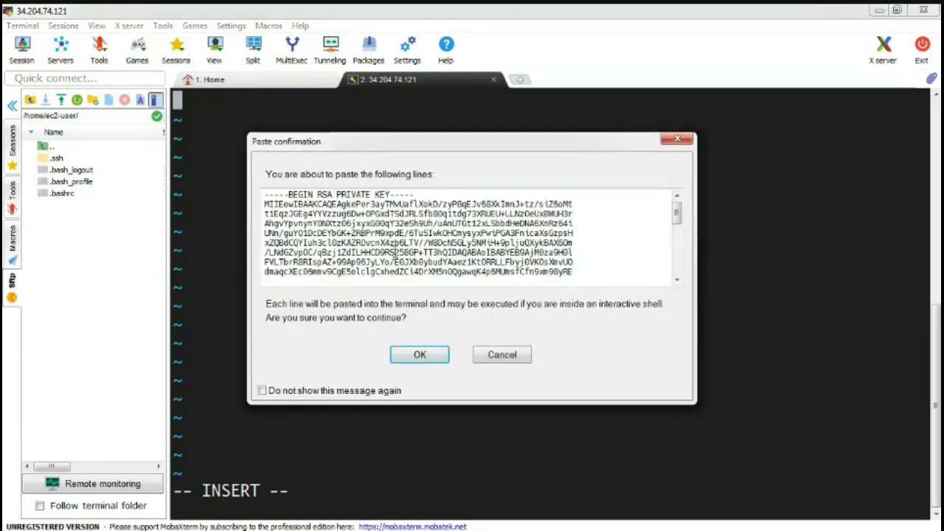
left_click(420, 355)
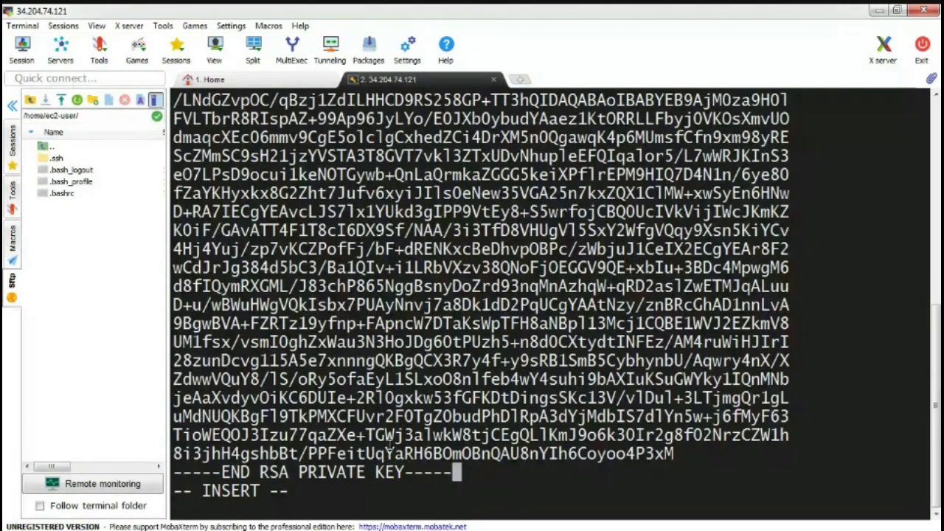
- Add the lines ecs and :wq below i in the Notepad notes, highlight ecs, and return to the terminal
key("alt+Tab")
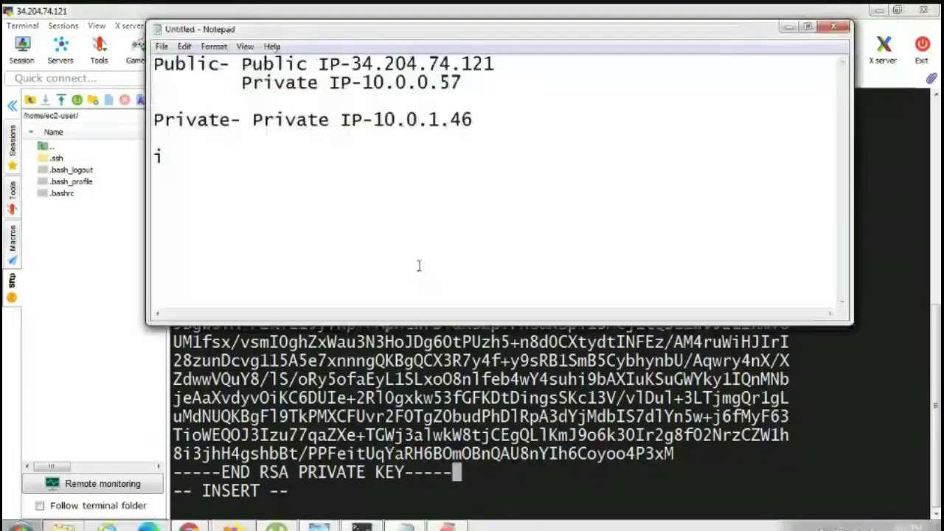
type("ec")
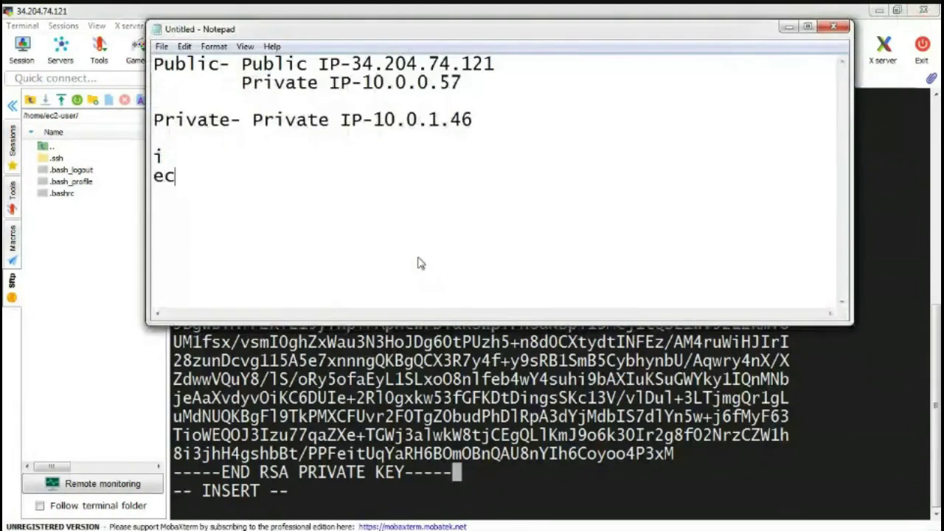
type("s")
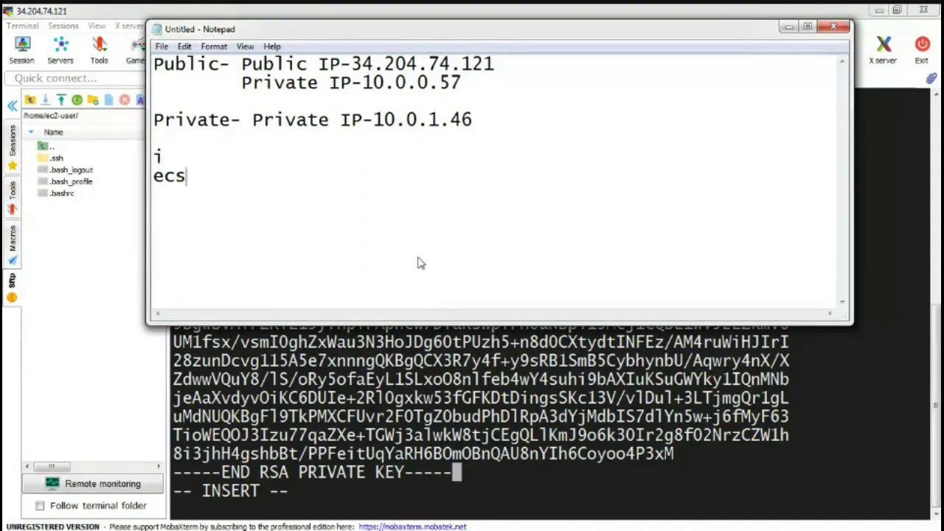
key("Return")
type(":wq")
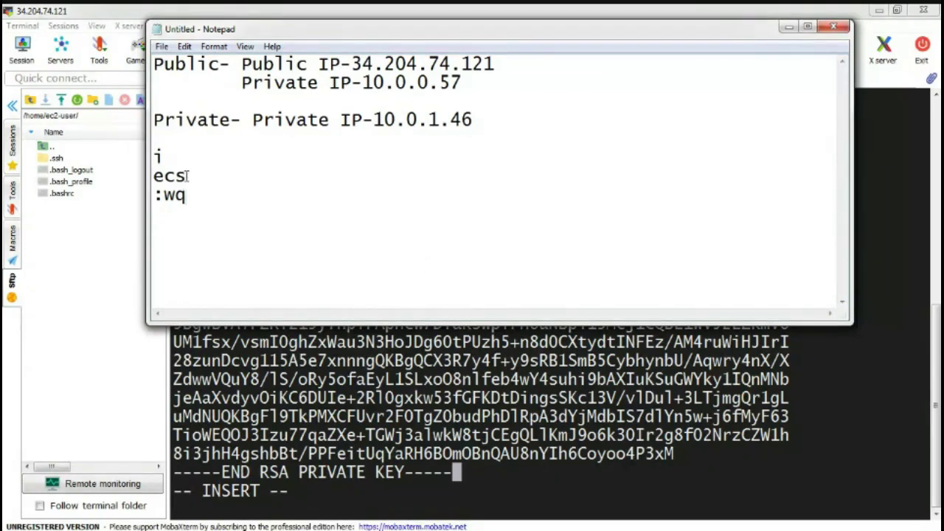
left_click_drag(154, 175, 193, 177)
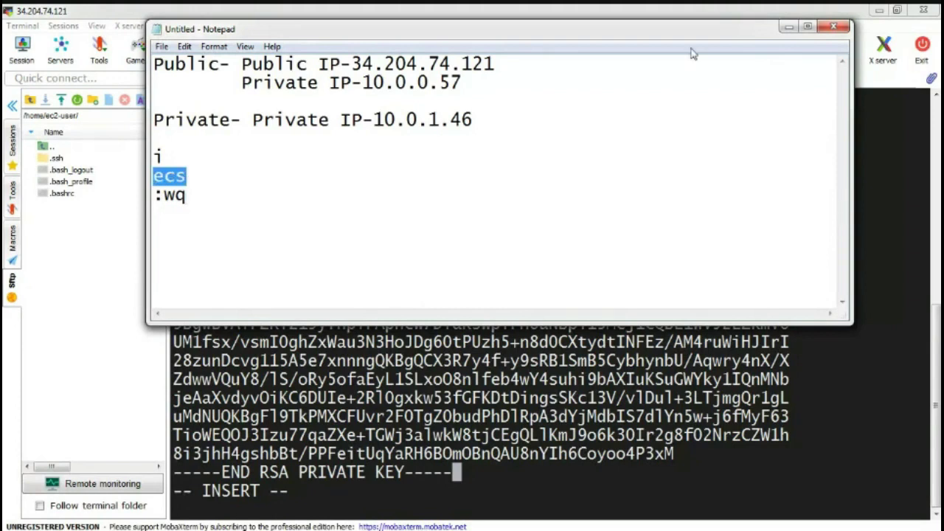
left_click(791, 28)
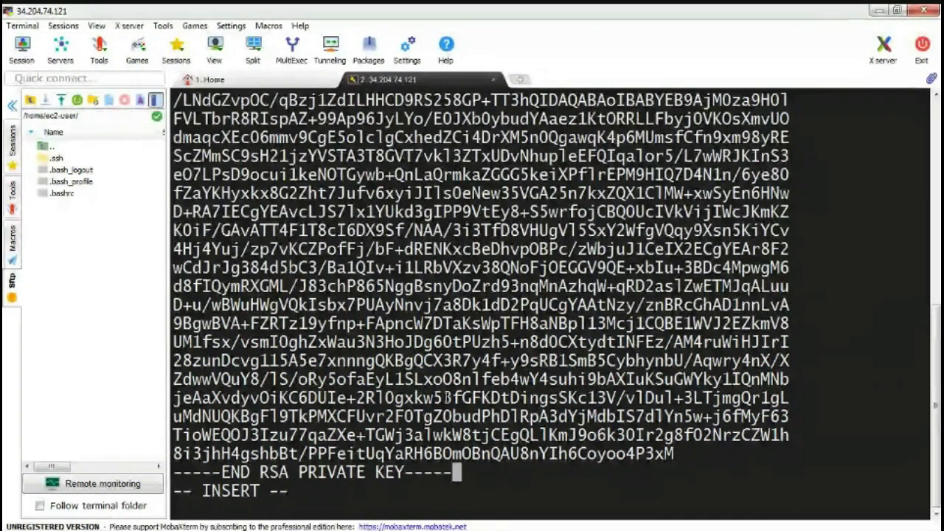
- Leave insert mode, then save and quit abc.pem with :wq
key("Escape")
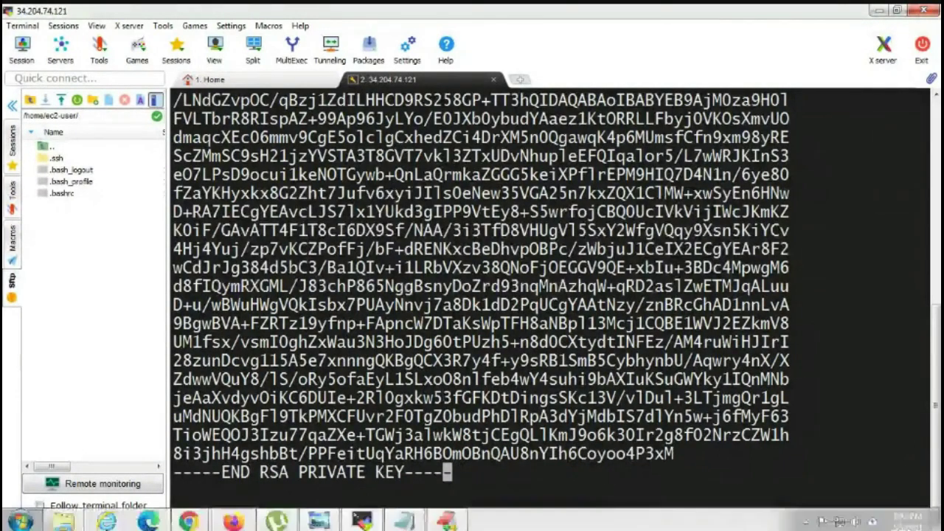
mouse_move(376, 523)
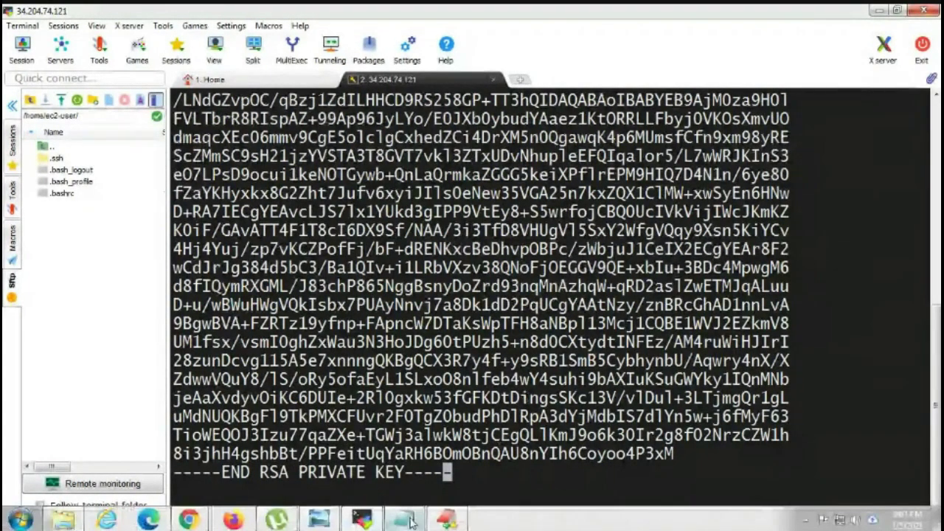
left_click(403, 521)
left_click(403, 521)
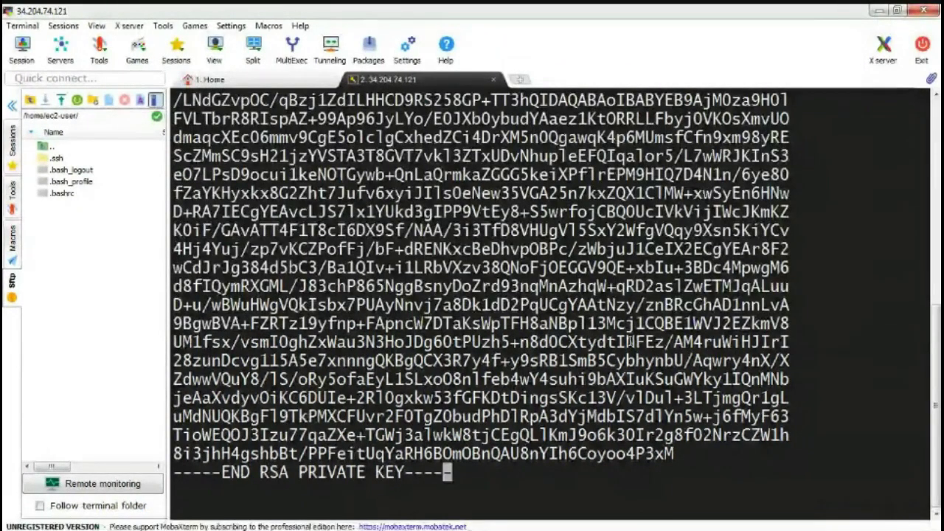
type(":")
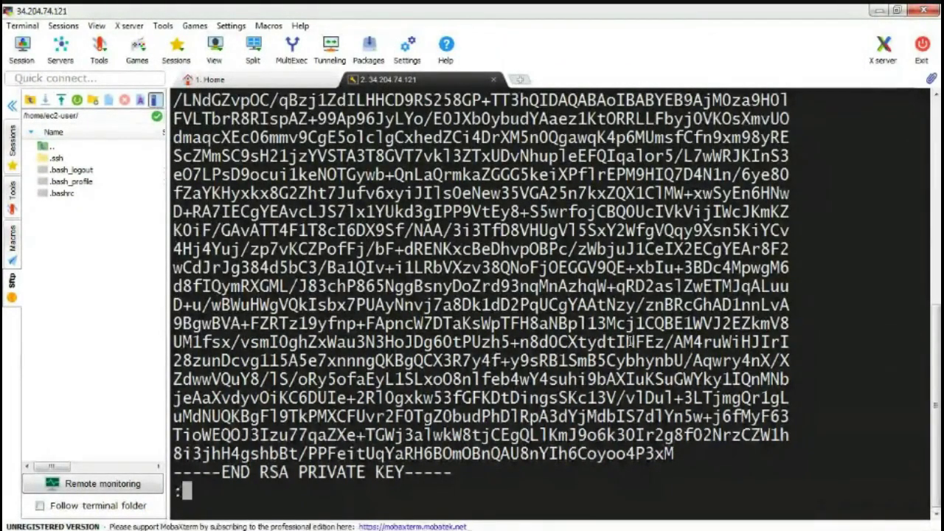
type("wq")
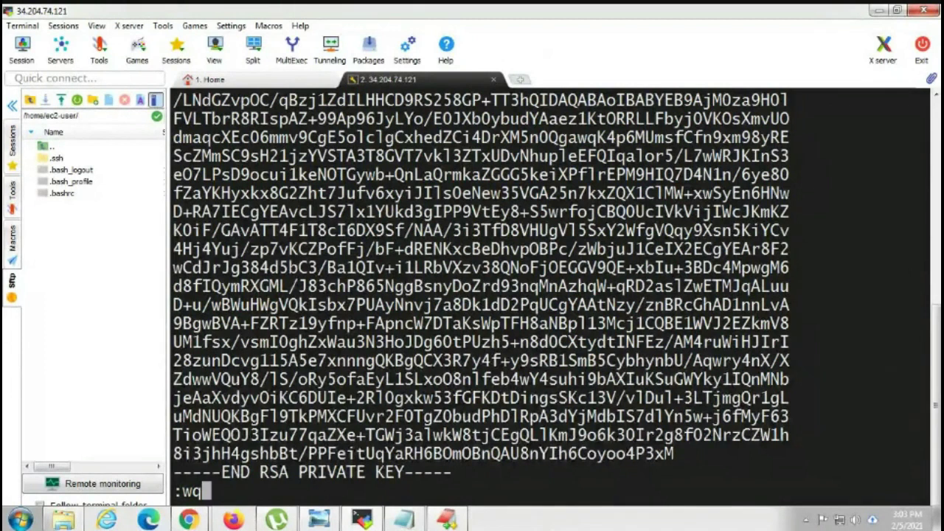
key("Return")
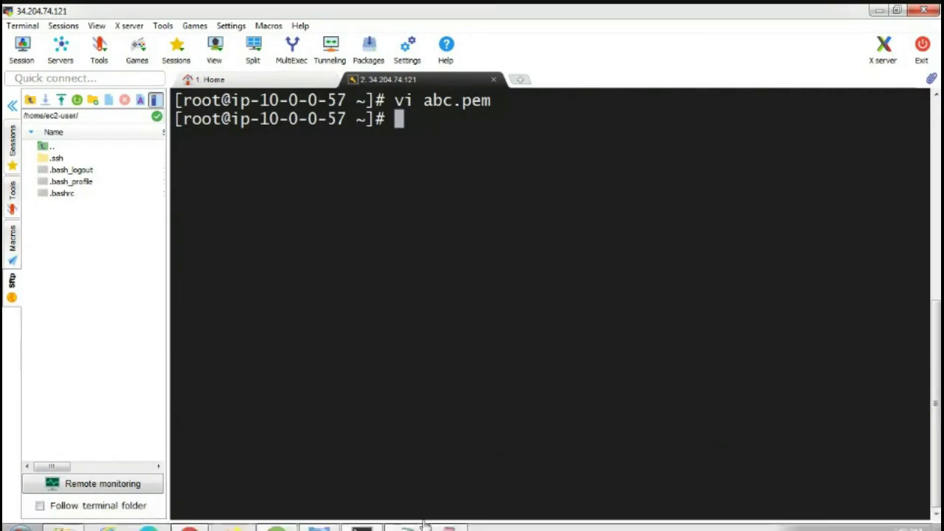
- Review the source key Both-Machine.pem in EditPlus and return to the terminal
left_click(447, 522)
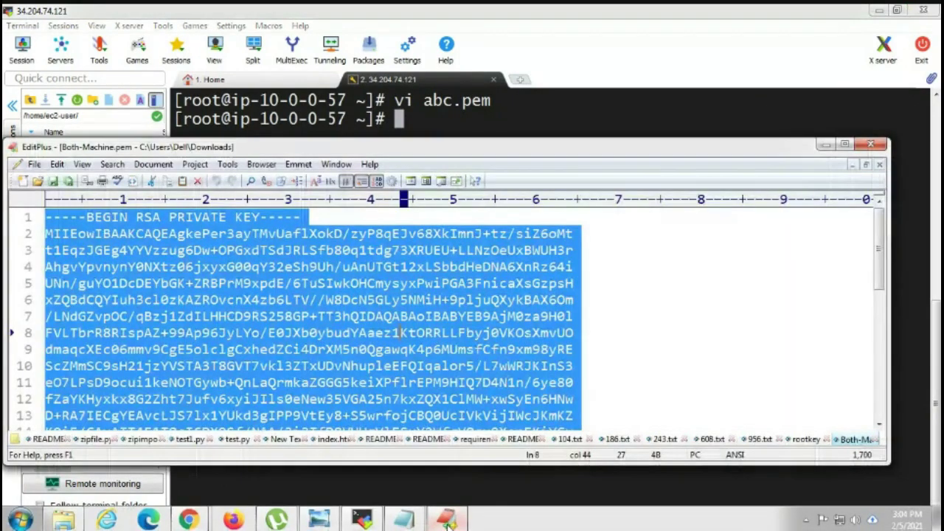
left_click(447, 522)
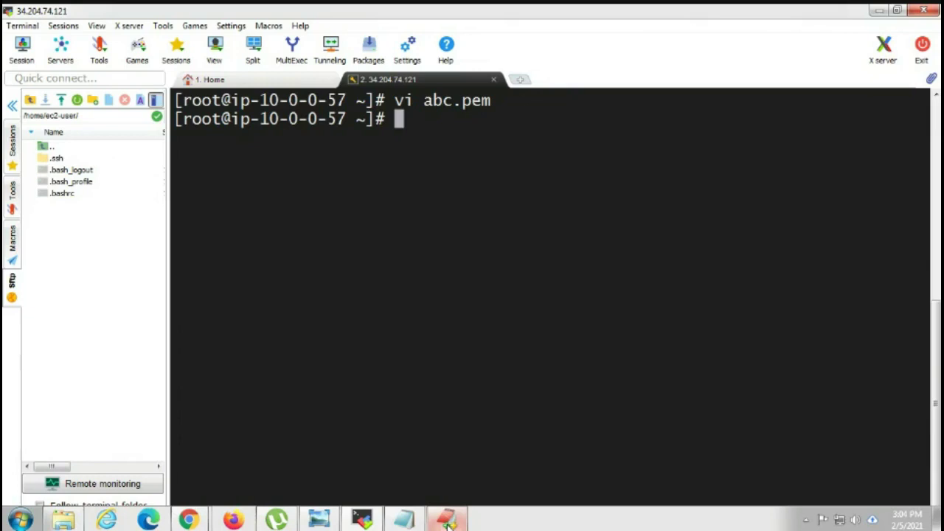
- Set the permissions of abc.pem to 700 with chmod
type("chmod ")
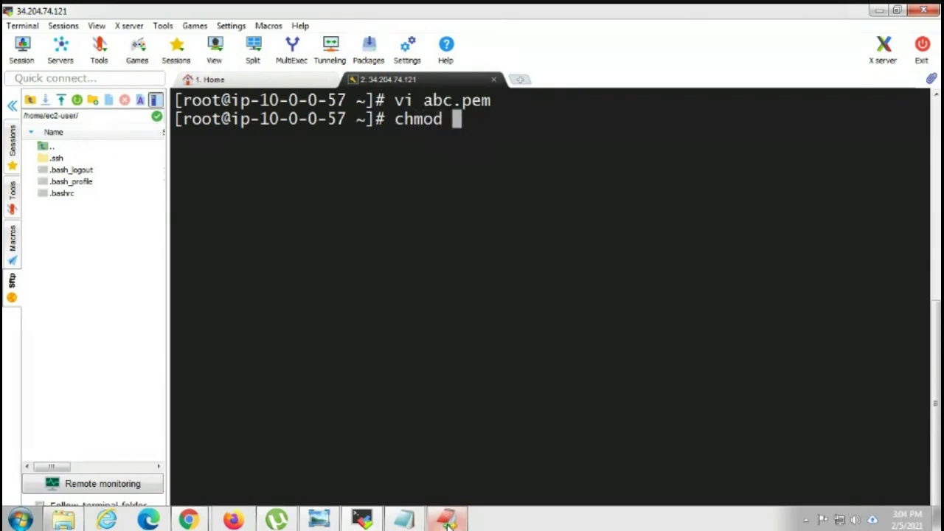
type("700")
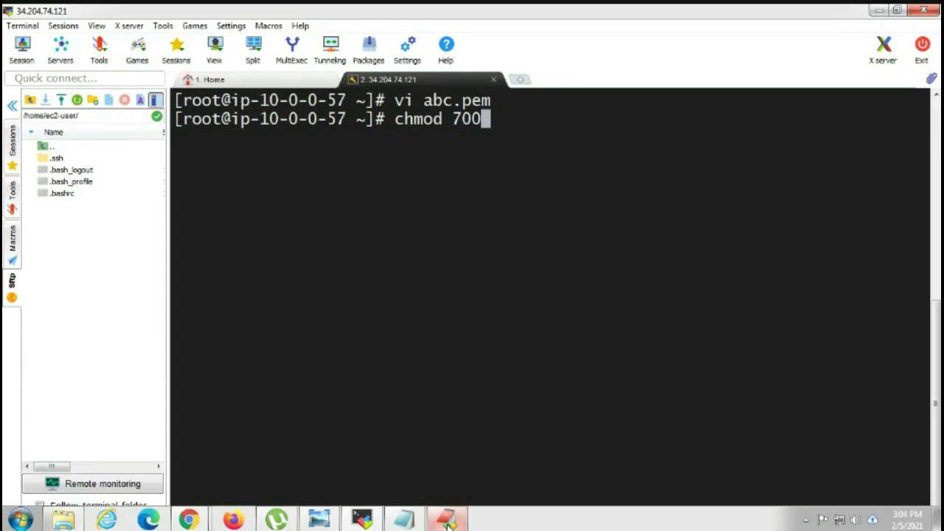
type("a")
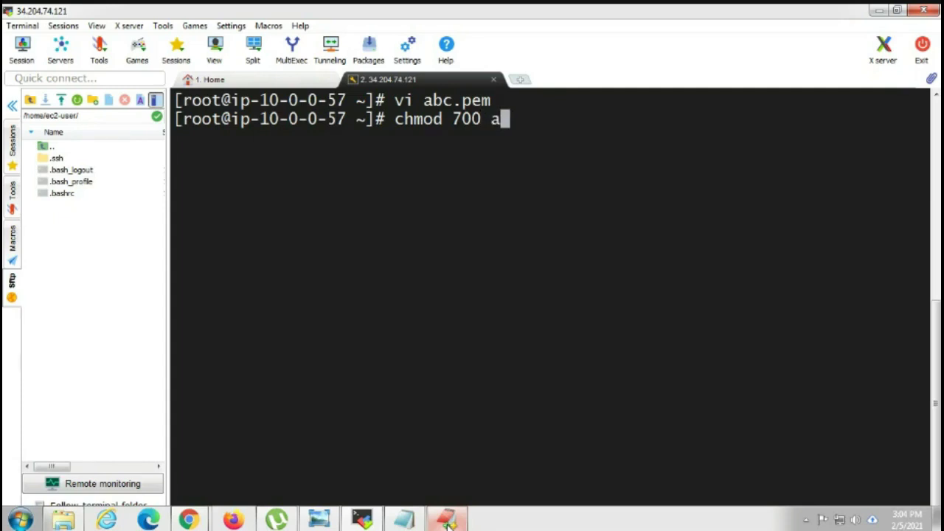
type("bc.")
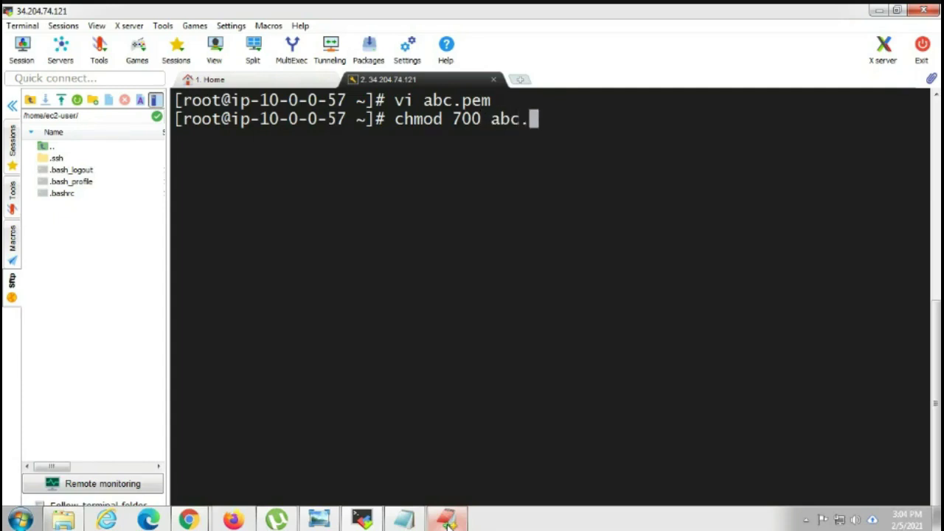
type("pem")
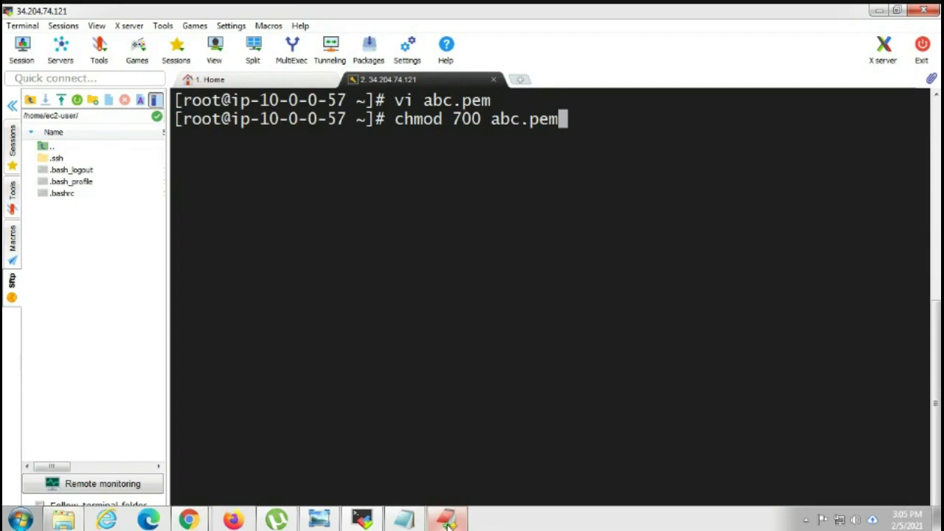
key("Return")
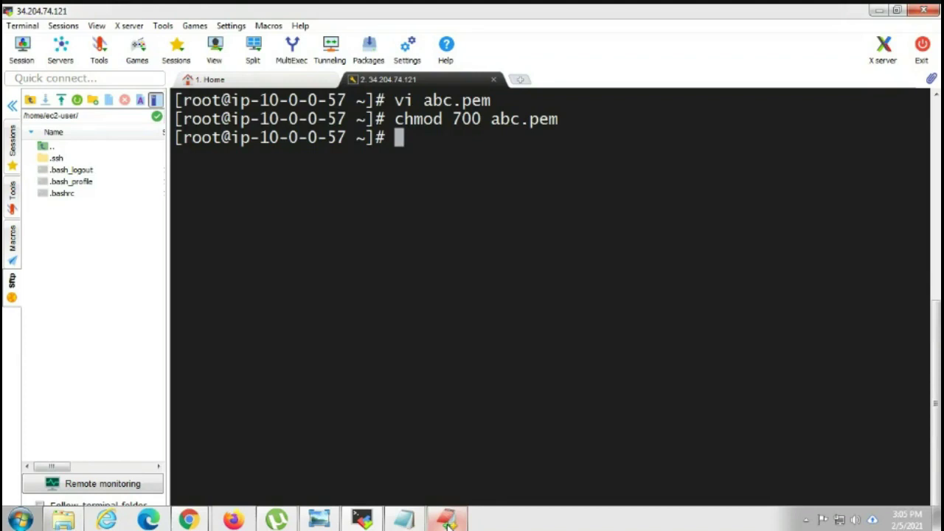
- Enter the SSH command up to the host address as ssh -i abc.pem ec2-user@ without running it
type("shh")
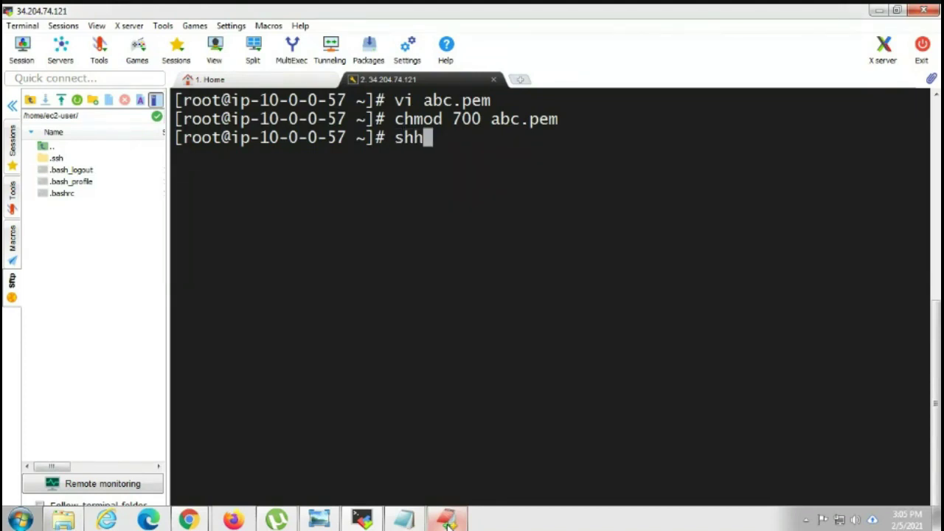
key("BackSpace")
type("s")
key("BackSpace")
key("BackSpace")
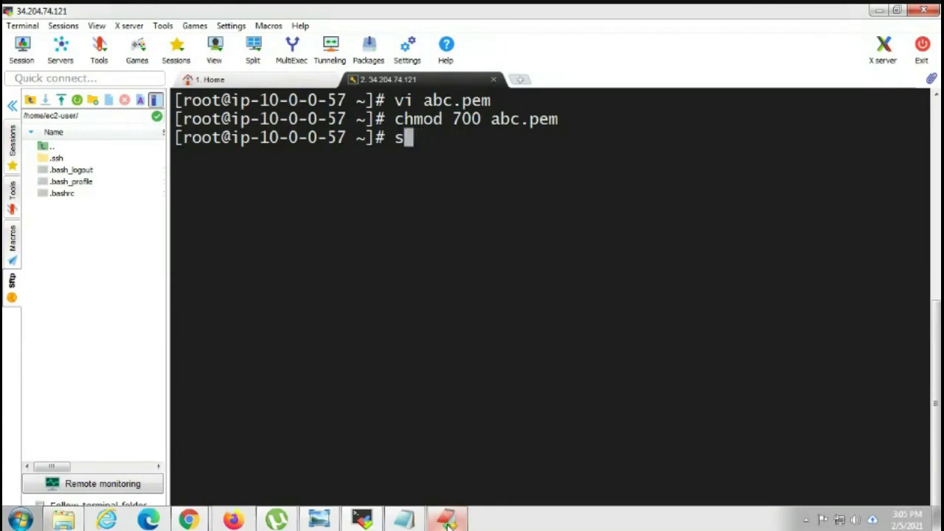
type("sh ")
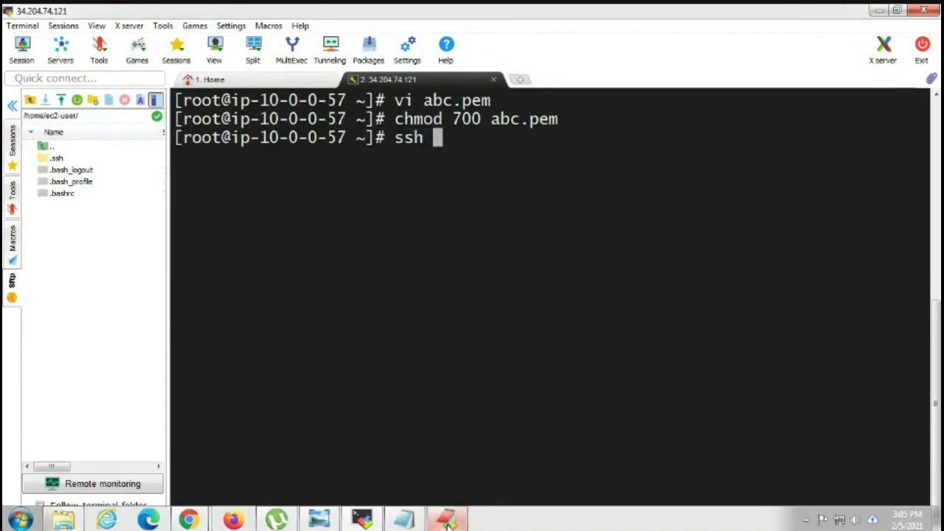
type("-i ")
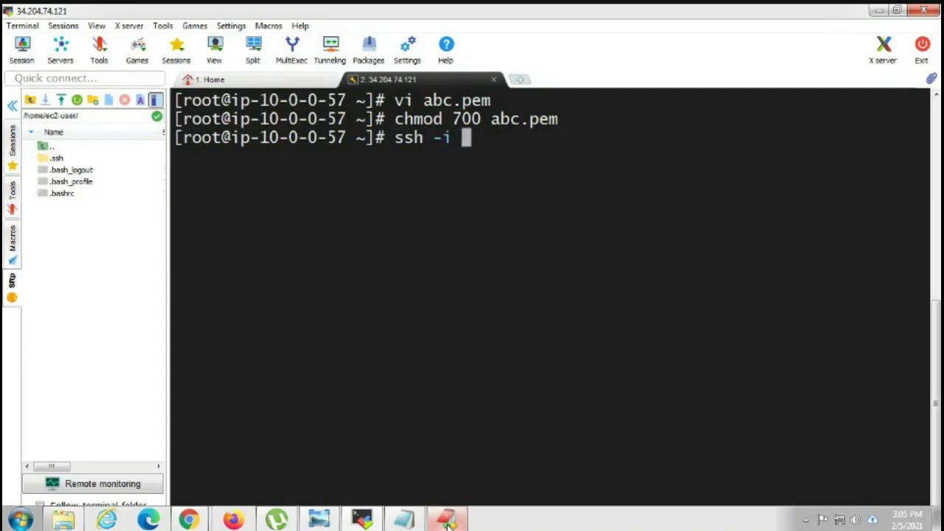
type("ab")
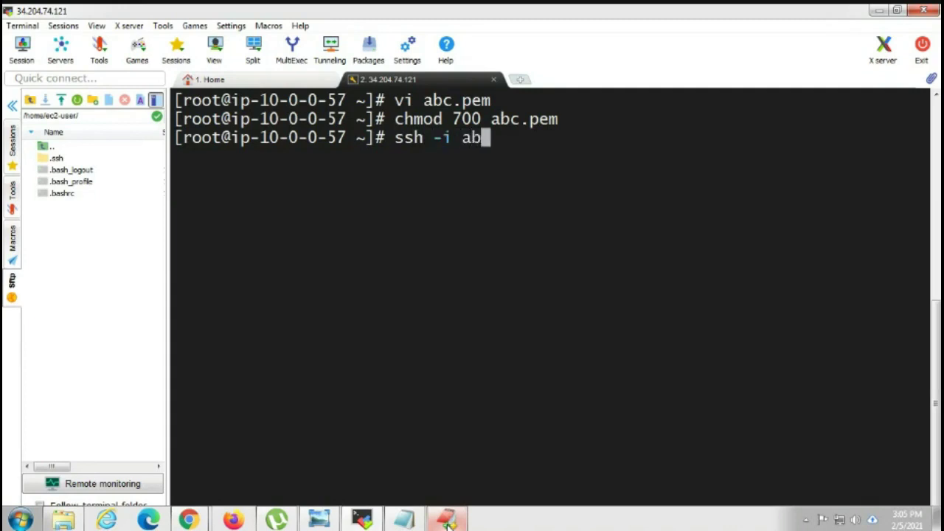
type("c.pem")
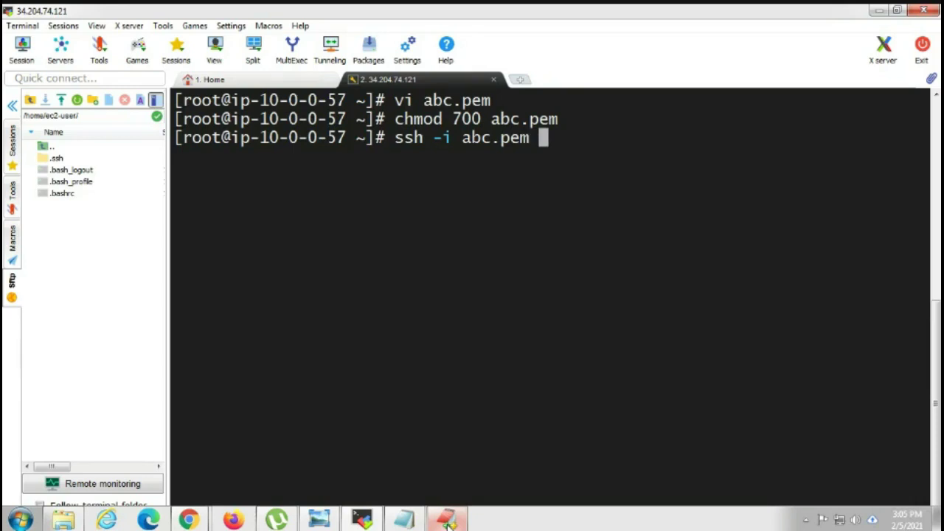
type("ec2")
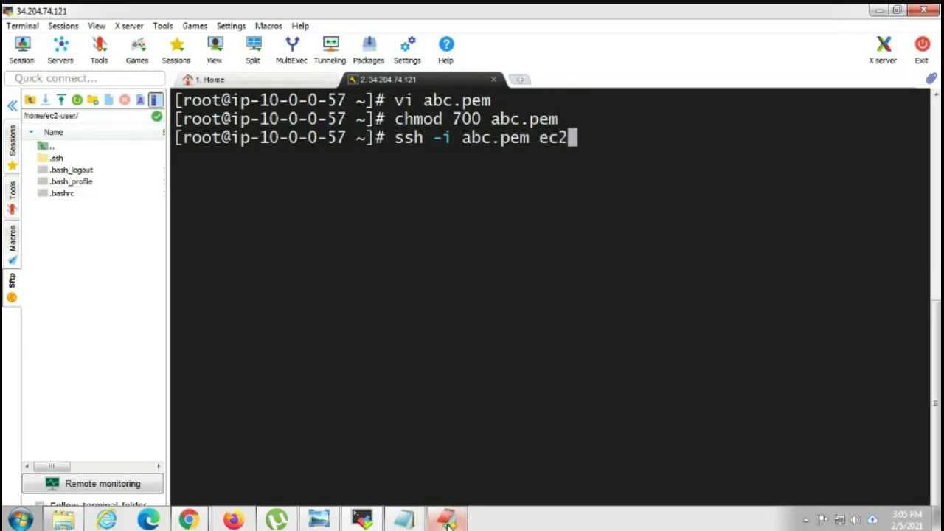
type("-user")
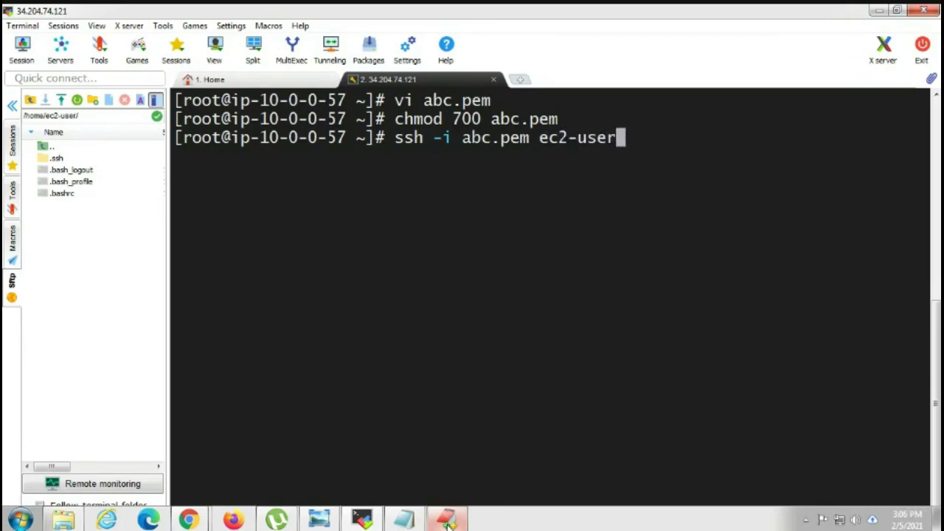
type("@")
- Copy the private instance's IP 10.0.1.46 from the Notepad notes and paste it after ec2-user@ in the SSH command
left_click(448, 521)
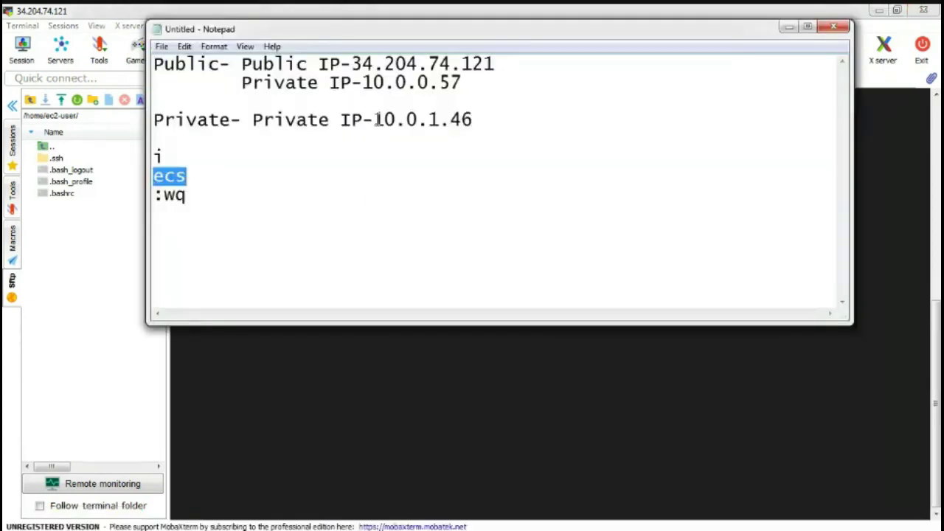
left_click_drag(373, 120, 474, 120)
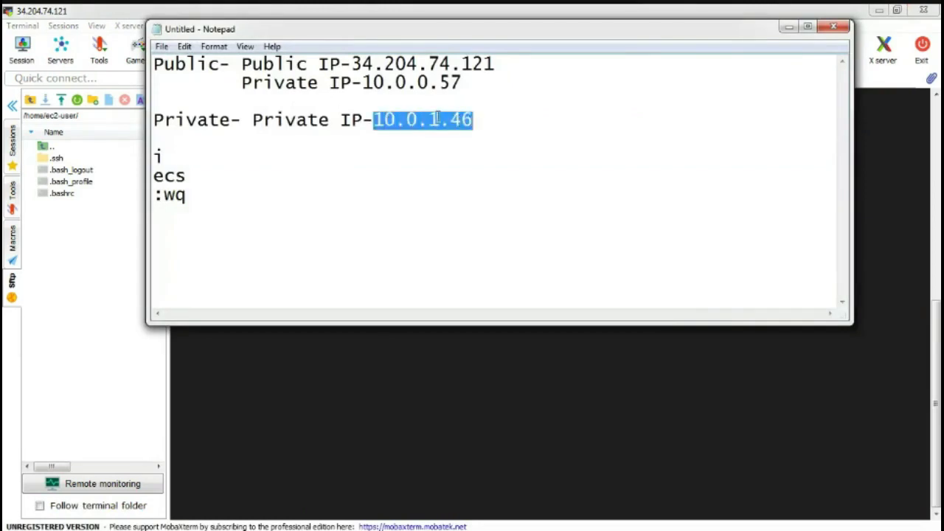
right_click(437, 120)
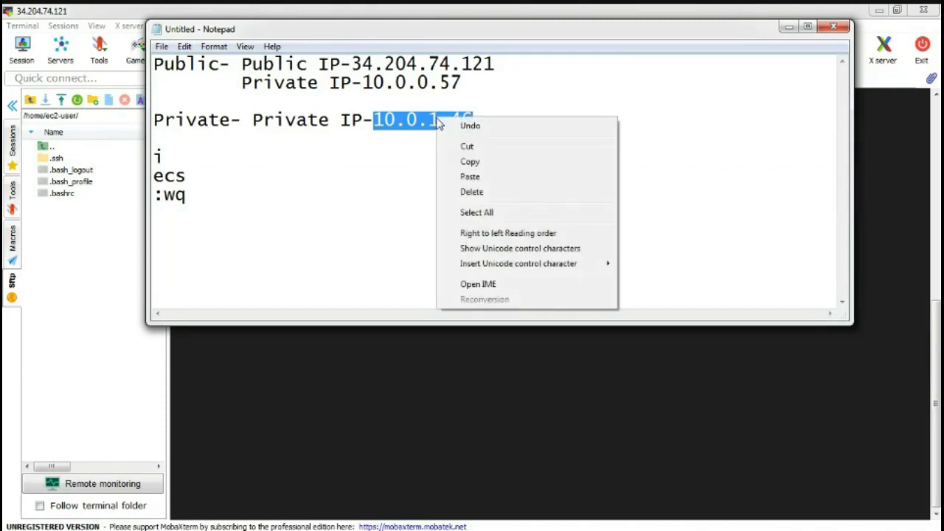
left_click(465, 161)
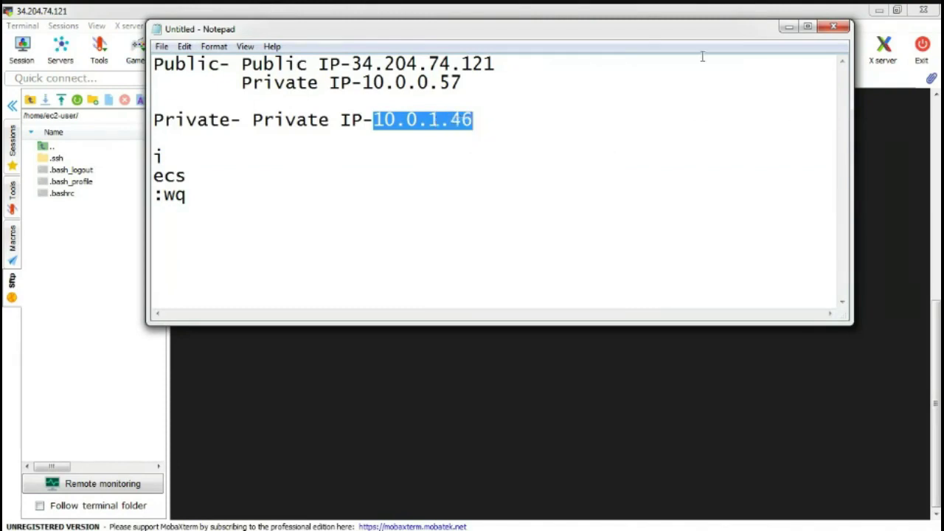
left_click(789, 27)
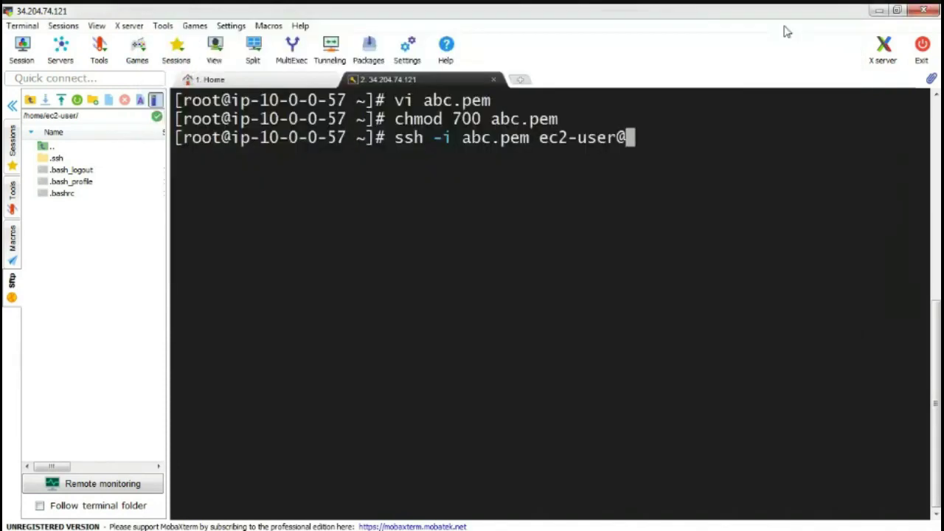
right_click(652, 138)
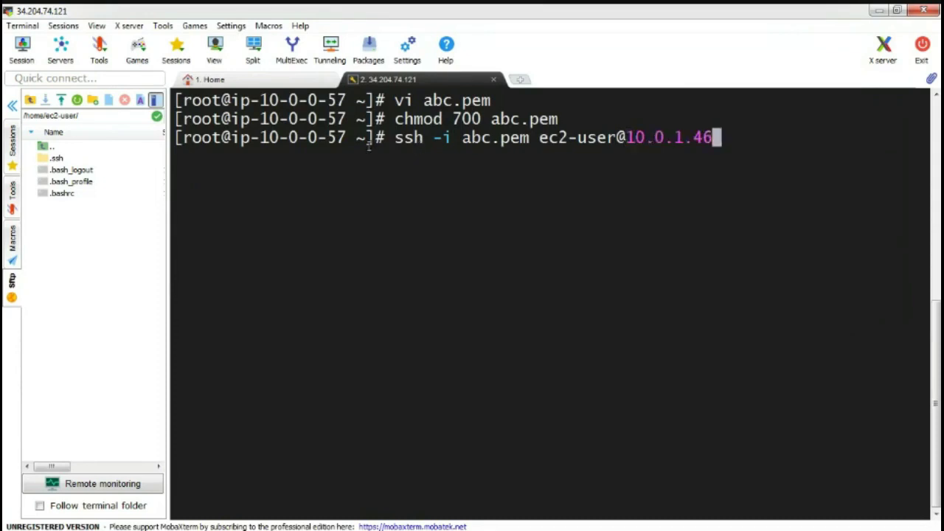
- Run the SSH command to connect to 10.0.1.46 and accept the host authenticity question with yes
left_click_drag(263, 137, 341, 138)
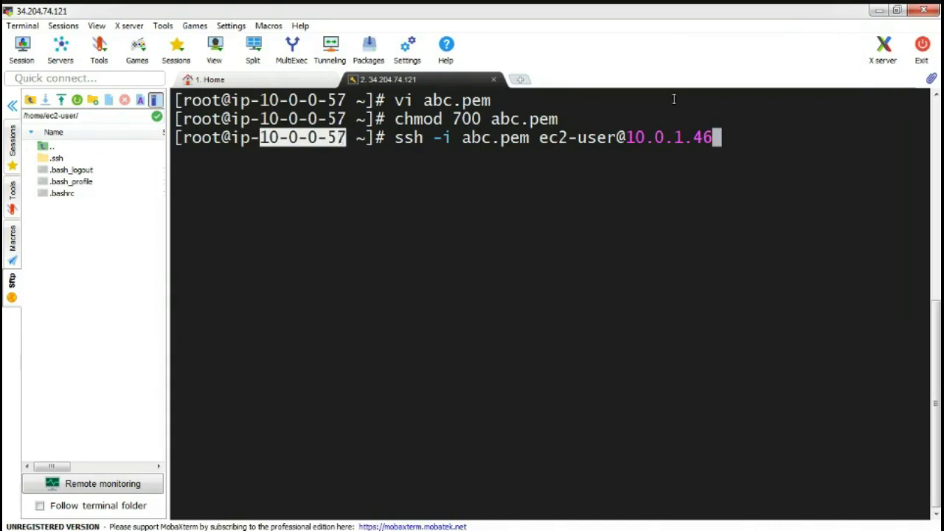
left_click_drag(628, 137, 710, 138)
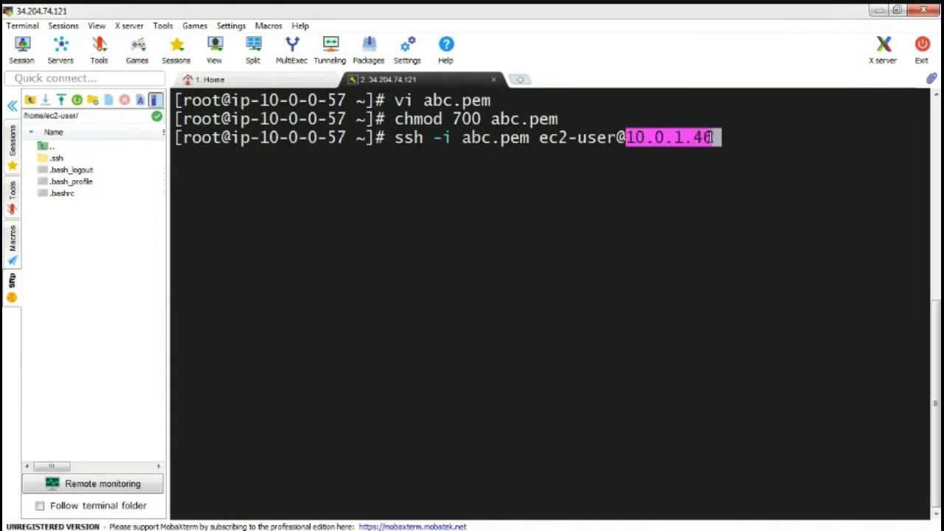
left_click(722, 138)
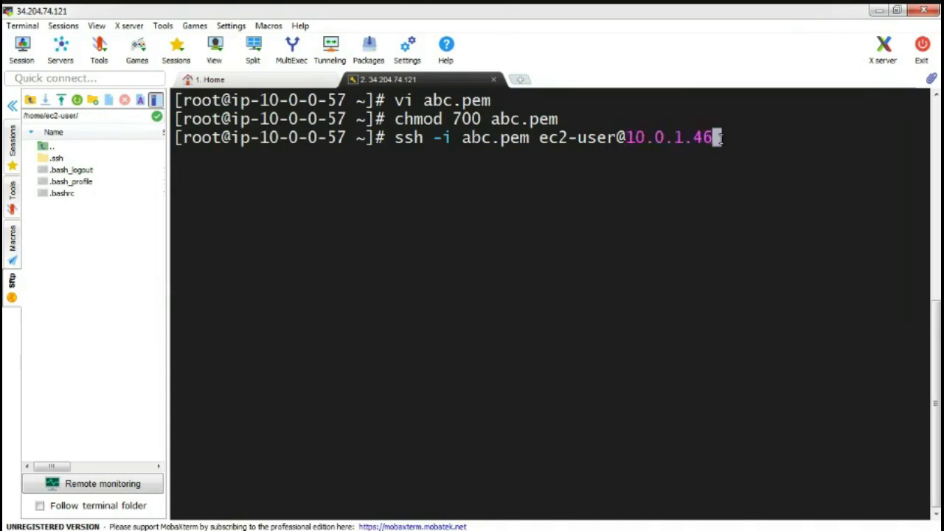
key("Return")
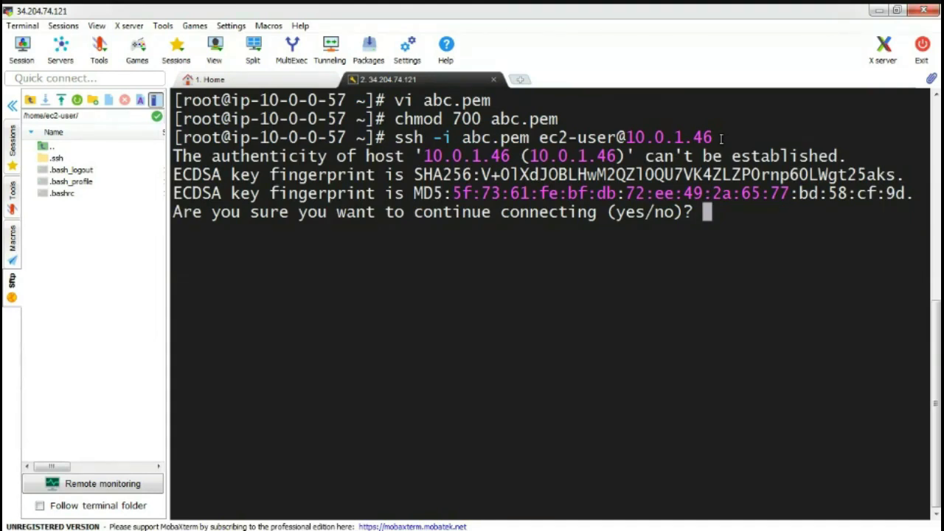
type("yes")
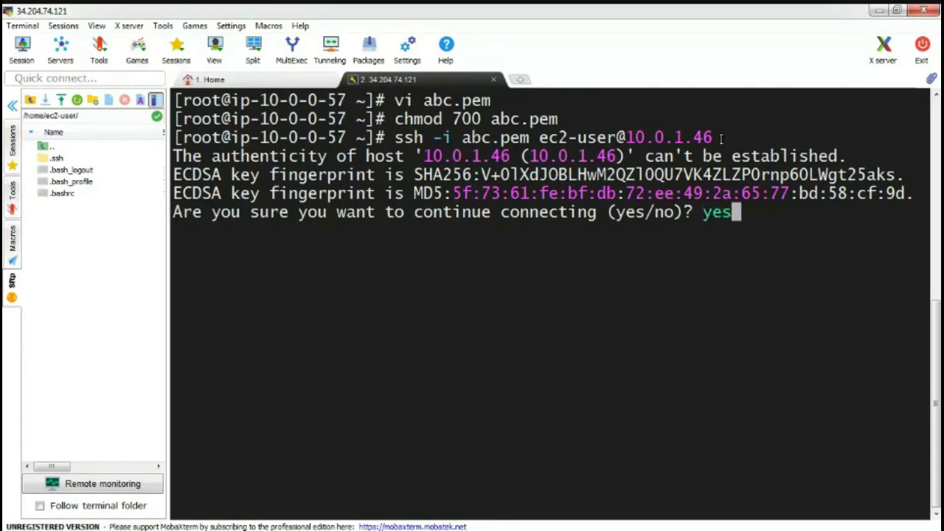
key("Return")
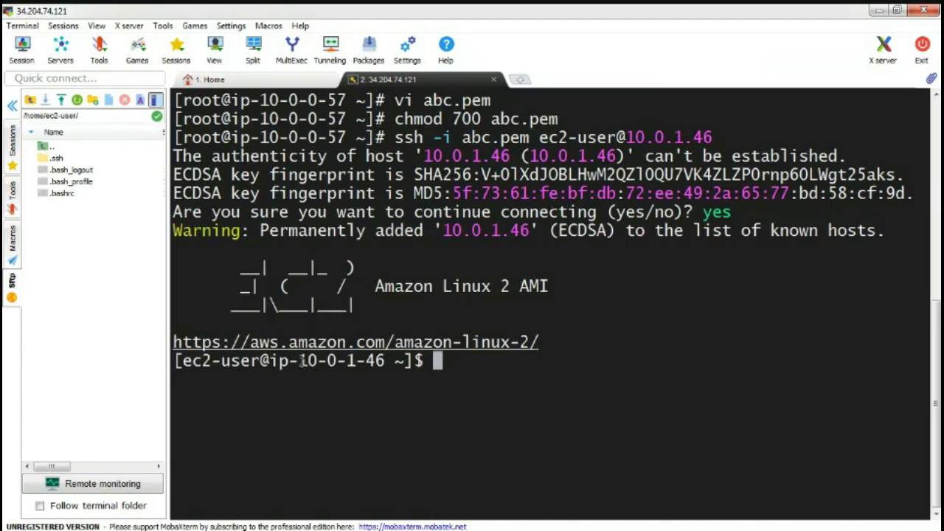
left_click_drag(300, 361, 380, 361)
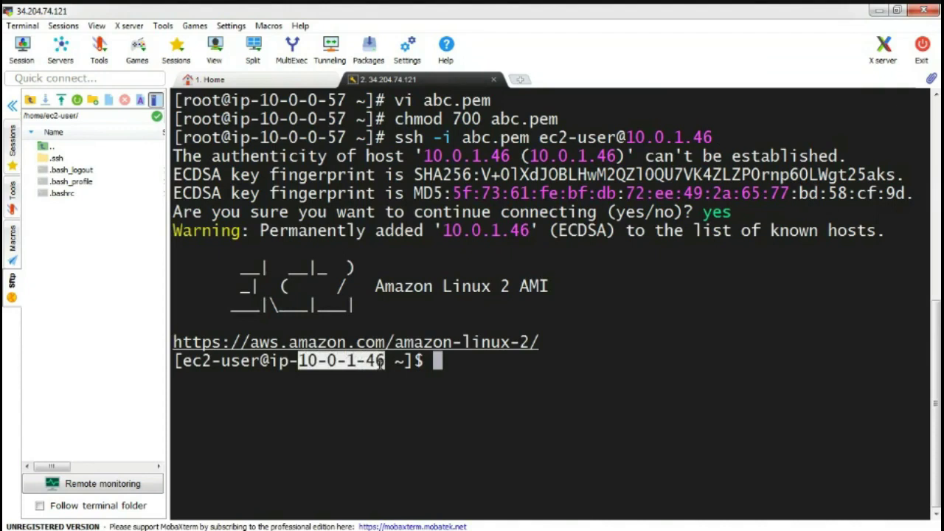
left_click(433, 364)
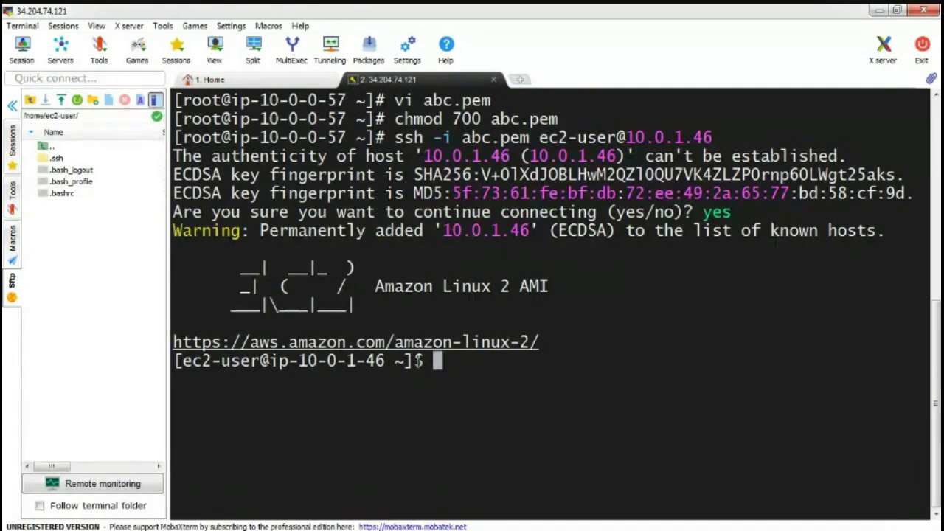
- Switch to the root user on the private instance with sudo su -
left_click_drag(923, 360, 428, 362)
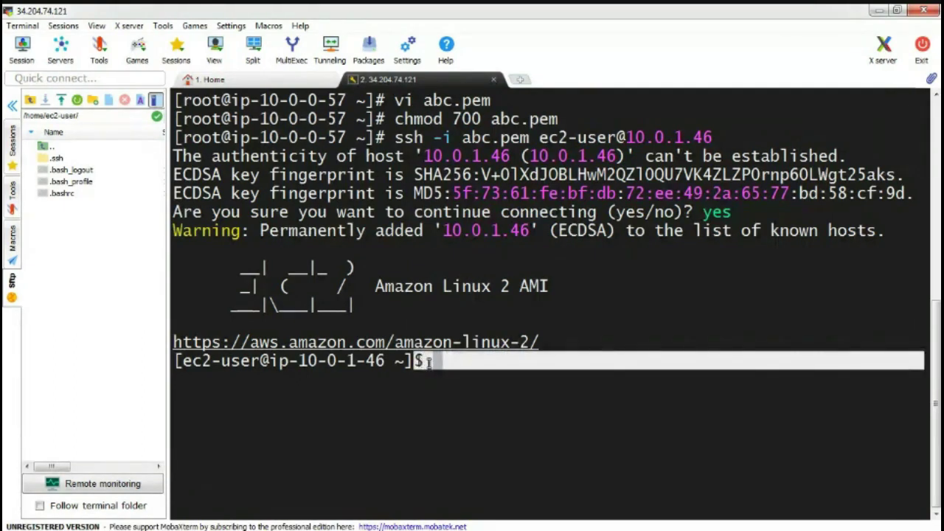
left_click(427, 362)
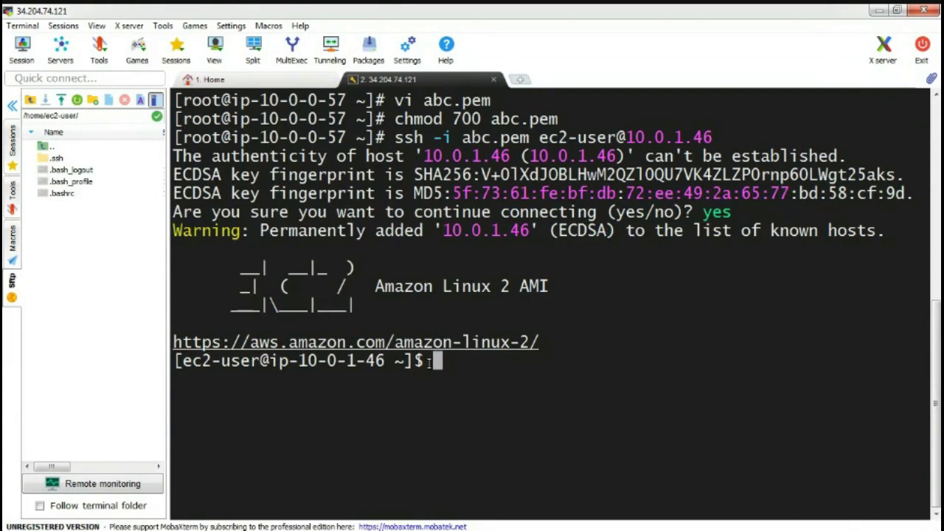
type("sud")
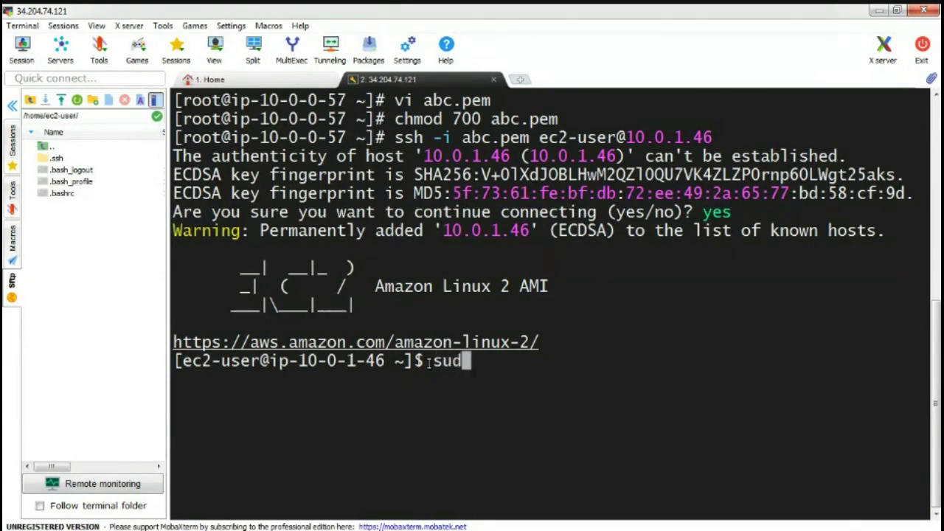
type("o")
type("su ")
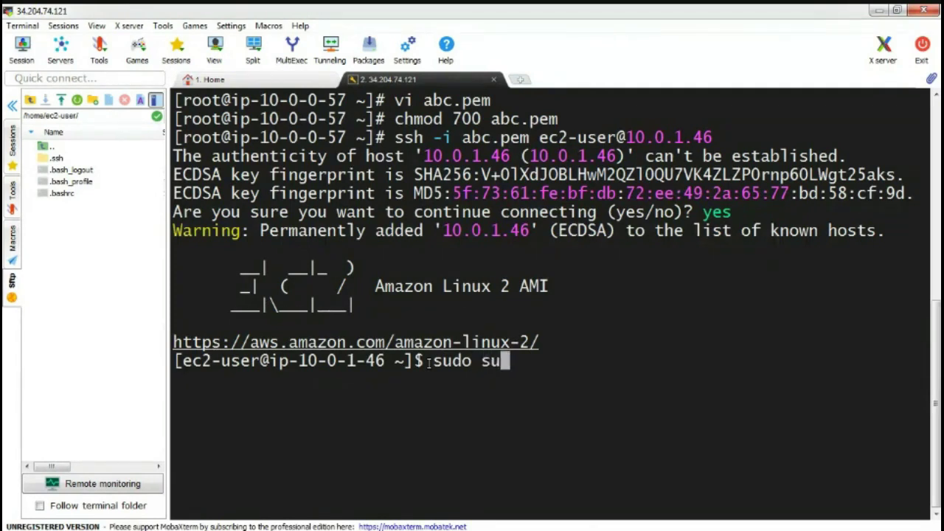
type("-")
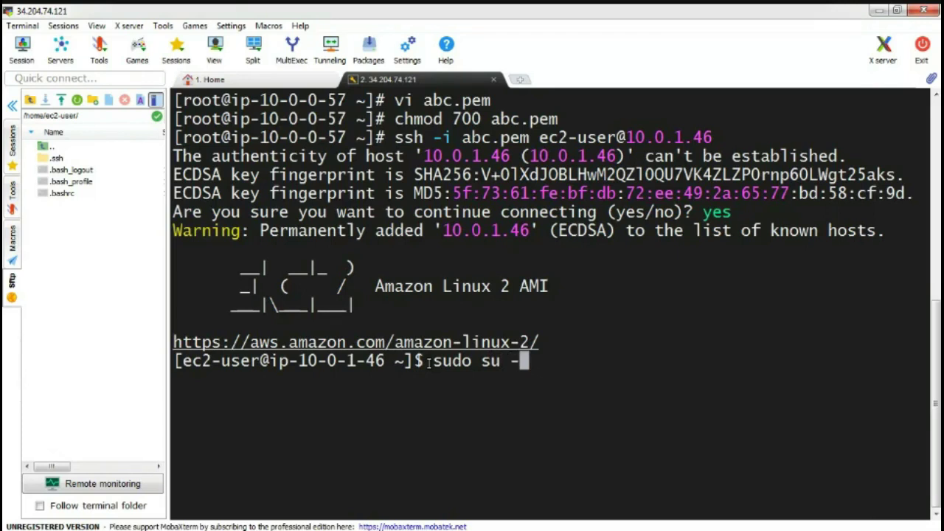
key("Return")
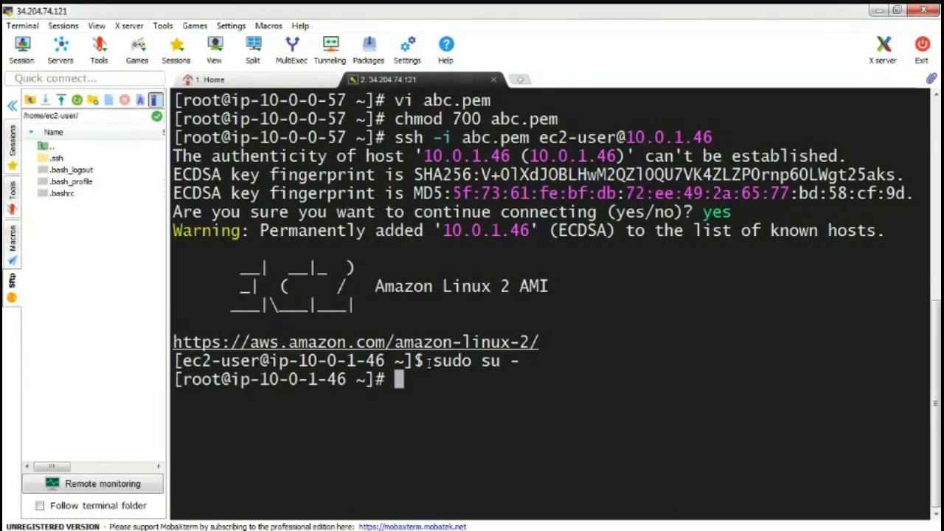
- Run aws configure on the private instance to begin setting up the AWS CLI credentials
type("aws")
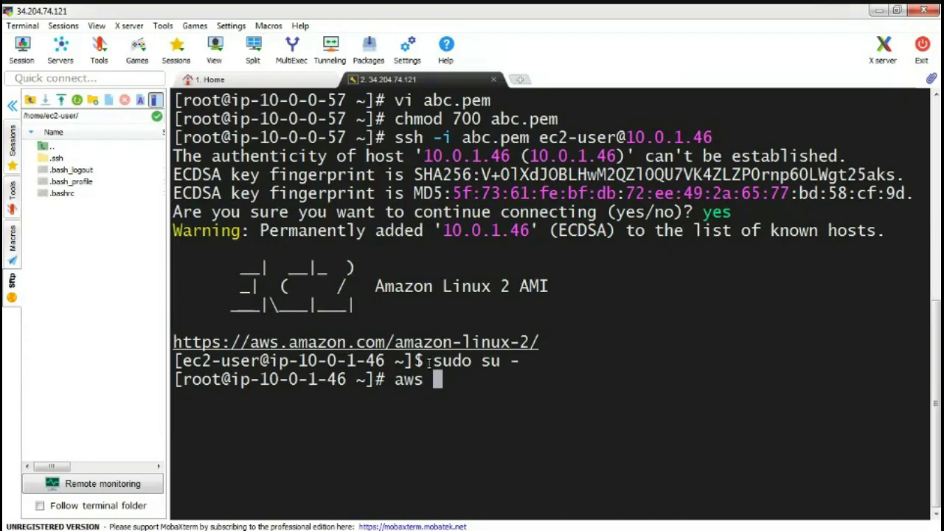
type(" con")
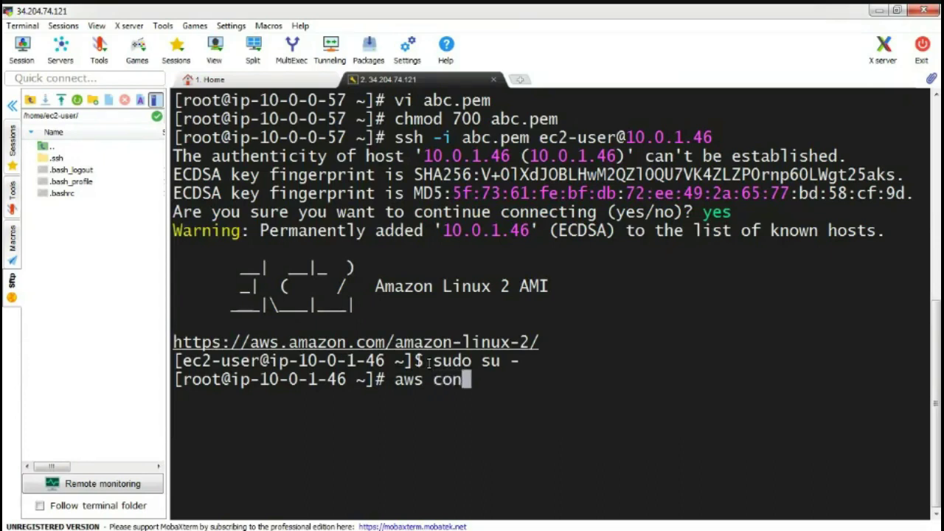
type("figure")
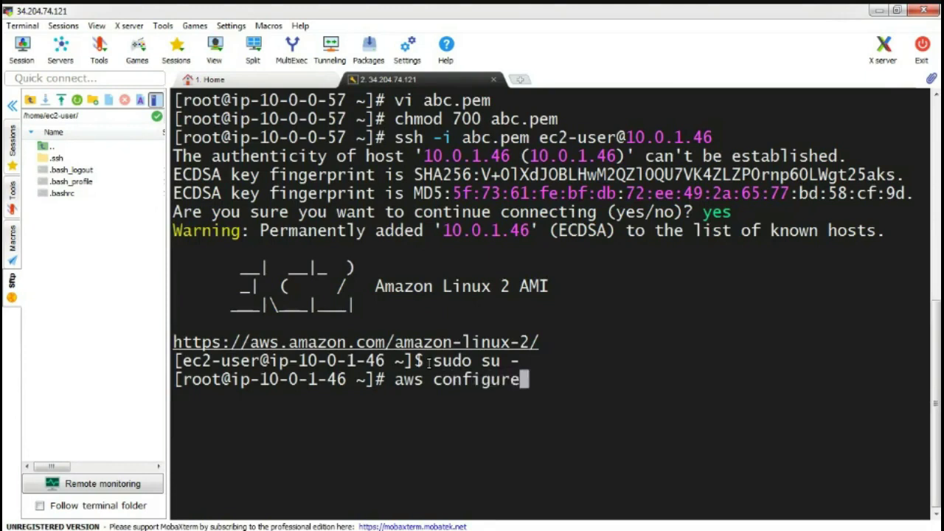
key("Return")
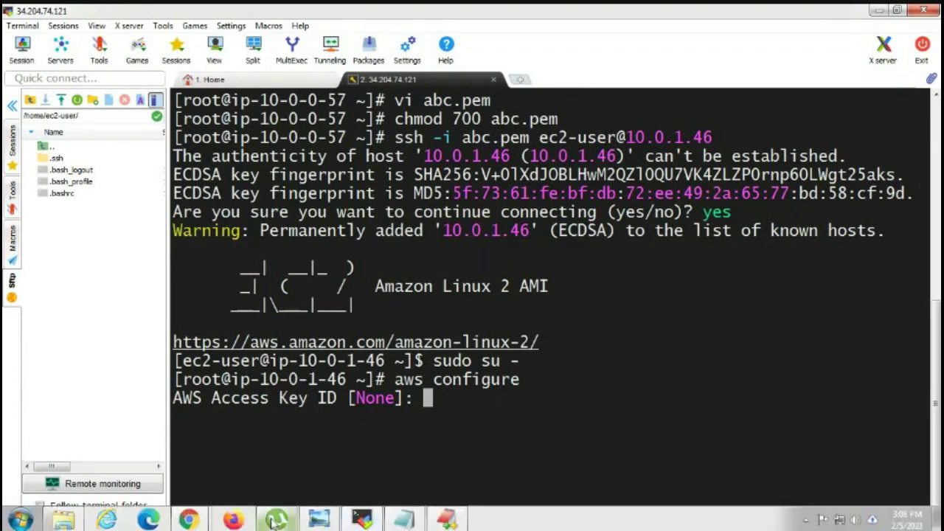
- Switch to the AWS console in Chrome and view the access keys section of the account's security credentials
mouse_move(208, 521)
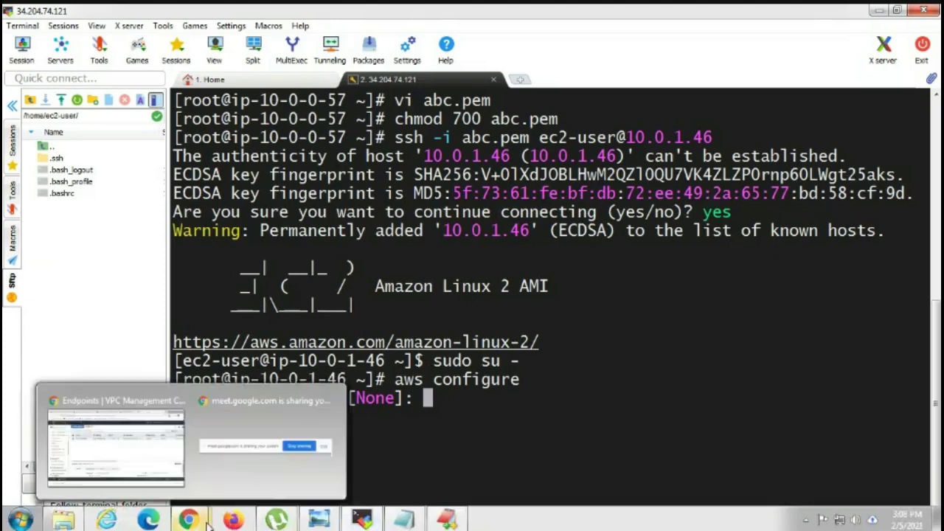
left_click(137, 438)
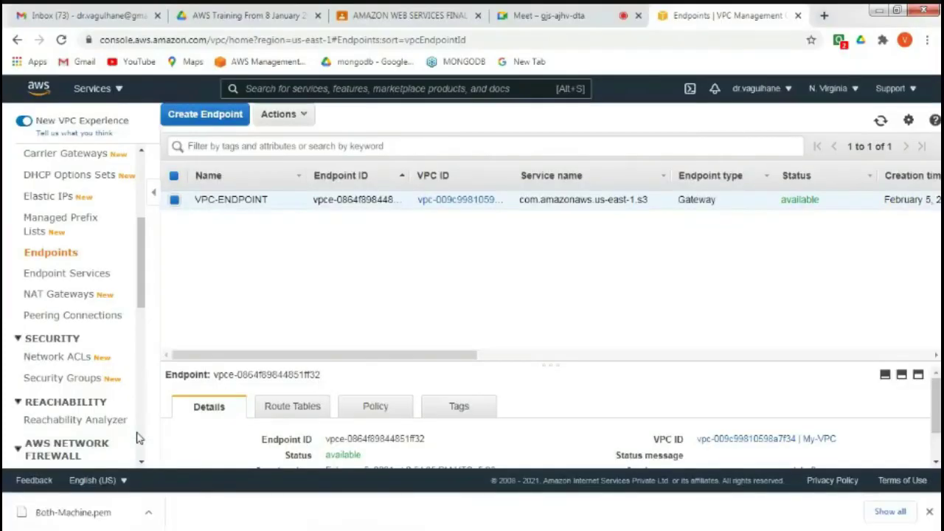
left_click(788, 90)
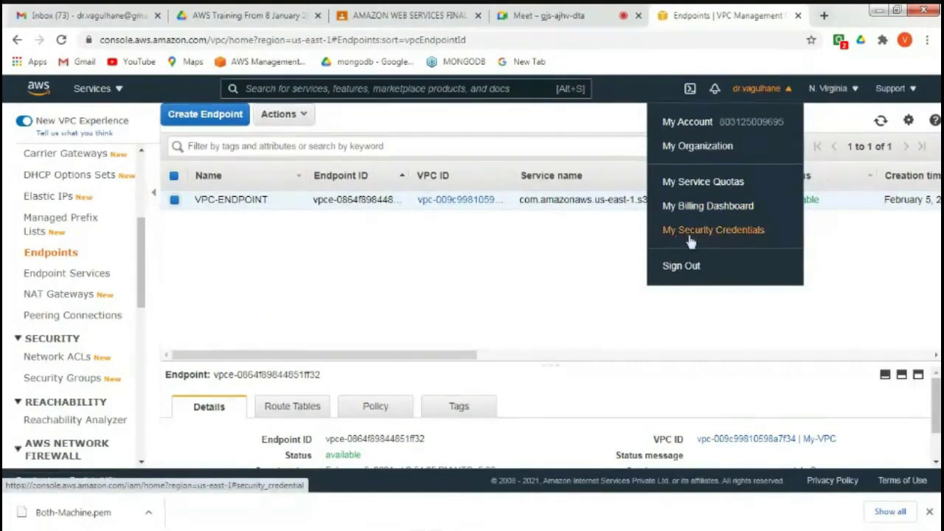
left_click(719, 231)
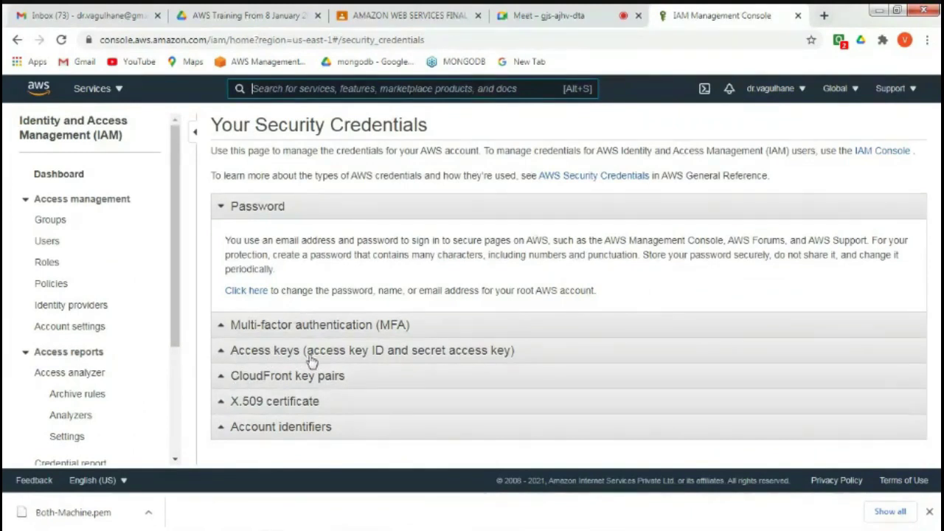
left_click(233, 354)
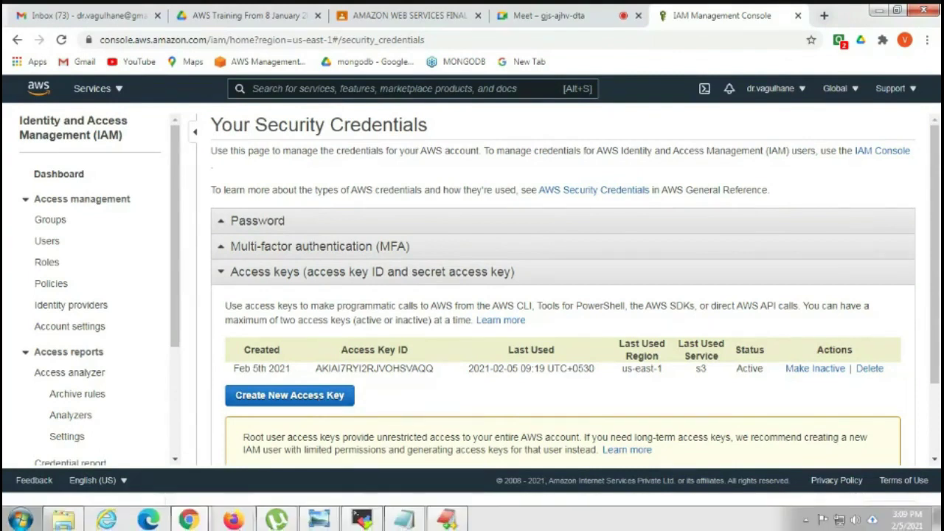
- Open the rootkey (1) file from the Downloads folder in EditPlus
left_click(81, 519)
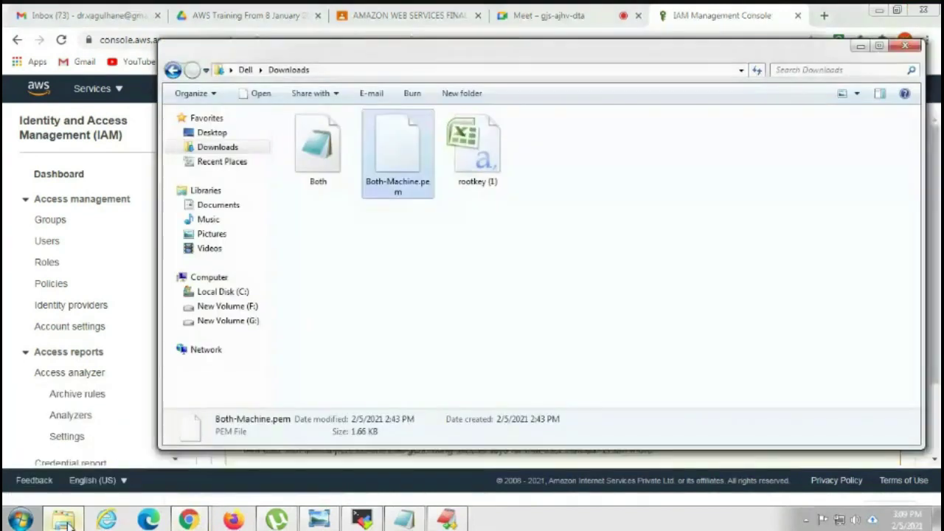
left_click(476, 158)
right_click(476, 157)
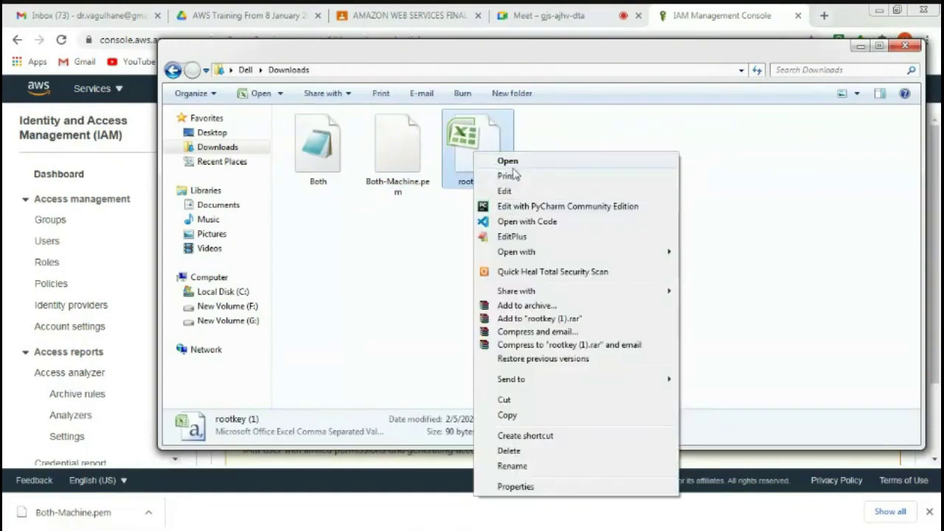
left_click(515, 237)
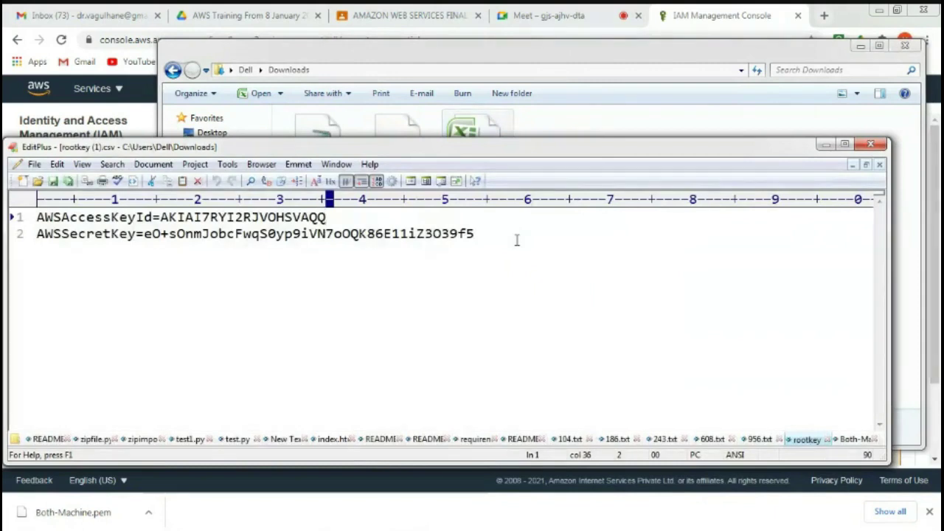
left_click(872, 143)
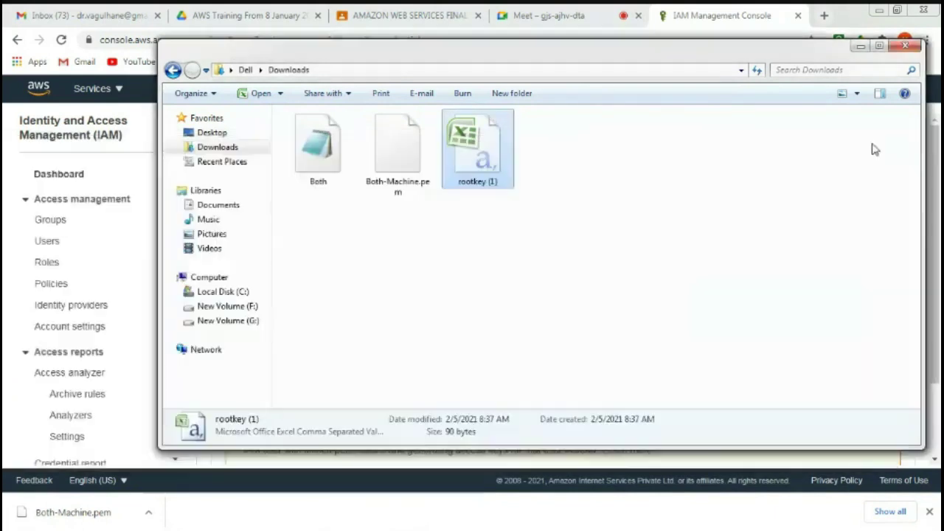
double_click(501, 172)
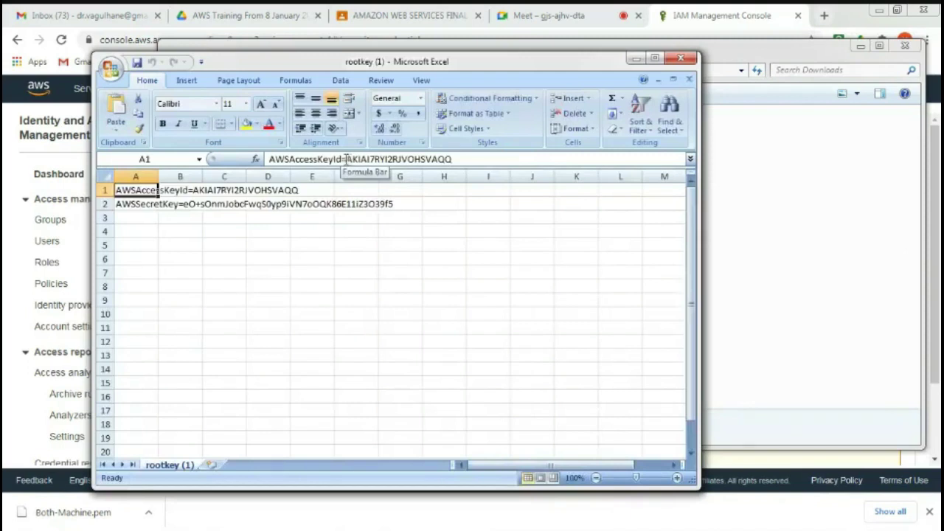
left_click(680, 57)
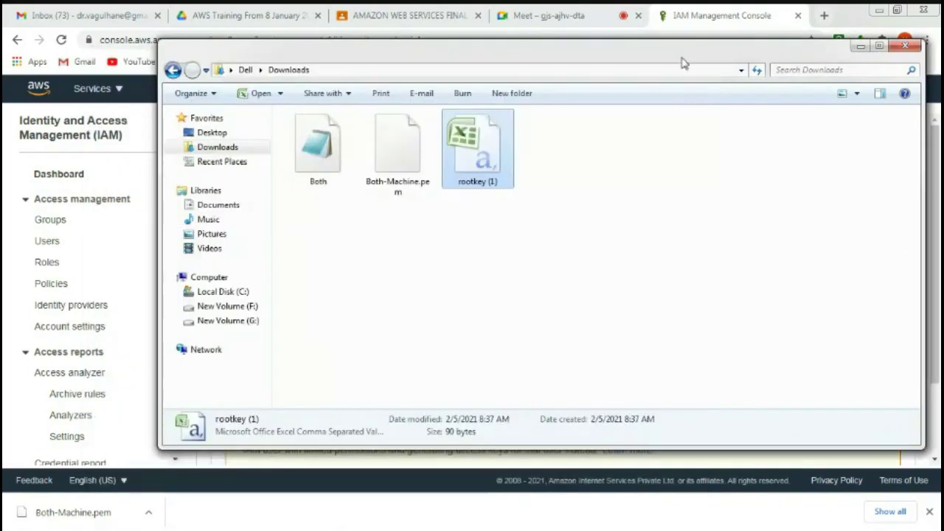
right_click(490, 158)
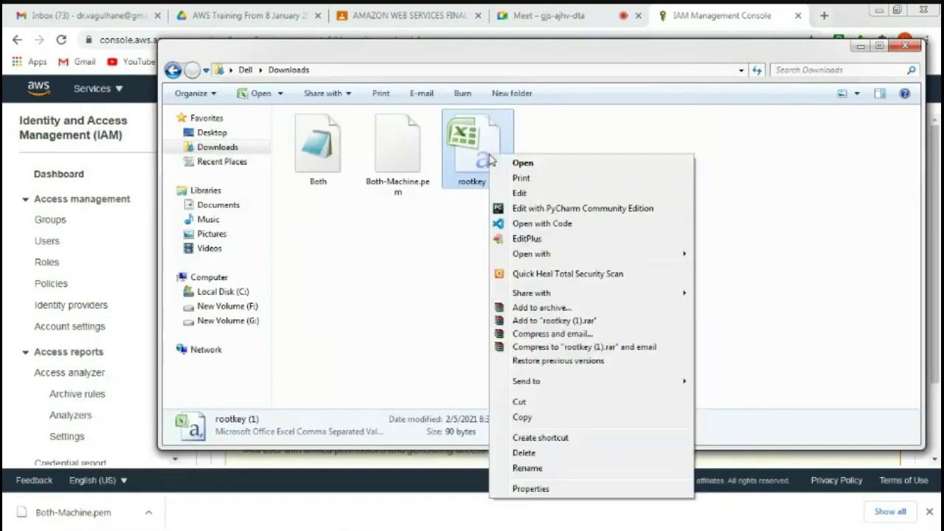
left_click(528, 239)
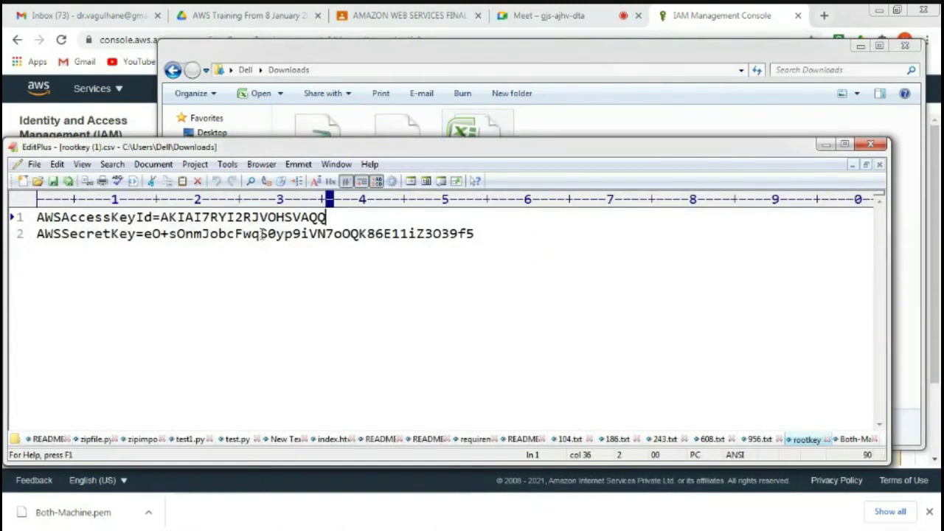
- Copy the access key ID from the rootkey (1) file and submit it at the AWS Access Key ID prompt in MobaXterm
left_click_drag(159, 218, 333, 218)
key("ctrl+c")
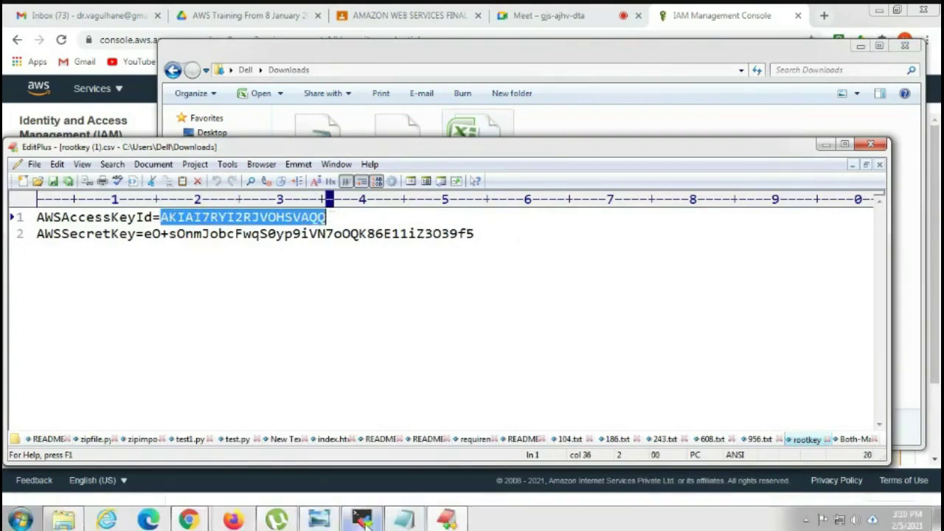
left_click(363, 521)
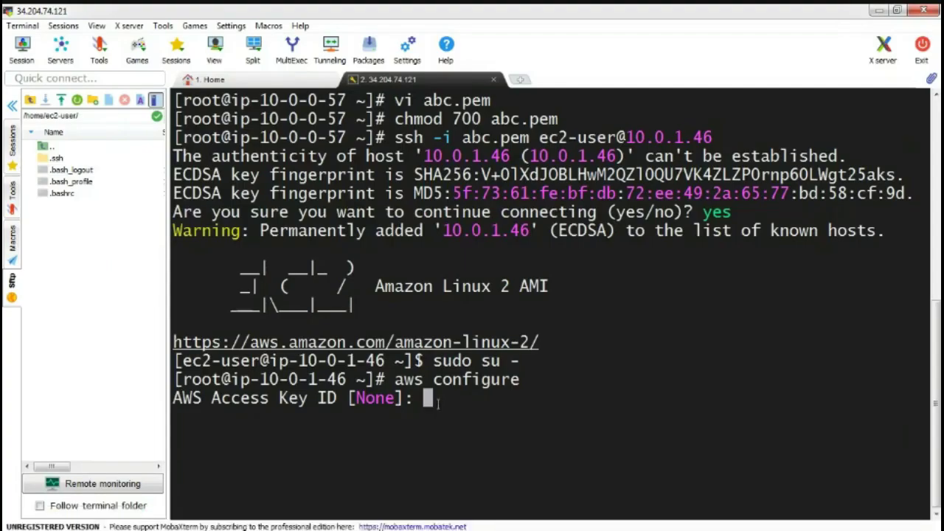
right_click(438, 402)
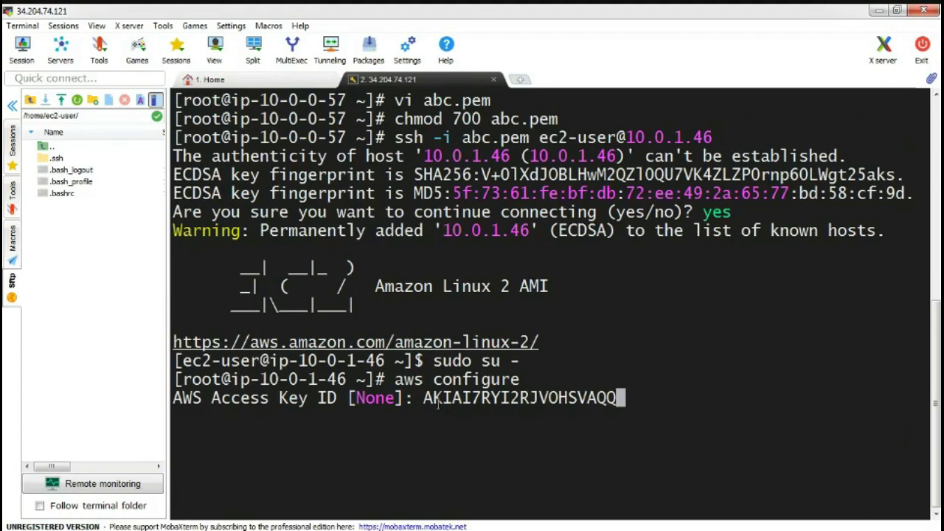
key("Return")
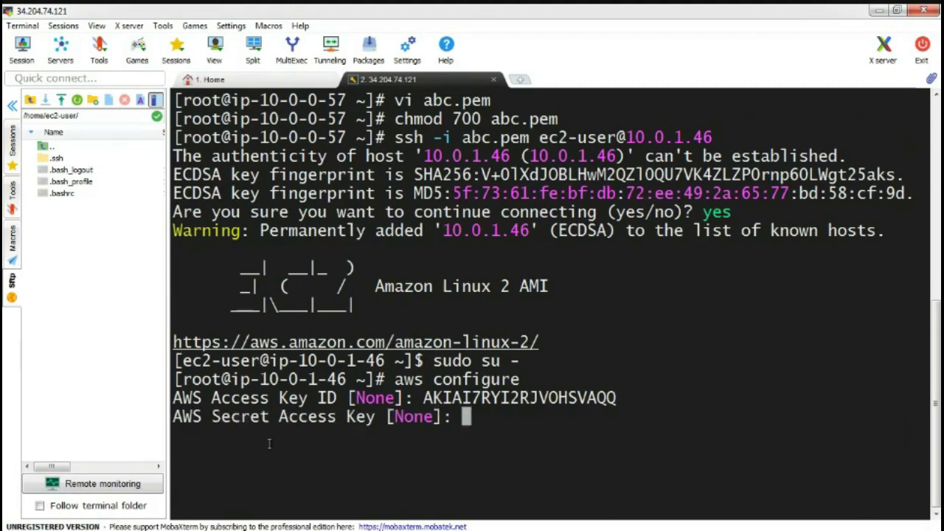
- Submit the secret access key copied from the rootkey (1) file, and leave the default region name and output format empty
mouse_move(273, 526)
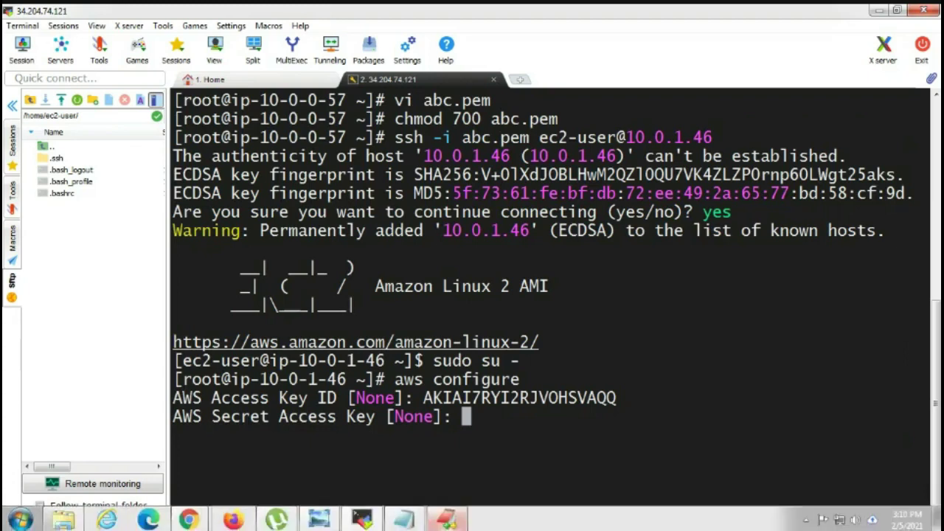
left_click(447, 521)
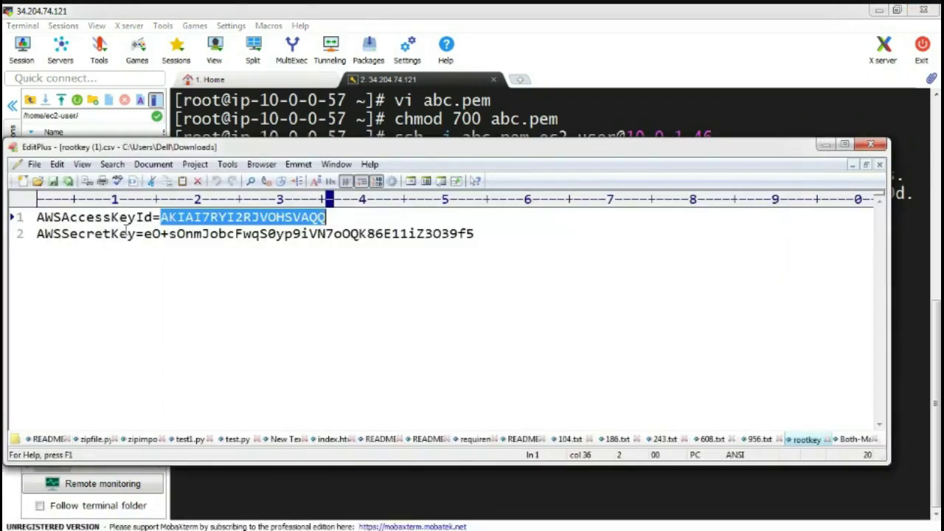
left_click_drag(144, 235, 474, 244)
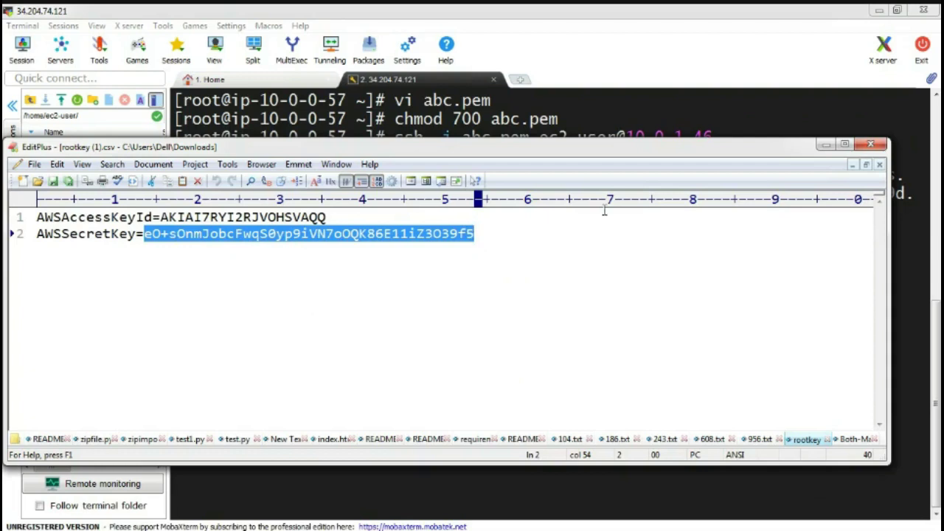
left_click(827, 144)
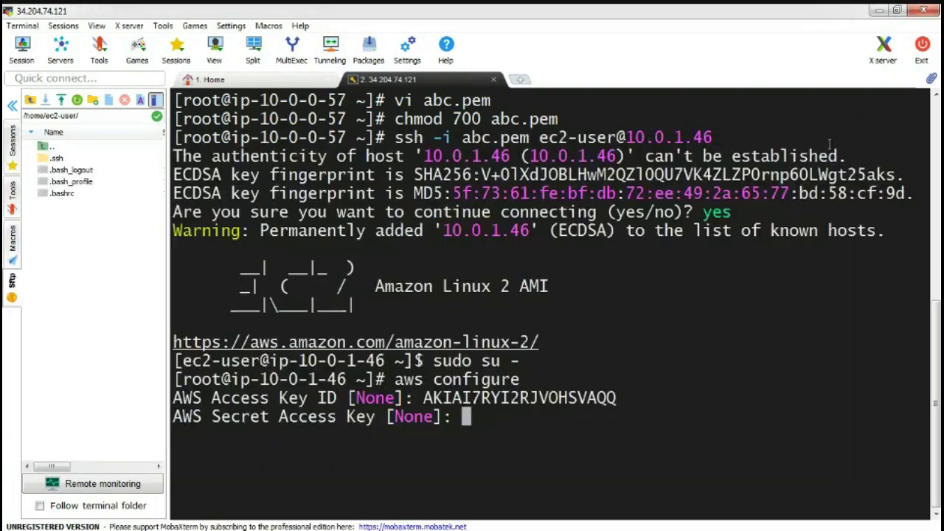
right_click(489, 417)
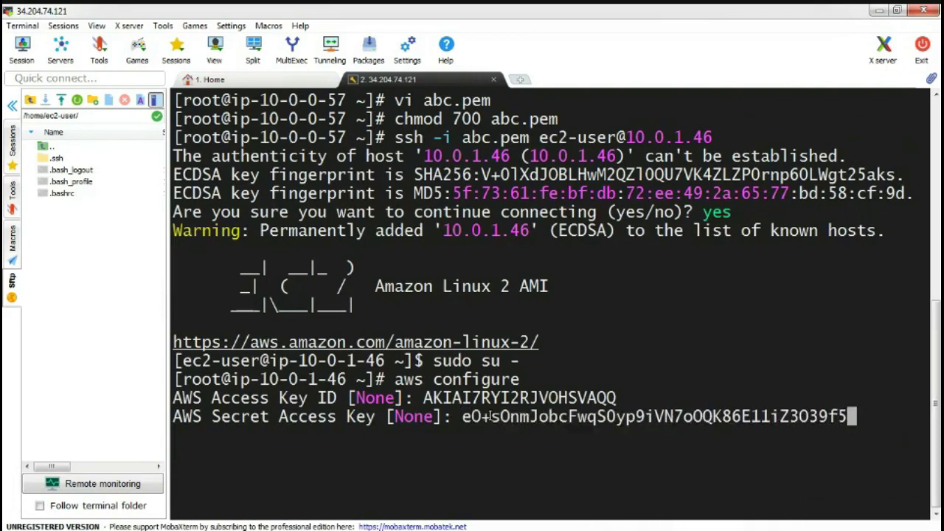
key("Return")
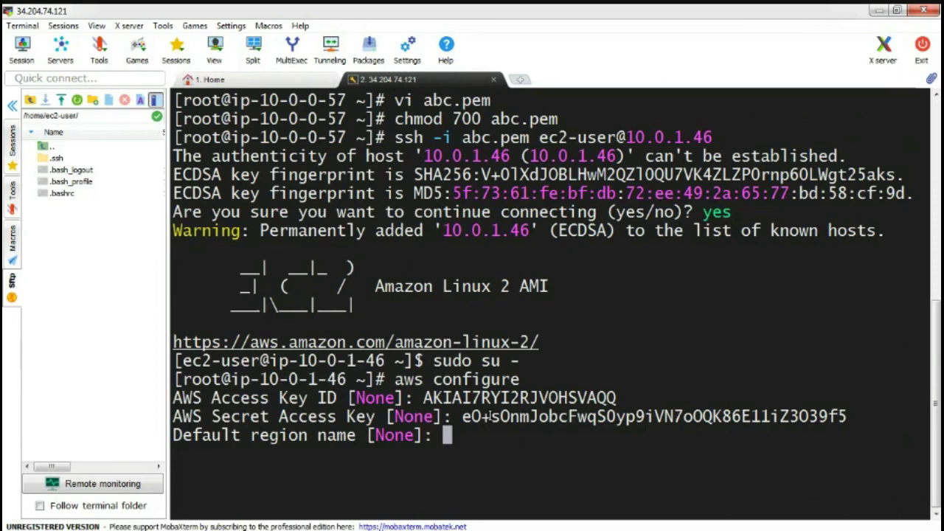
key("Return")
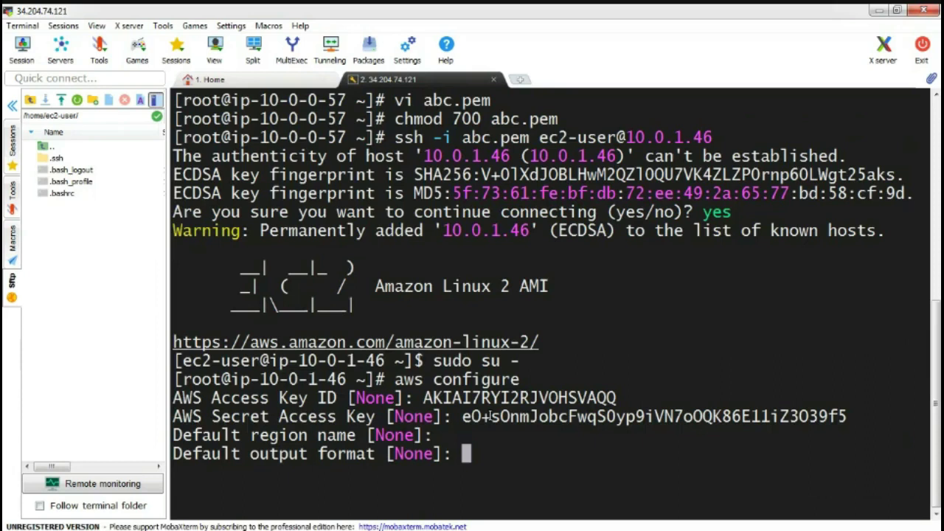
key("Return")
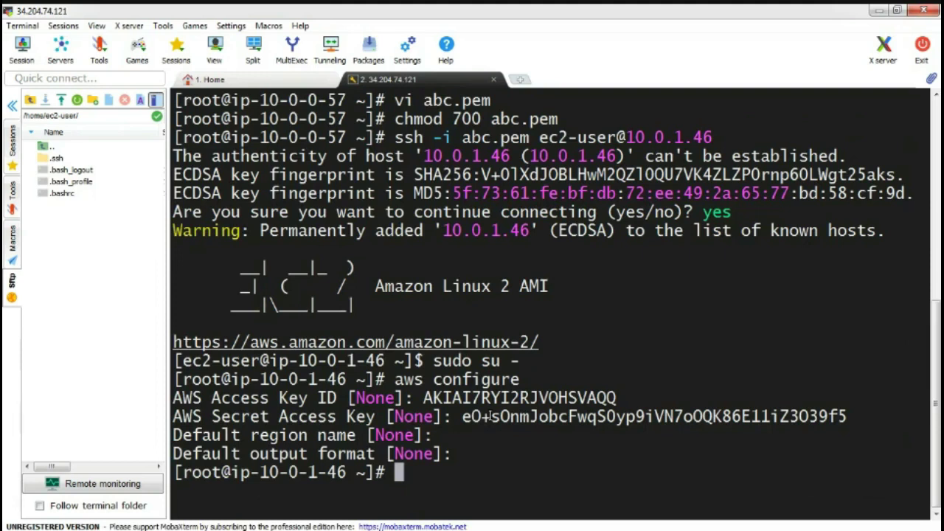
- Switch to the AWS console in Chrome and open the S3 service's bucket list
mouse_move(428, 527)
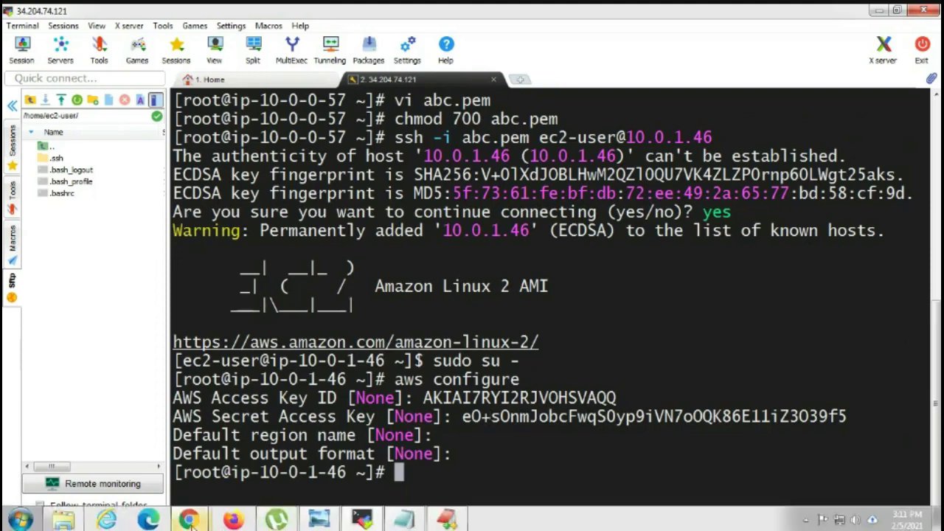
mouse_move(189, 520)
left_click(162, 472)
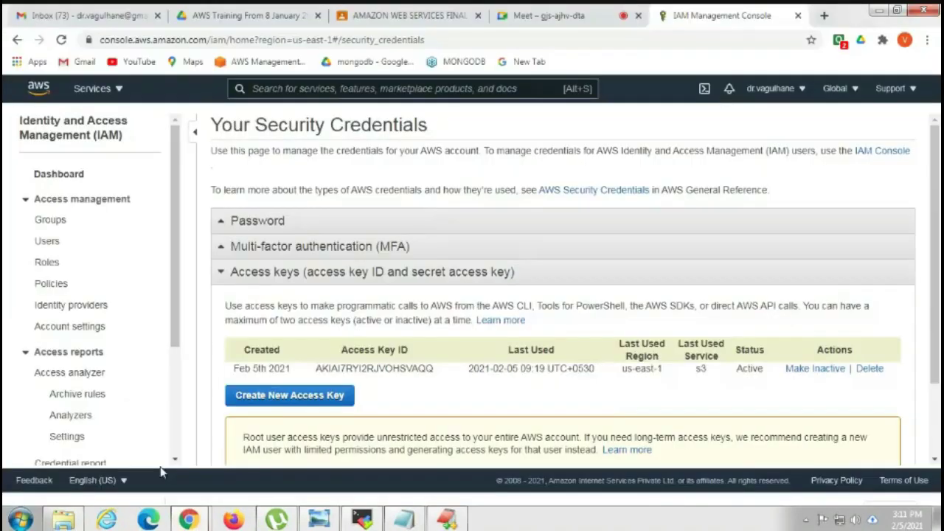
left_click(120, 90)
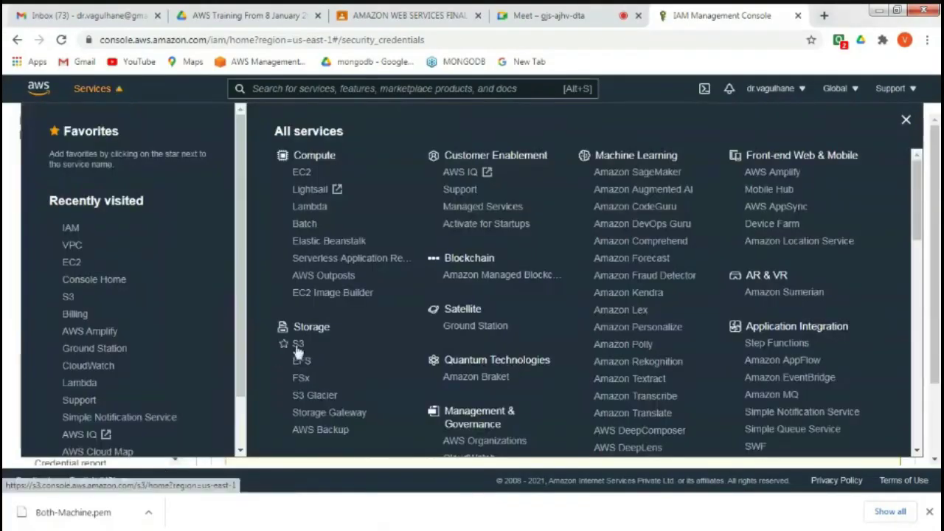
left_click(298, 346)
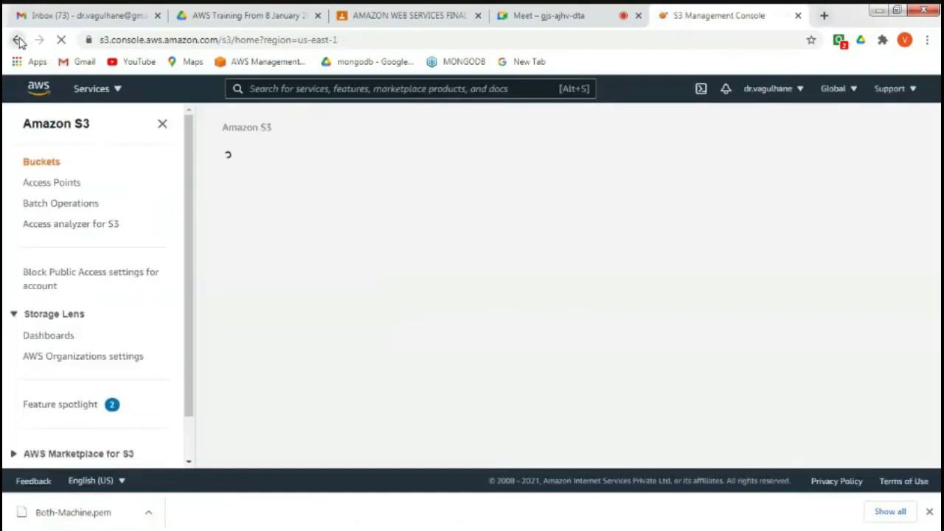
left_click(19, 41)
left_click(103, 89)
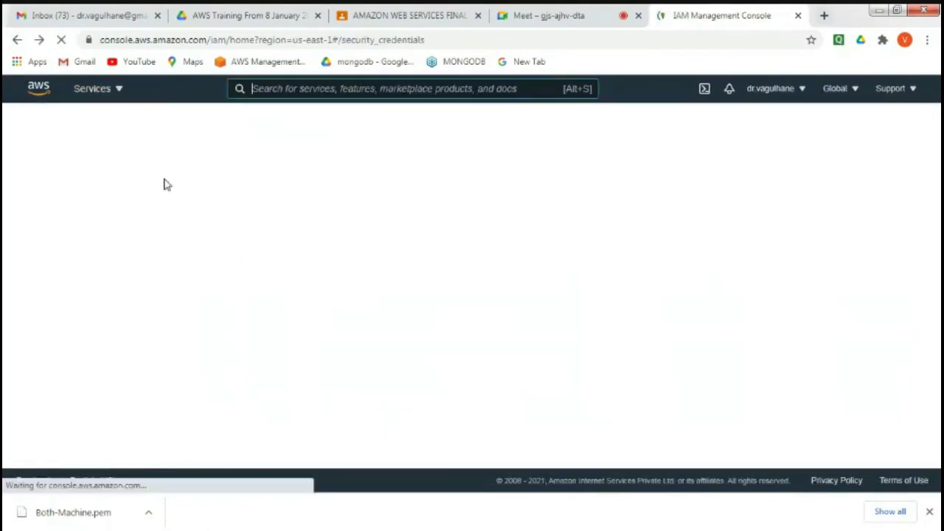
left_click(94, 89)
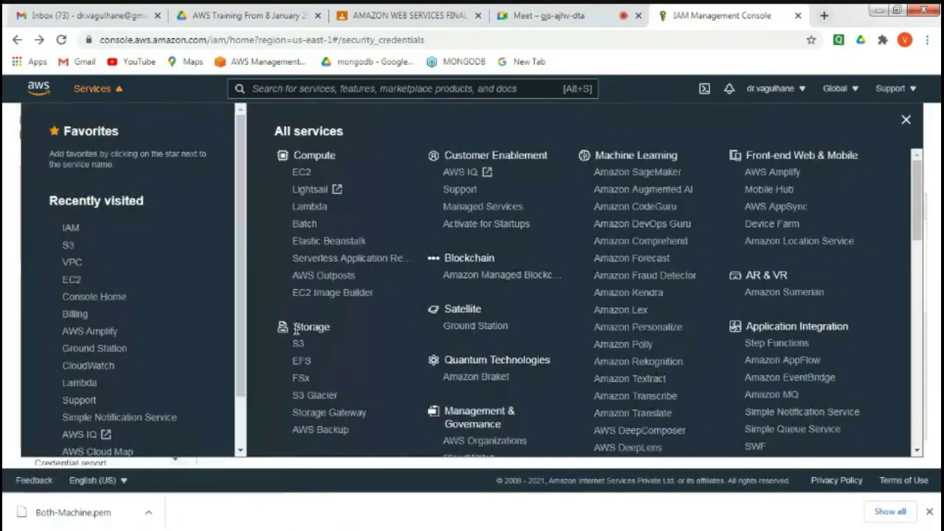
left_click_drag(295, 330, 340, 330)
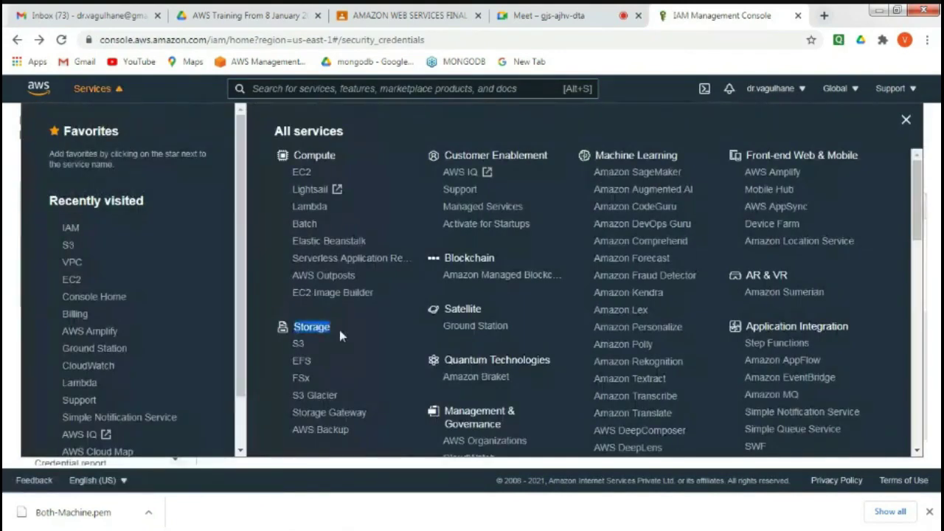
left_click(299, 347)
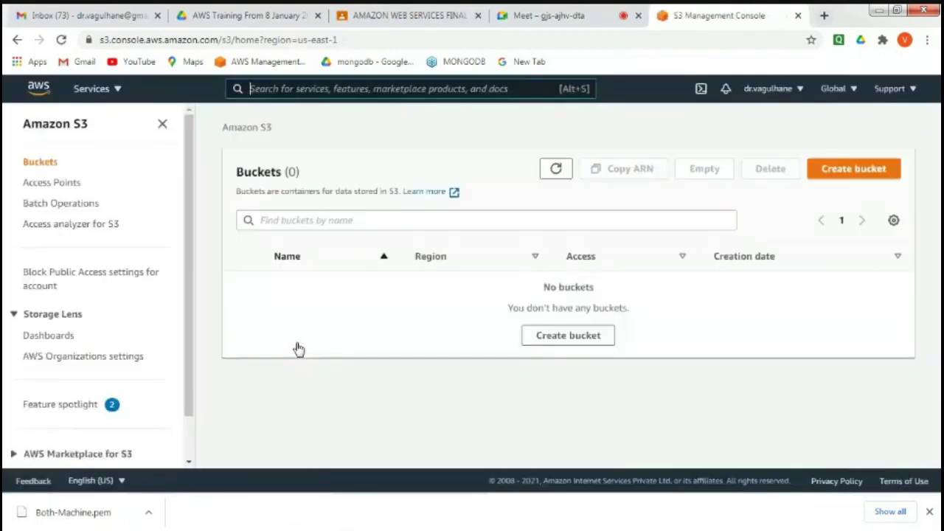
- Return to MobaXterm and list the S3 buckets from the private instance with aws s3 ls
left_click(878, 10)
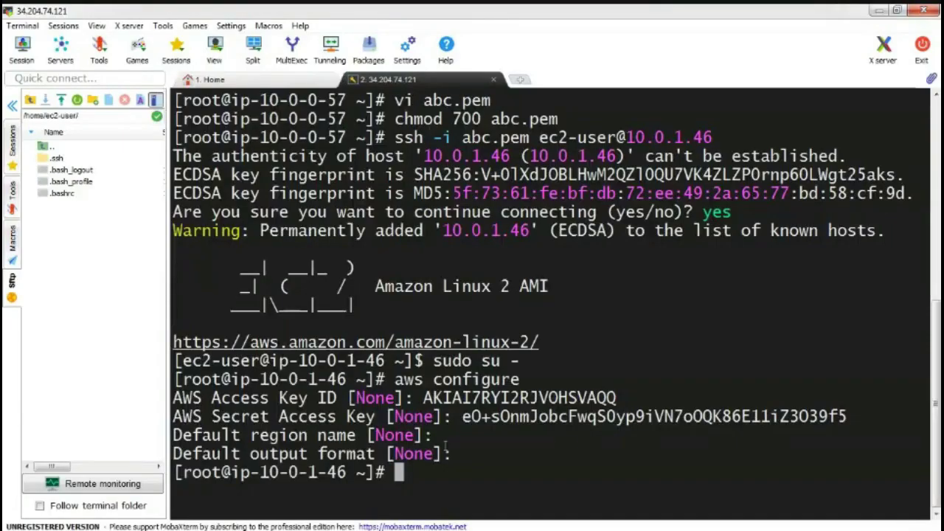
type("aws")
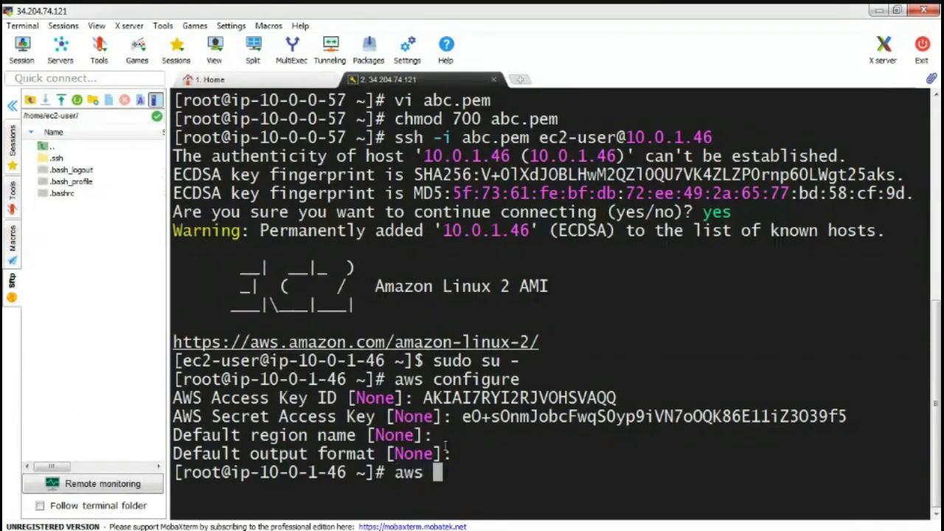
type(" s3 l")
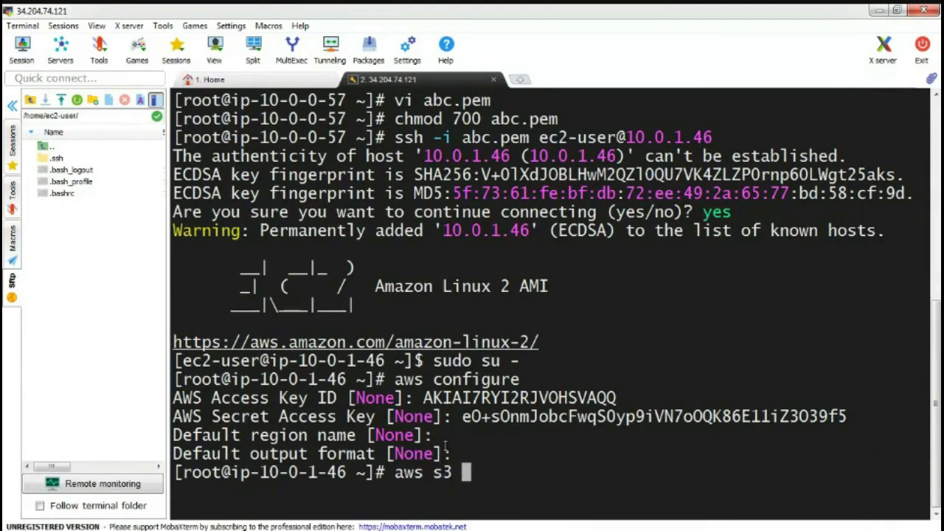
type("s")
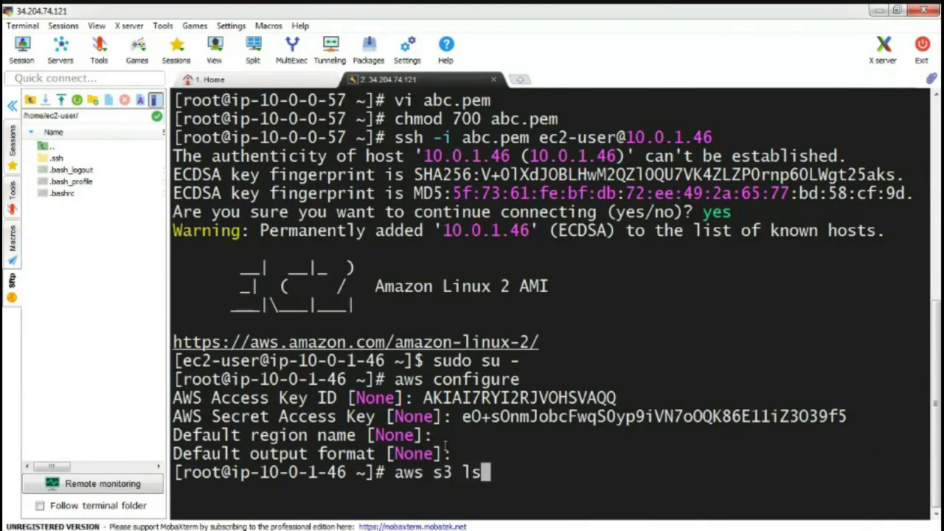
key("Return")
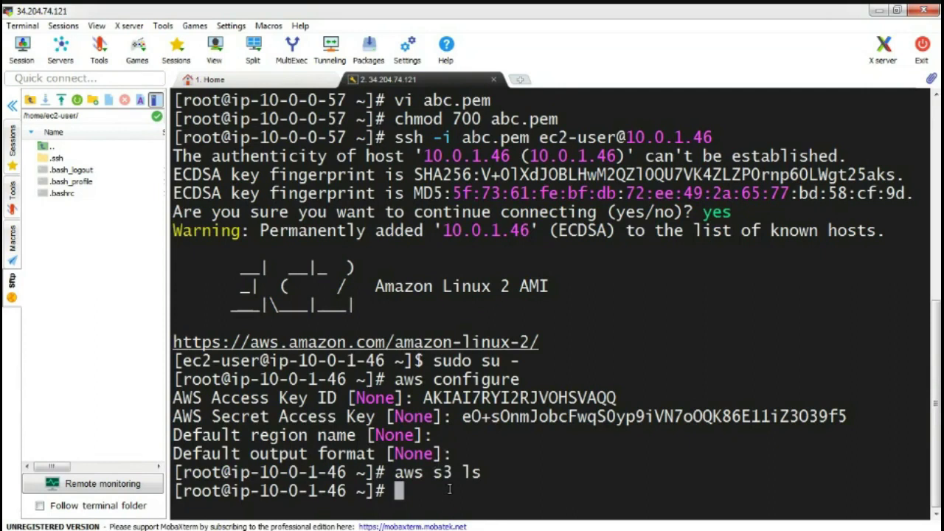
- Try to create an S3 bucket with aws s3 mb, named with an uppercase first name followed by 111
type("aws")
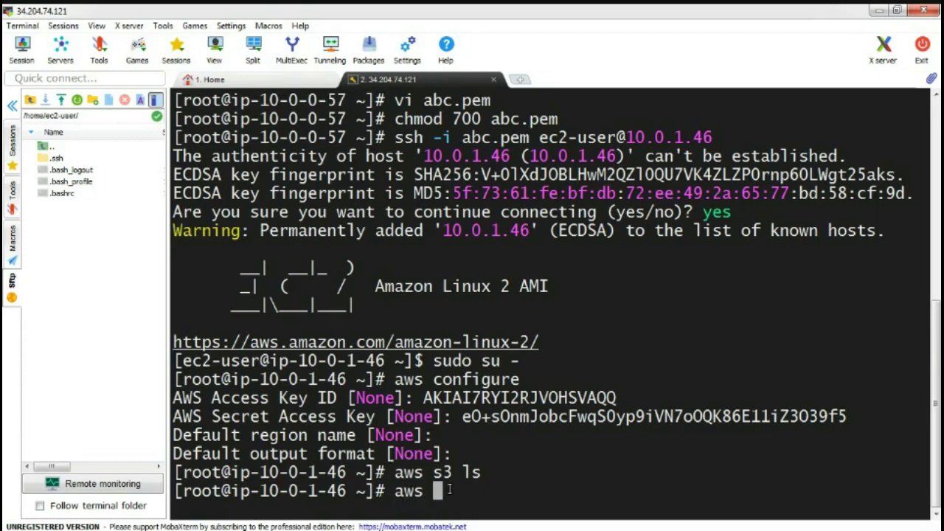
type(" s3")
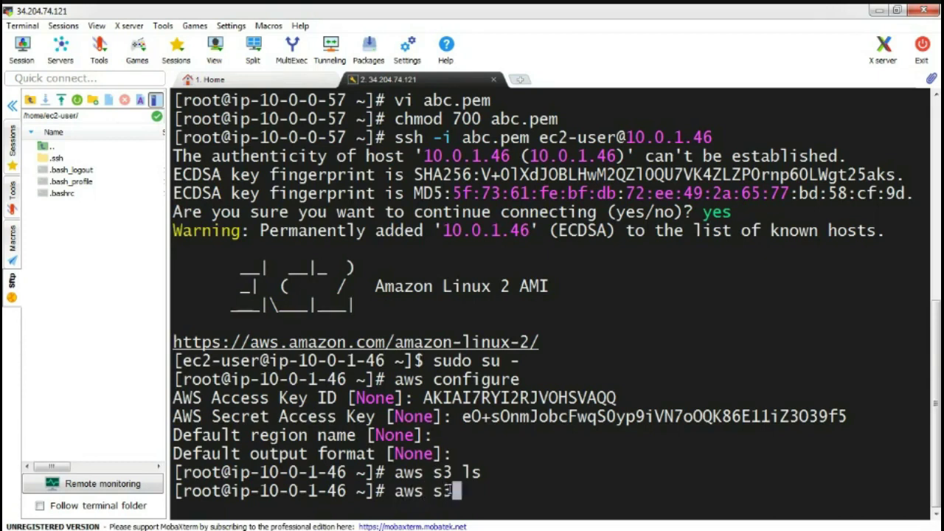
type(" mb")
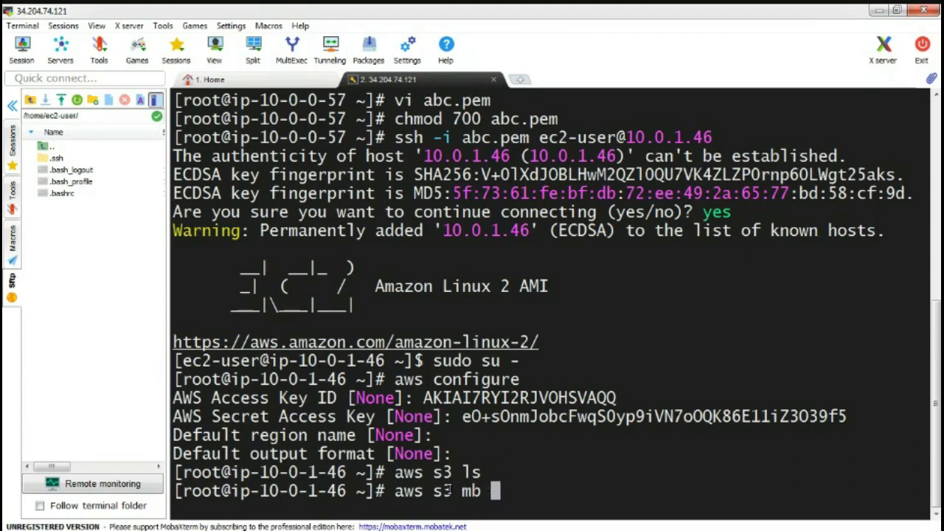
type(" s3")
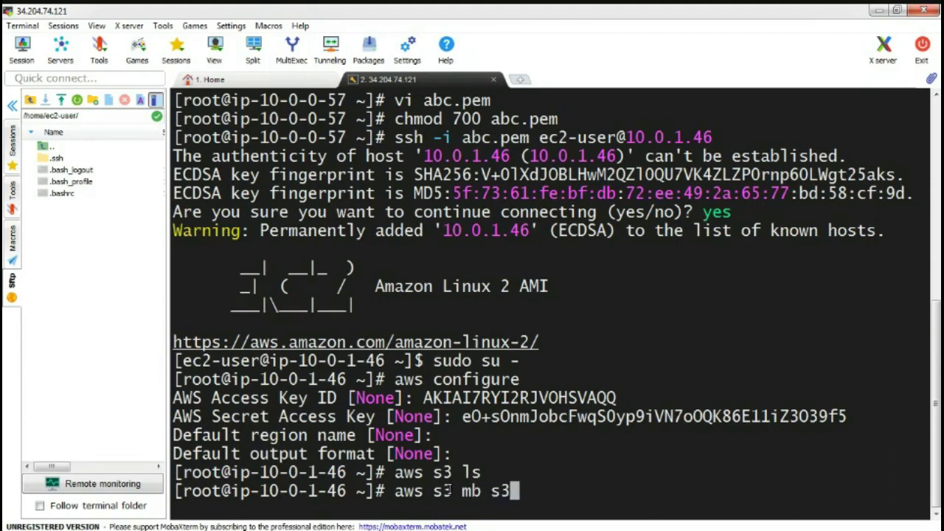
type("://")
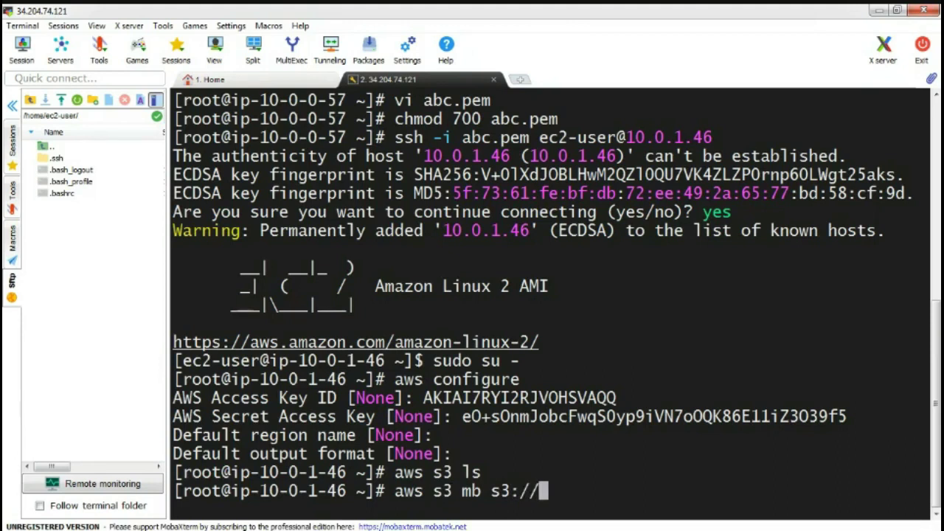
mouse_move(193, 521)
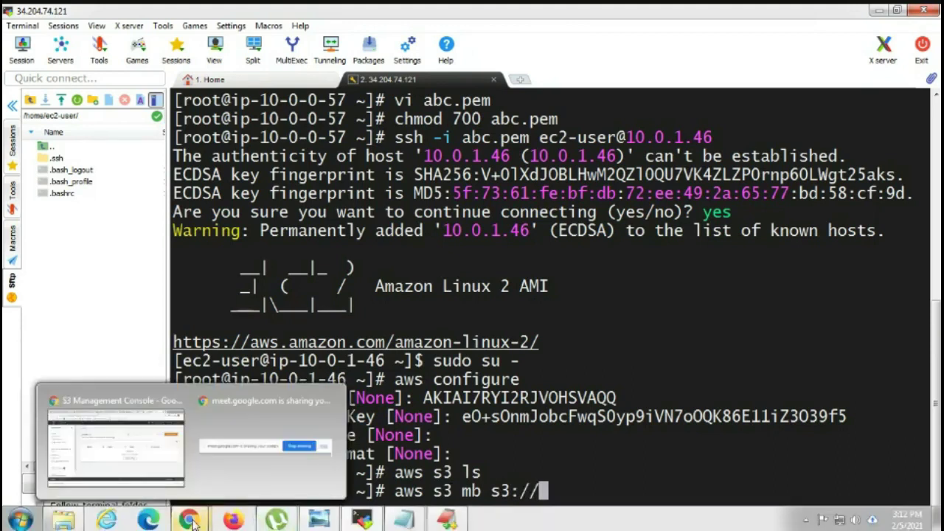
left_click(147, 473)
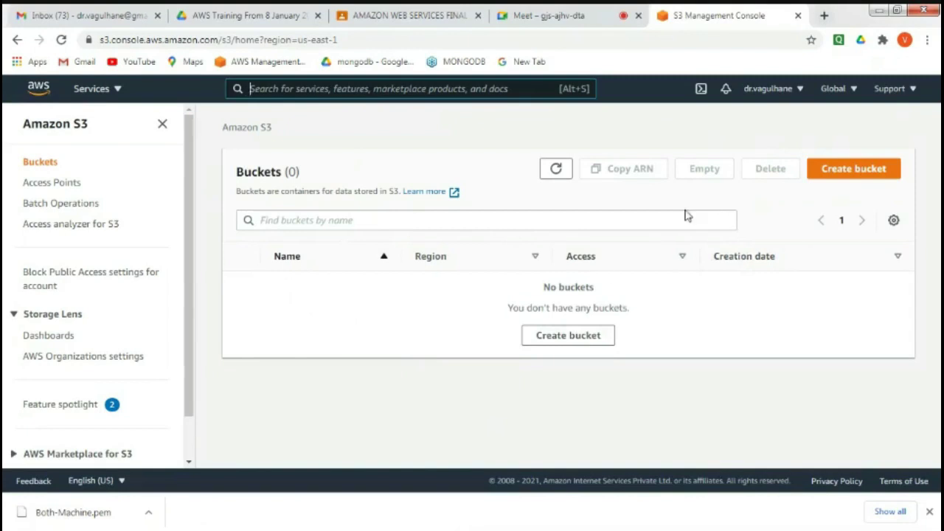
left_click(883, 10)
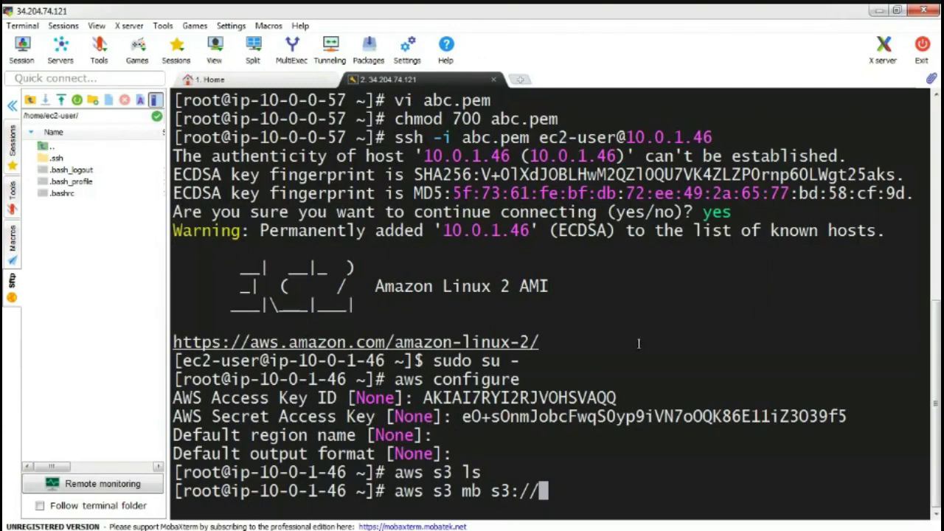
type("VIRAJ")
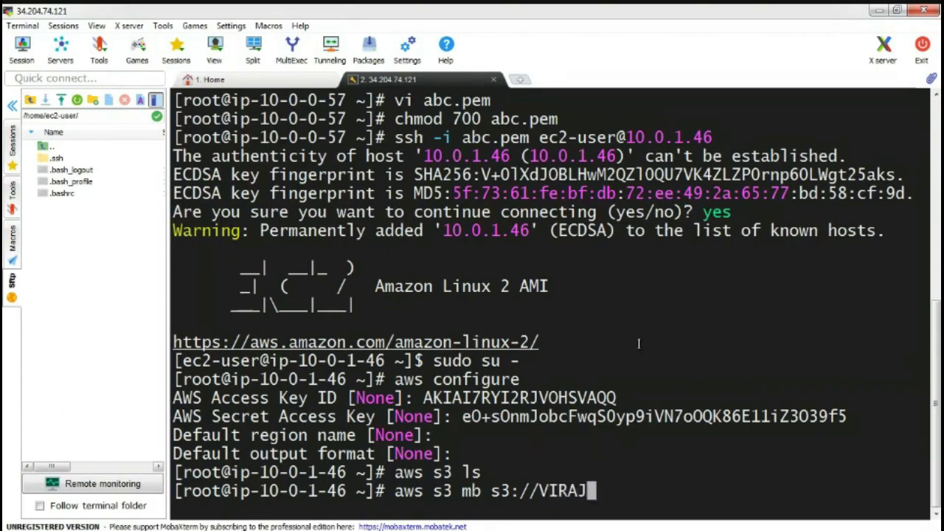
type("111")
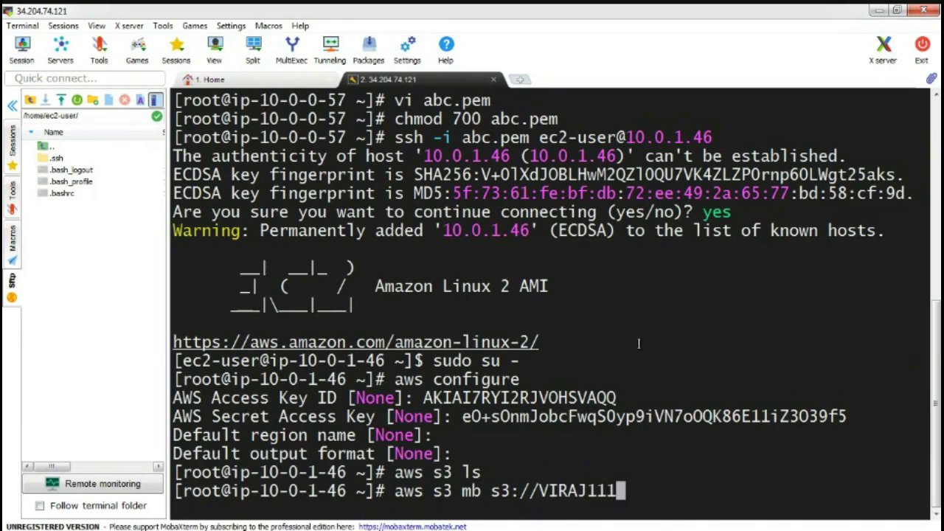
key("Return")
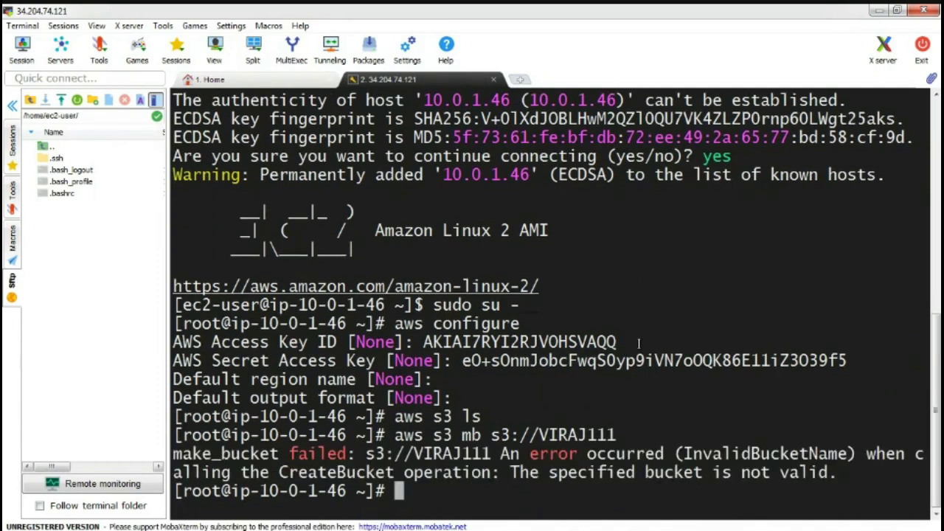
- Try to create the bucket again with the number after the uppercase first name replaced by 4
key("Up")
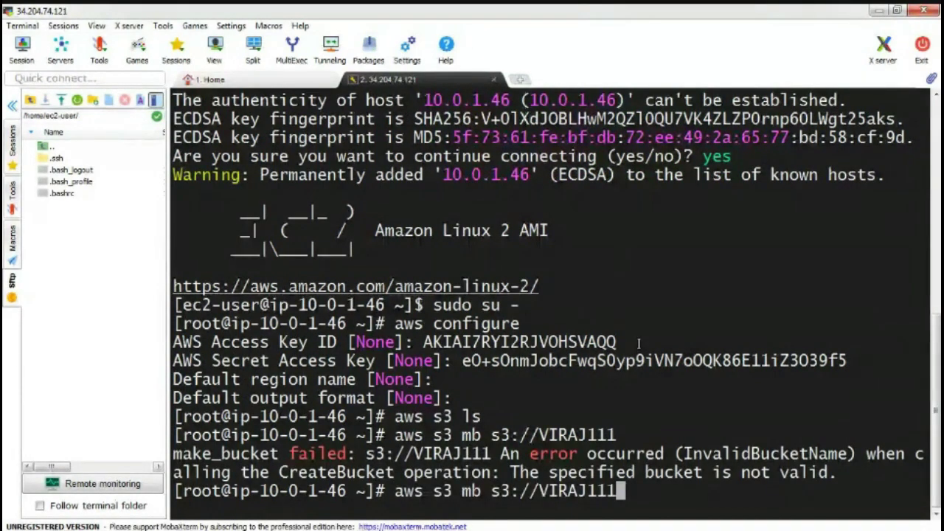
key("BackSpace")
key("BackSpace")
key("BackSpace")
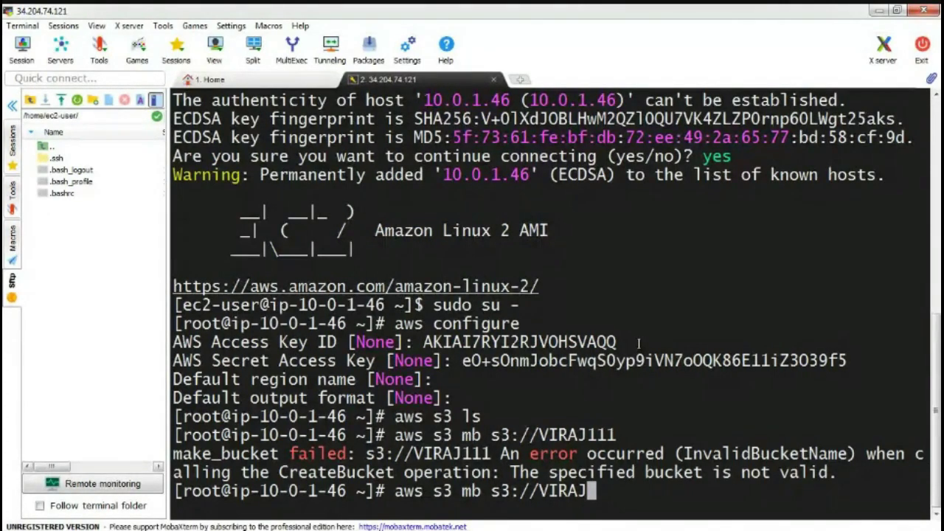
type("4")
key("Return")
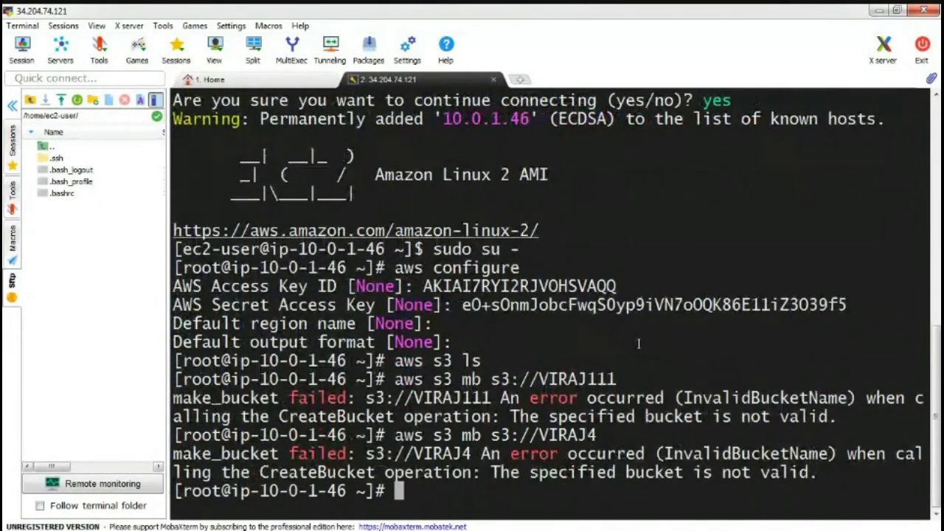
- Create the S3 bucket with aws s3 mb, using the first name in lowercase followed by 777
key("Up")
key("BackSpace")
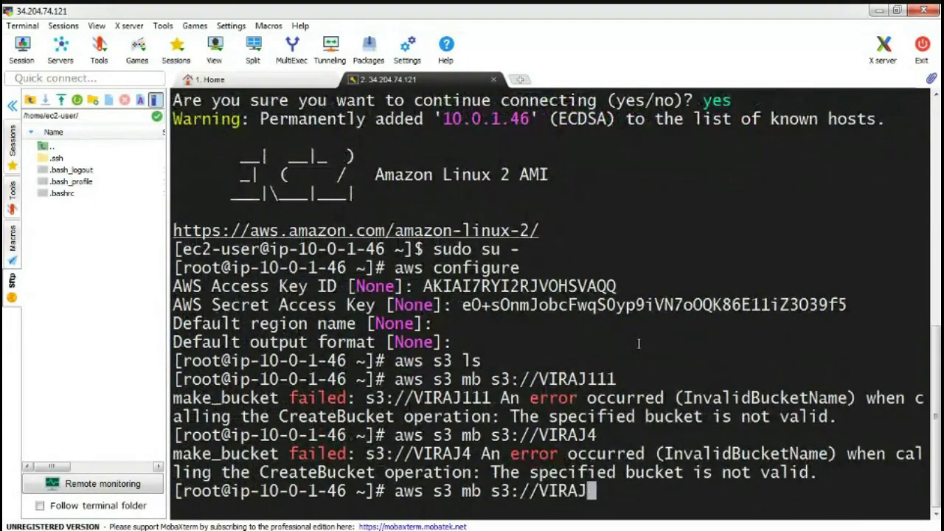
key("BackSpace")
key("BackSpace")
key("BackSpace")
key("BackSpace")
key("BackSpace")
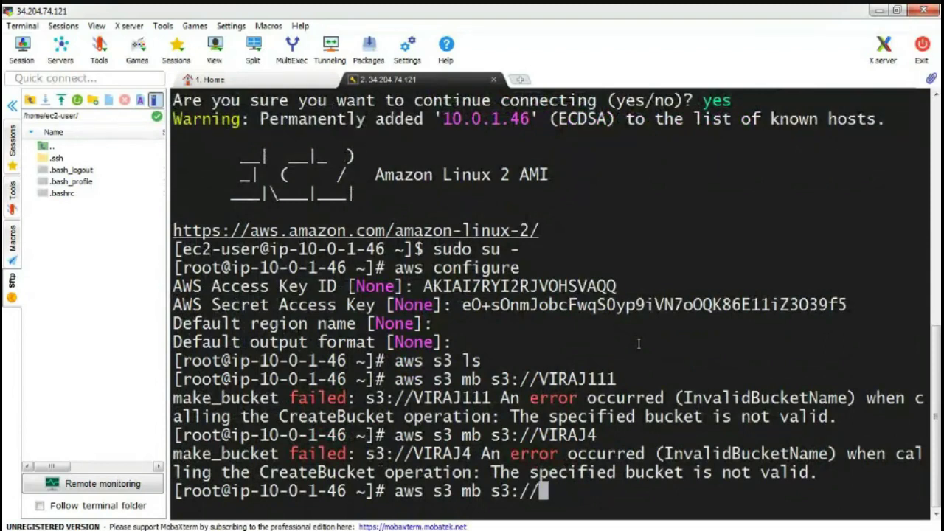
type("vira")
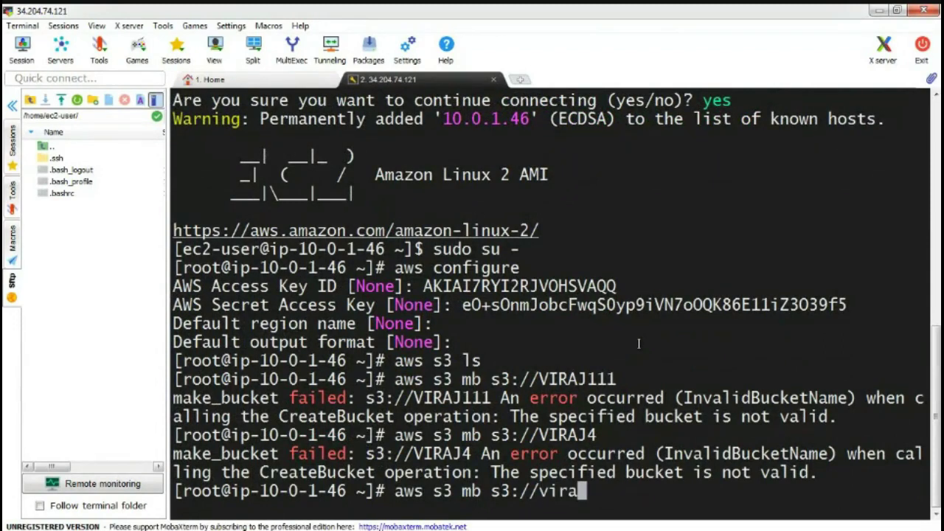
type("j77")
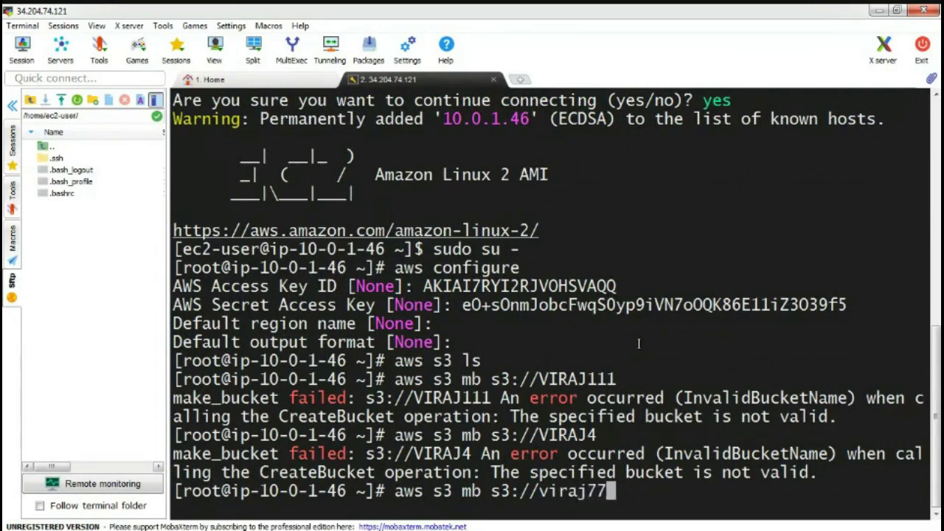
type("7")
key("Return")
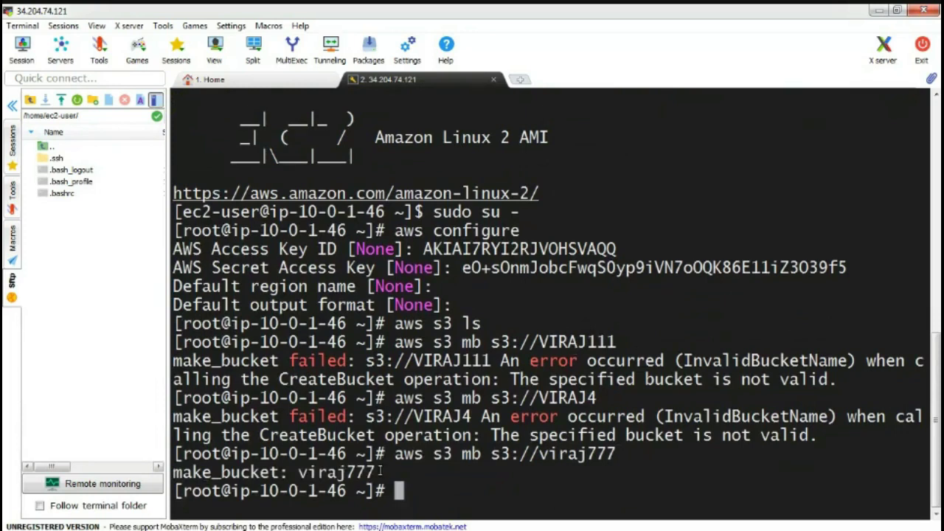
- Switch to Chrome and reload the S3 bucket list to check for the bucket created from the terminal
mouse_move(380, 470)
left_mouse_down()
mouse_move(274, 474)
mouse_move(371, 474)
left_mouse_up()
left_click(274, 474)
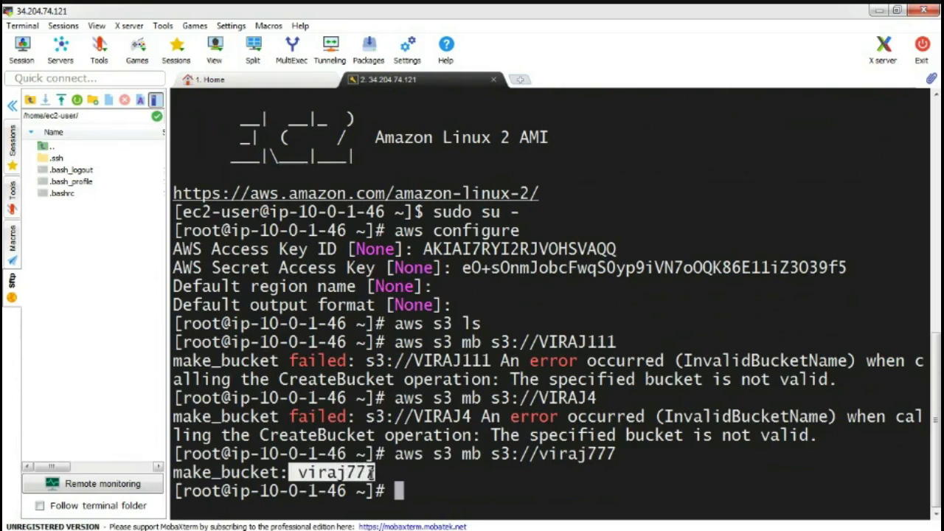
mouse_move(377, 527)
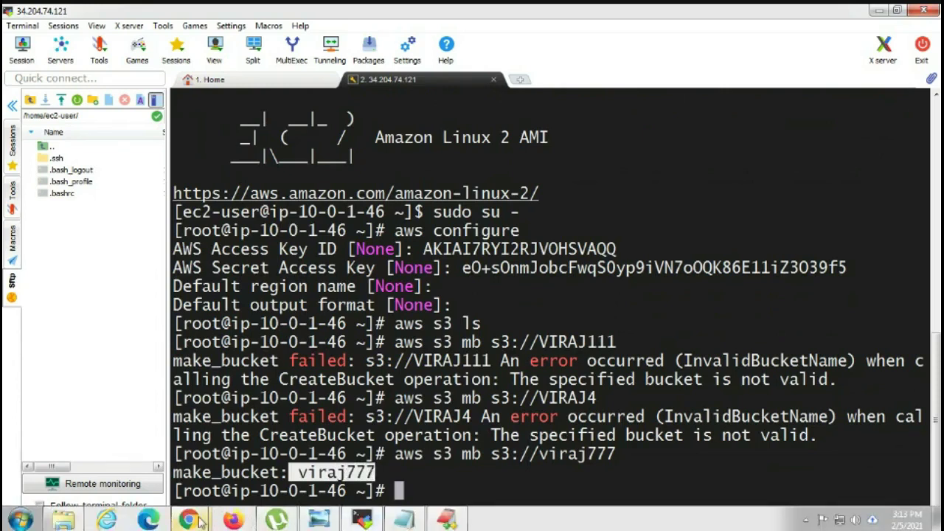
mouse_move(197, 518)
left_click(150, 454)
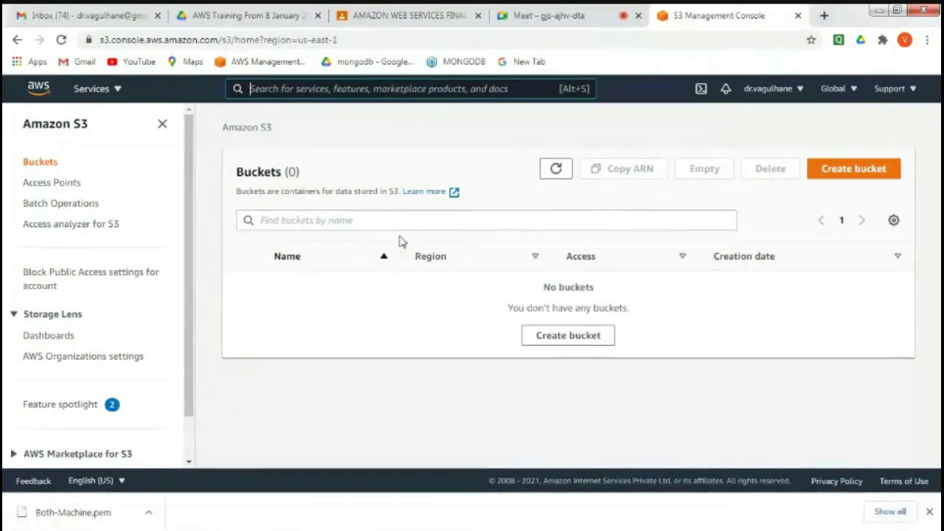
left_click(61, 40)
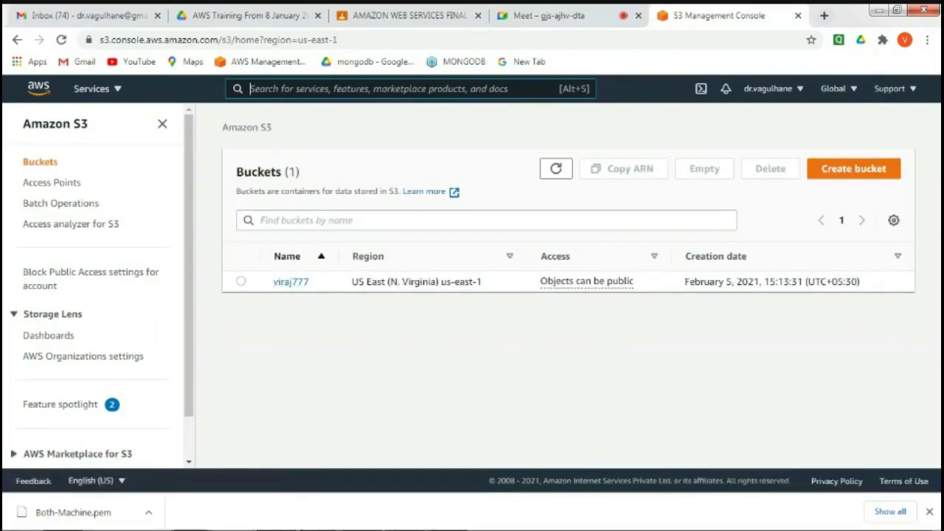
- Return to MobaXterm and create a second bucket with aws s3 mb, using a different lowercase first name followed by 777
mouse_move(435, 524)
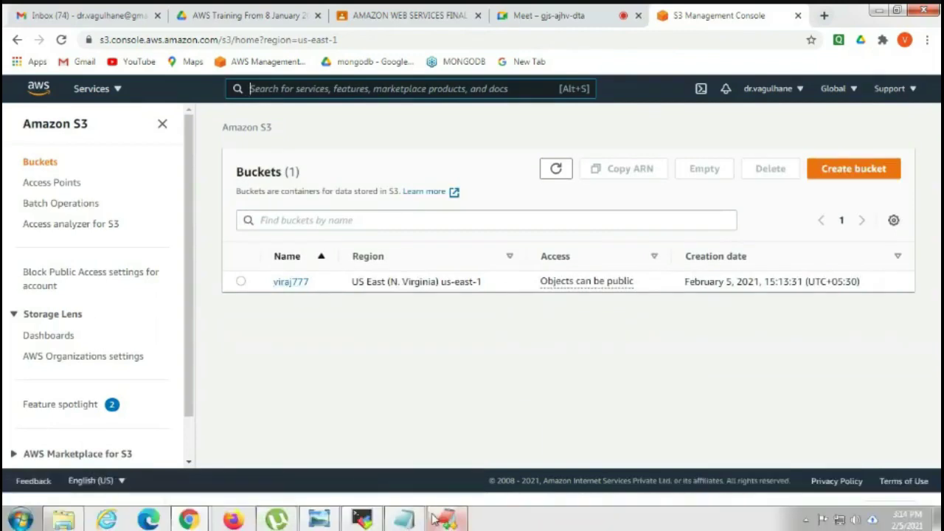
left_click(361, 520)
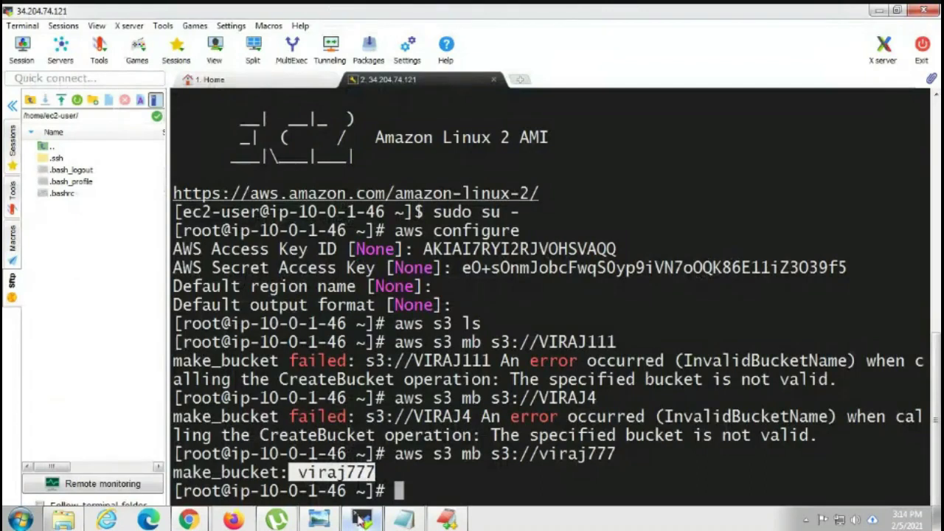
key("Up")
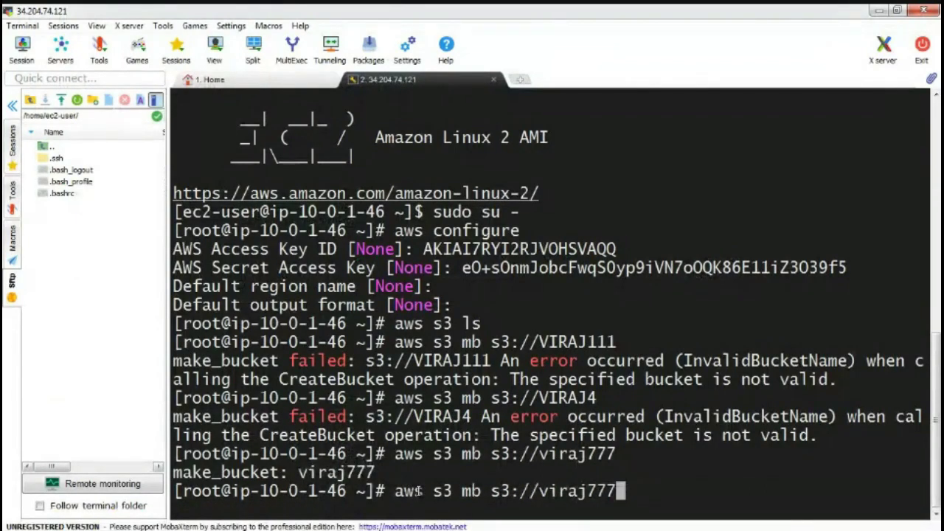
key("BackSpace")
key("BackSpace")
key("BackSpace")
key("BackSpace")
key("BackSpace")
key("BackSpace")
key("BackSpace")
key("BackSpace")
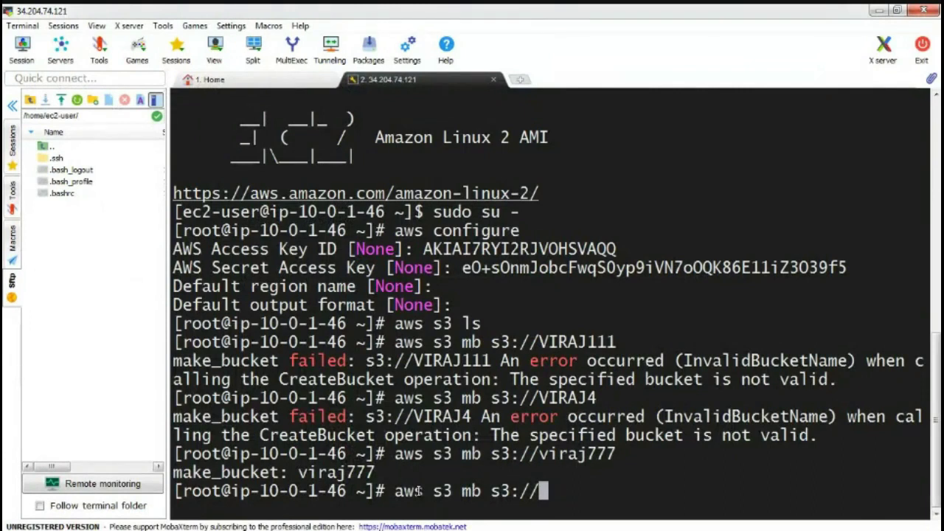
type("rohit")
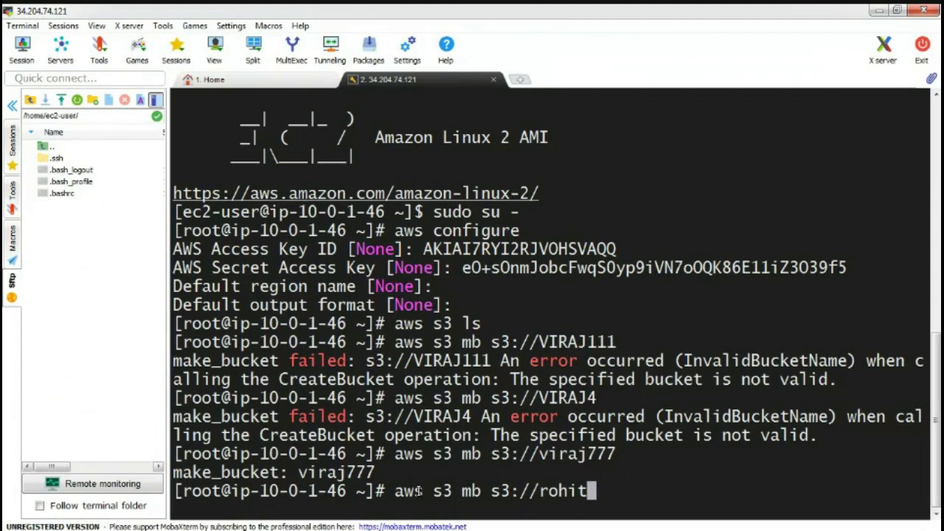
type("777")
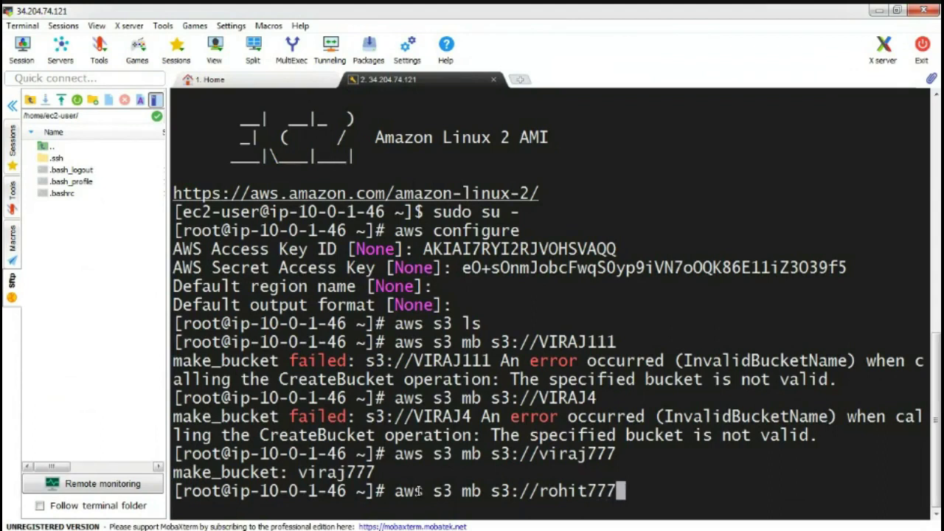
key("Return")
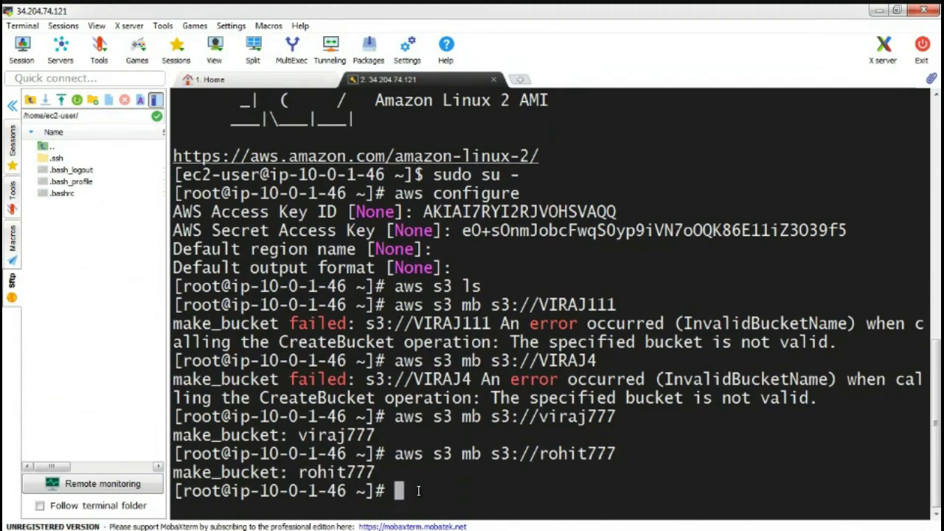
- Go back to the S3 console in Chrome and refresh the bucket list to check for the second bucket
mouse_move(337, 525)
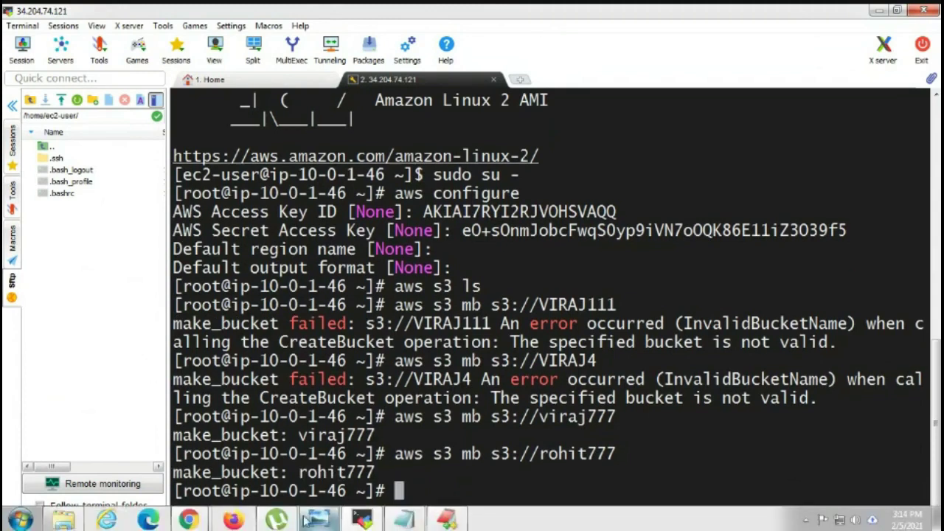
mouse_move(186, 521)
left_click(146, 443)
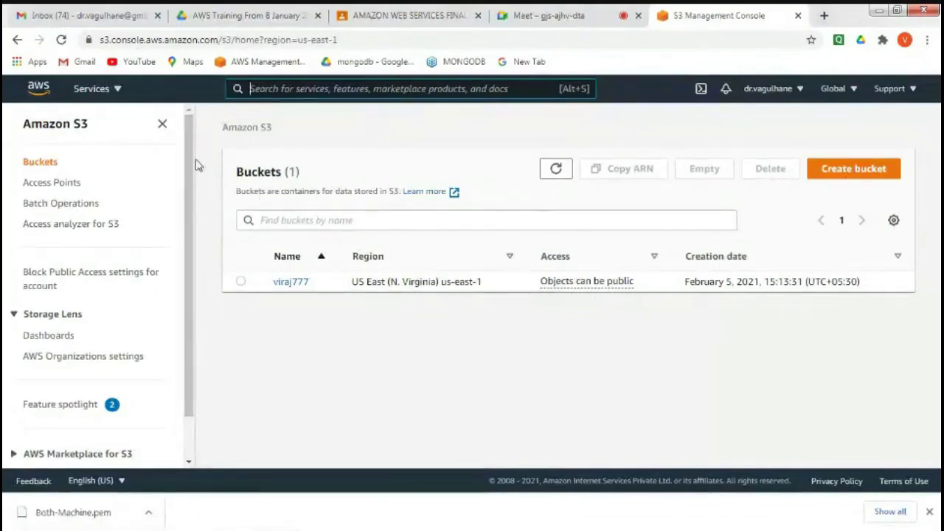
left_click(62, 41)
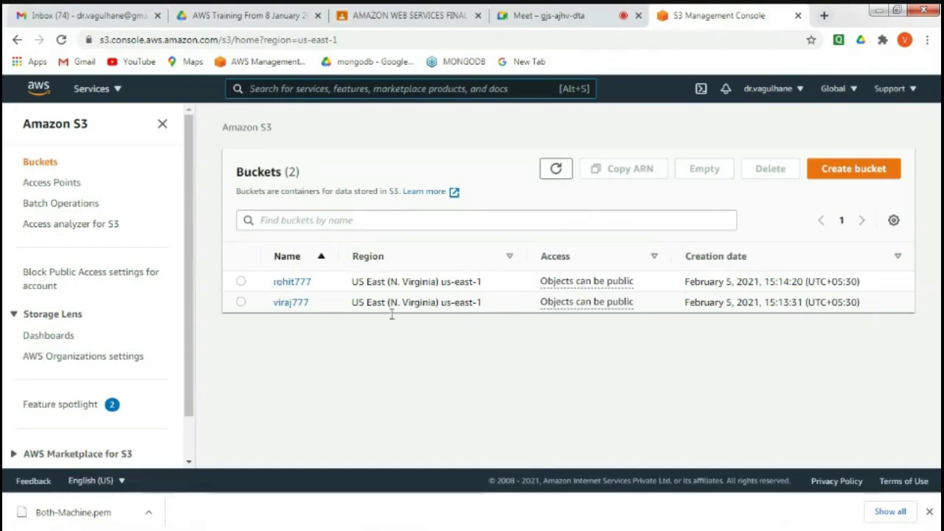
- Open the bucket that was created first and start adding files to a new upload
left_click(241, 303)
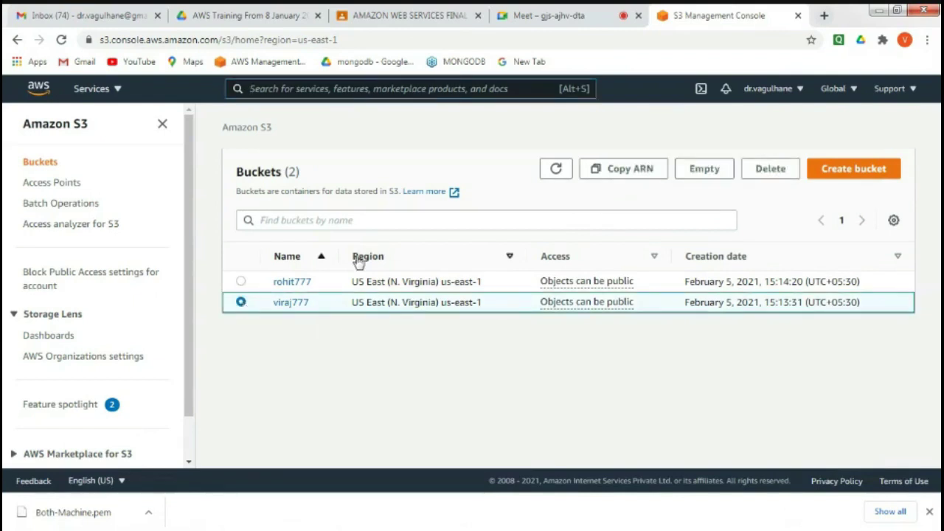
left_click(290, 302)
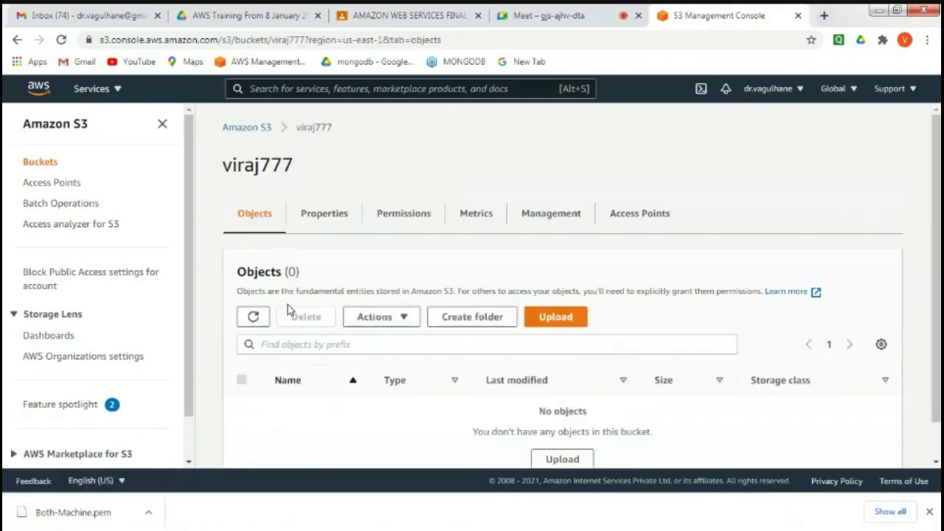
left_click_drag(223, 167, 327, 167)
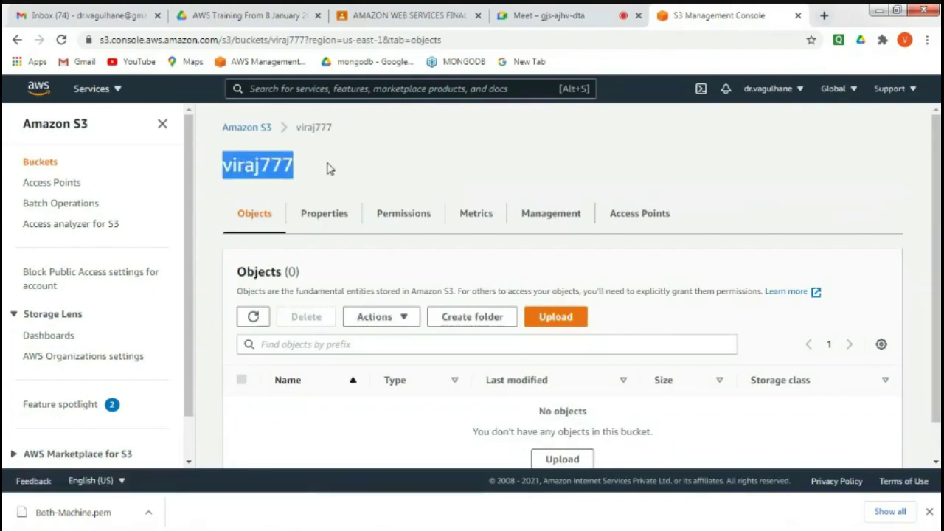
left_click(550, 318)
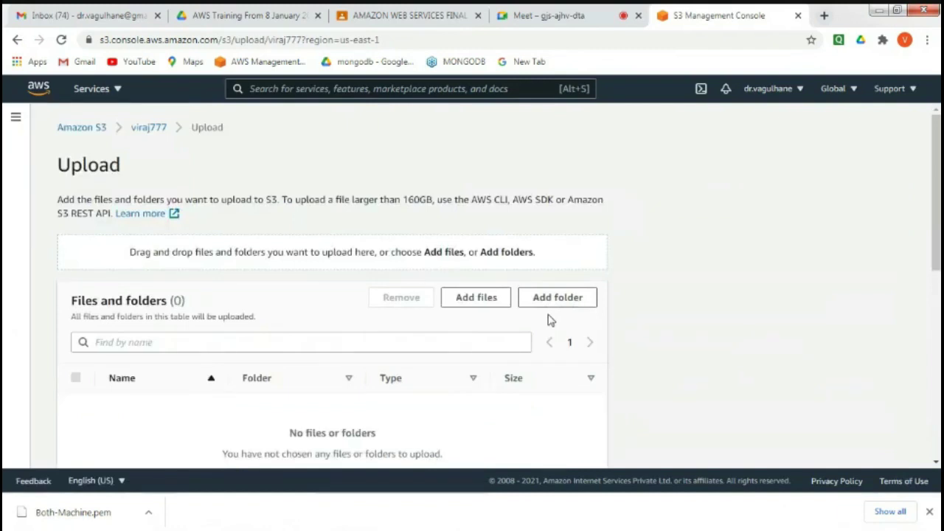
left_click(469, 305)
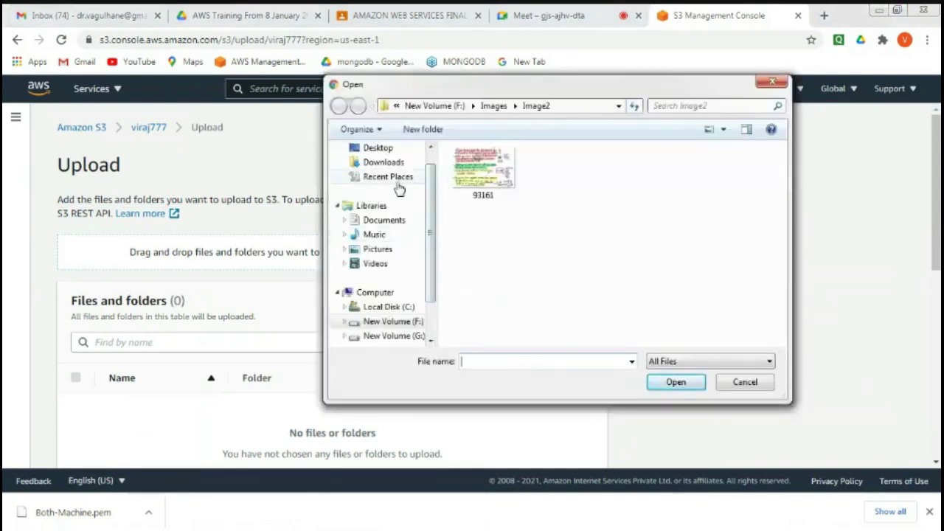
left_click(391, 163)
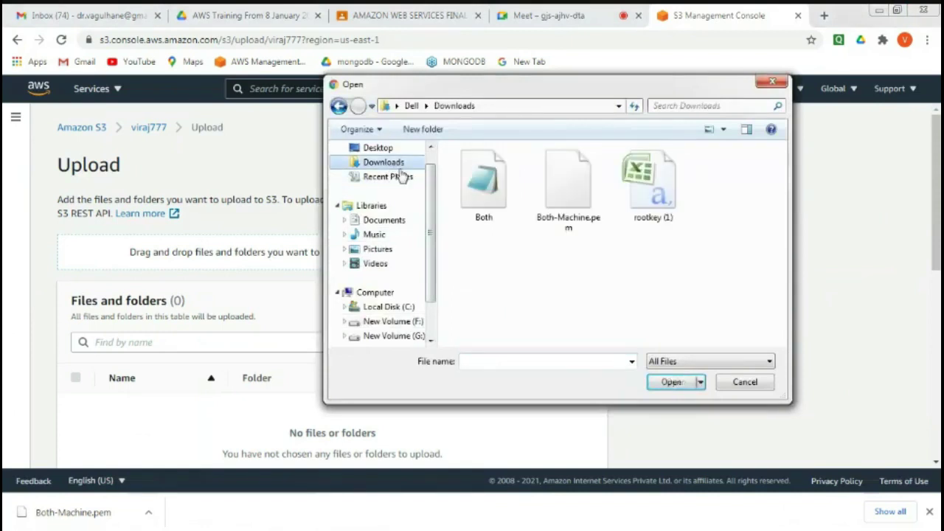
left_click(498, 223)
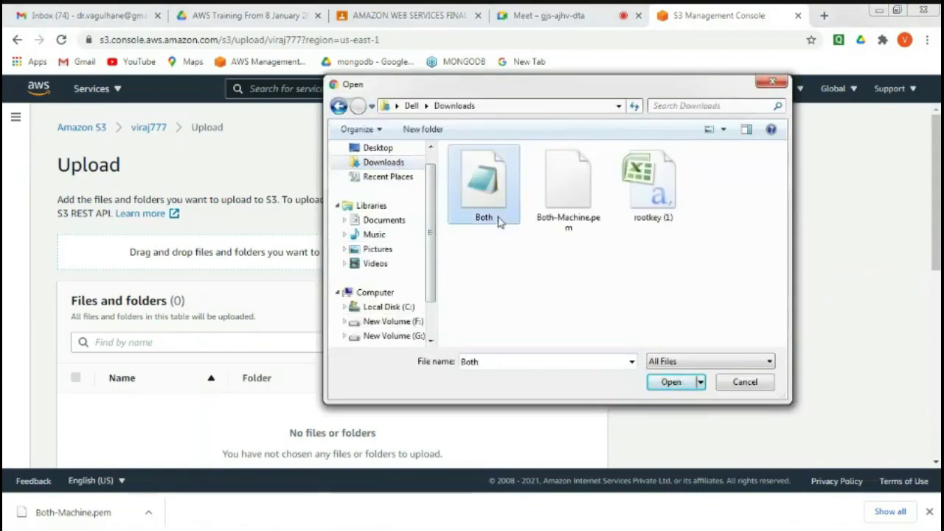
left_click(535, 223, "ctrl")
left_click(648, 220, "ctrl")
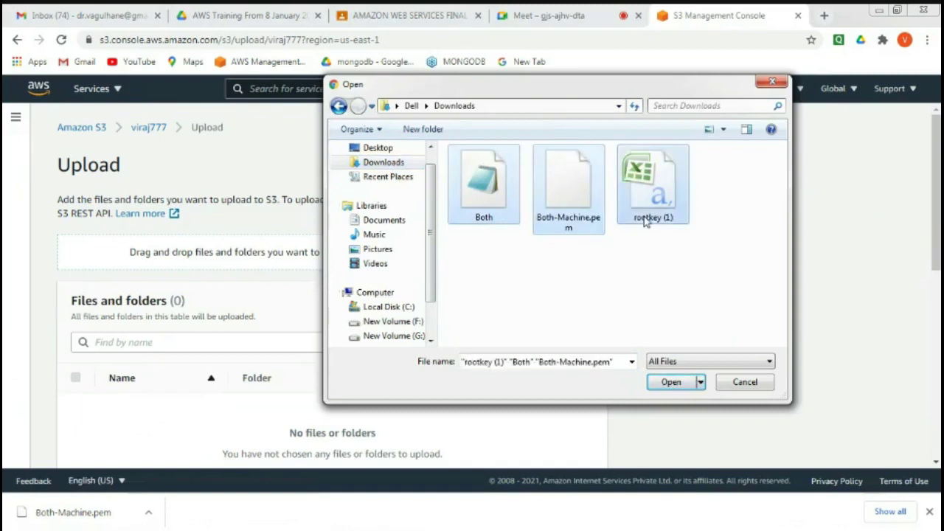
- Add all eight images, Chrysanthemum through Tulips, from the Sample Pictures folder and upload them to the bucket
left_click(377, 251)
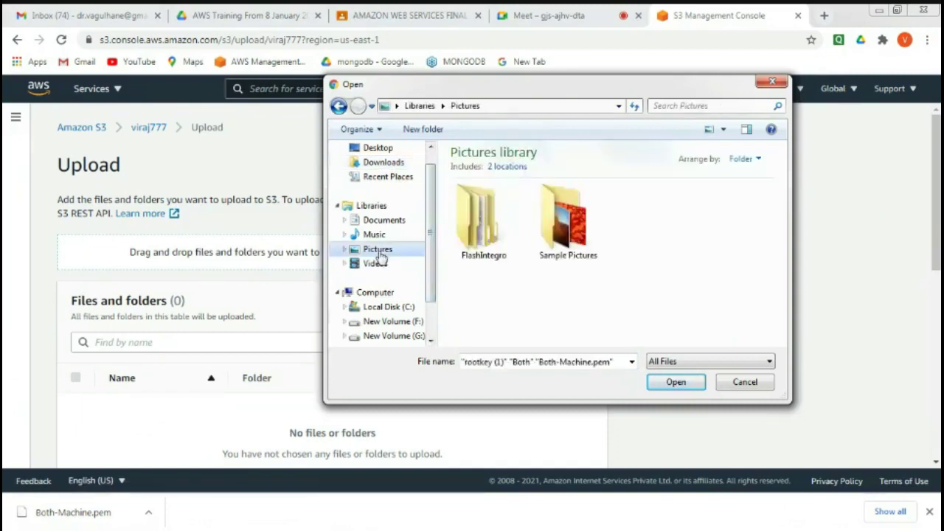
double_click(551, 250)
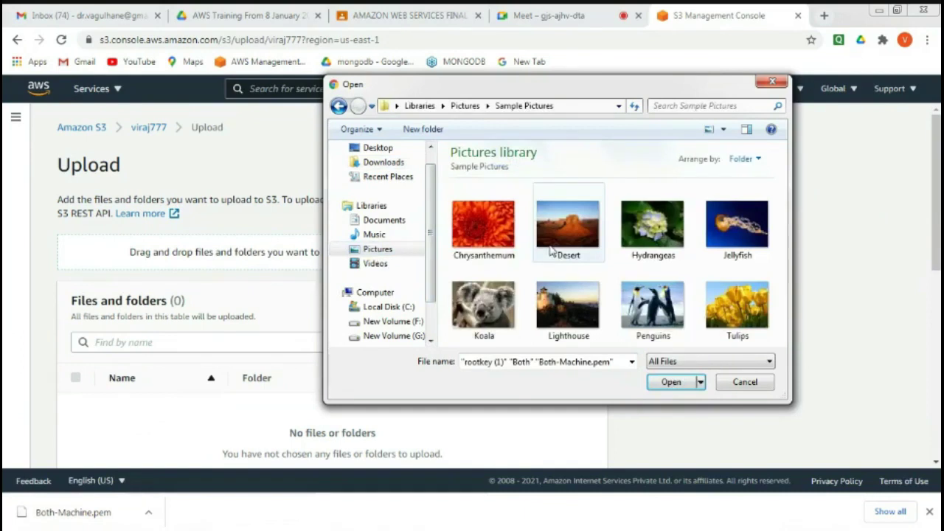
left_click(461, 249)
left_click(564, 252, "ctrl")
left_click(640, 251, "ctrl")
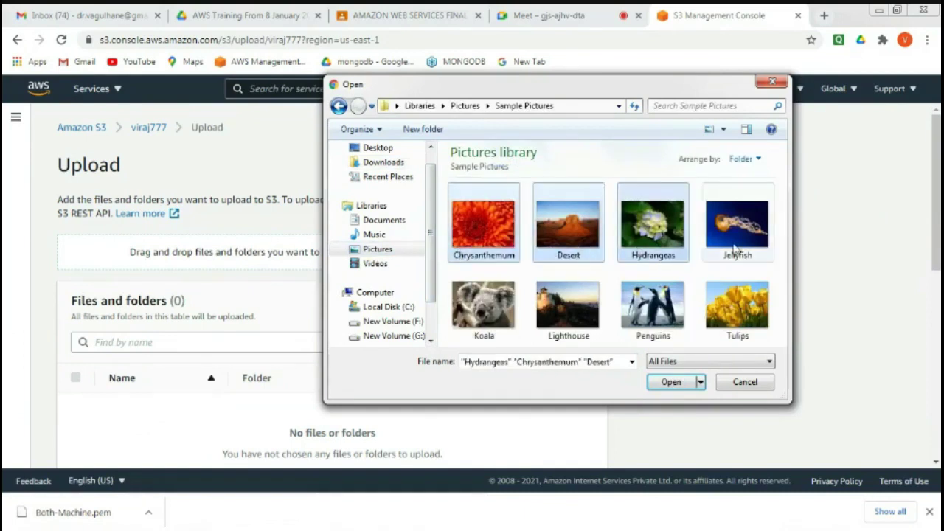
left_click(738, 251, "ctrl")
left_click(476, 327, "ctrl")
left_click(568, 314, "ctrl")
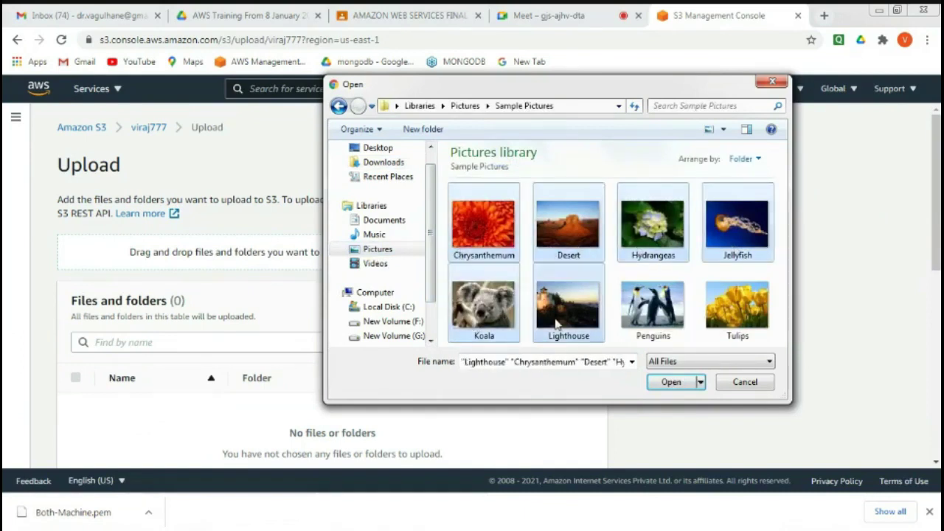
left_click(651, 325, "ctrl")
left_click(741, 323, "ctrl")
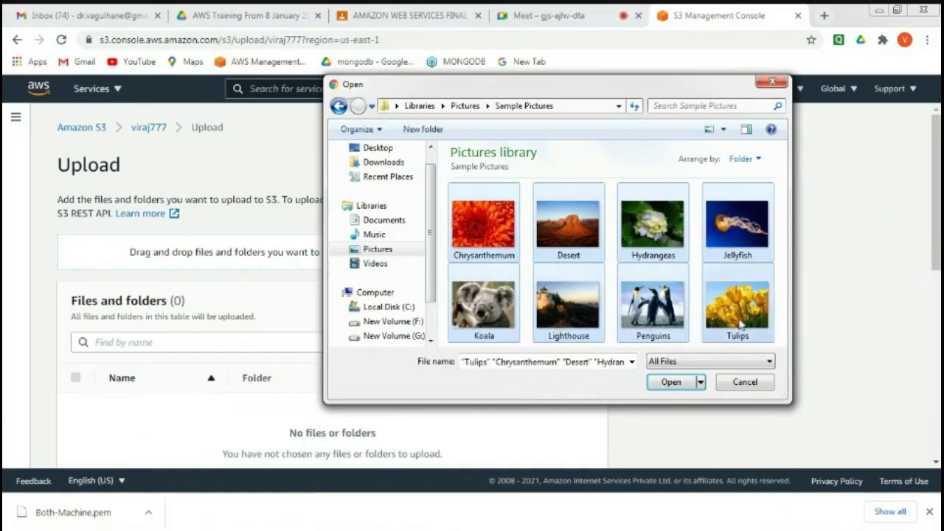
left_click(677, 386)
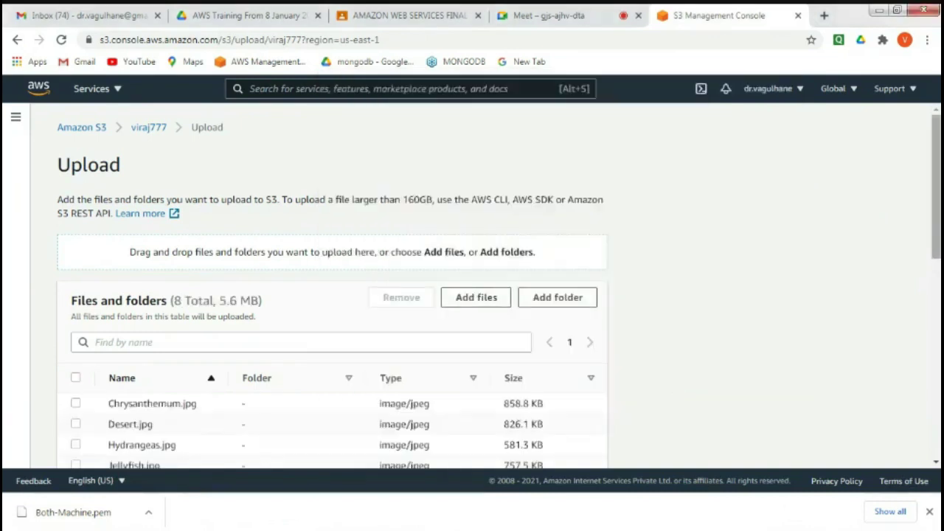
left_click_drag(937, 221, 939, 423)
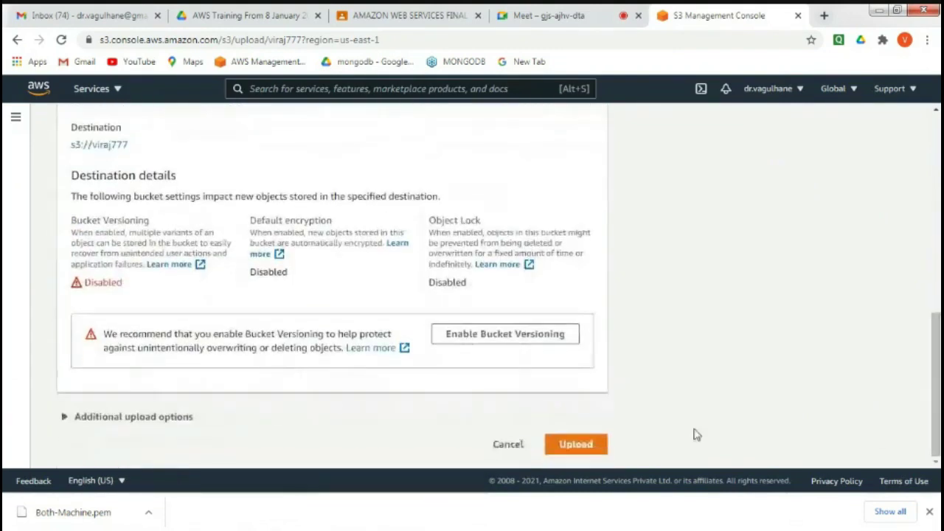
left_click(578, 444)
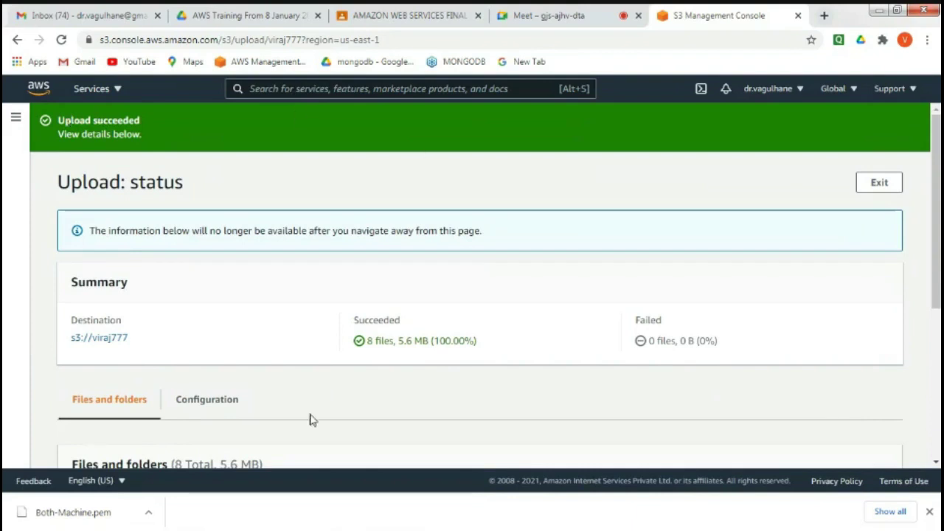
- Switch to MobaXterm and list the first-created bucket's contents using aws s3 ls with its s3:// address
left_click(363, 520)
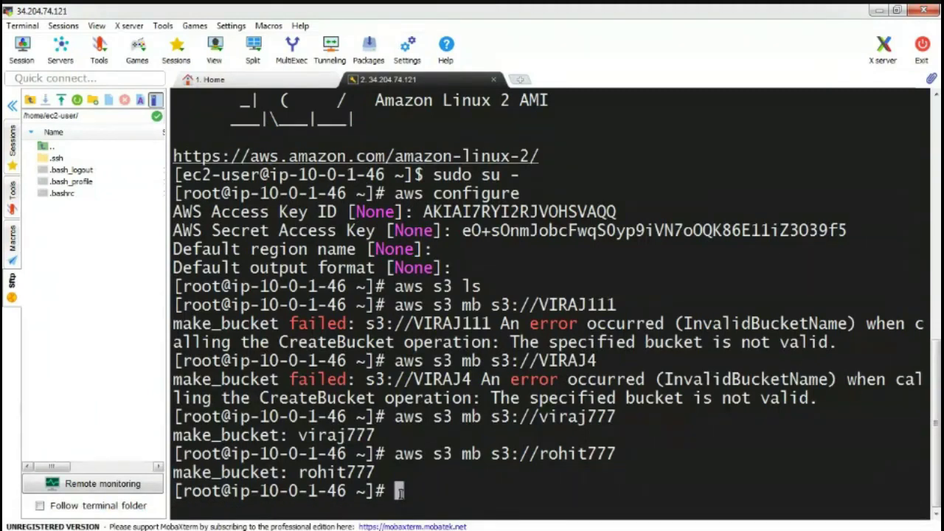
type("aws ")
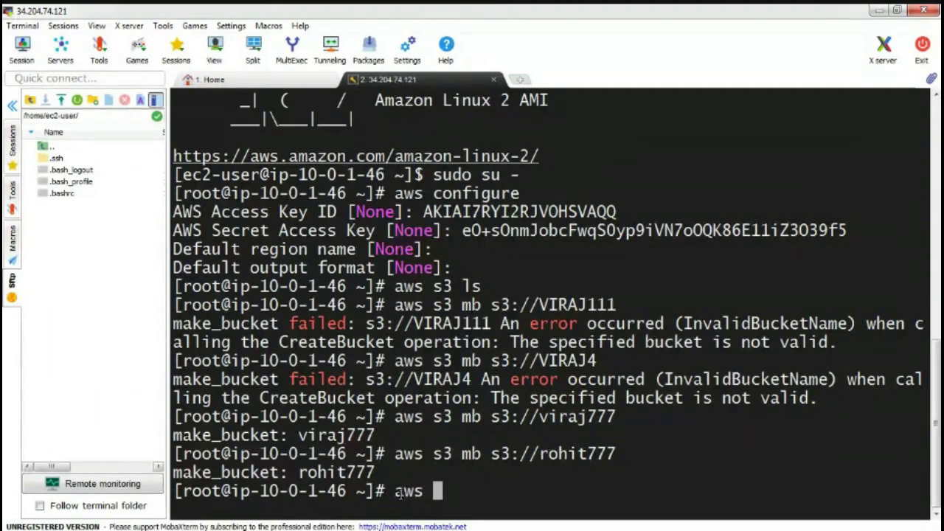
type("s3")
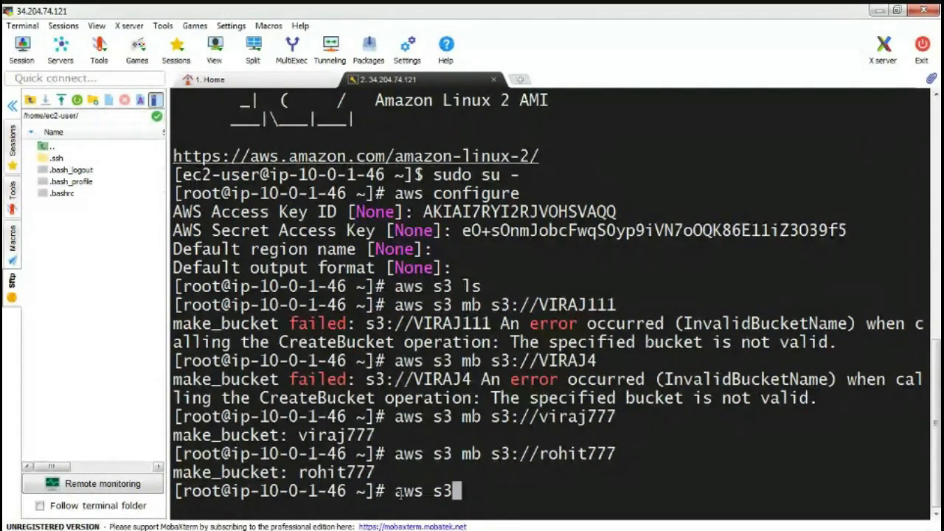
type("ls")
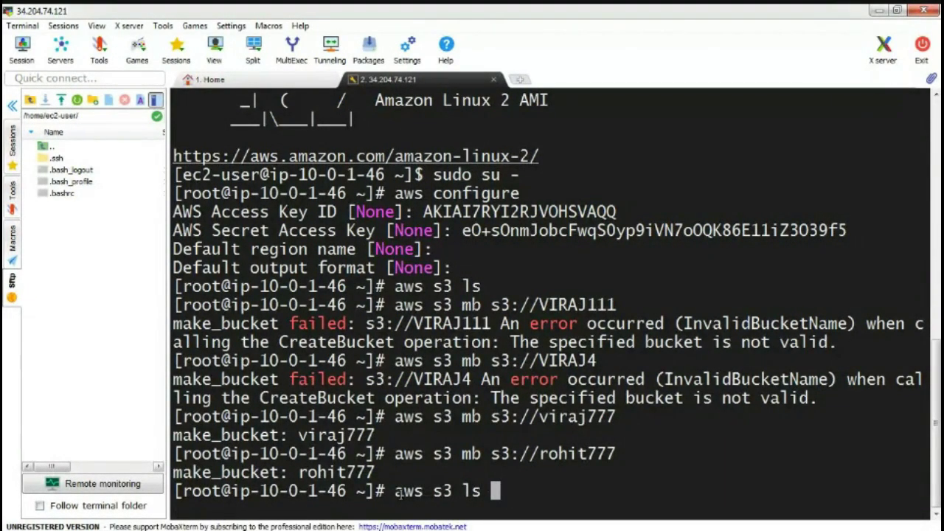
type("s3://")
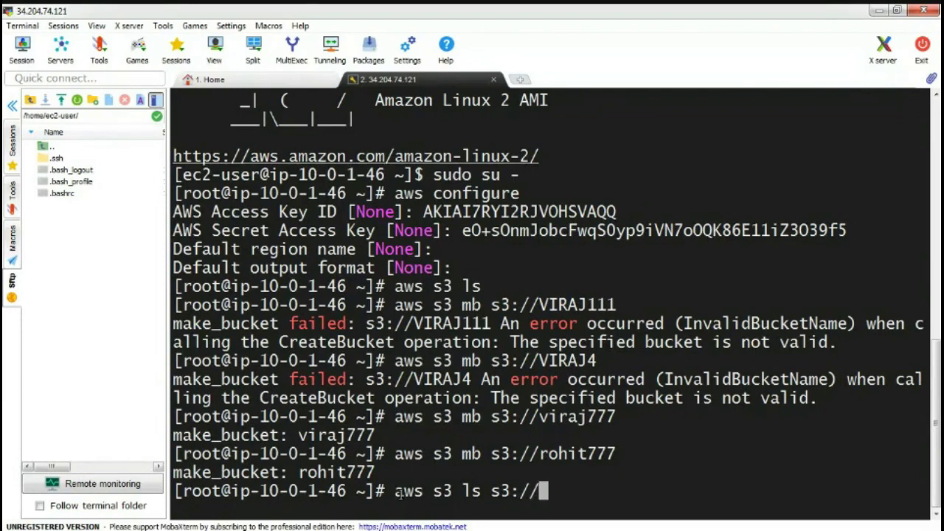
type("viraj")
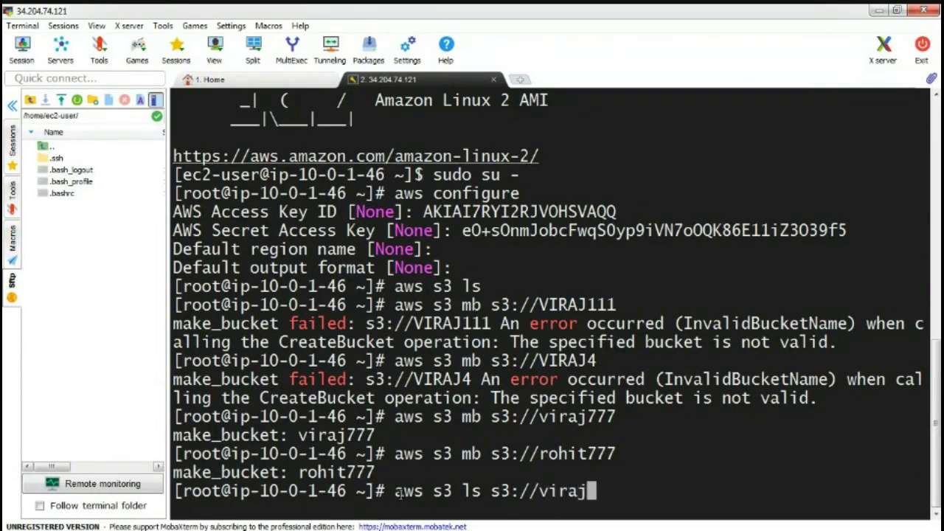
type("777")
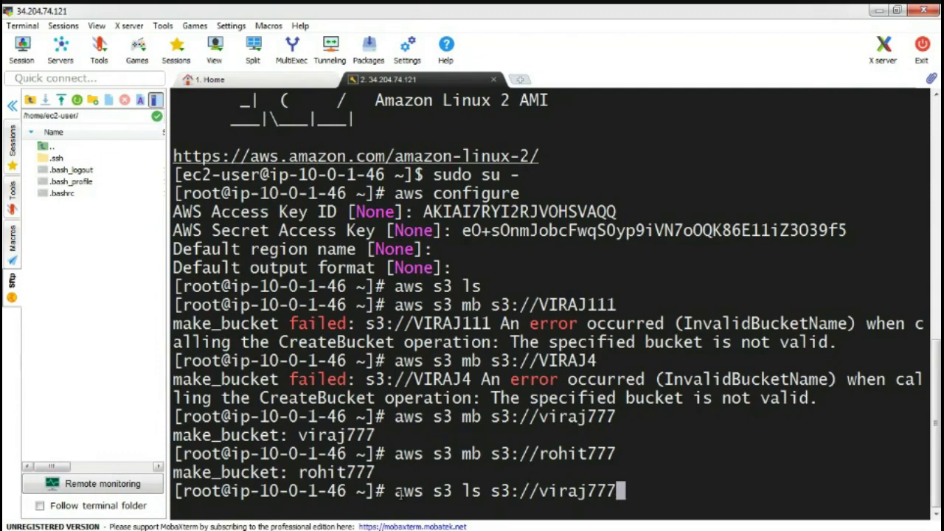
key("Return")
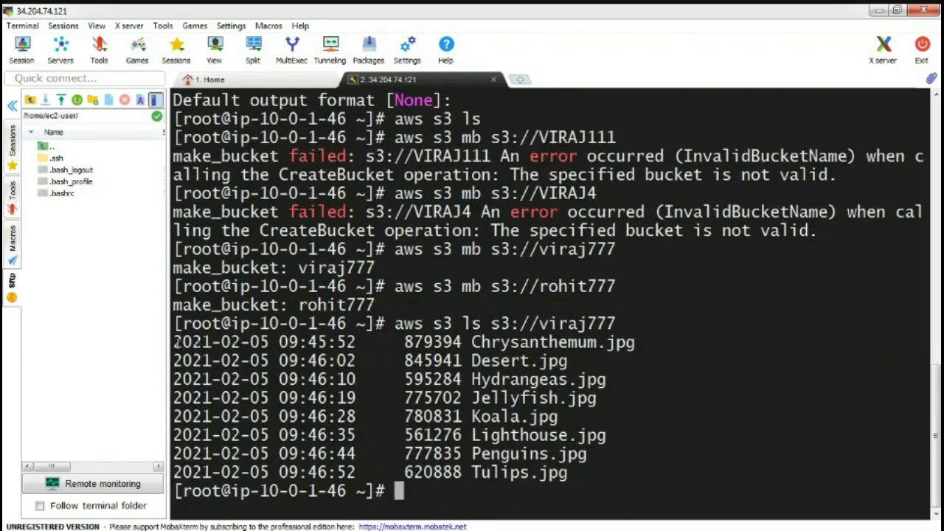
left_click_drag(175, 342, 585, 476)
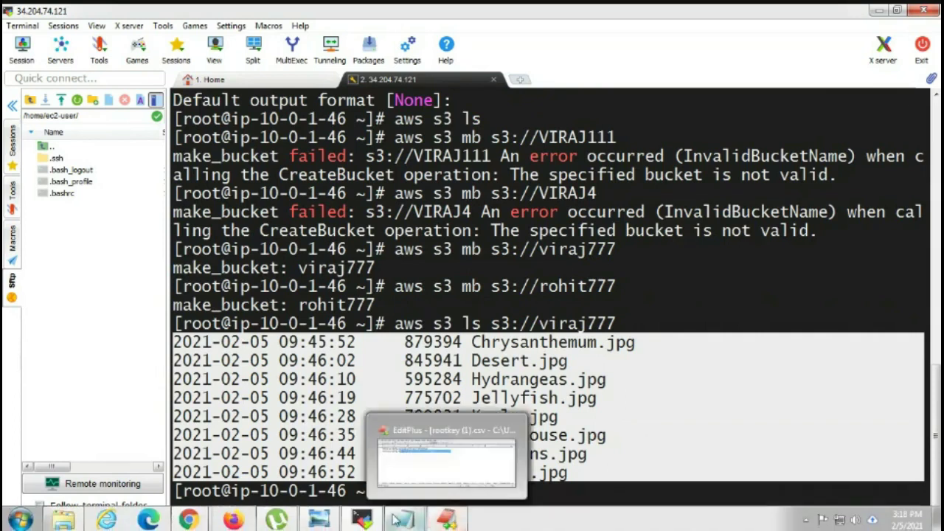
- Return to the S3 console in Chrome and open the first-created bucket from the bucket list to show its uploaded images
mouse_move(371, 517)
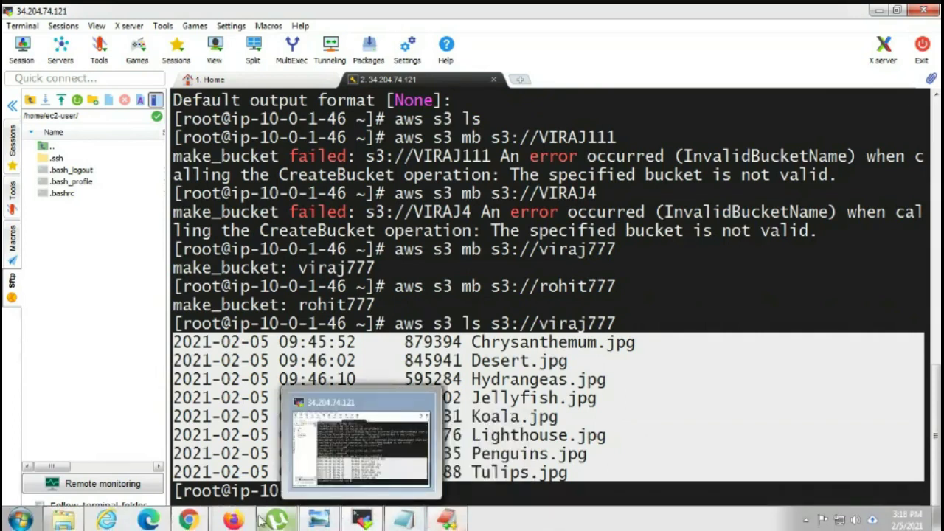
mouse_move(207, 525)
left_click(167, 472)
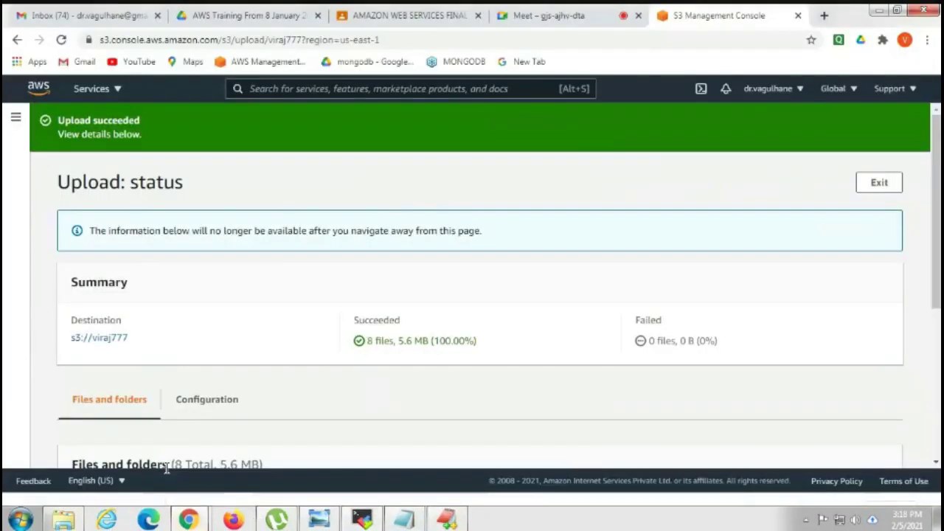
left_click(116, 89)
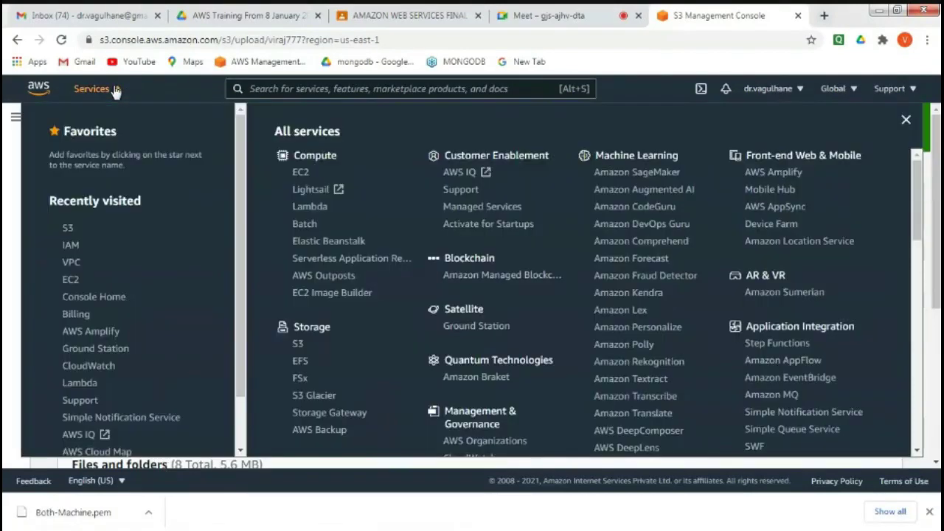
left_click(116, 89)
left_click(77, 338)
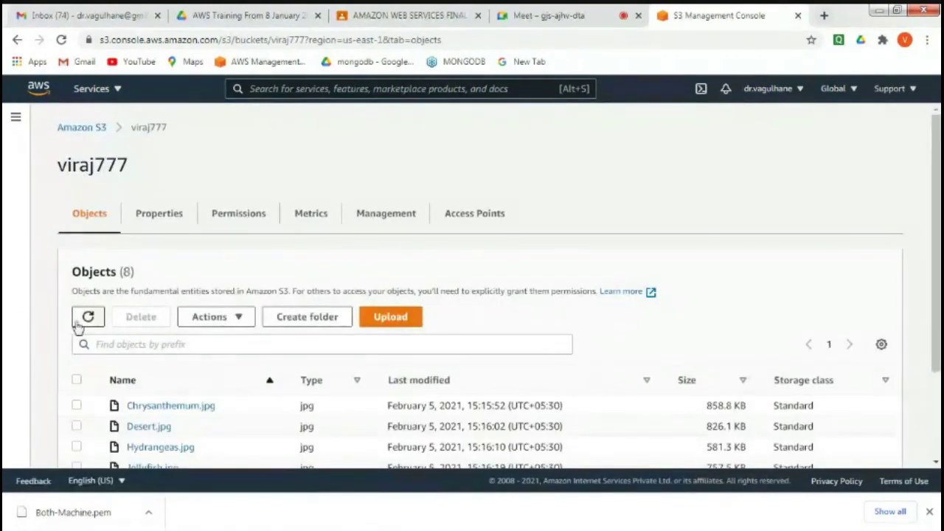
left_click(65, 131)
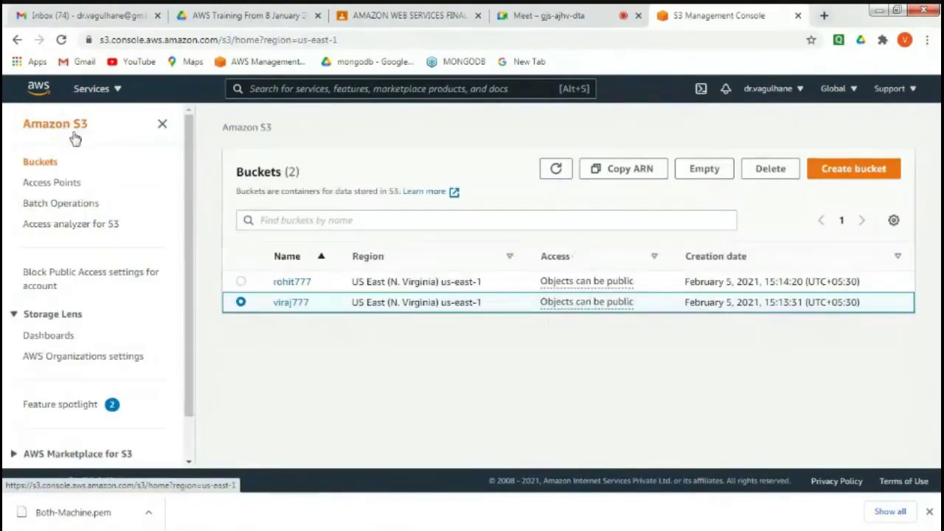
left_click(288, 311)
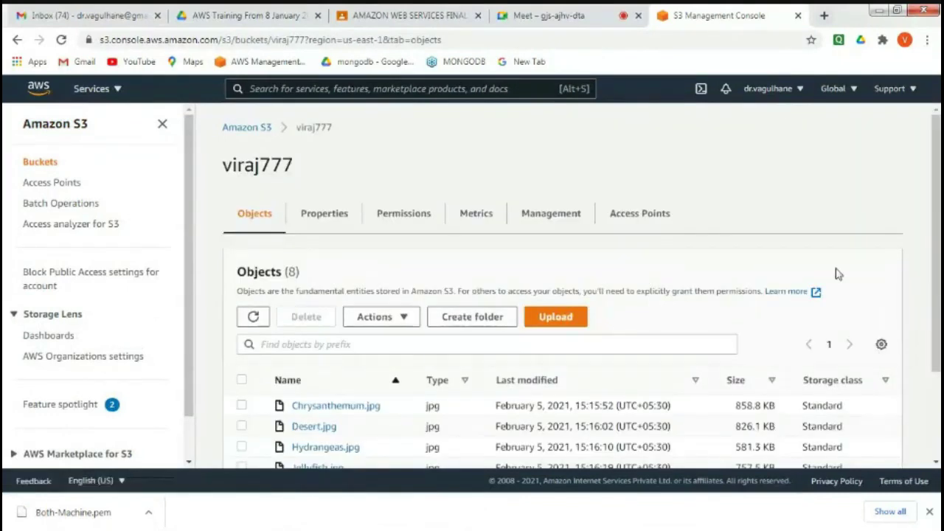
scroll(926, 363, "down", 3)
scroll(926, 364, "down", 1)
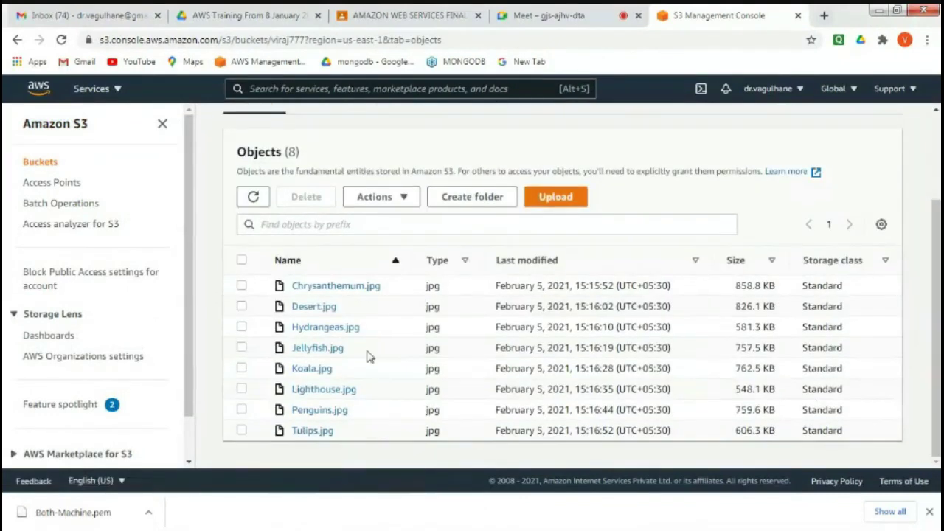
- Select all eight images in the bucket and delete them, confirming with the text "permanently delete"
left_click(242, 286)
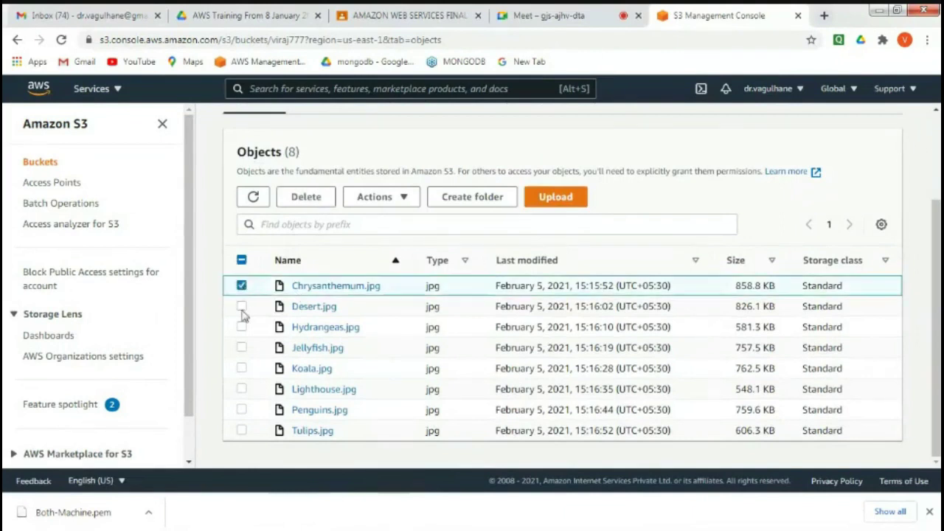
left_click(242, 306)
left_click(242, 327)
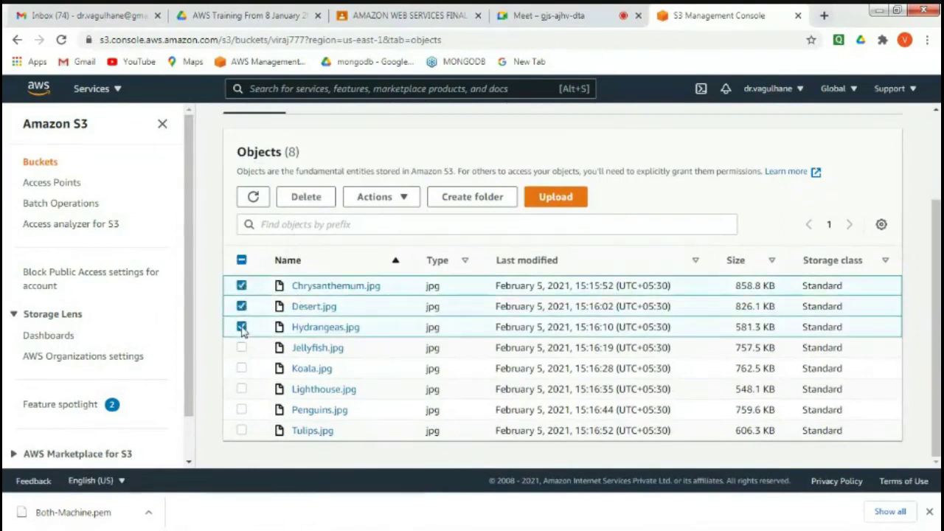
left_click(242, 261)
left_click(242, 261)
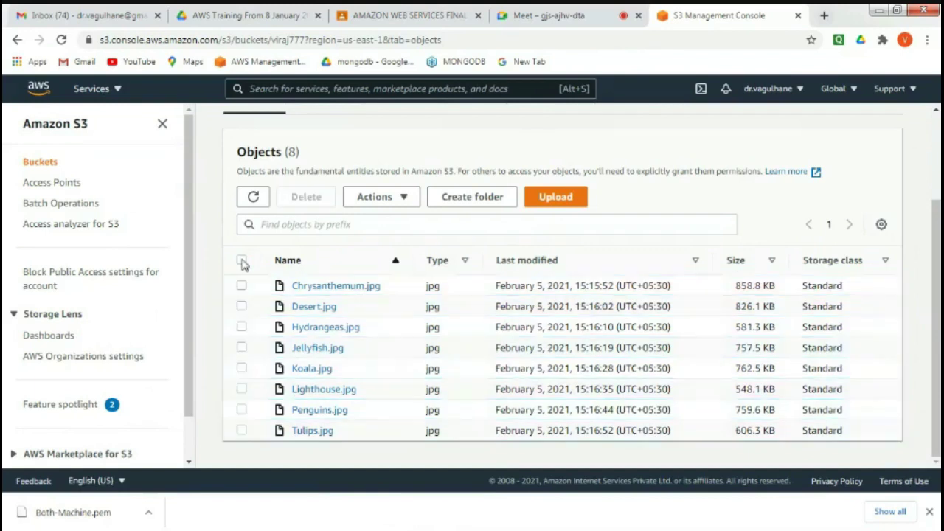
left_click(242, 260)
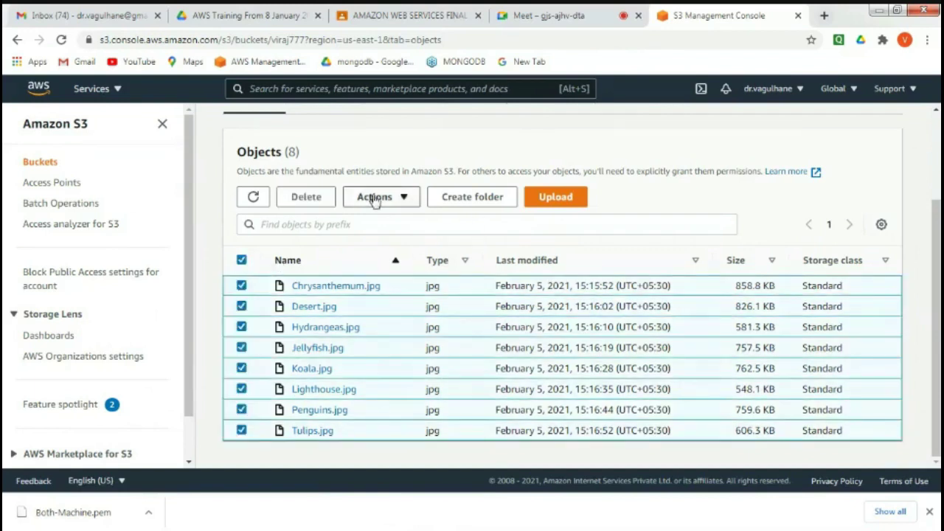
left_click(307, 197)
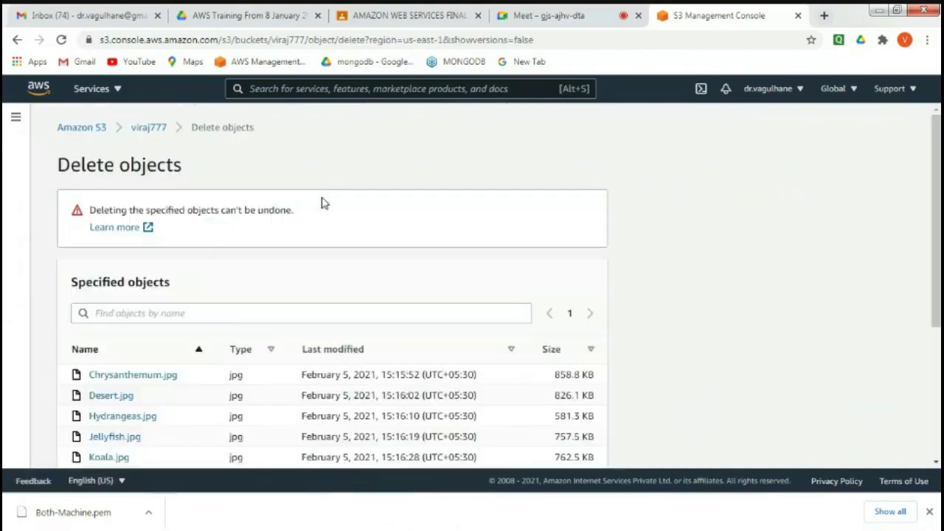
left_click_drag(929, 226, 932, 388)
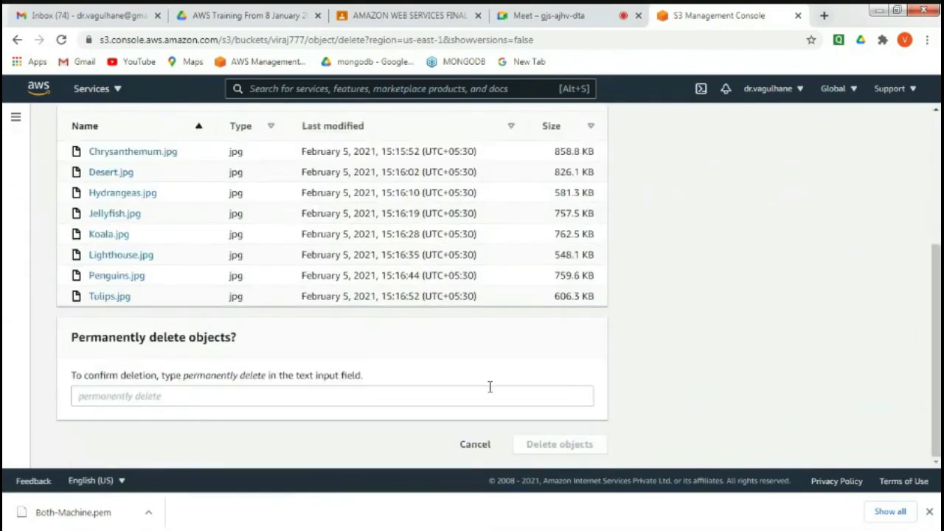
left_click_drag(183, 379, 267, 384)
key("ctrl+c")
left_click(259, 402)
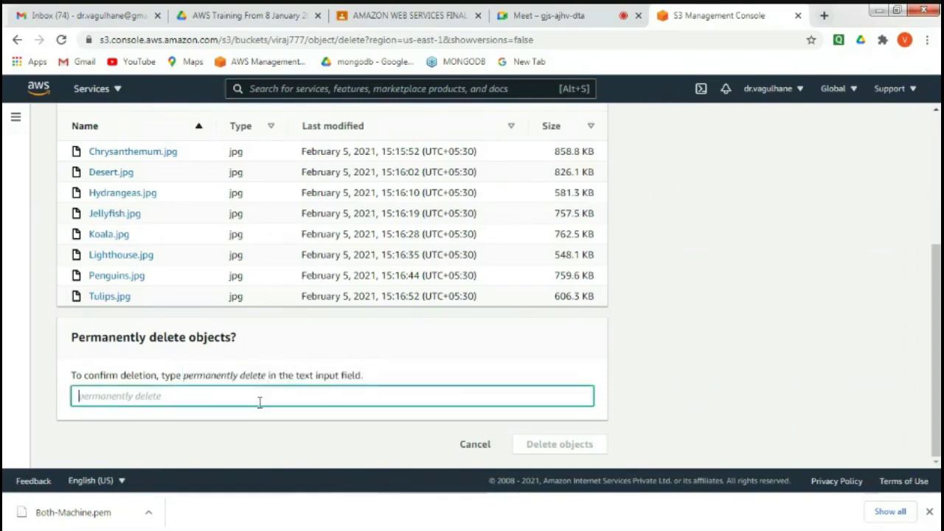
key("ctrl+v")
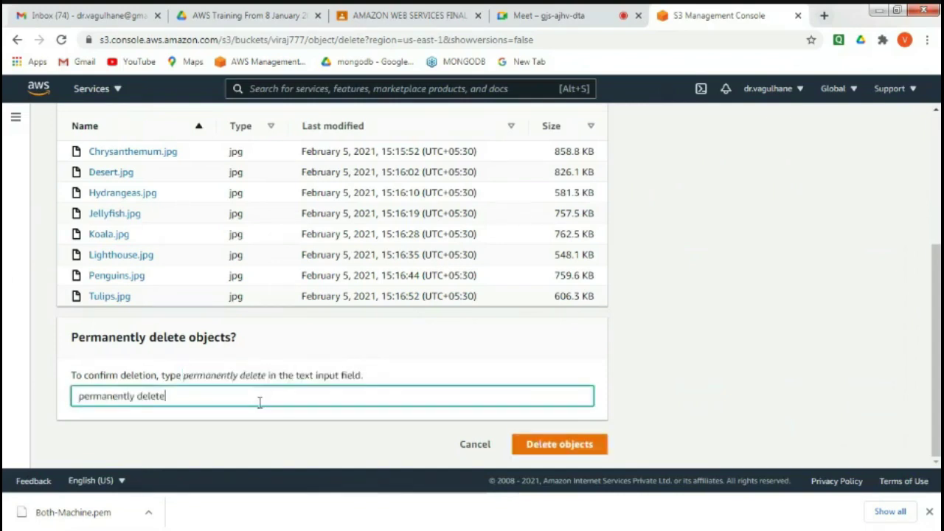
left_click(539, 448)
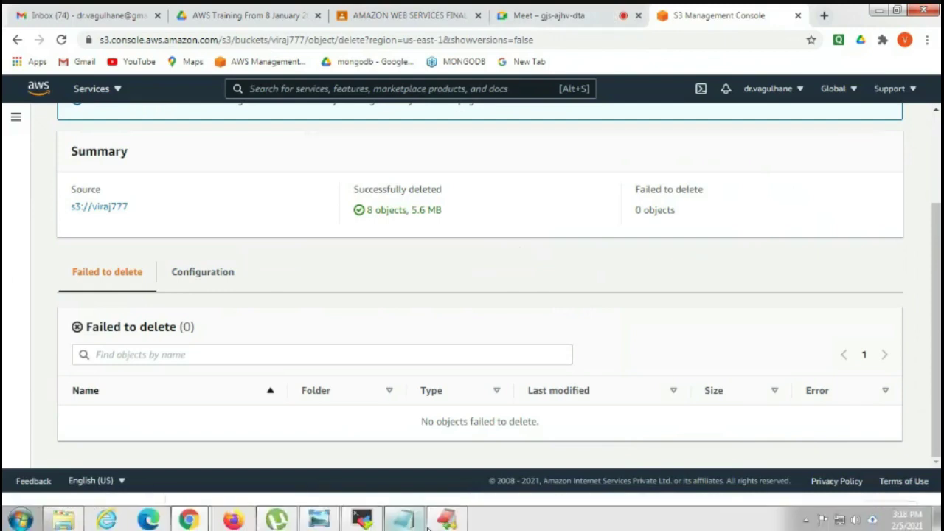
- Go back to MobaXterm and rerun the aws s3 ls command on the same bucket to check its contents after the deletion
left_click(362, 521)
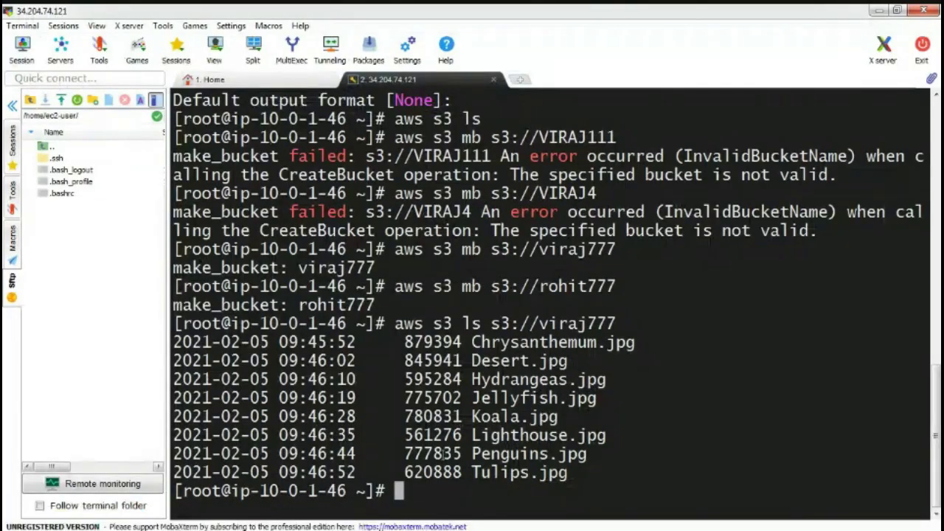
key("Up")
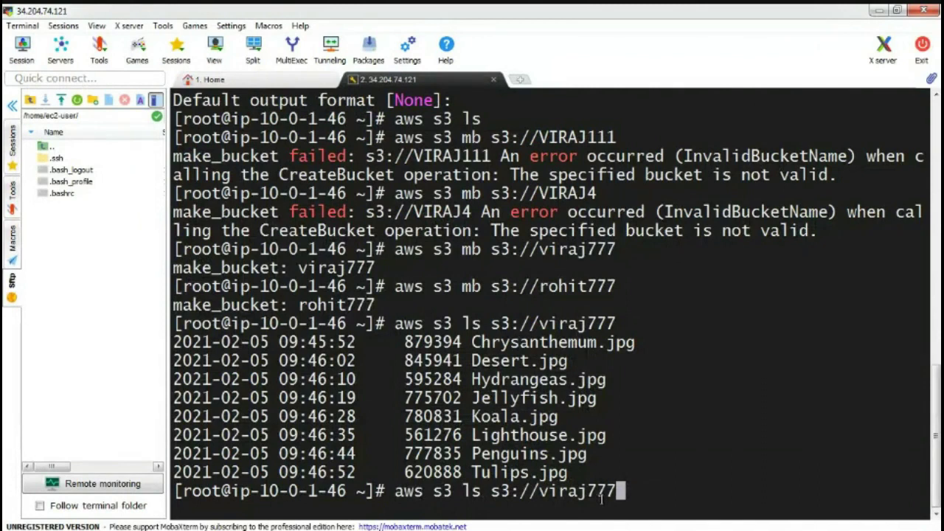
key("Return")
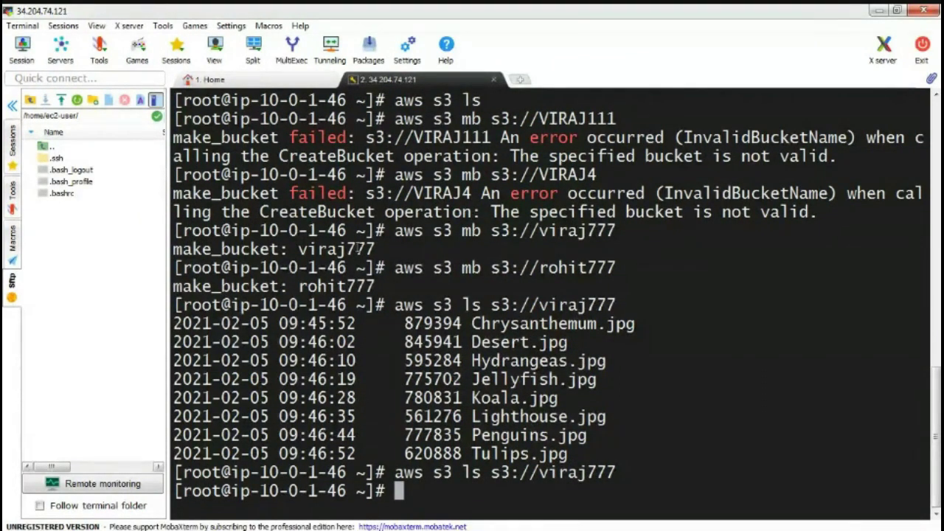
left_click_drag(385, 304, 617, 307)
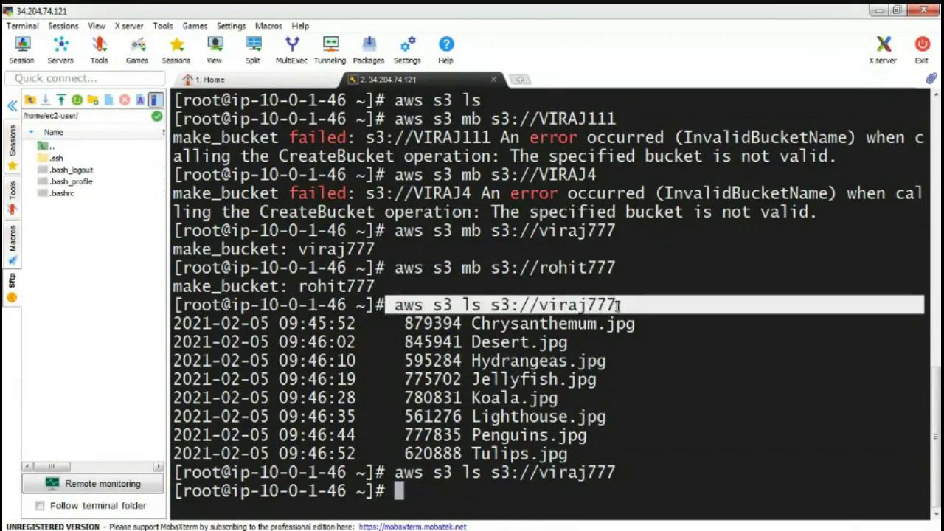
left_click(398, 481)
left_click_drag(398, 481, 611, 470)
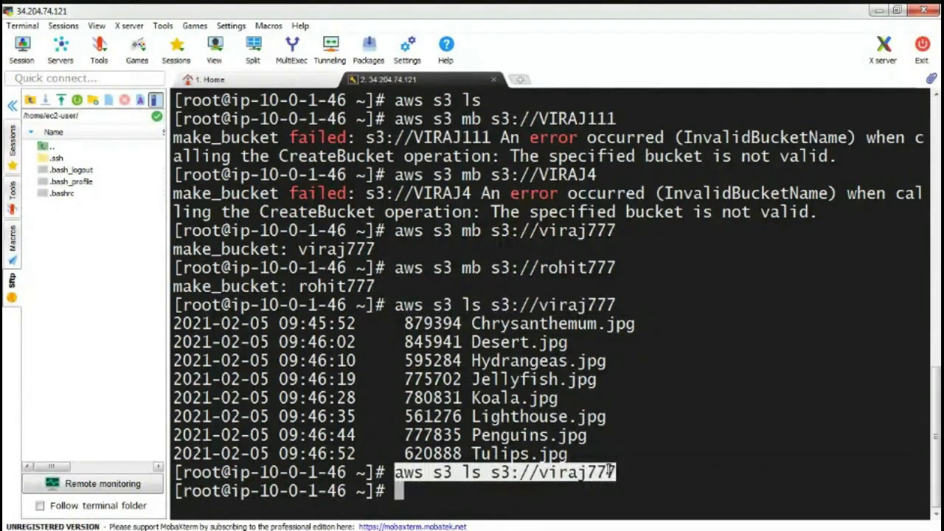
left_click(517, 492)
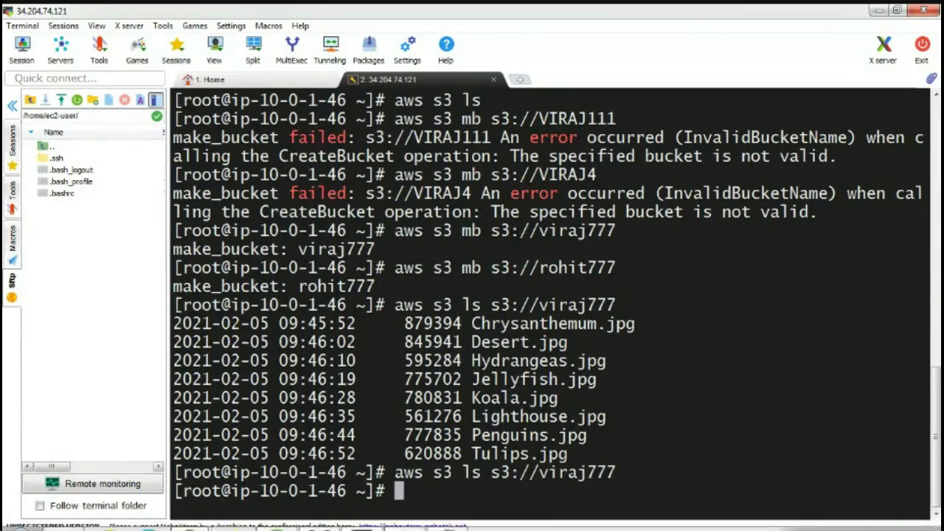
- Switch to the S3 console in Chrome, open the emptied bucket from the deletion summary and return to the bucket list
mouse_move(190, 520)
left_click(130, 449)
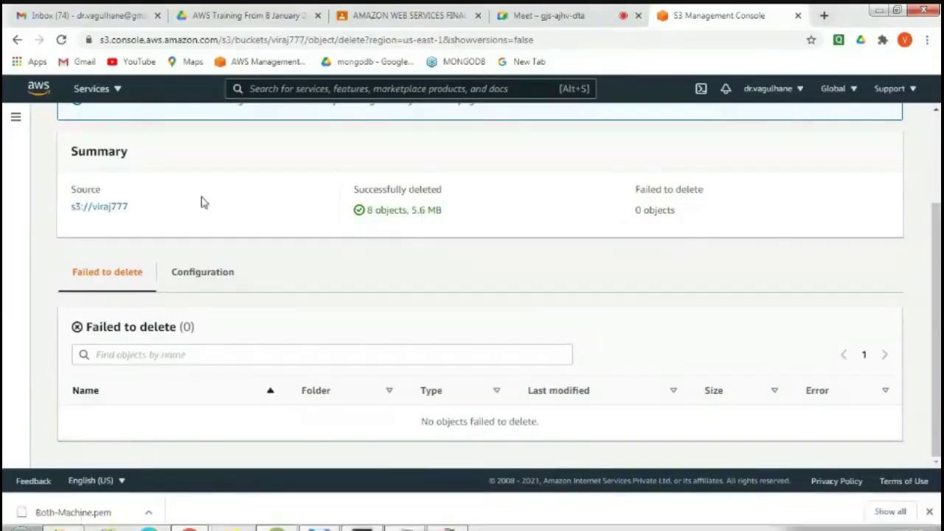
left_click(98, 207)
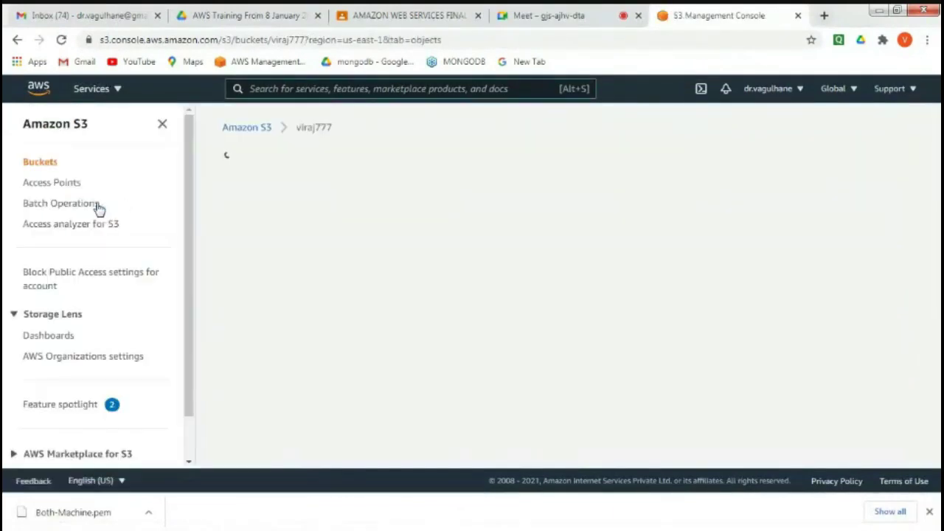
left_click(248, 130)
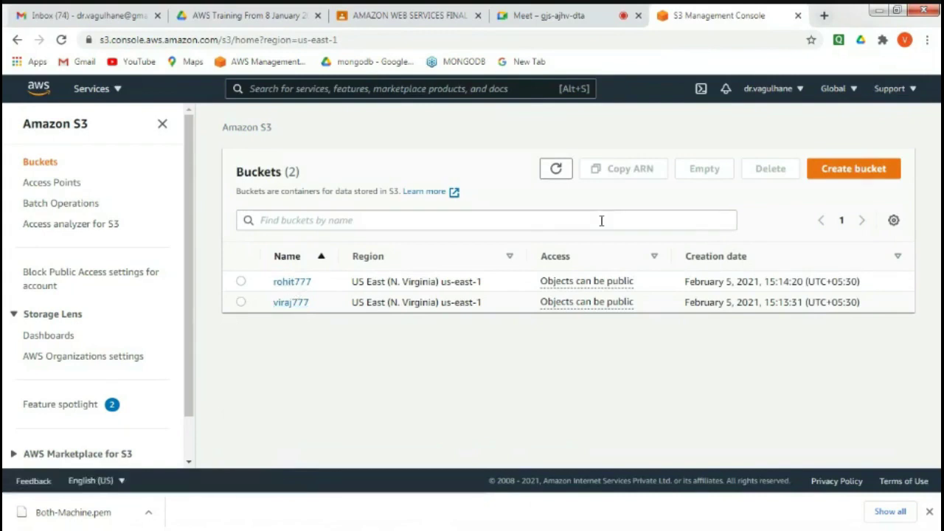
mouse_move(542, 525)
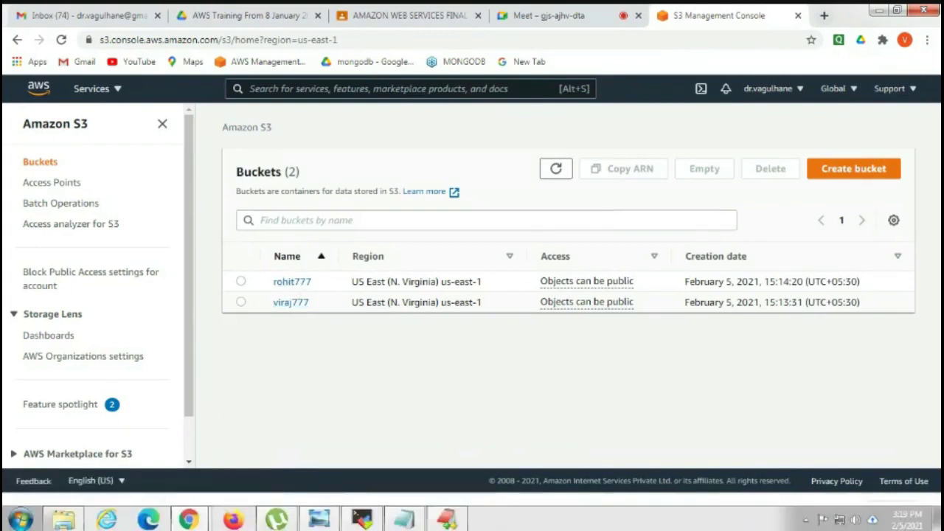
- Switch to MobaXterm and remove the emptied first-created bucket by running aws s3 rb on its s3:// address
left_click(373, 522)
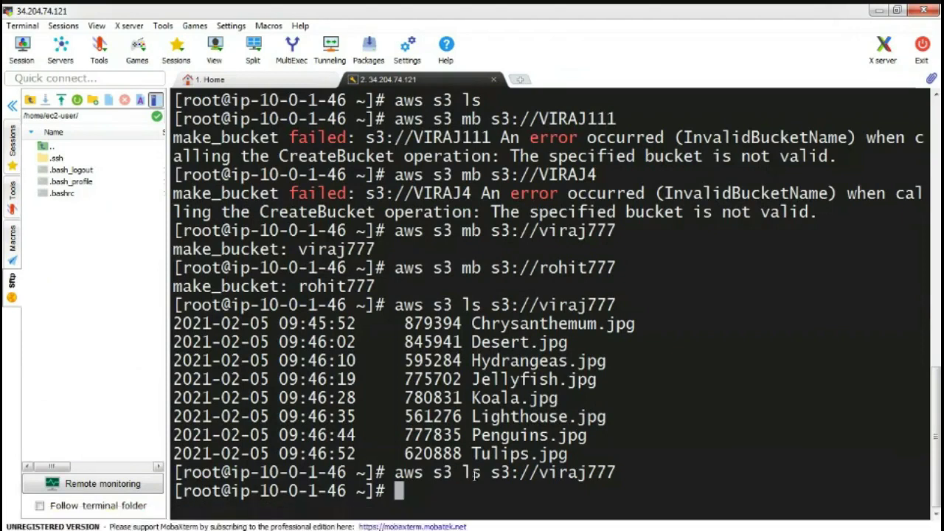
key("Up")
key("BackSpace")
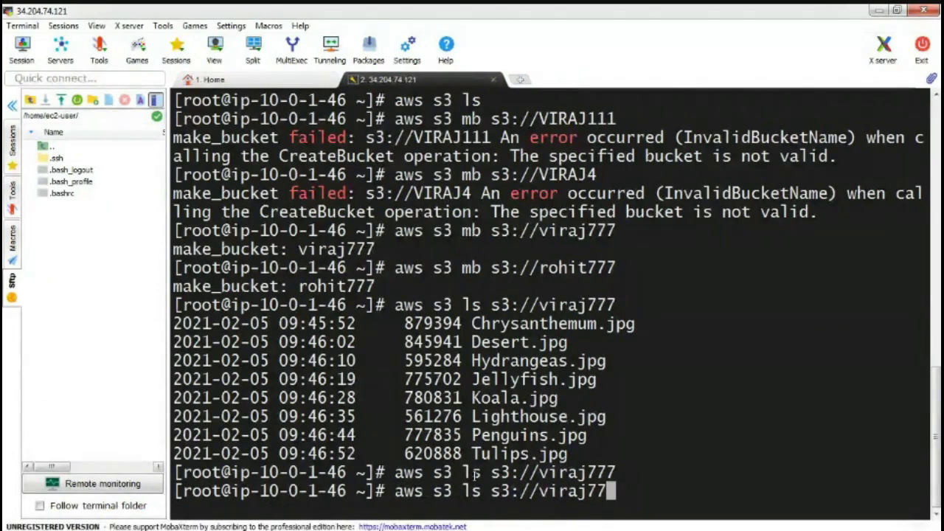
key("BackSpace")
key("BackSpace")
key("BackSpace")
key("BackSpace")
key("BackSpace")
key("BackSpace")
key("BackSpace")
key("BackSpace")
key("BackSpace")
key("BackSpace")
key("BackSpace")
key("BackSpace")
key("BackSpace")
key("BackSpace")
key("BackSpace")
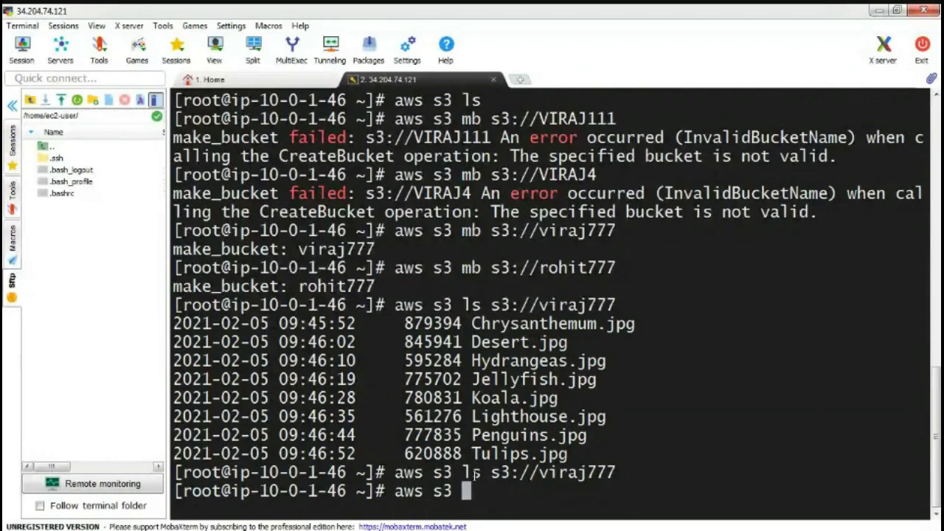
type("rb")
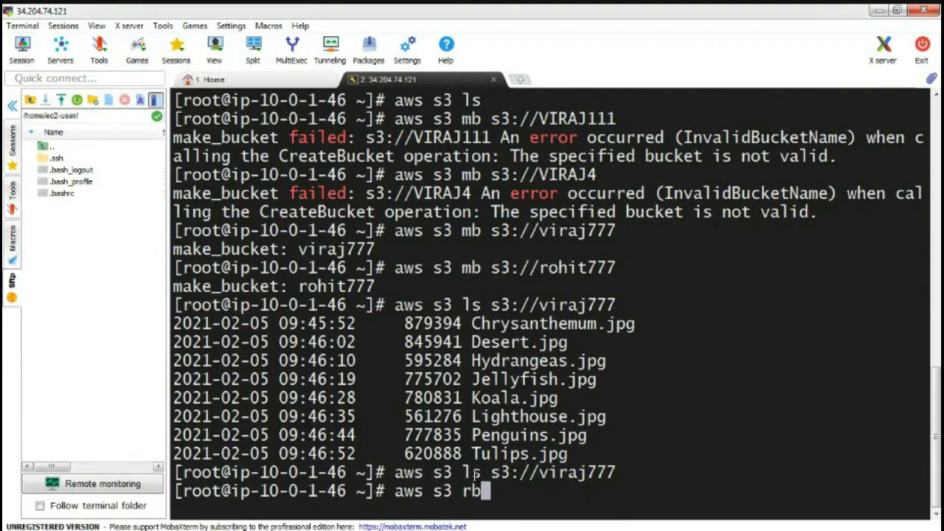
type(" s")
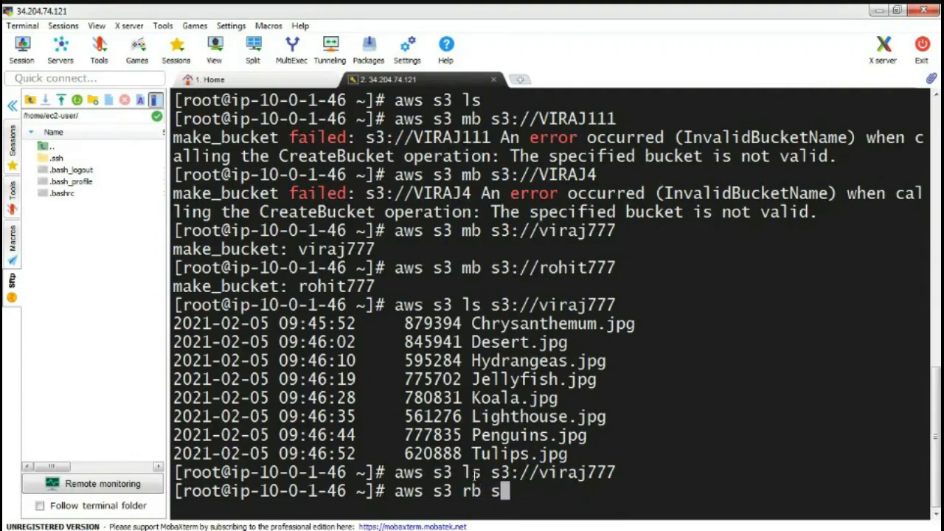
type("3://")
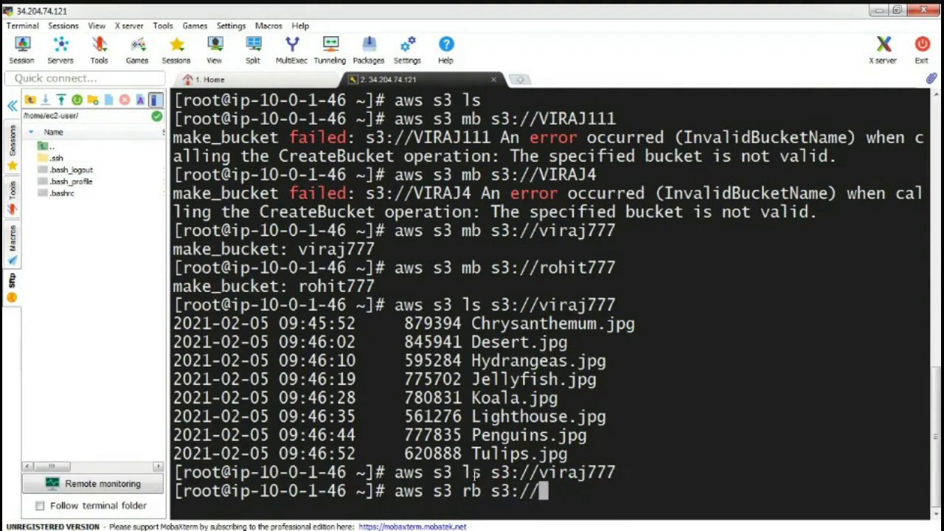
type("viraj")
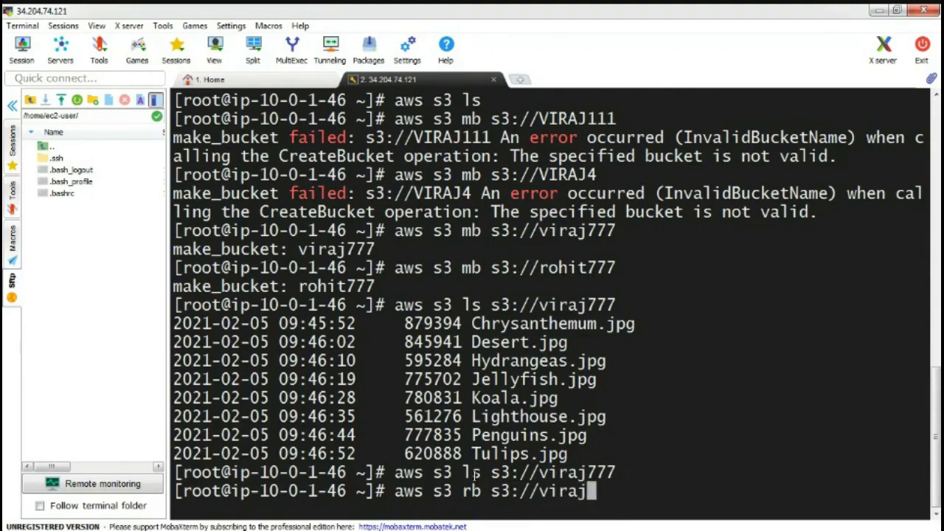
type("77")
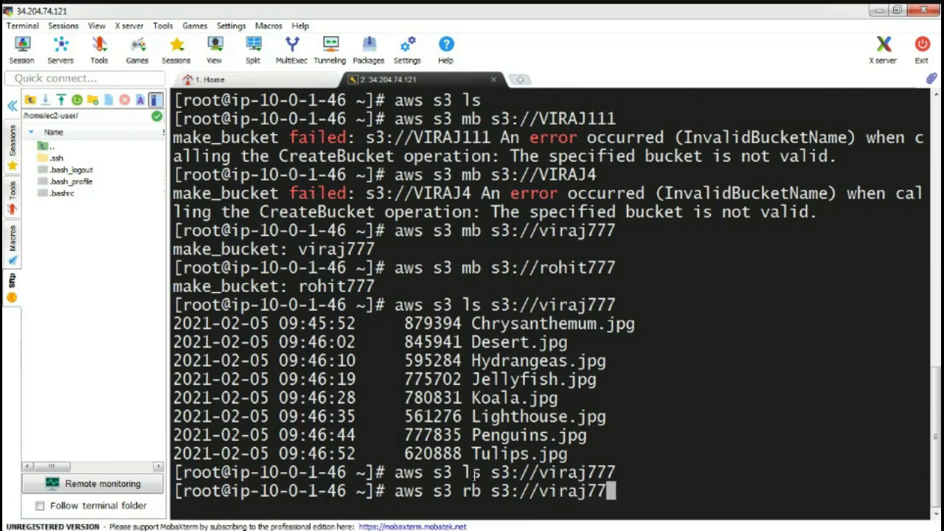
type("7")
key("Return")
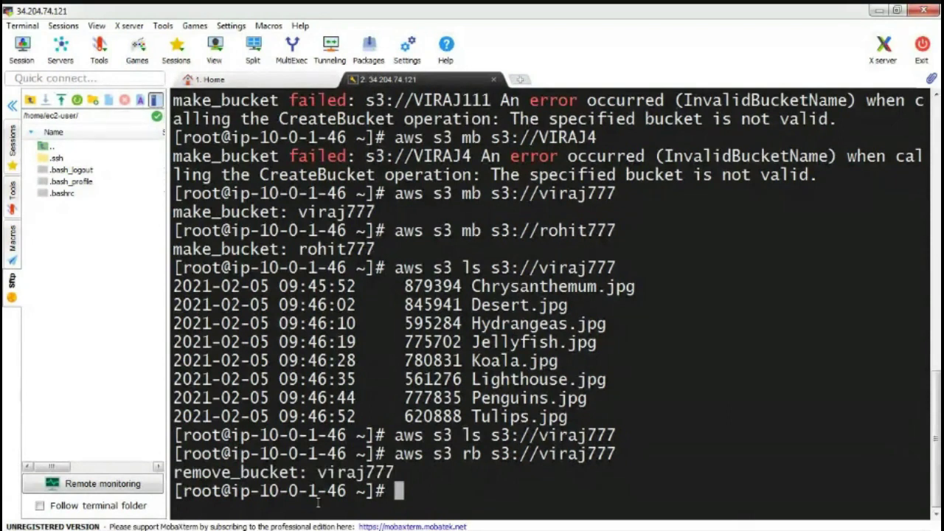
left_click_drag(174, 476, 396, 466)
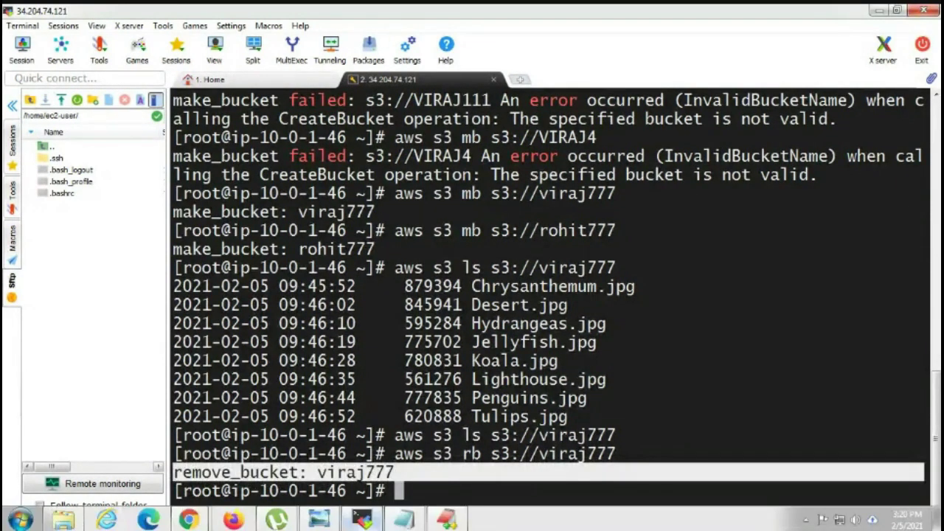
- Switch to the S3 console in Chrome and reload the bucket list to check the first bucket's removal
mouse_move(198, 519)
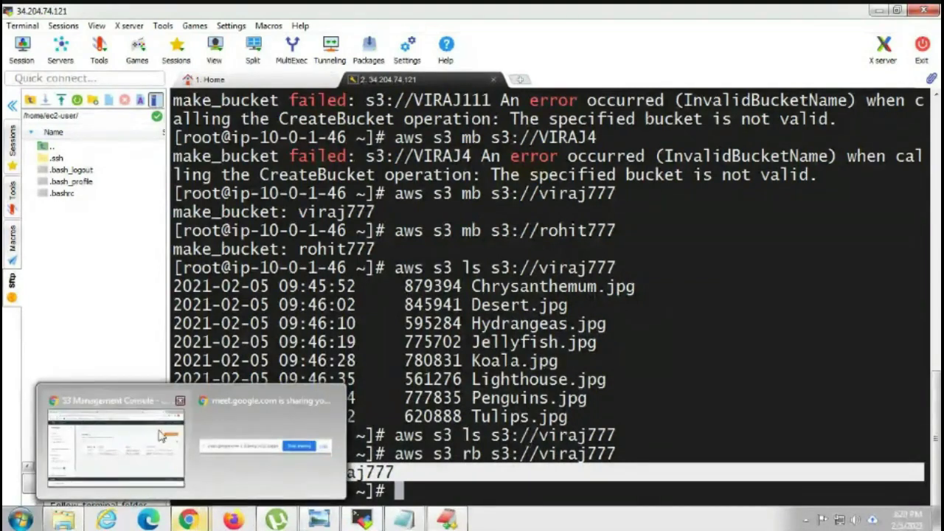
left_click(115, 442)
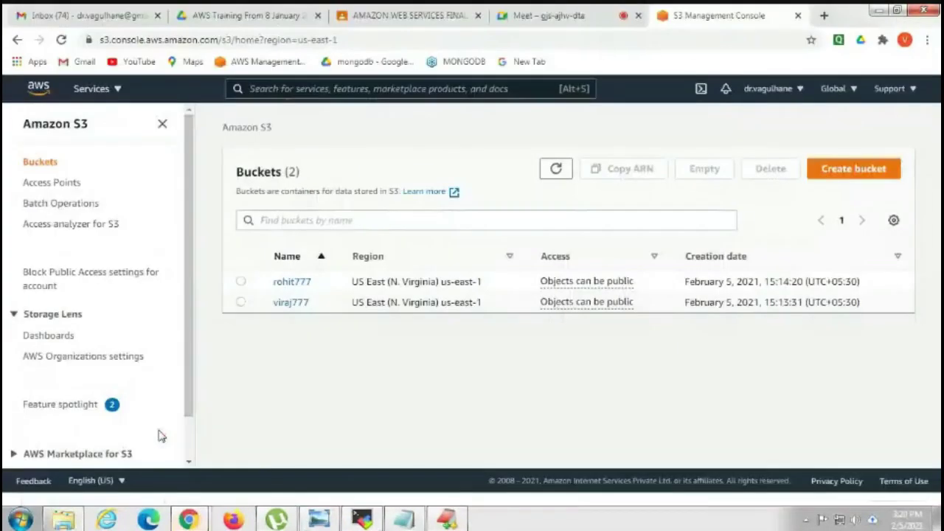
left_click(61, 40)
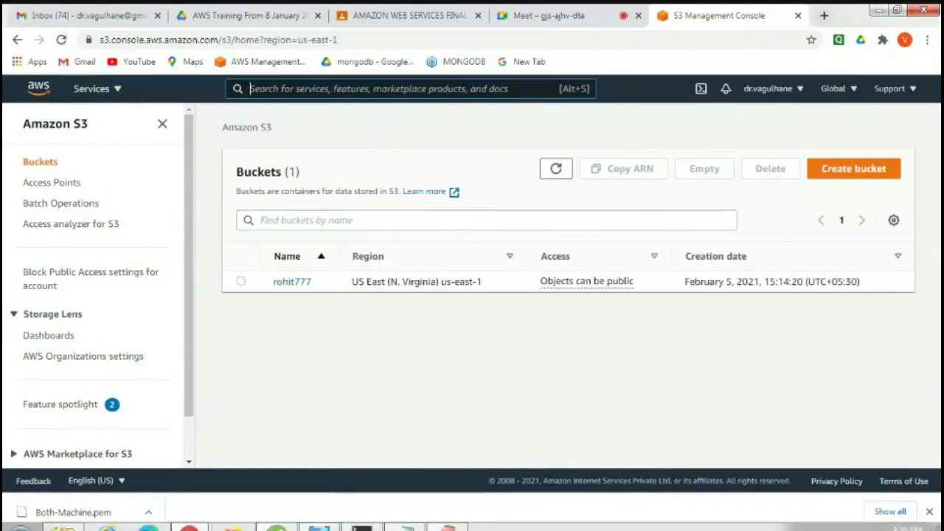
- Return to MobaXterm and remove the second bucket by running aws s3 rb on its s3:// address
mouse_move(262, 524)
left_click(364, 521)
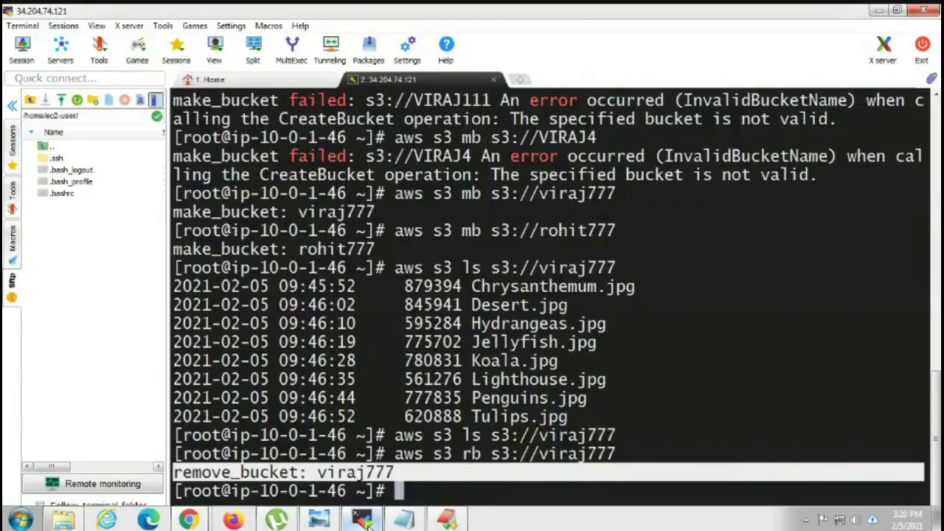
key("Up")
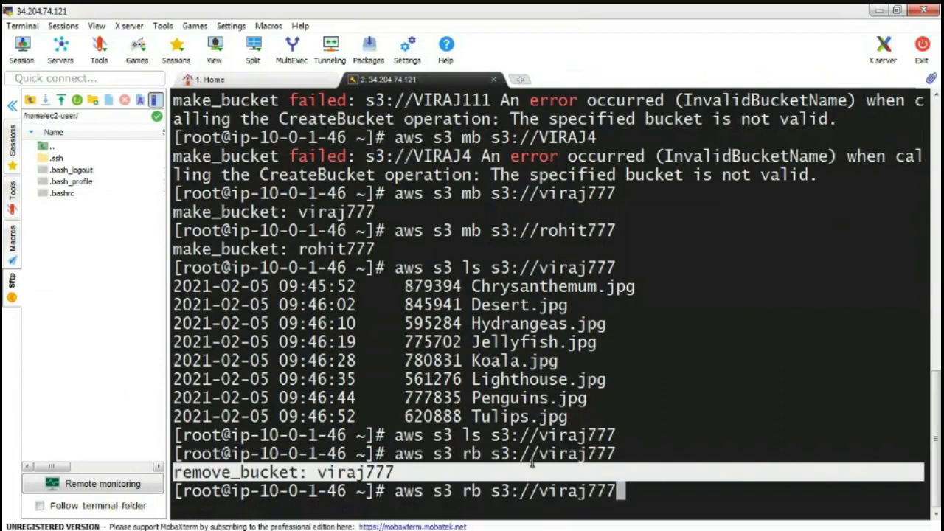
key("BackSpace")
key("BackSpace")
key("BackSpace")
key("BackSpace")
key("BackSpace")
key("BackSpace")
key("BackSpace")
key("BackSpace")
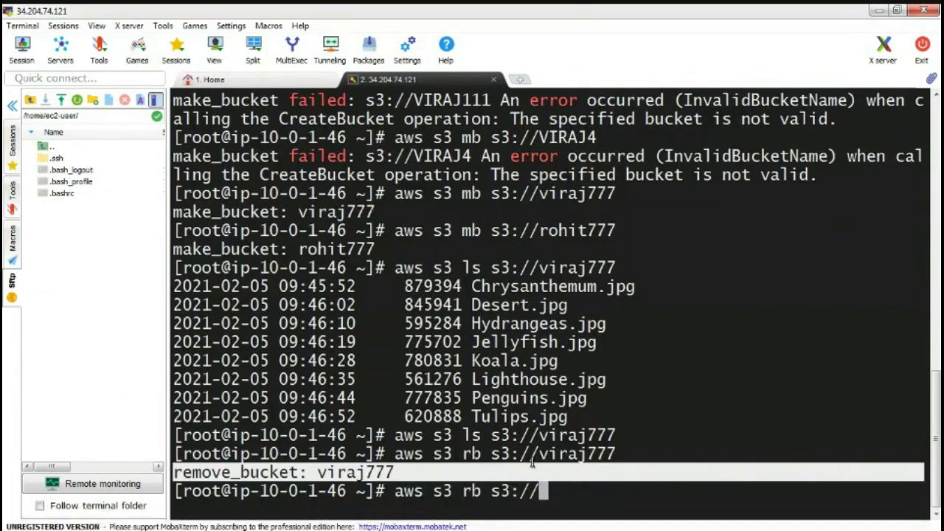
type("rohit")
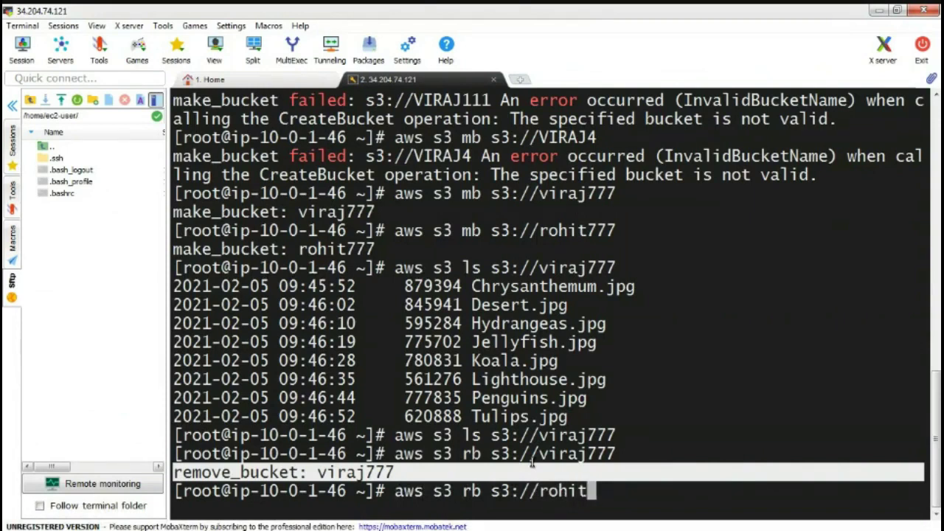
type("777")
key("Return")
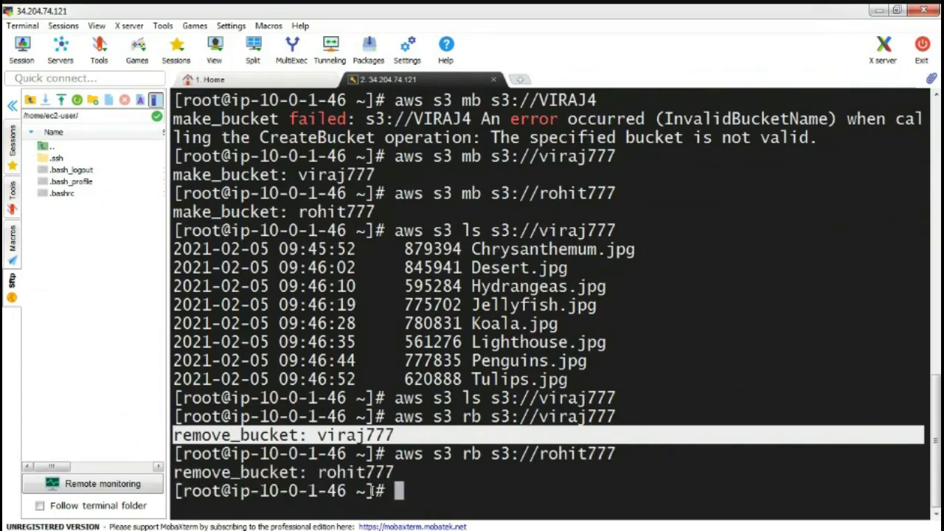
- Go back to the S3 console in Chrome and reload the bucket list to check the second bucket's removal
mouse_move(317, 525)
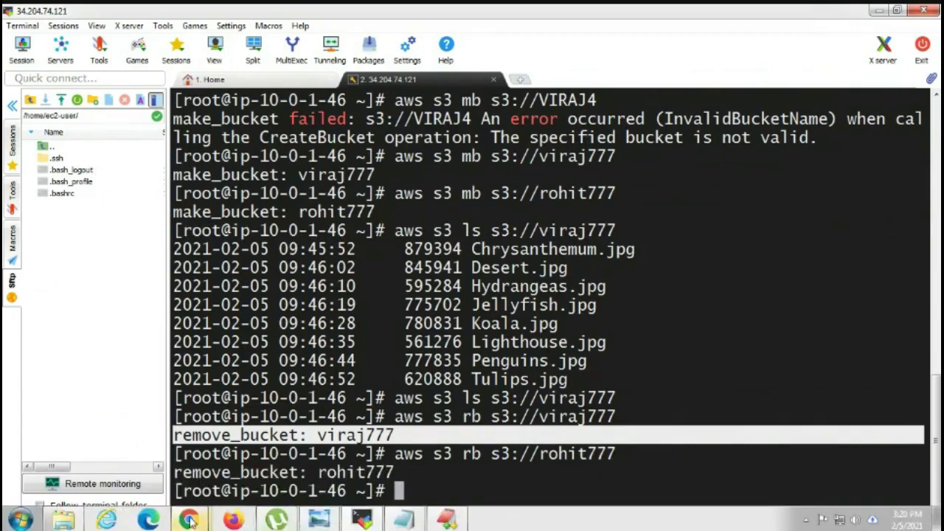
mouse_move(189, 521)
left_click(103, 459)
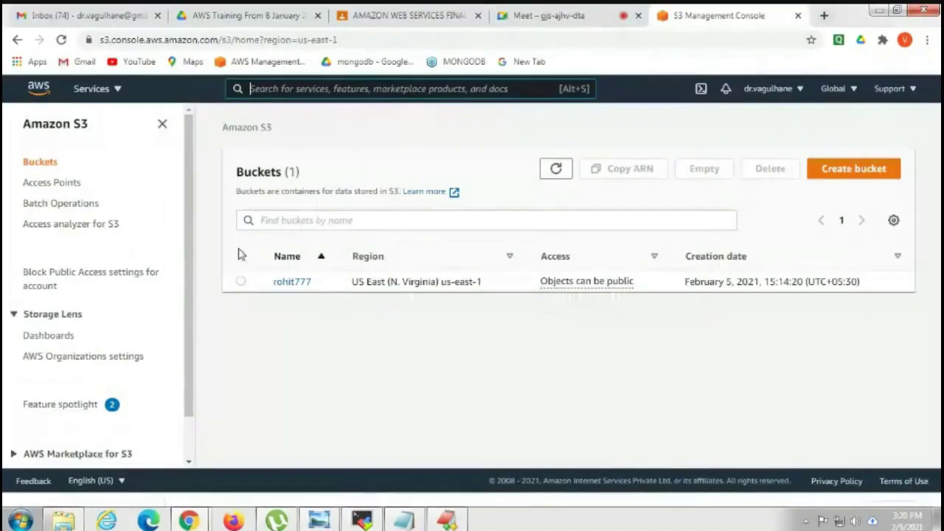
left_click(61, 40)
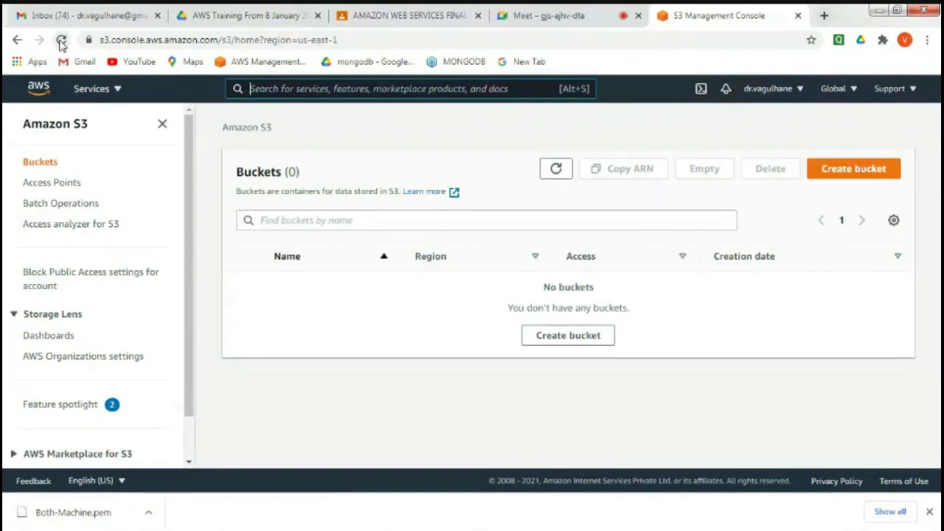
- Open the EC2 service's list of running instances and remove the instance state filter
left_click(94, 89)
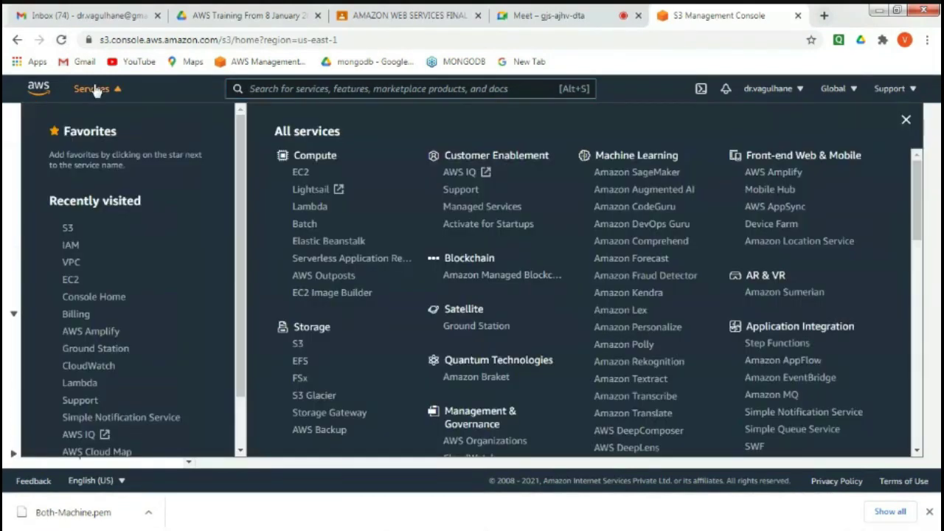
left_click(301, 172)
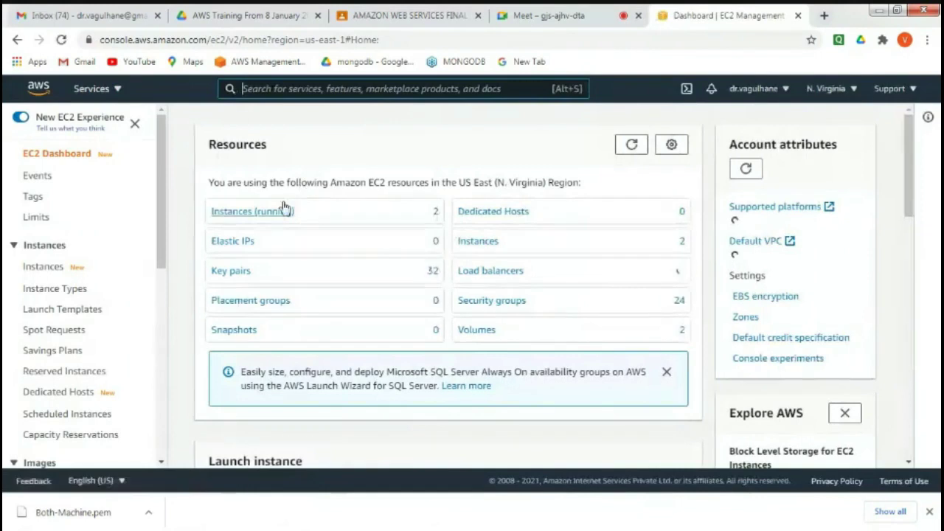
left_click(277, 213)
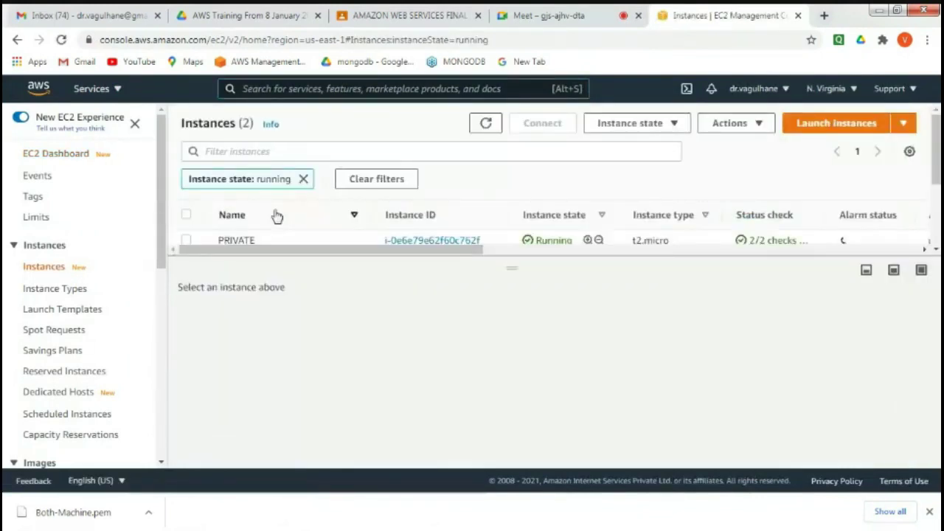
left_click(302, 179)
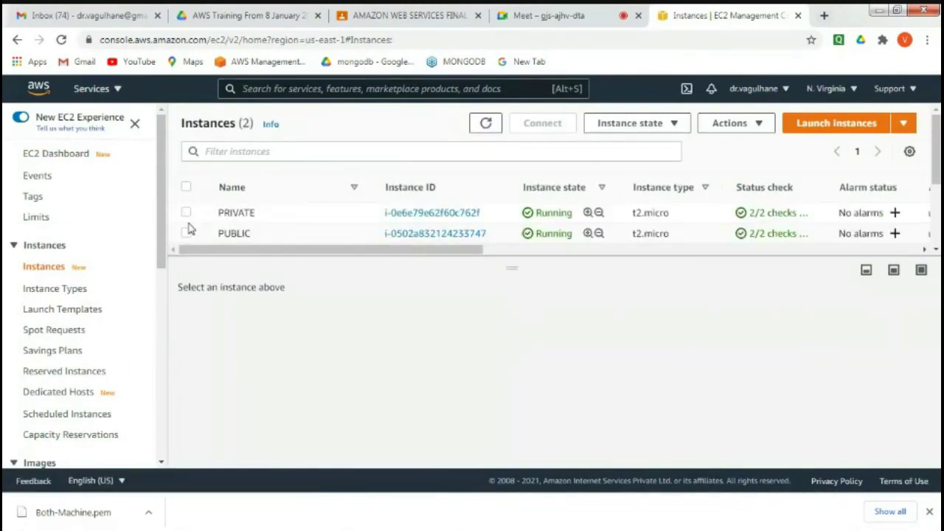
- Select both the PRIVATE and PUBLIC instances and terminate them, confirming the termination
left_click(185, 214)
left_click(186, 235)
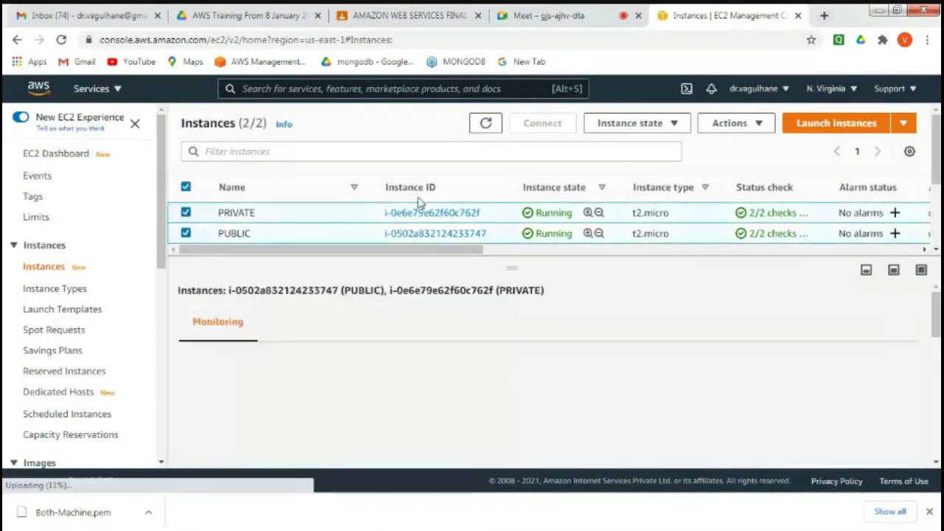
left_click(668, 123)
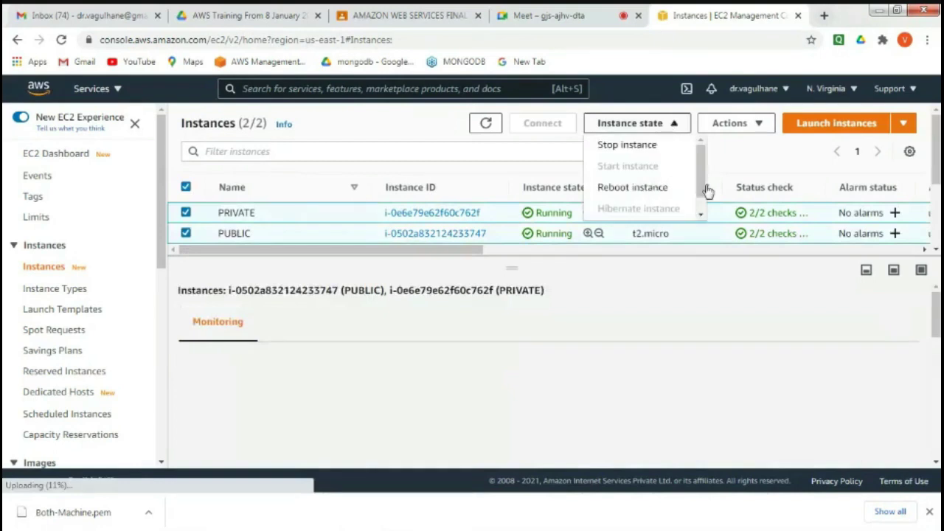
left_click_drag(700, 186, 699, 203)
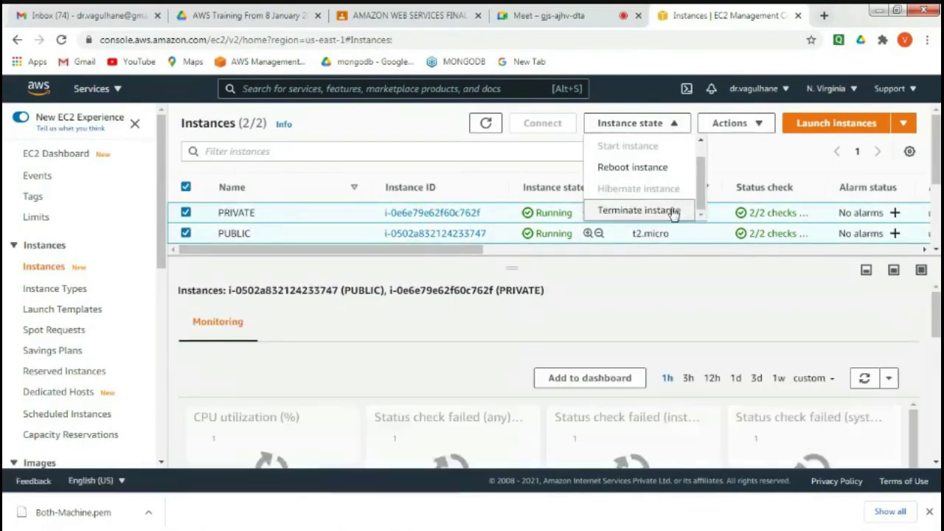
left_click(674, 215)
left_click(690, 374)
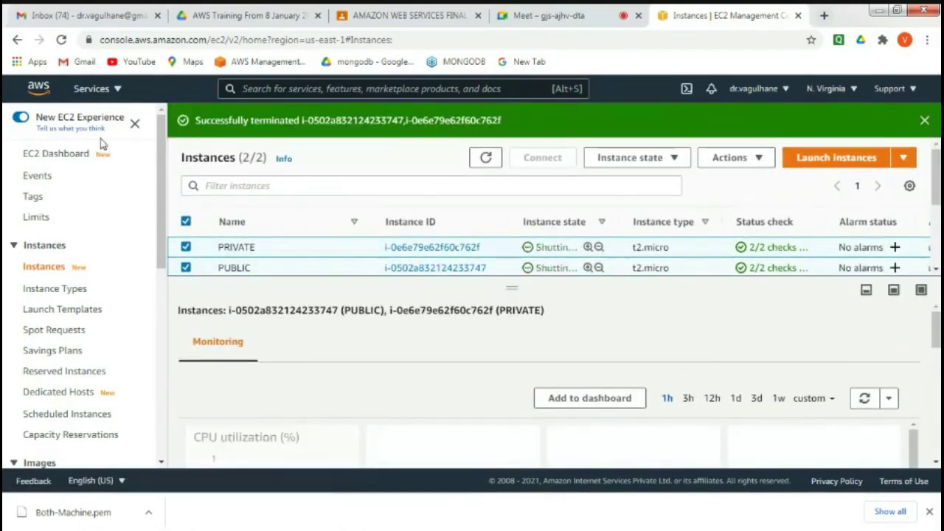
- Open the VPC service's endpoints list and delete the VPC-ENDPOINT gateway endpoint, confirming the deletion
left_click(115, 89)
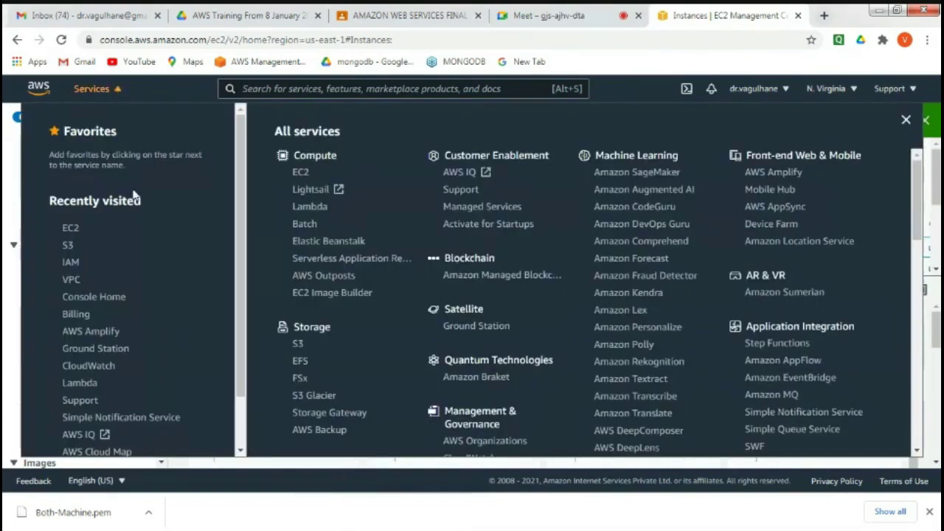
left_click(74, 280)
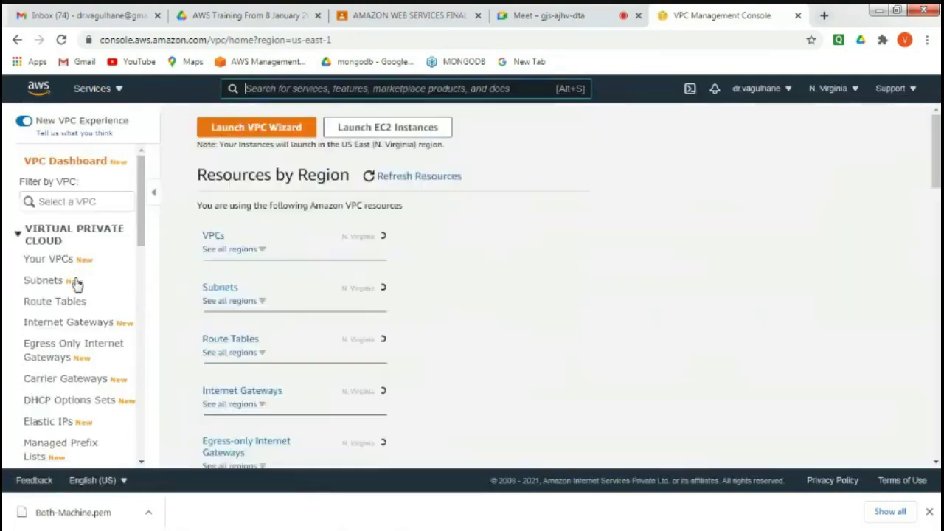
left_click(215, 237)
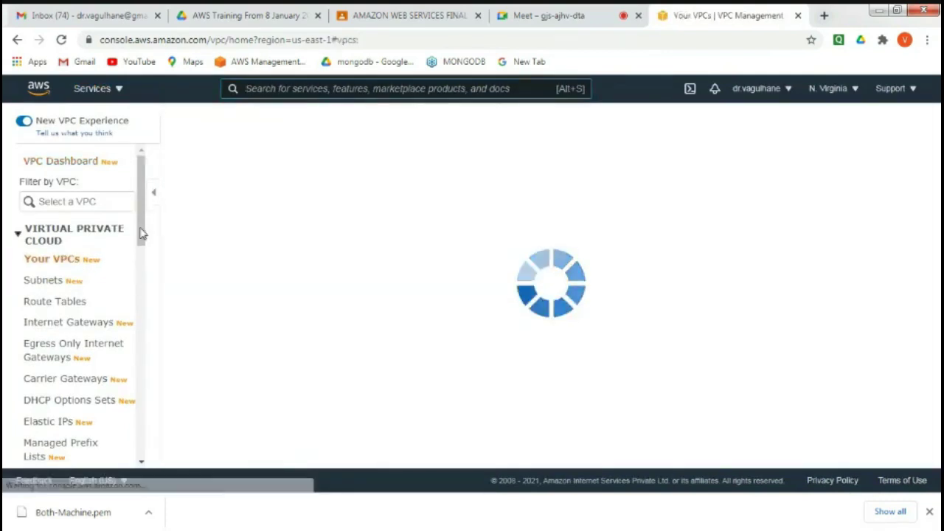
scroll(142, 243, "down", 3)
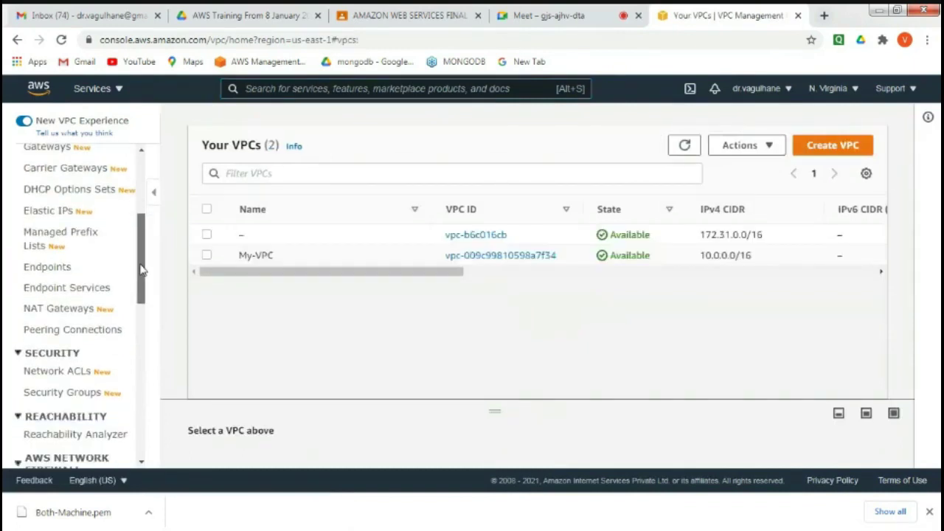
left_click(64, 275)
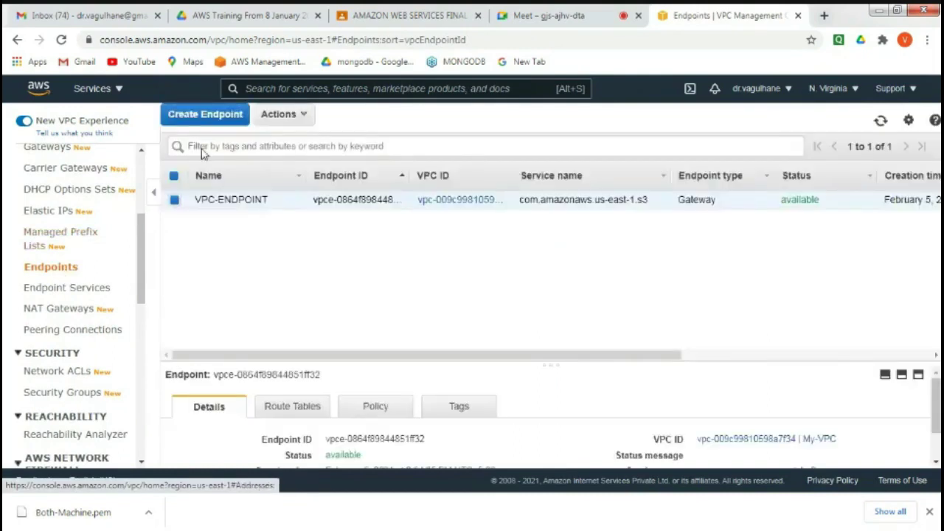
left_click(300, 113)
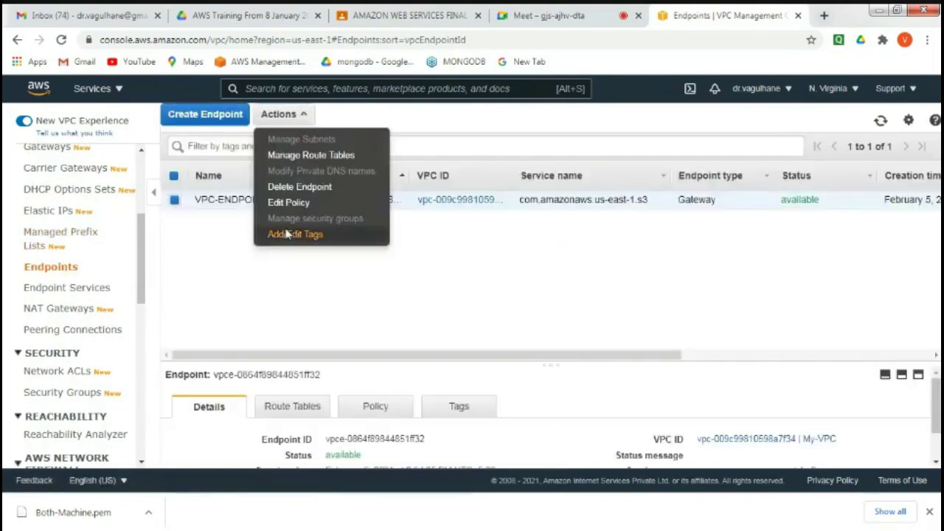
left_click(300, 187)
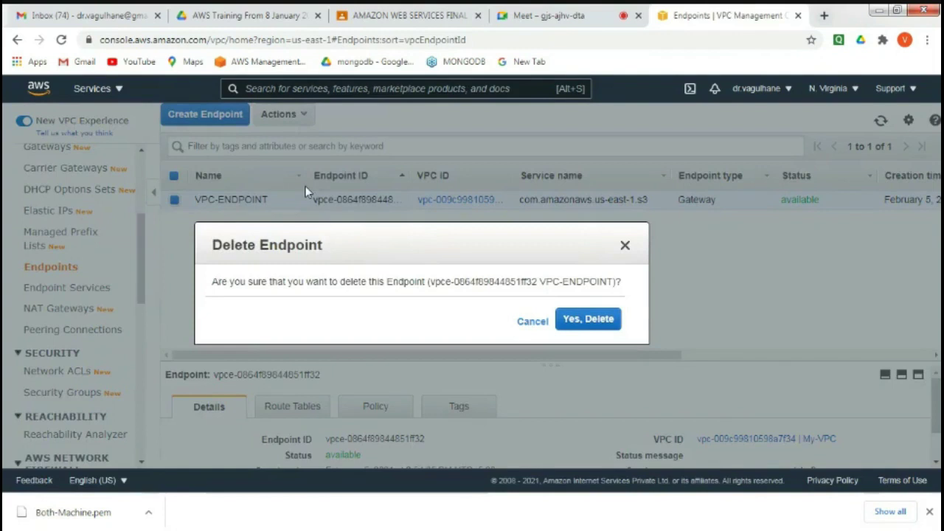
left_click(580, 319)
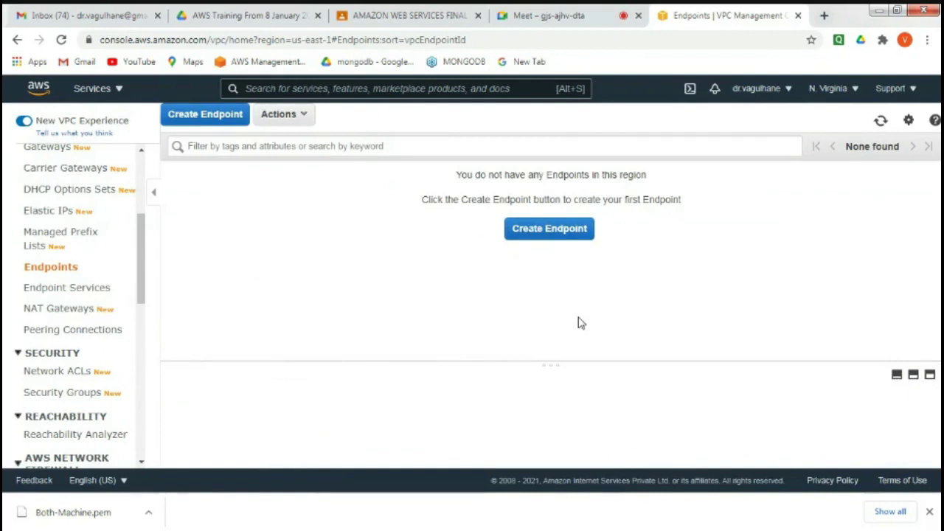
- Return to the list of VPCs and delete My-VPC with its dependent resources, confirming with the word "delete"
left_click_drag(142, 291, 140, 262)
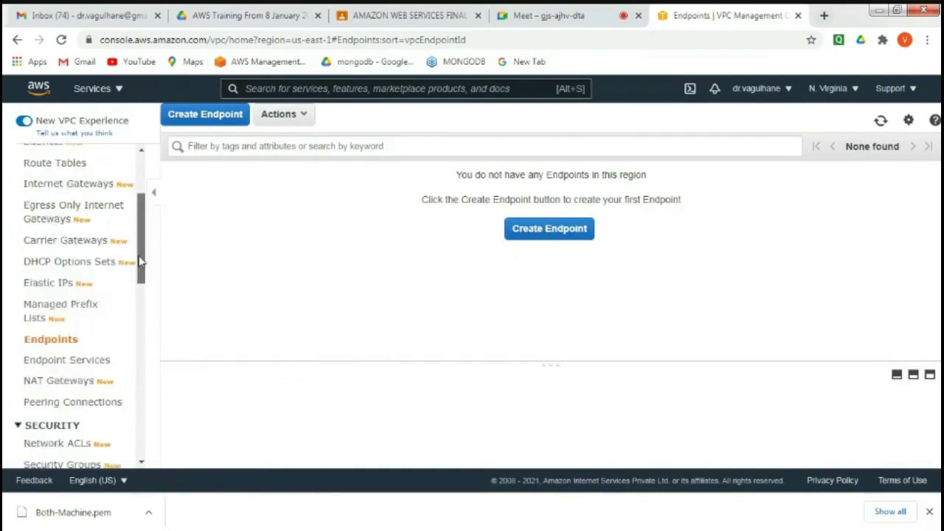
scroll(141, 262, "up", 3)
left_click(61, 263)
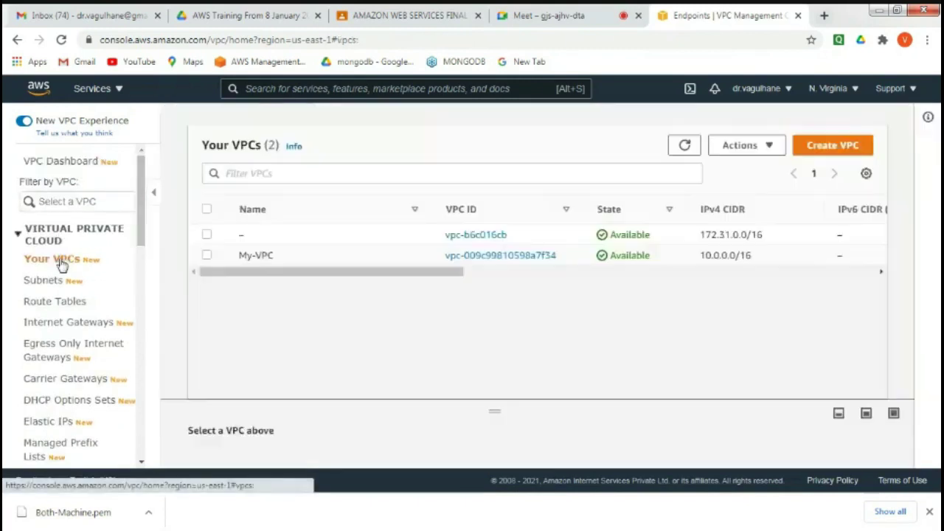
left_click(206, 256)
left_click(771, 146)
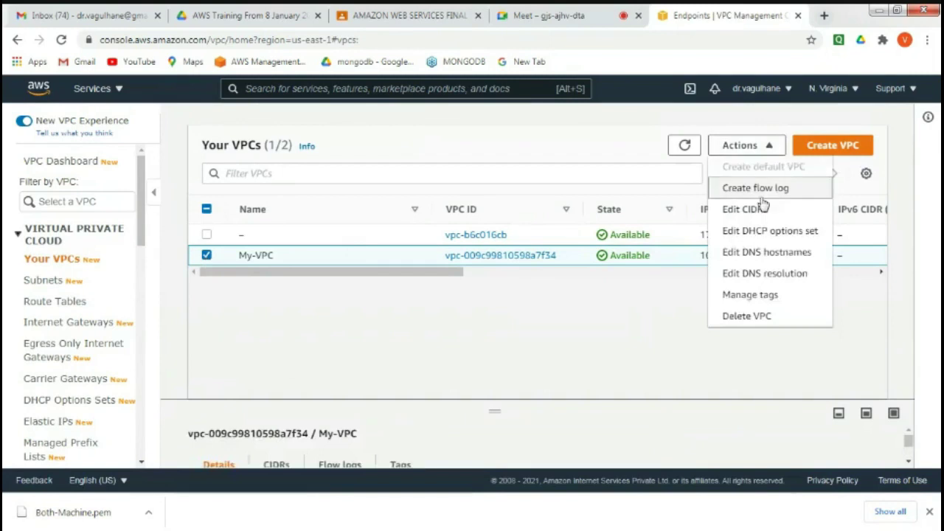
left_click(746, 316)
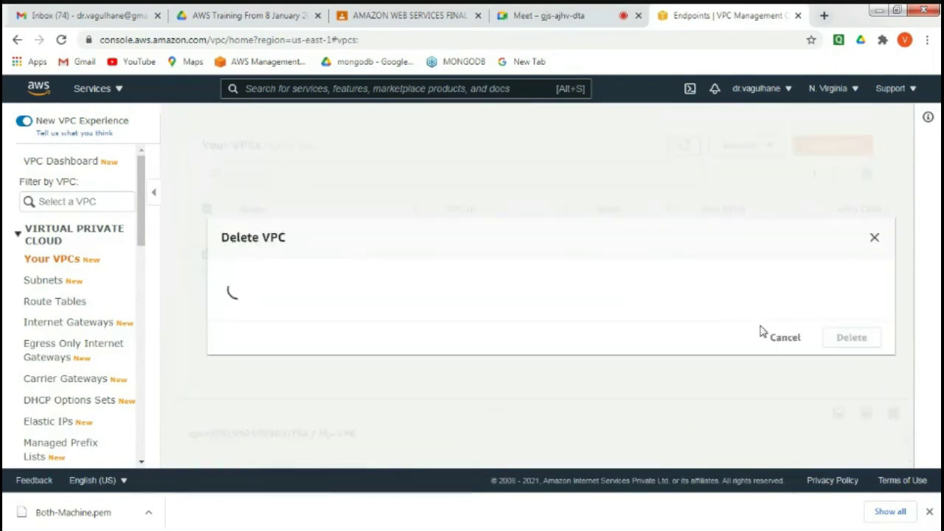
type("d")
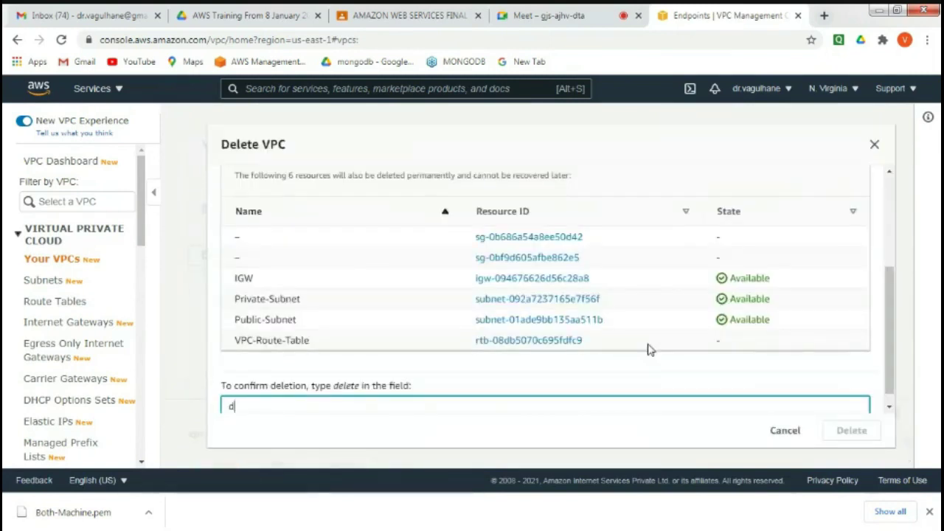
type("elete")
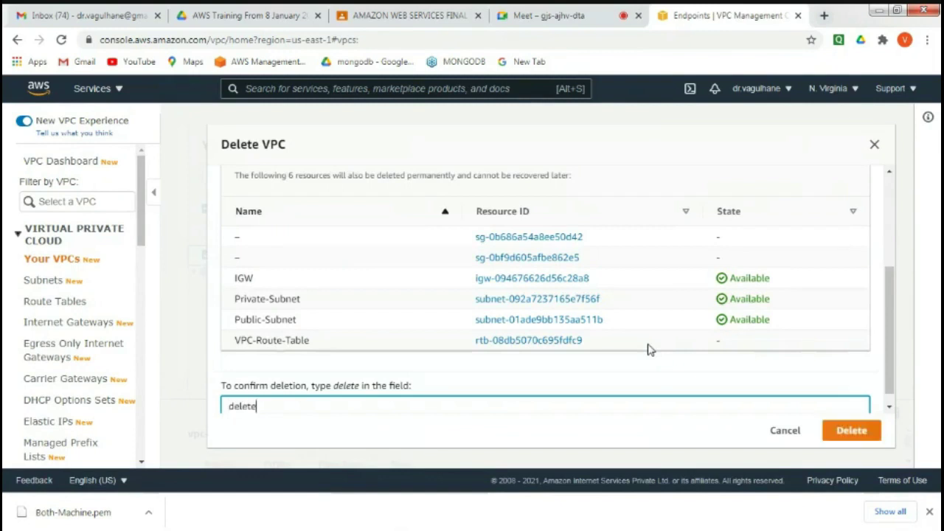
left_click(845, 430)
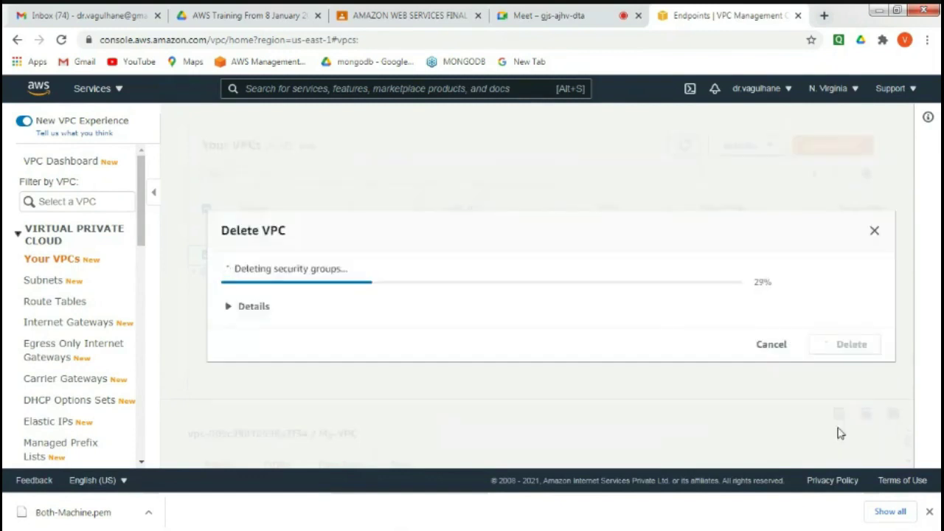